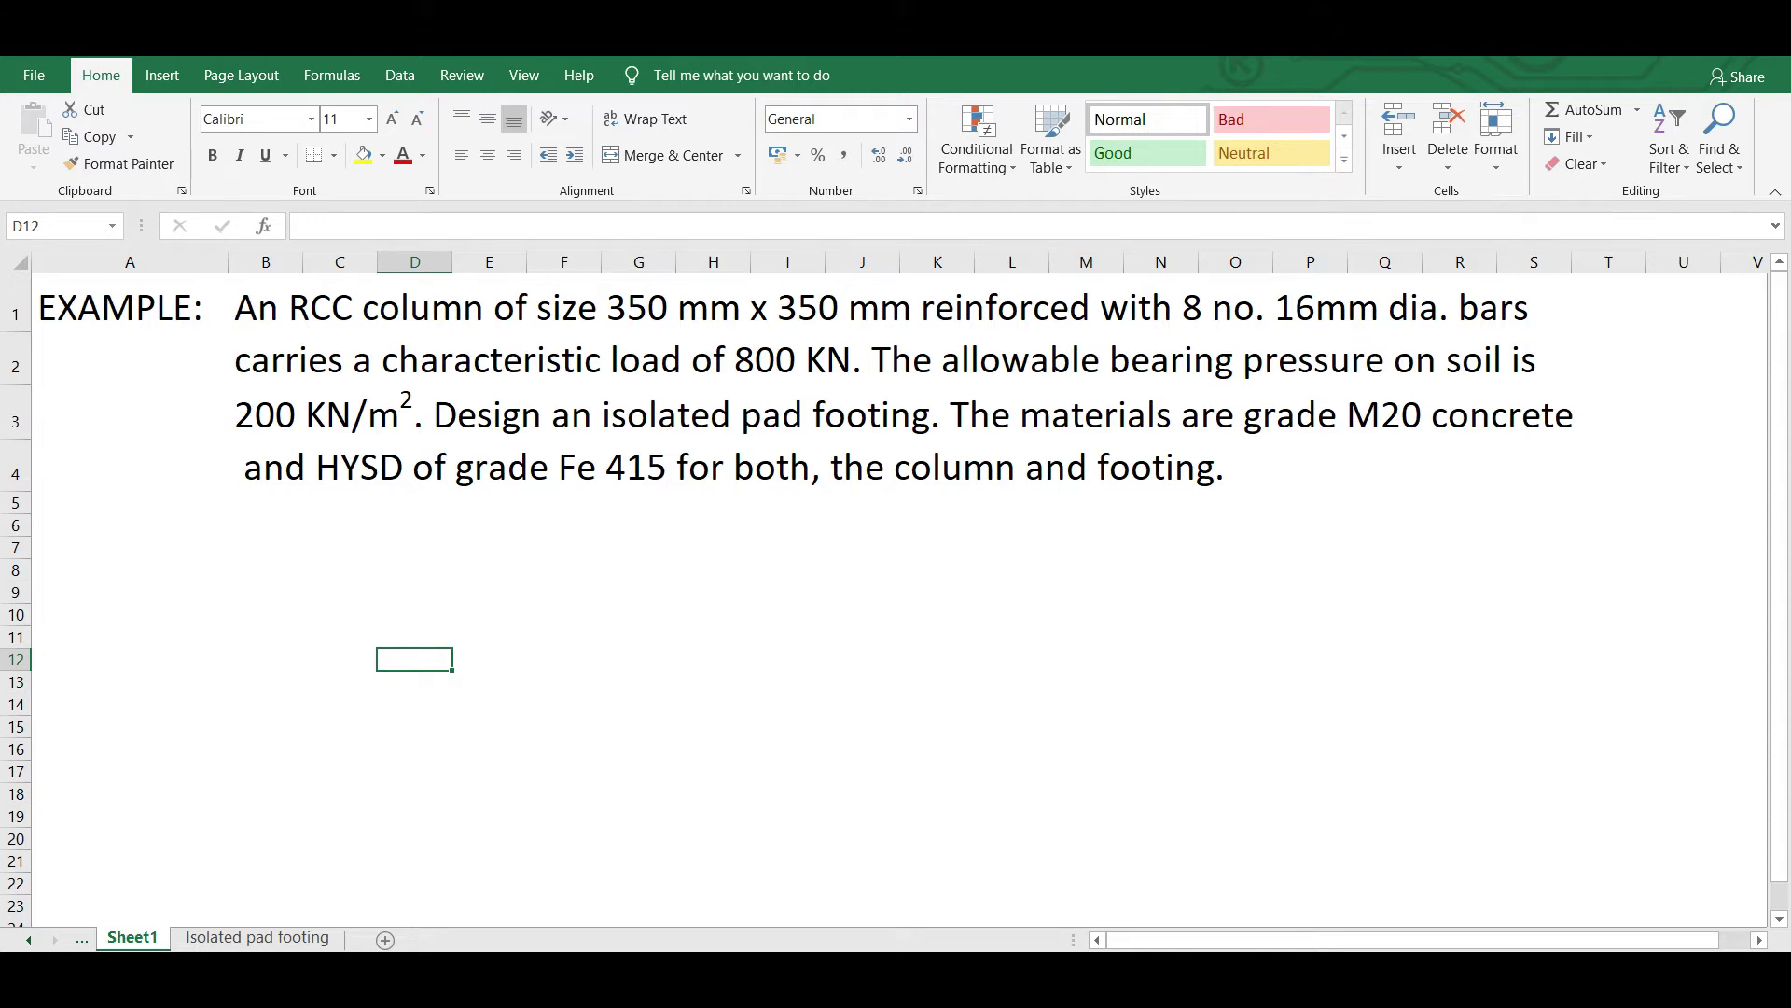
- On the Isolated pad footing sheet, set the column size to 350 mm for both a1 and a2
click(202, 938)
click(709, 411)
text(350)
key(Return)
text(350)
key(Return)
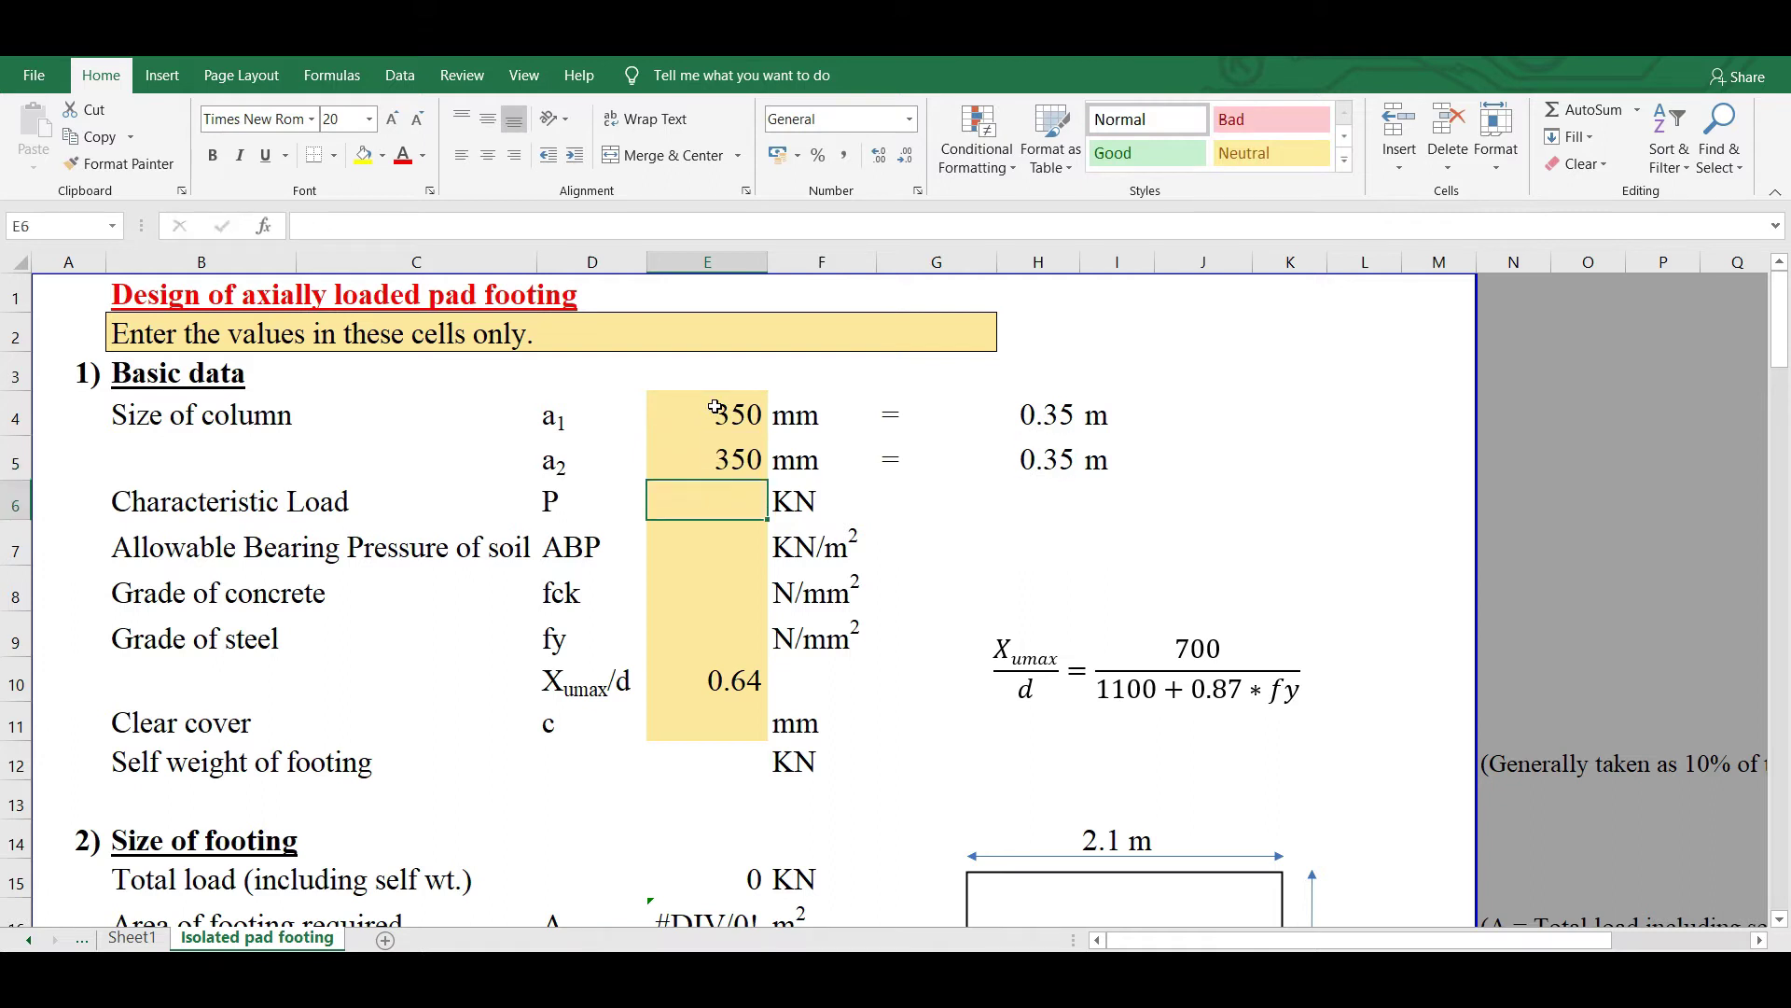
- Set the characteristic load to 800 KN and the allowable bearing pressure of soil to 200 KN/m²
text(800)
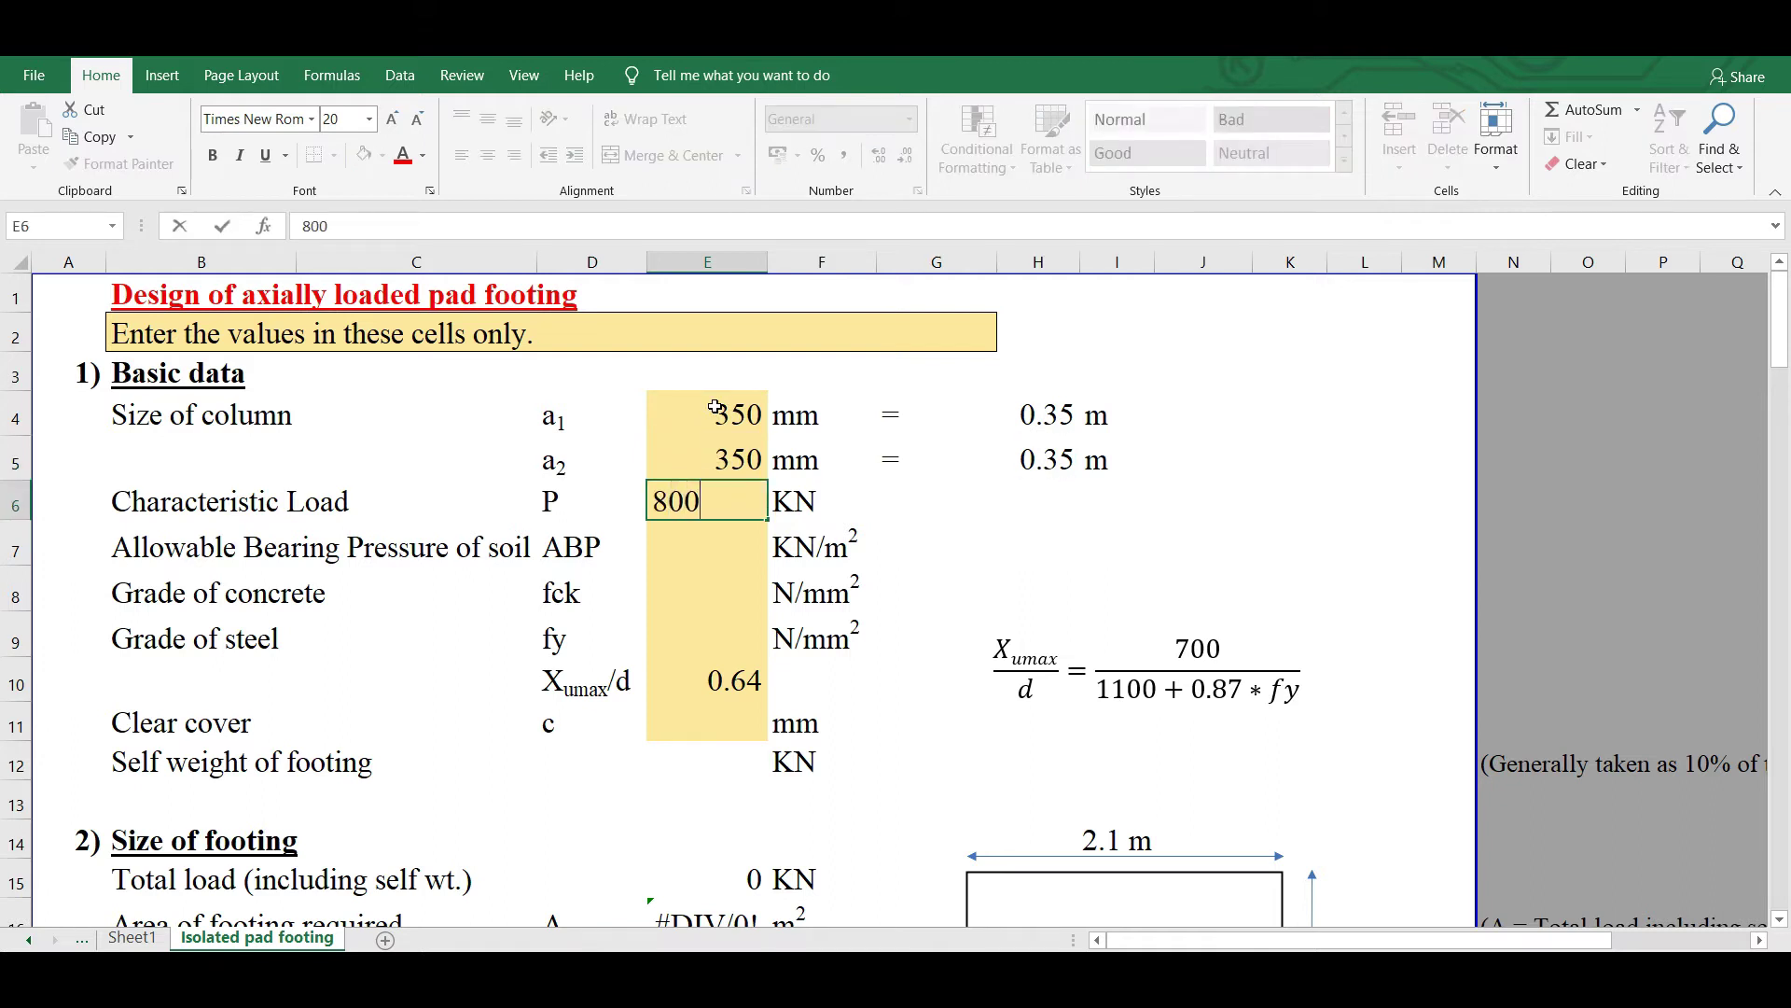
key(Return)
text(2)
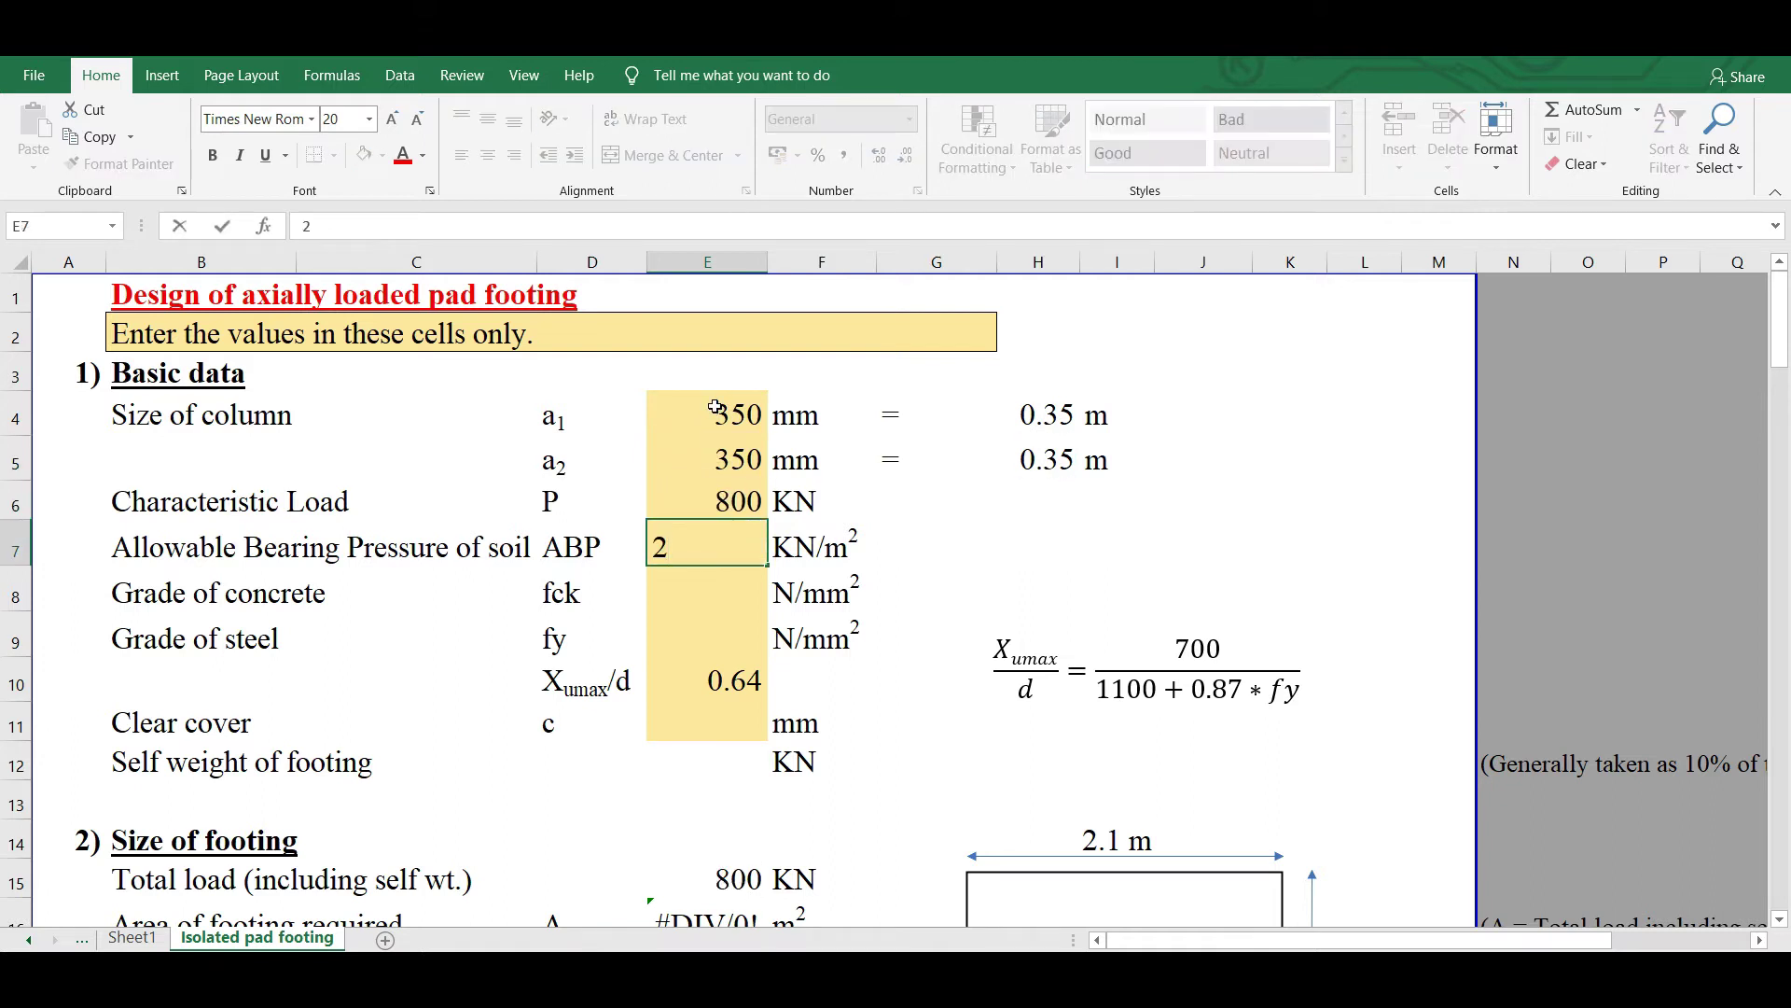
text(00)
key(ctrl+Return)
key(Return)
- Set the grade of concrete fck to 20 N/mm² and the grade of steel fy to 415 N/mm²
text(20)
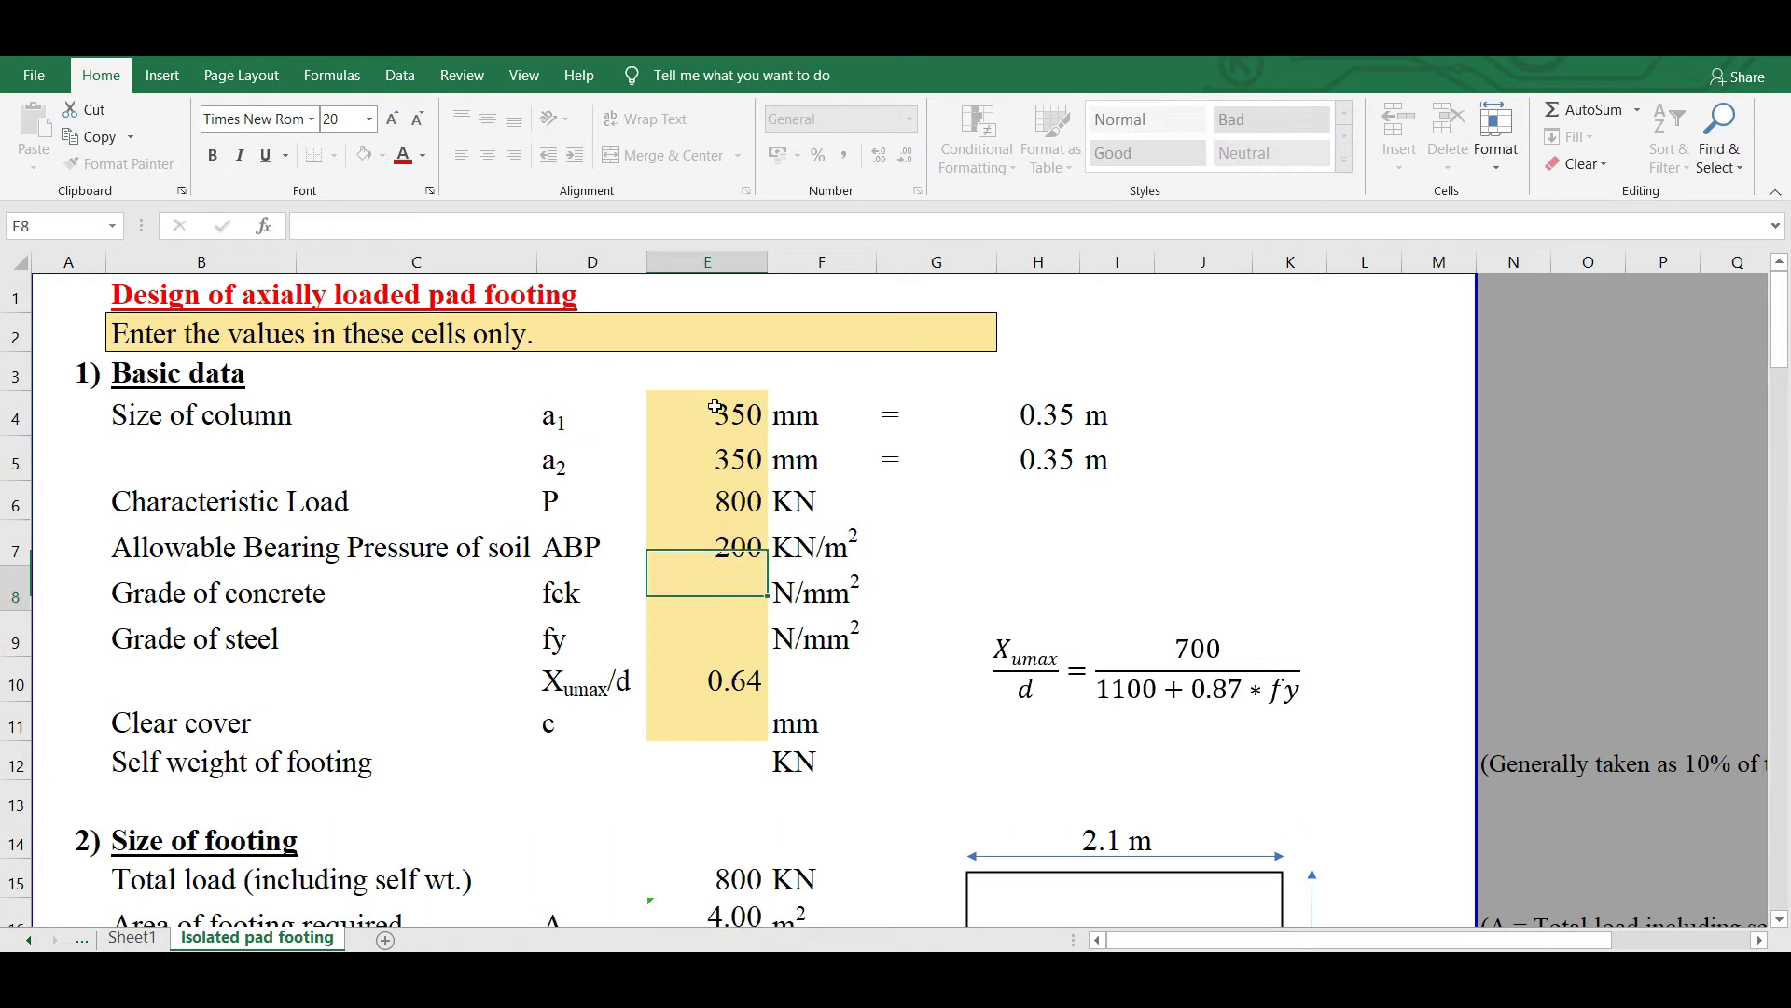
key(Return)
text(415)
key(ctrl+Return)
key(Return)
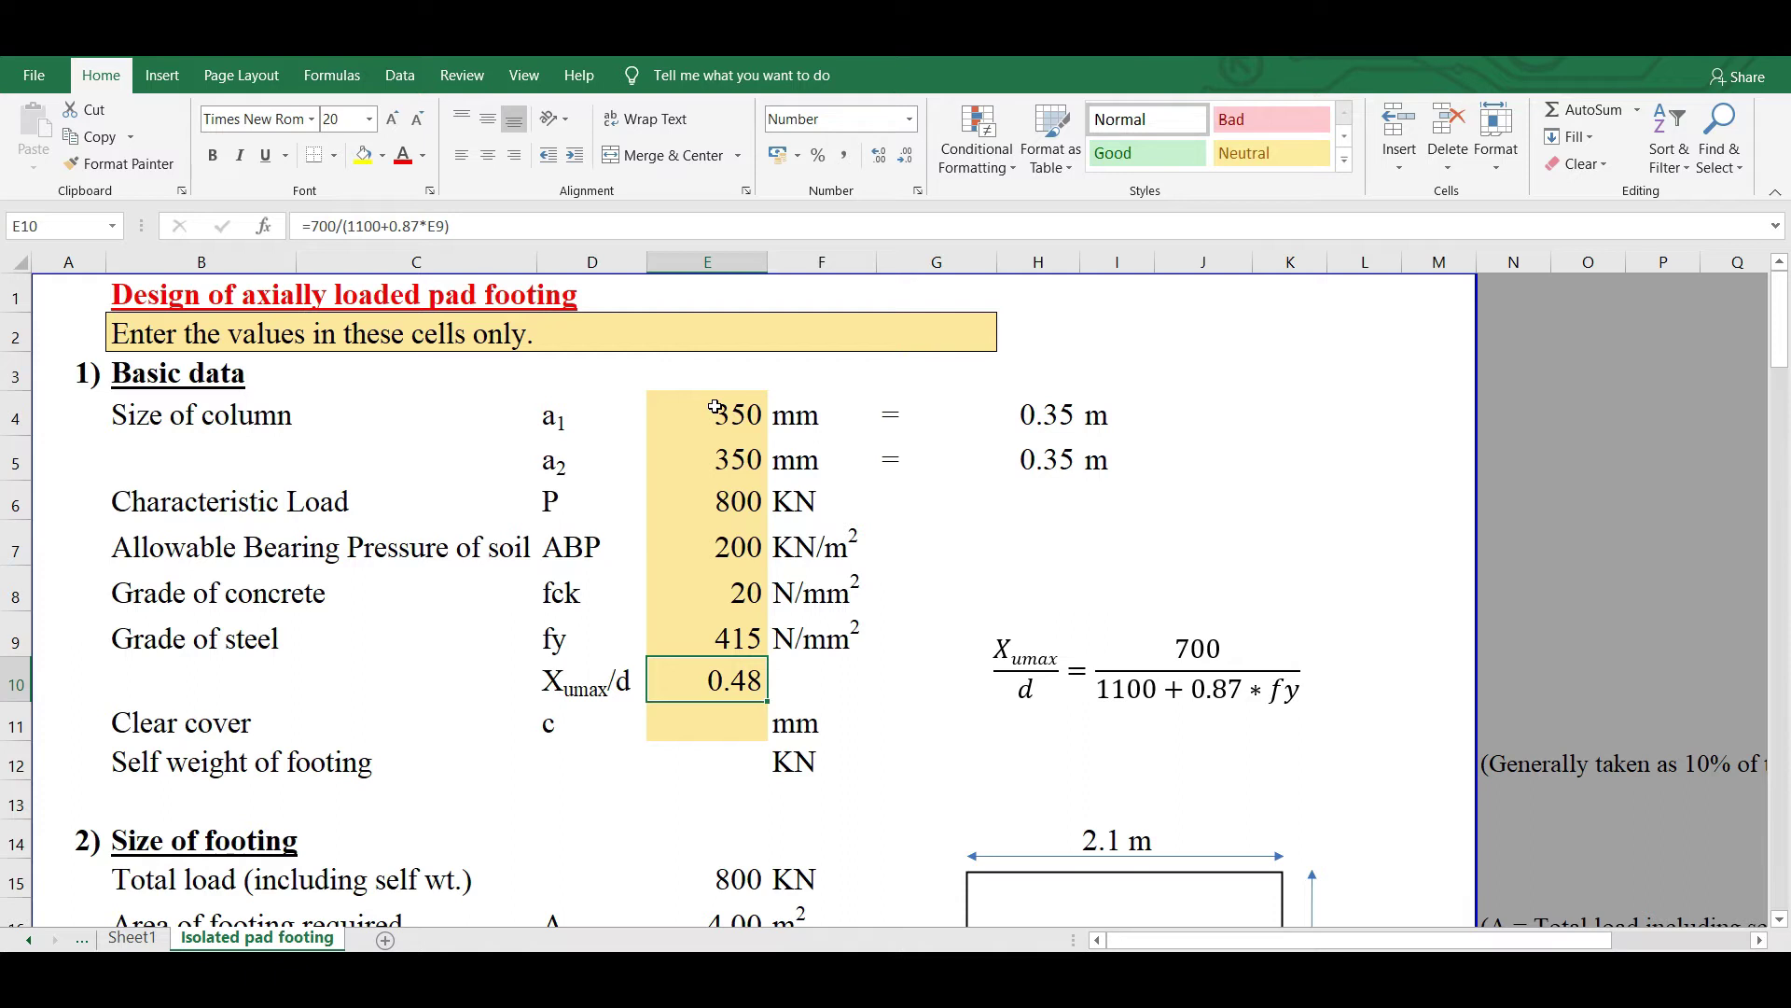
- Set the clear cover in the basic data to 50 mm
click(710, 723)
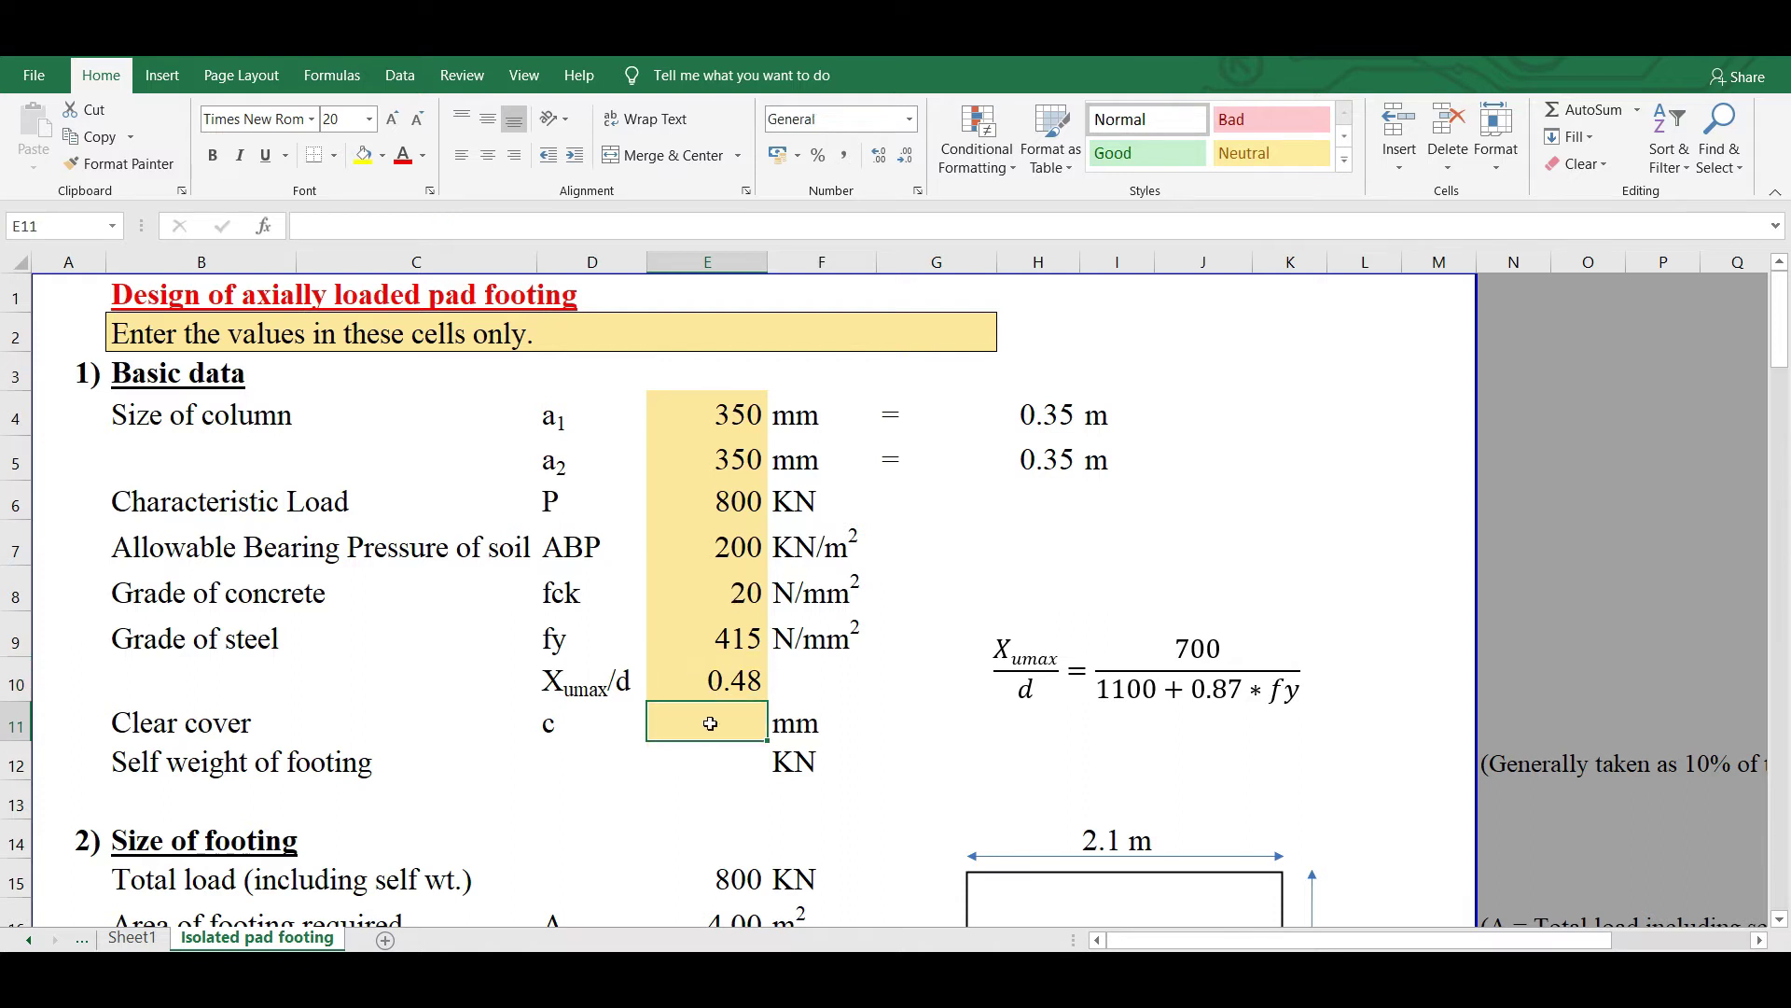
text(50)
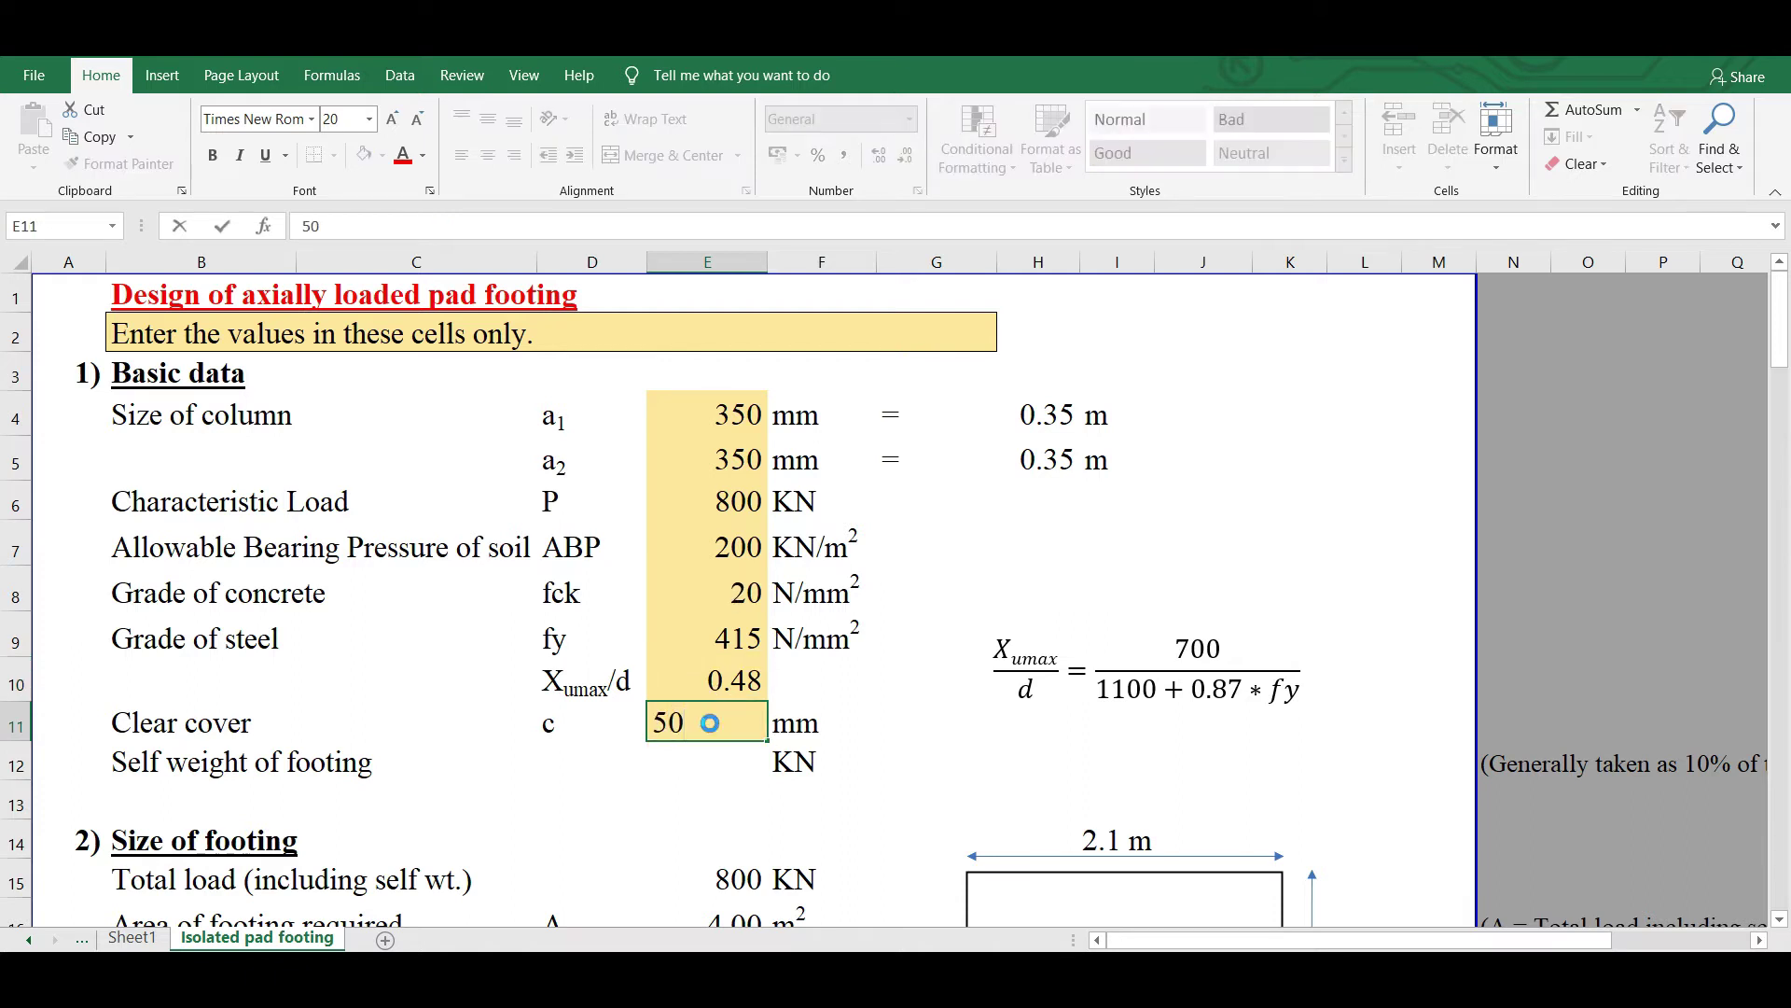
key(Return)
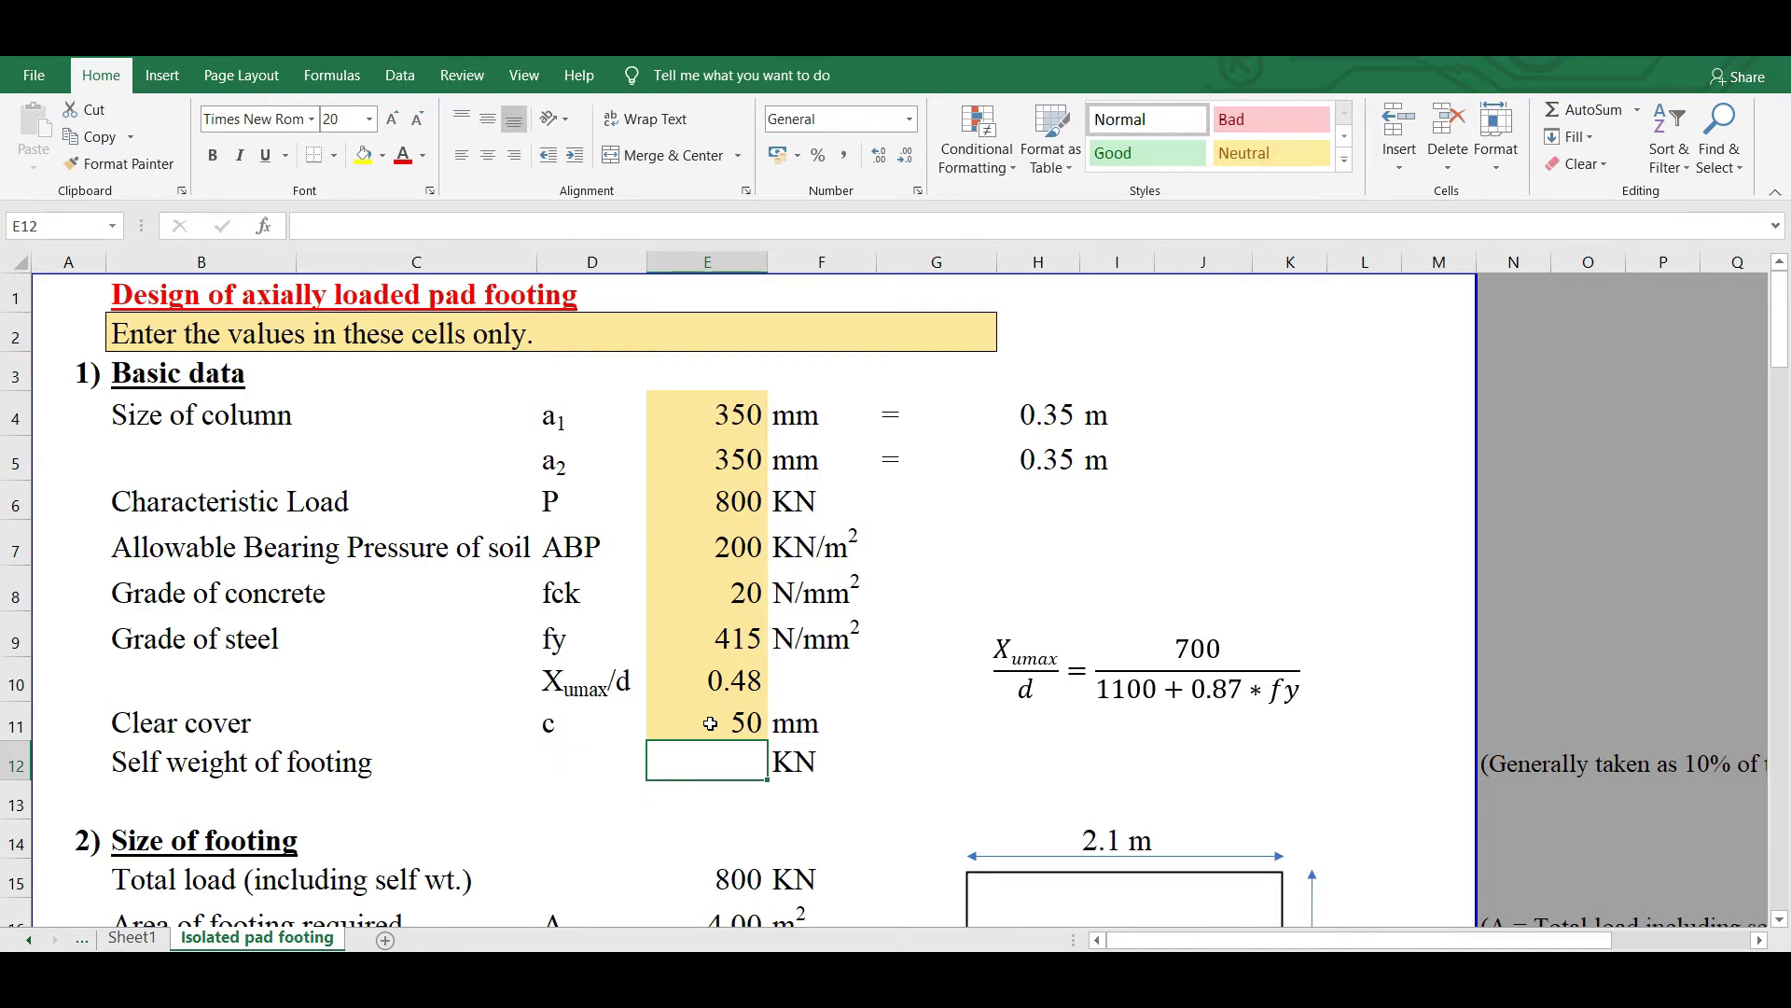
- Calculate the self weight of footing in E12 as 10% of the characteristic load with =0.10*E6
text(=)
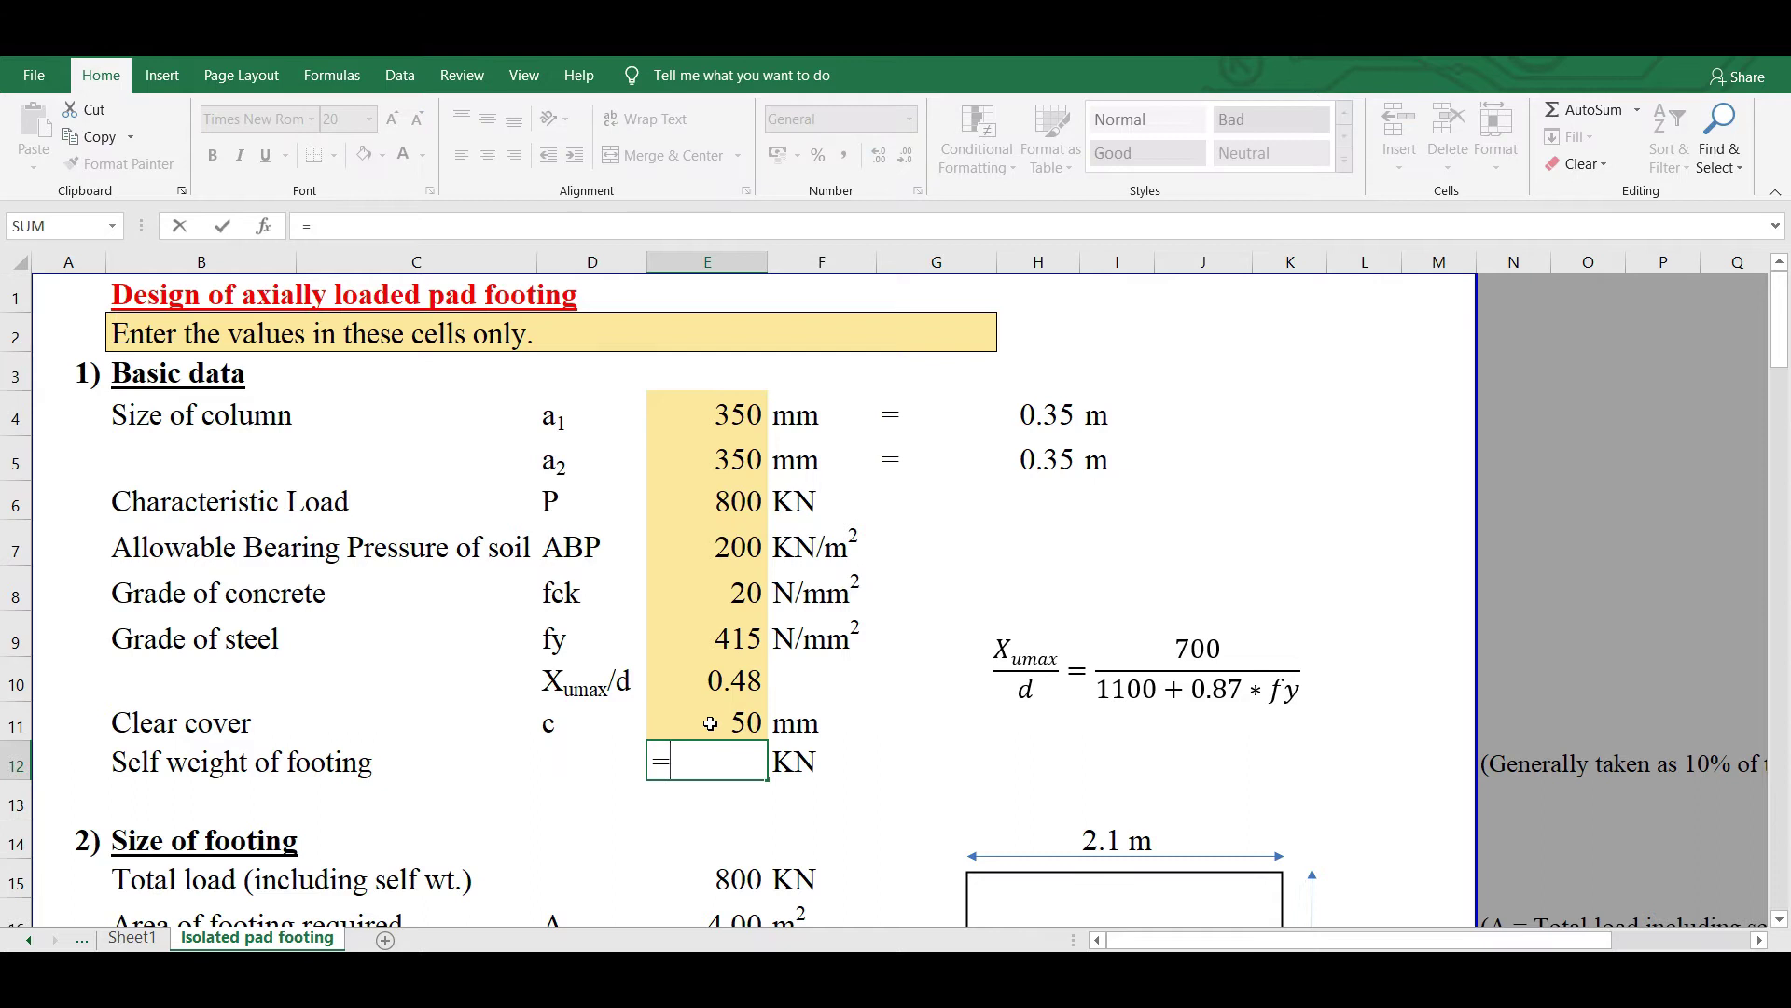
text(0.10*)
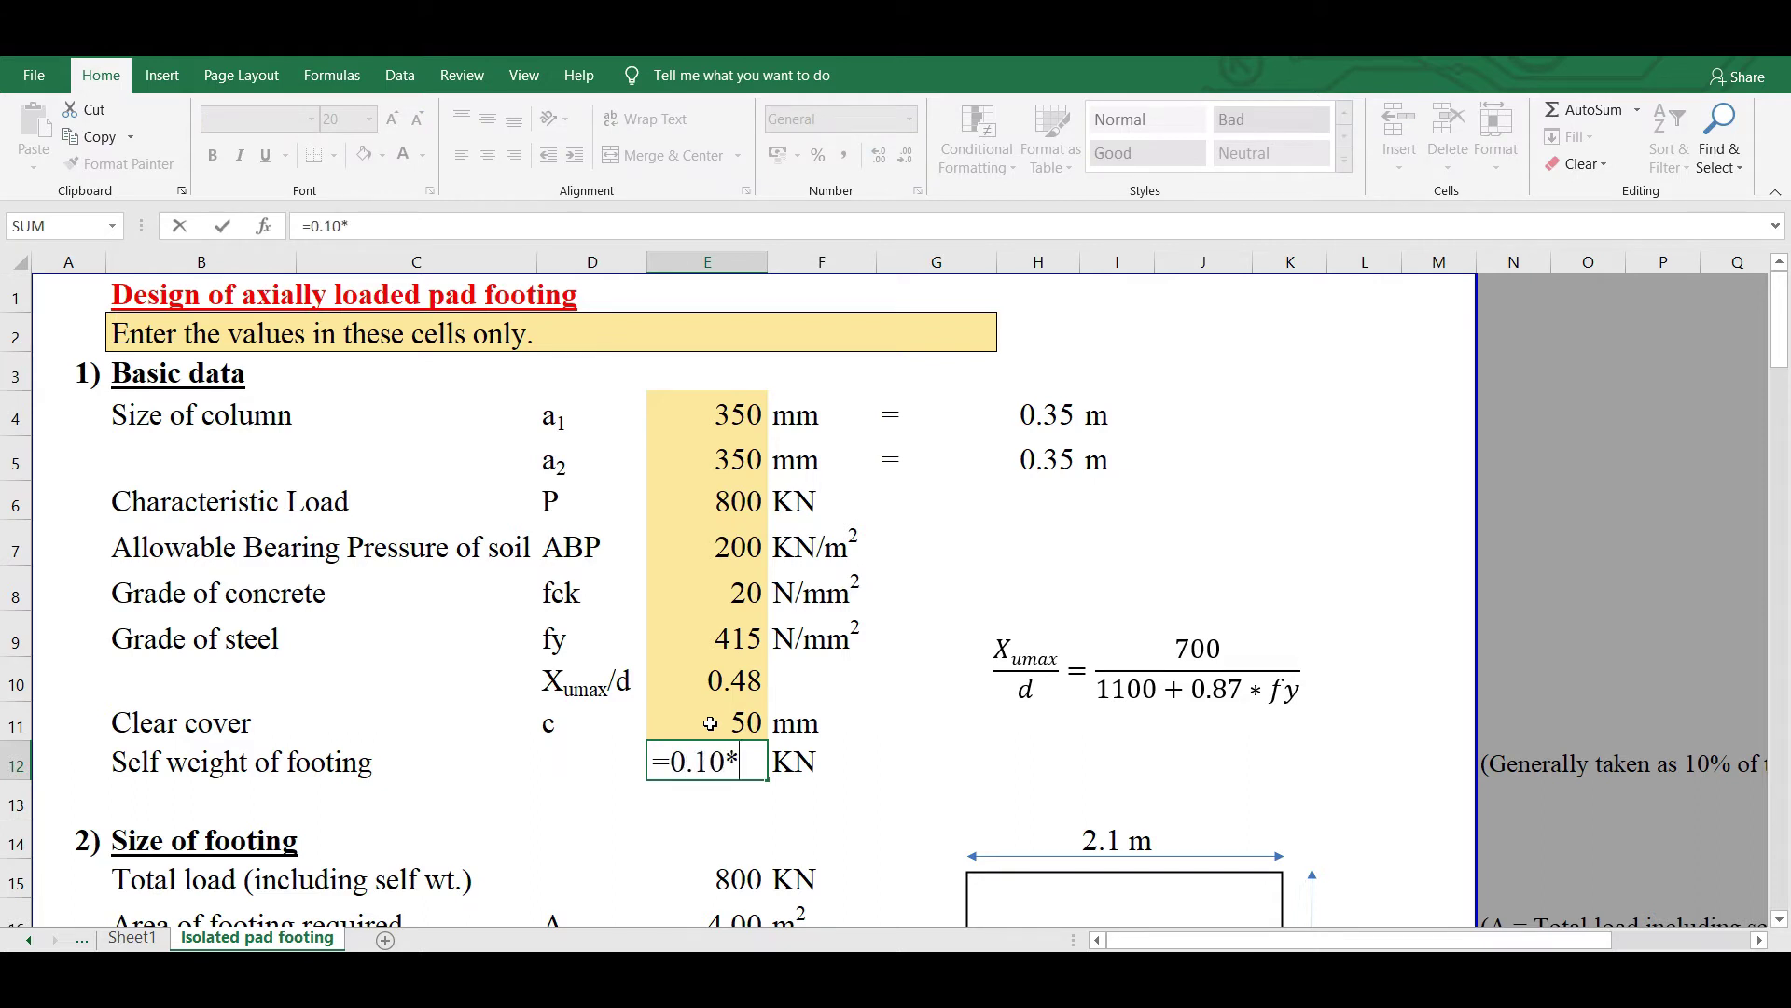
click(727, 503)
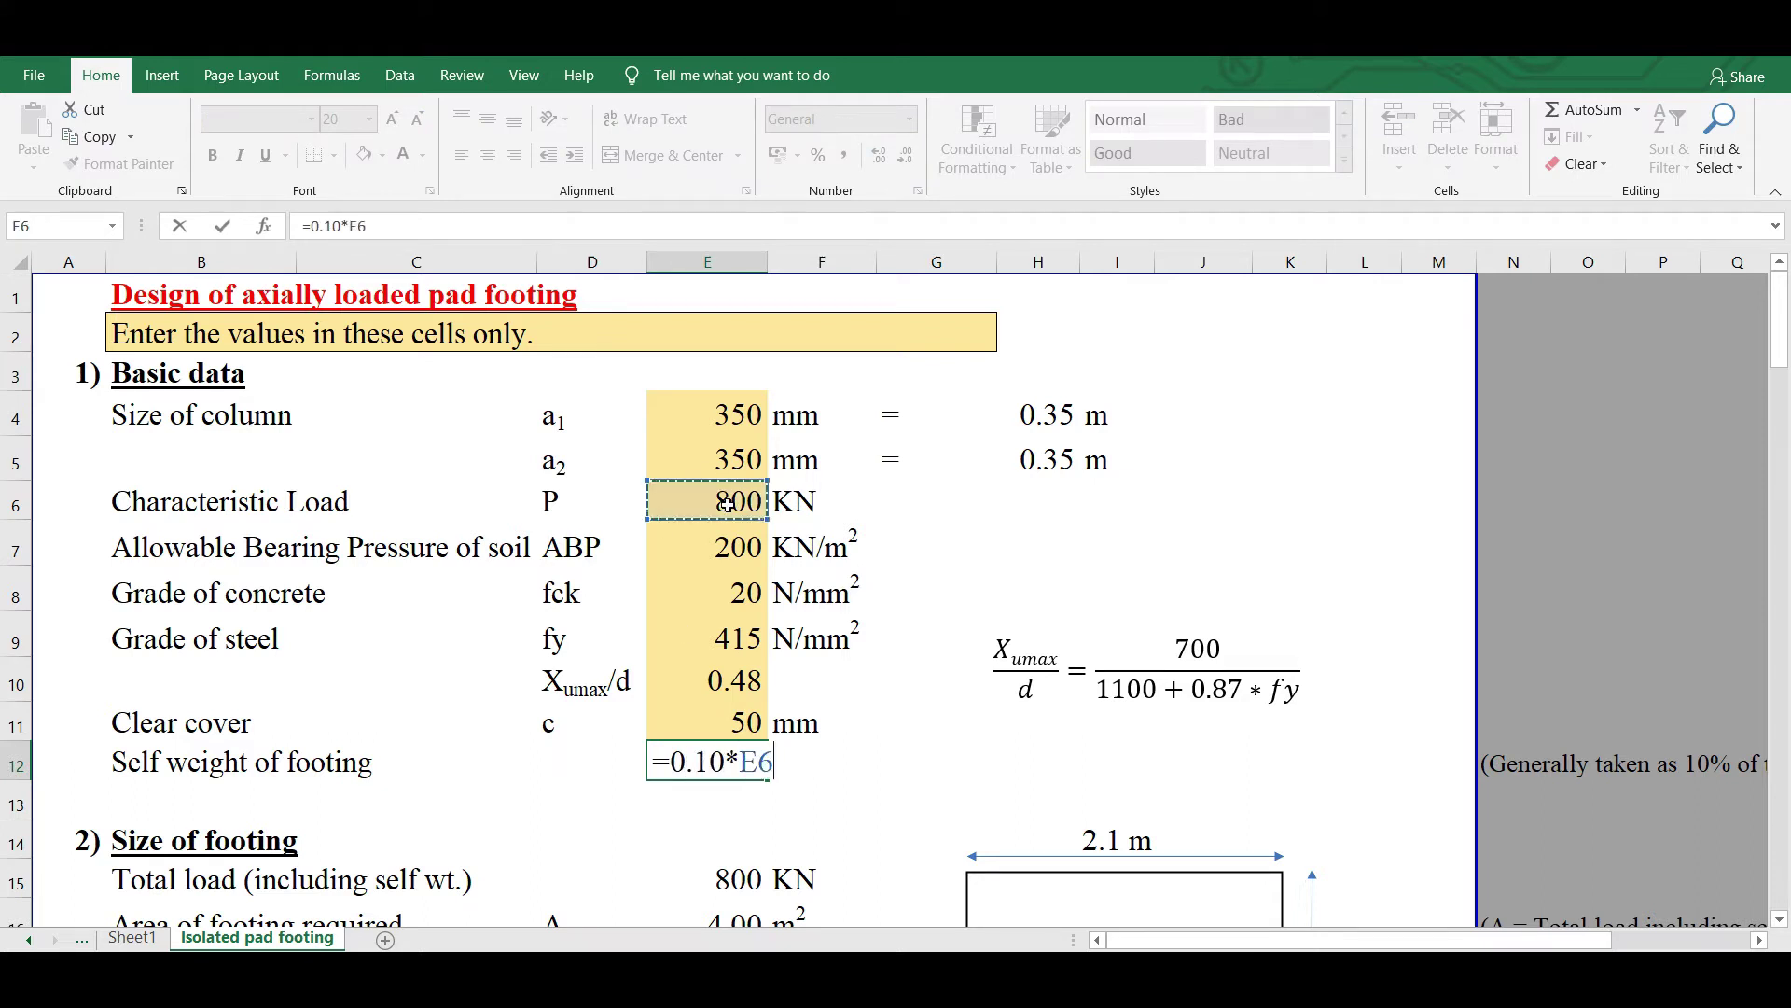
key(Return)
click(914, 761)
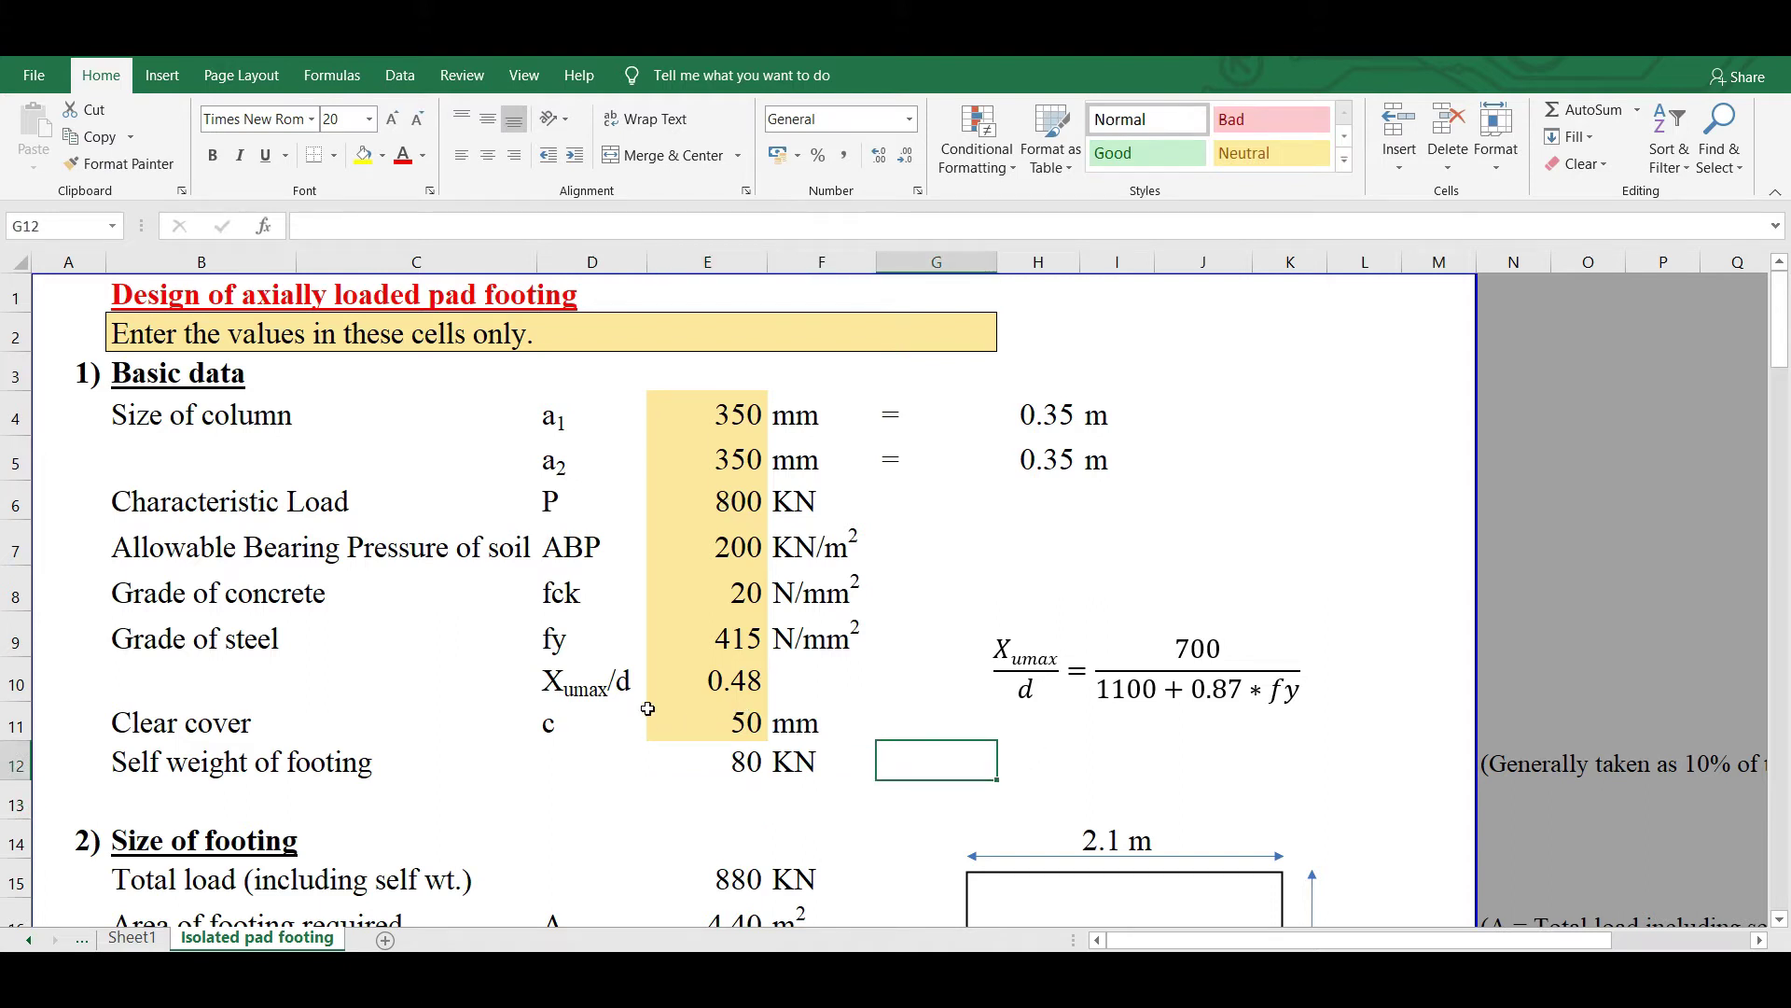
- Examine the total load formula in the Size of footing section and the cells it references
scroll(687, 720, down, 1)
scroll(687, 721, down, 1)
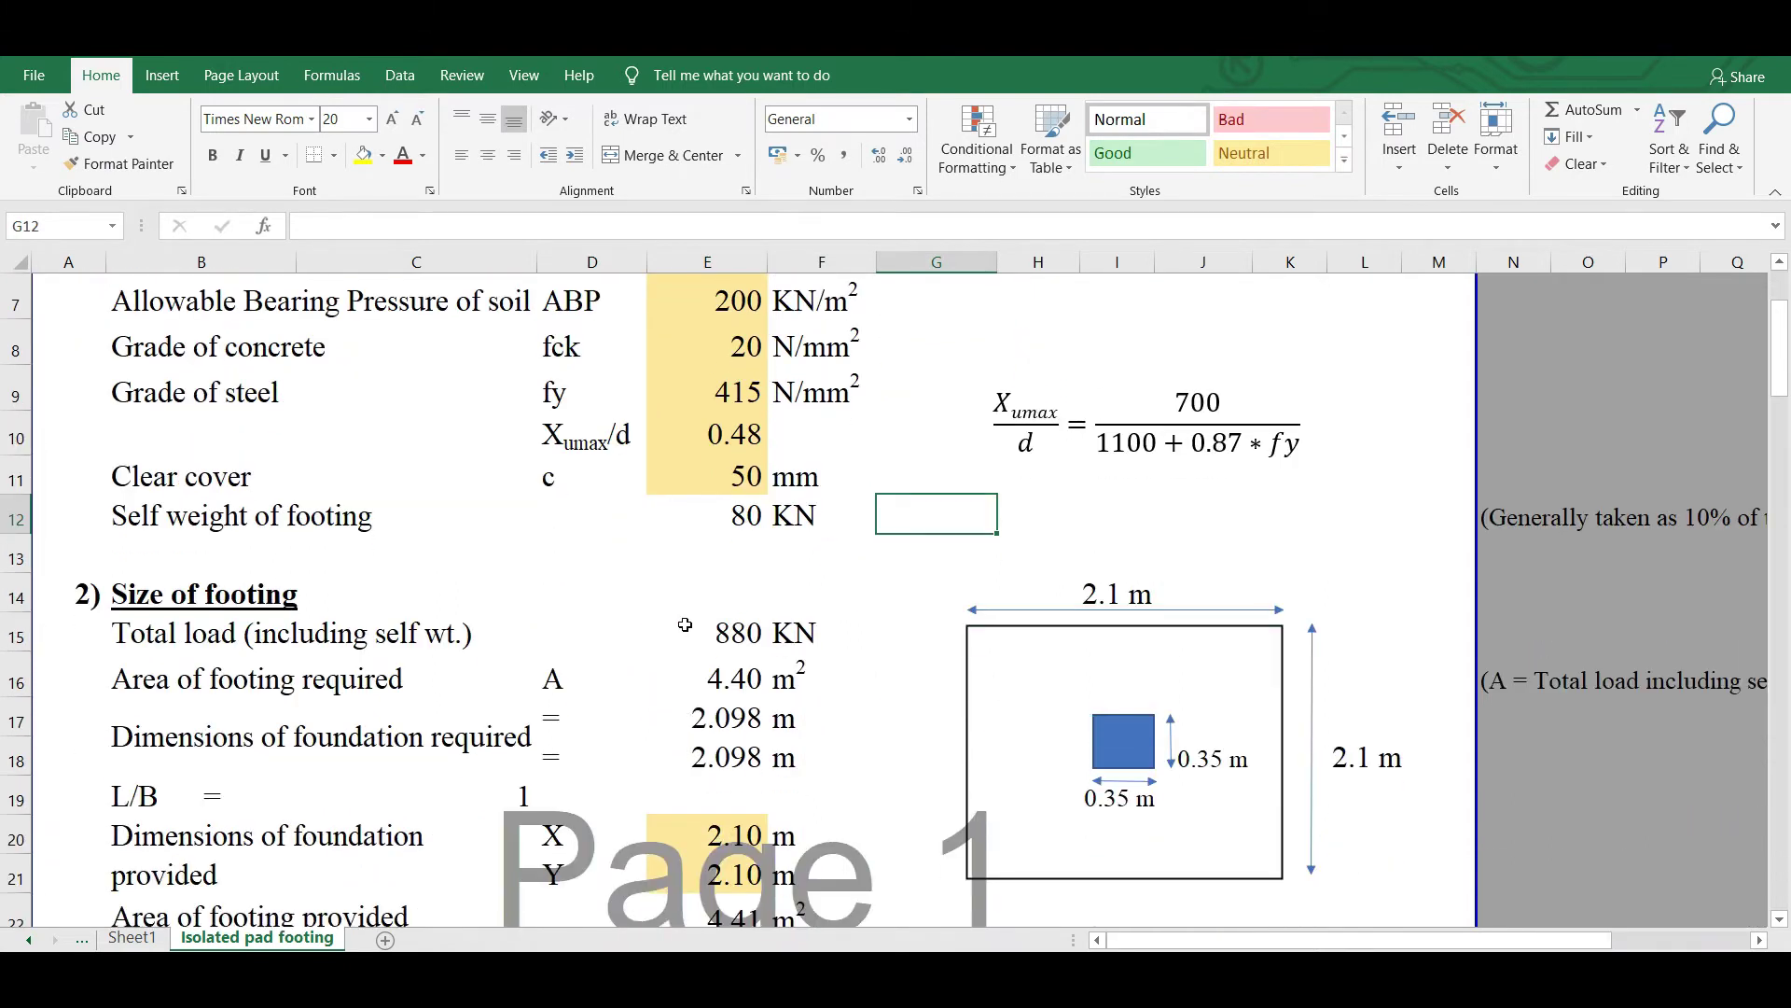
scroll(687, 625, down, 1)
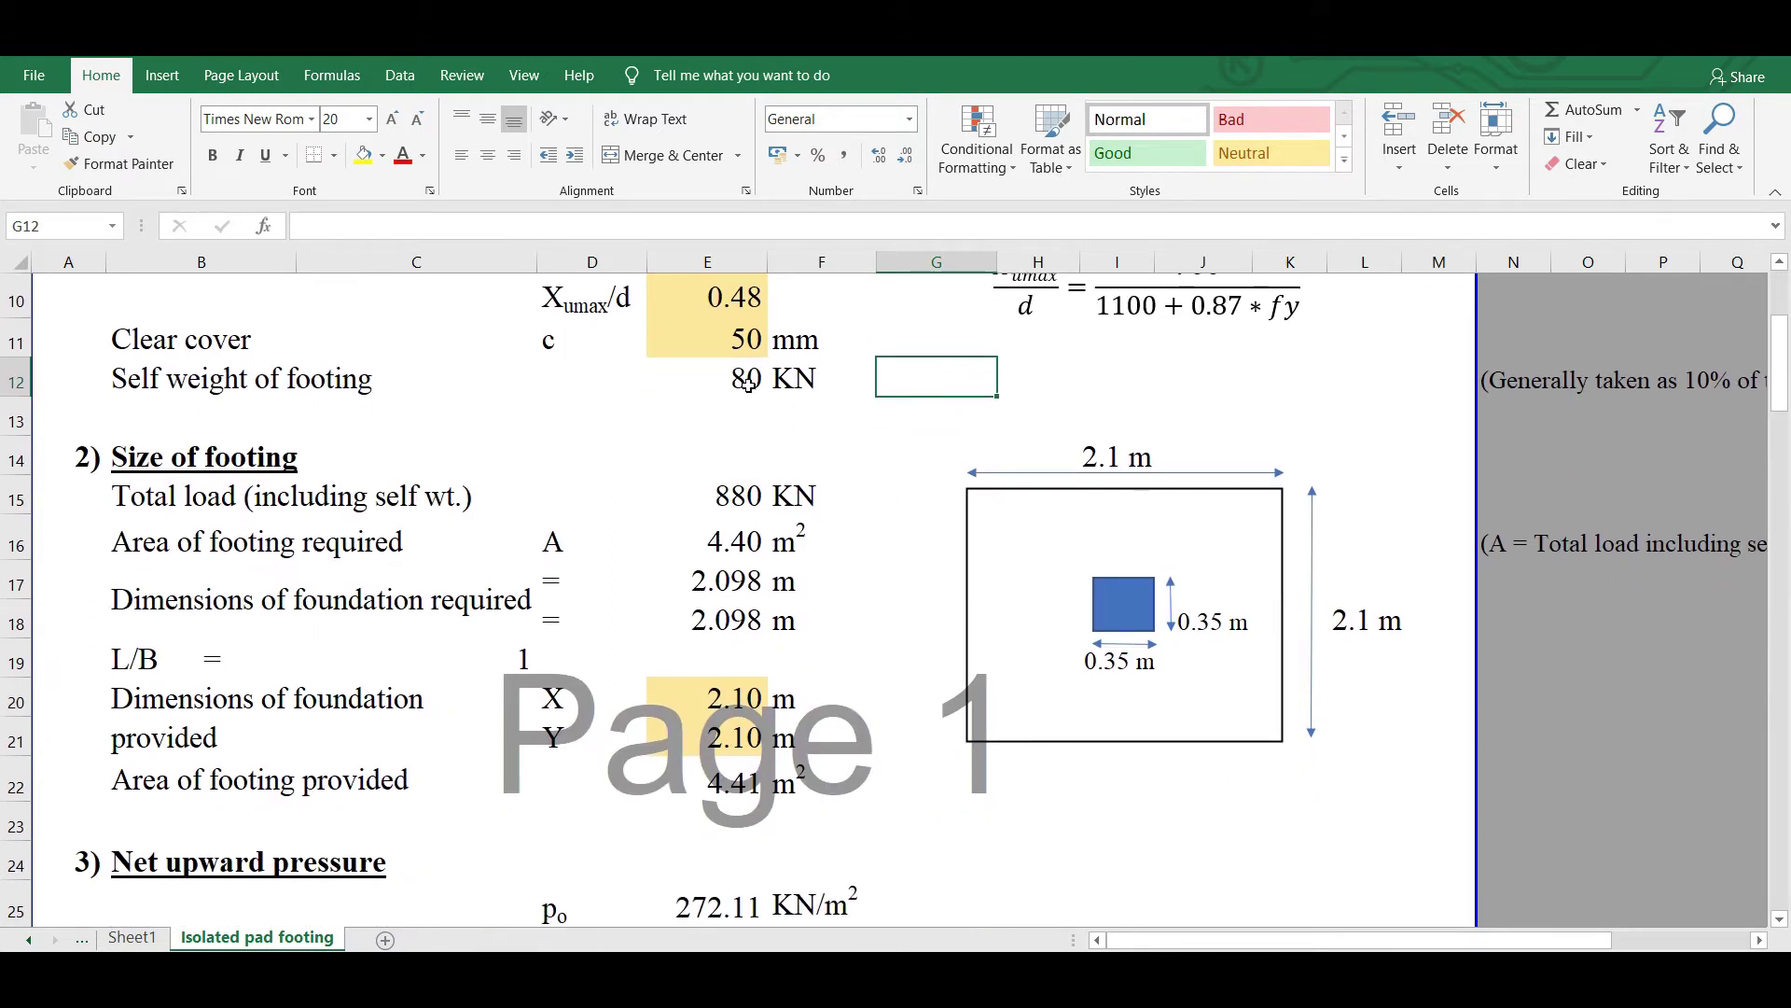
click(757, 494)
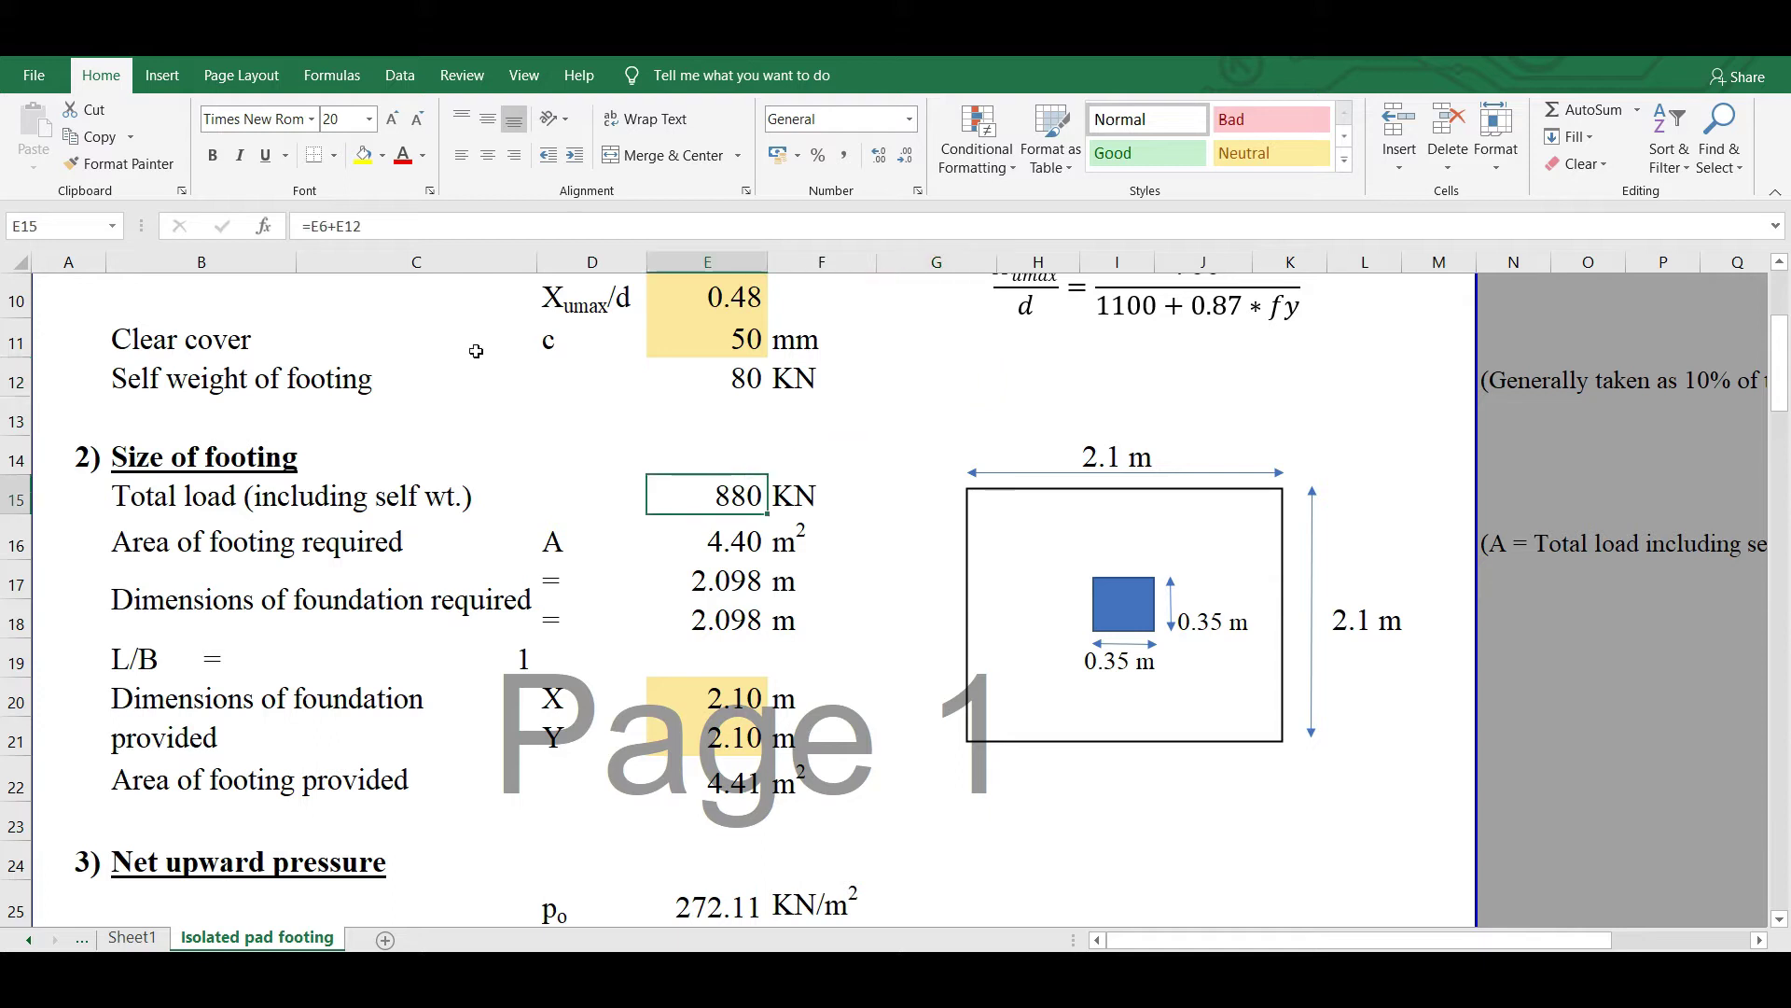
key(F2)
scroll(928, 607, up, 2)
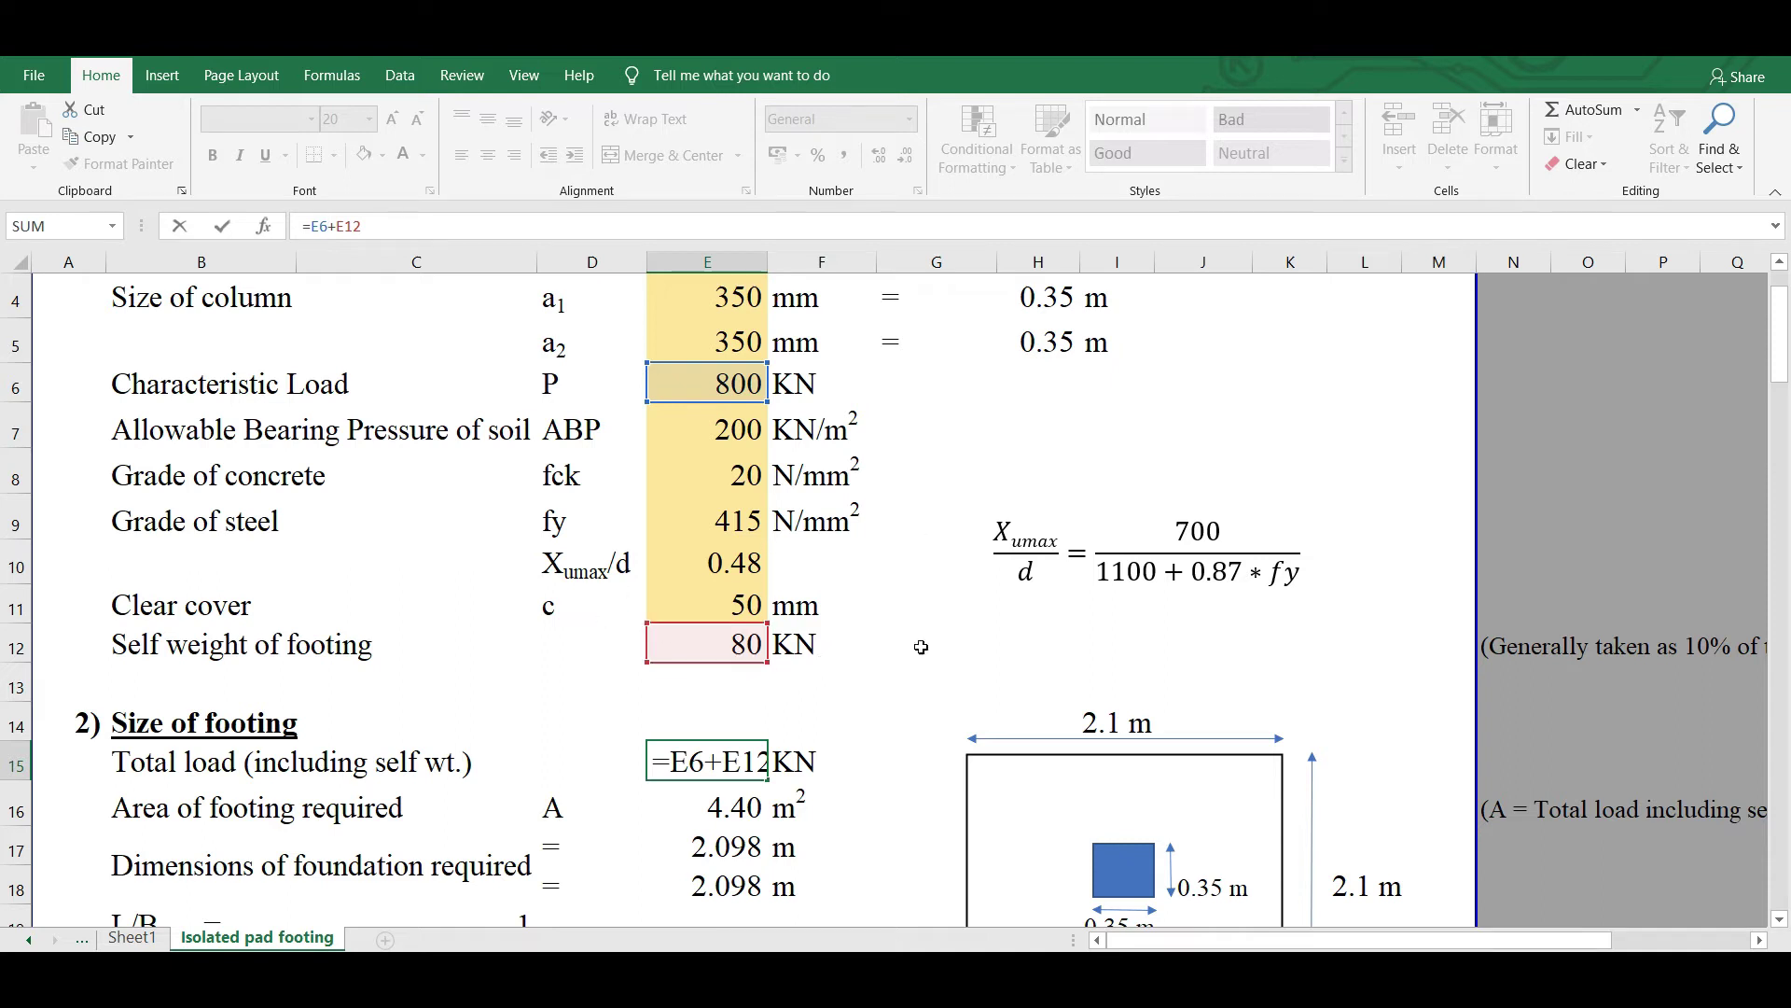
key(Return)
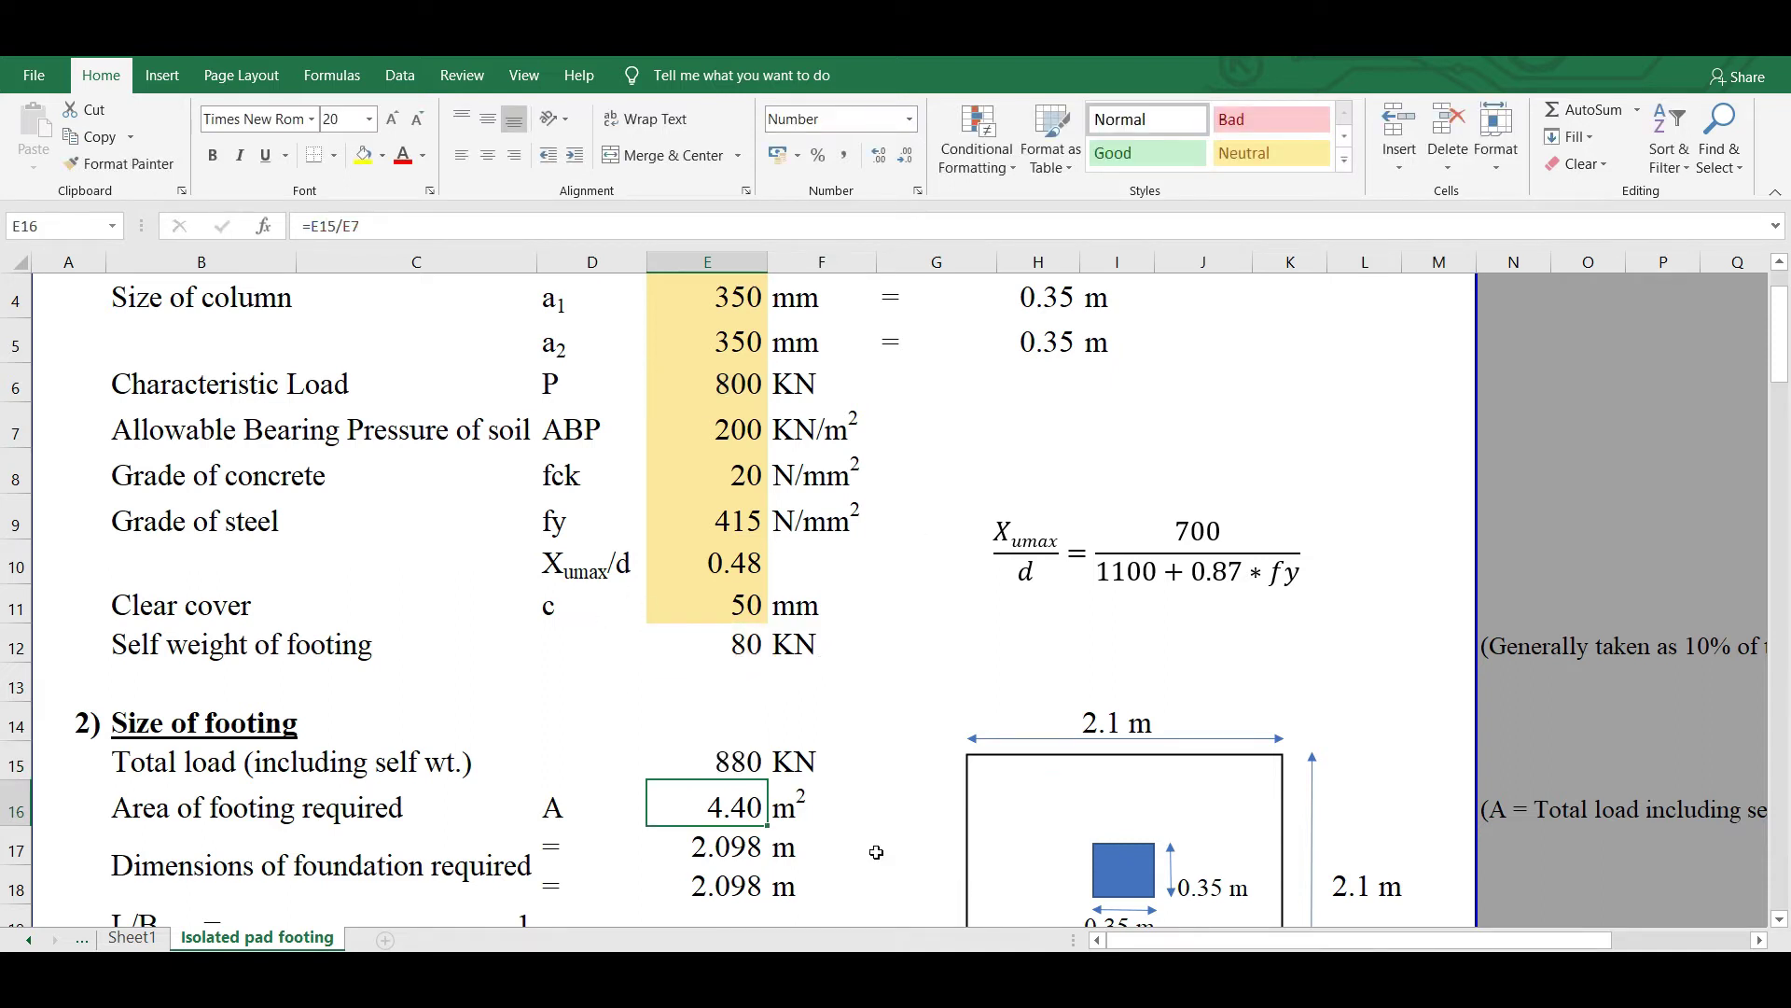
key(Up)
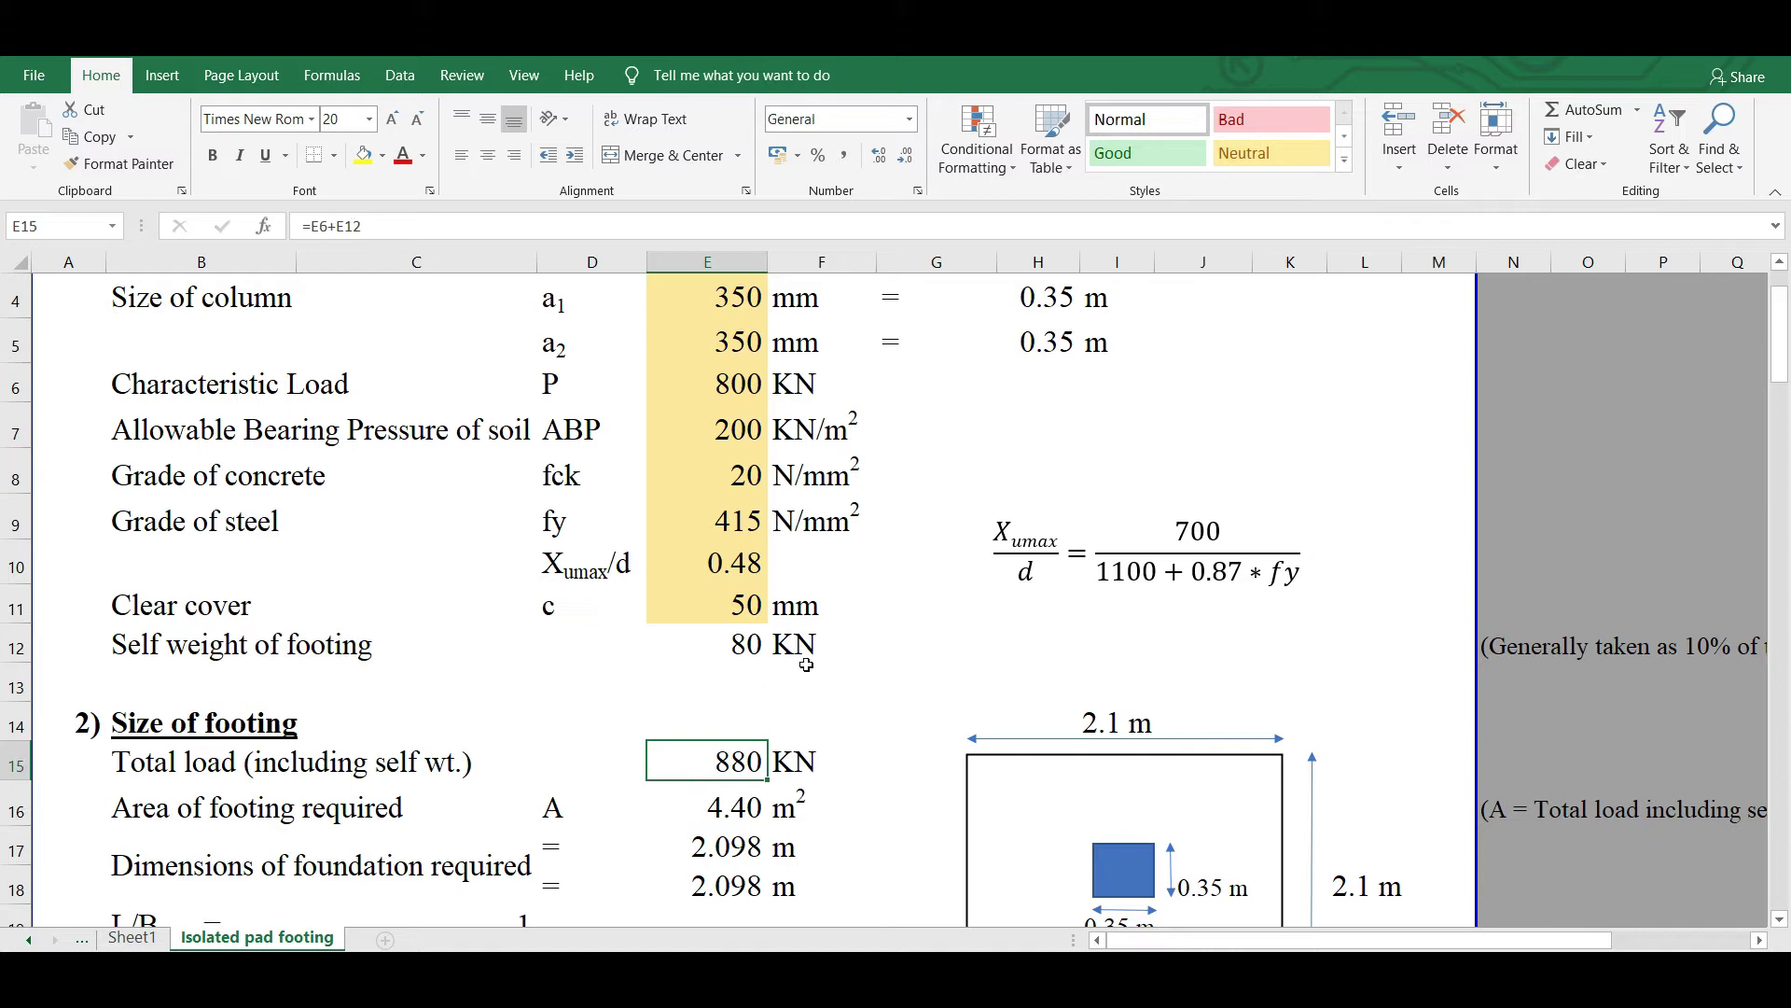
- Examine how the required footing area is calculated from the total load and the allowable bearing pressure
scroll(804, 664, down, 1)
click(736, 680)
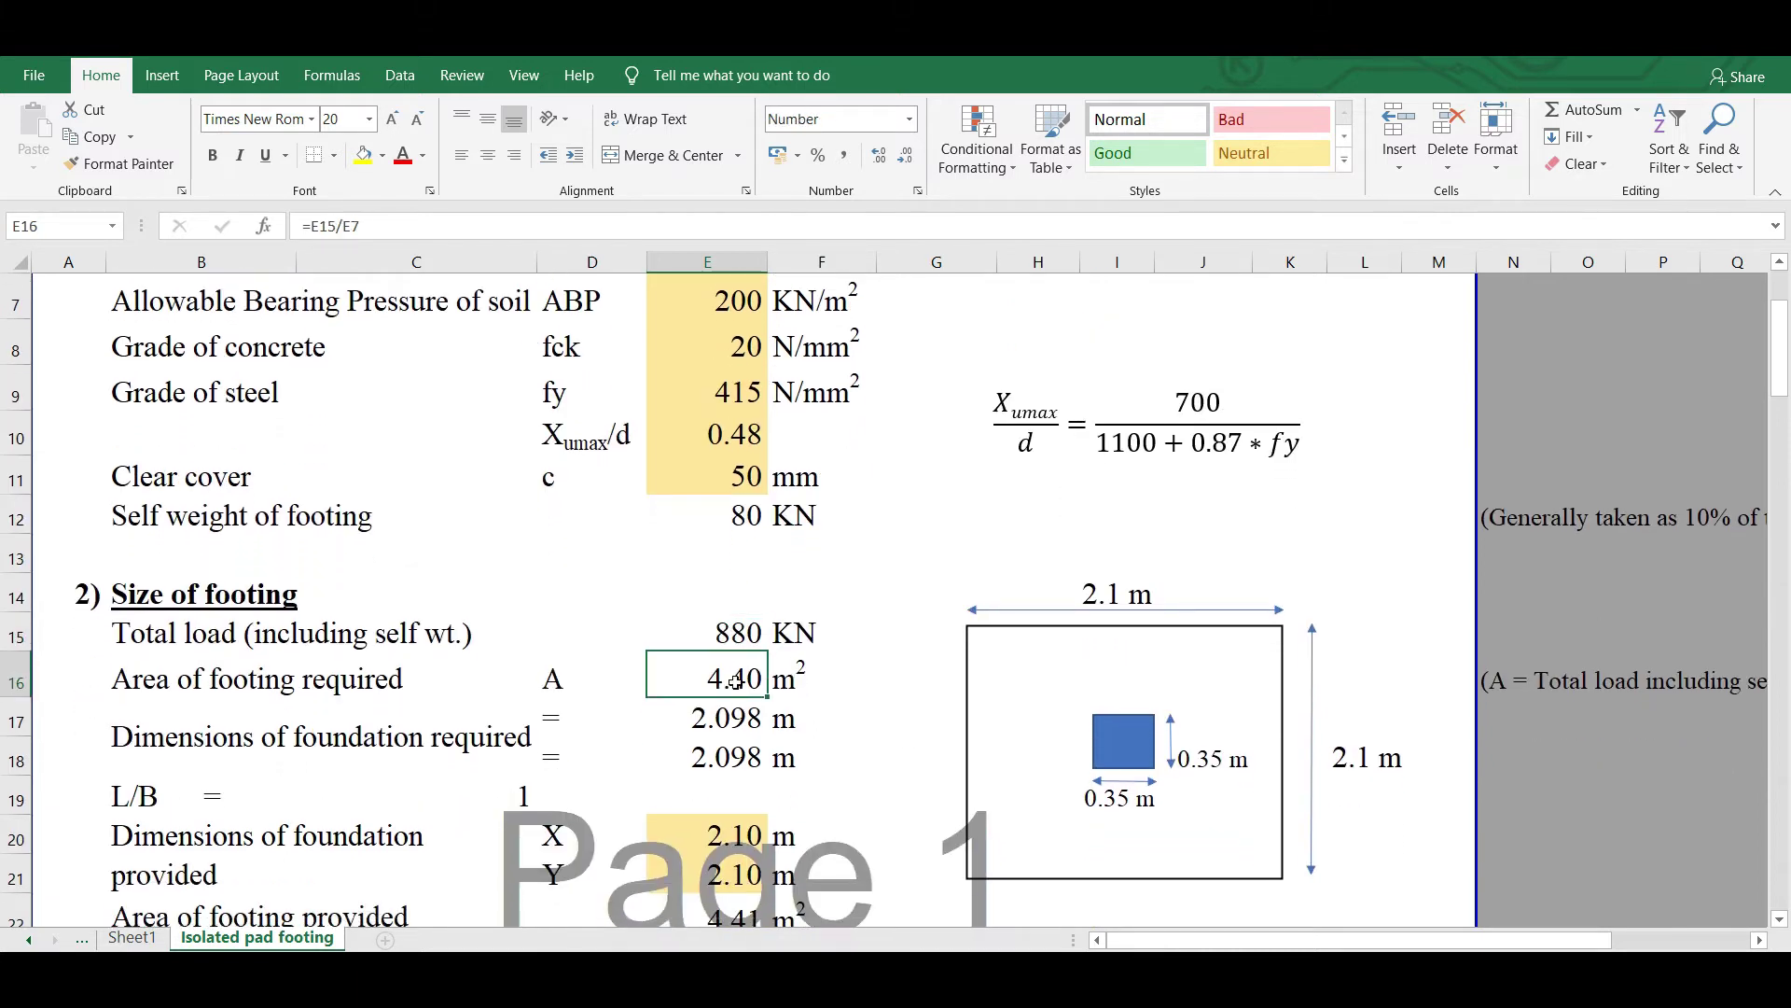
click(329, 230)
click(330, 231)
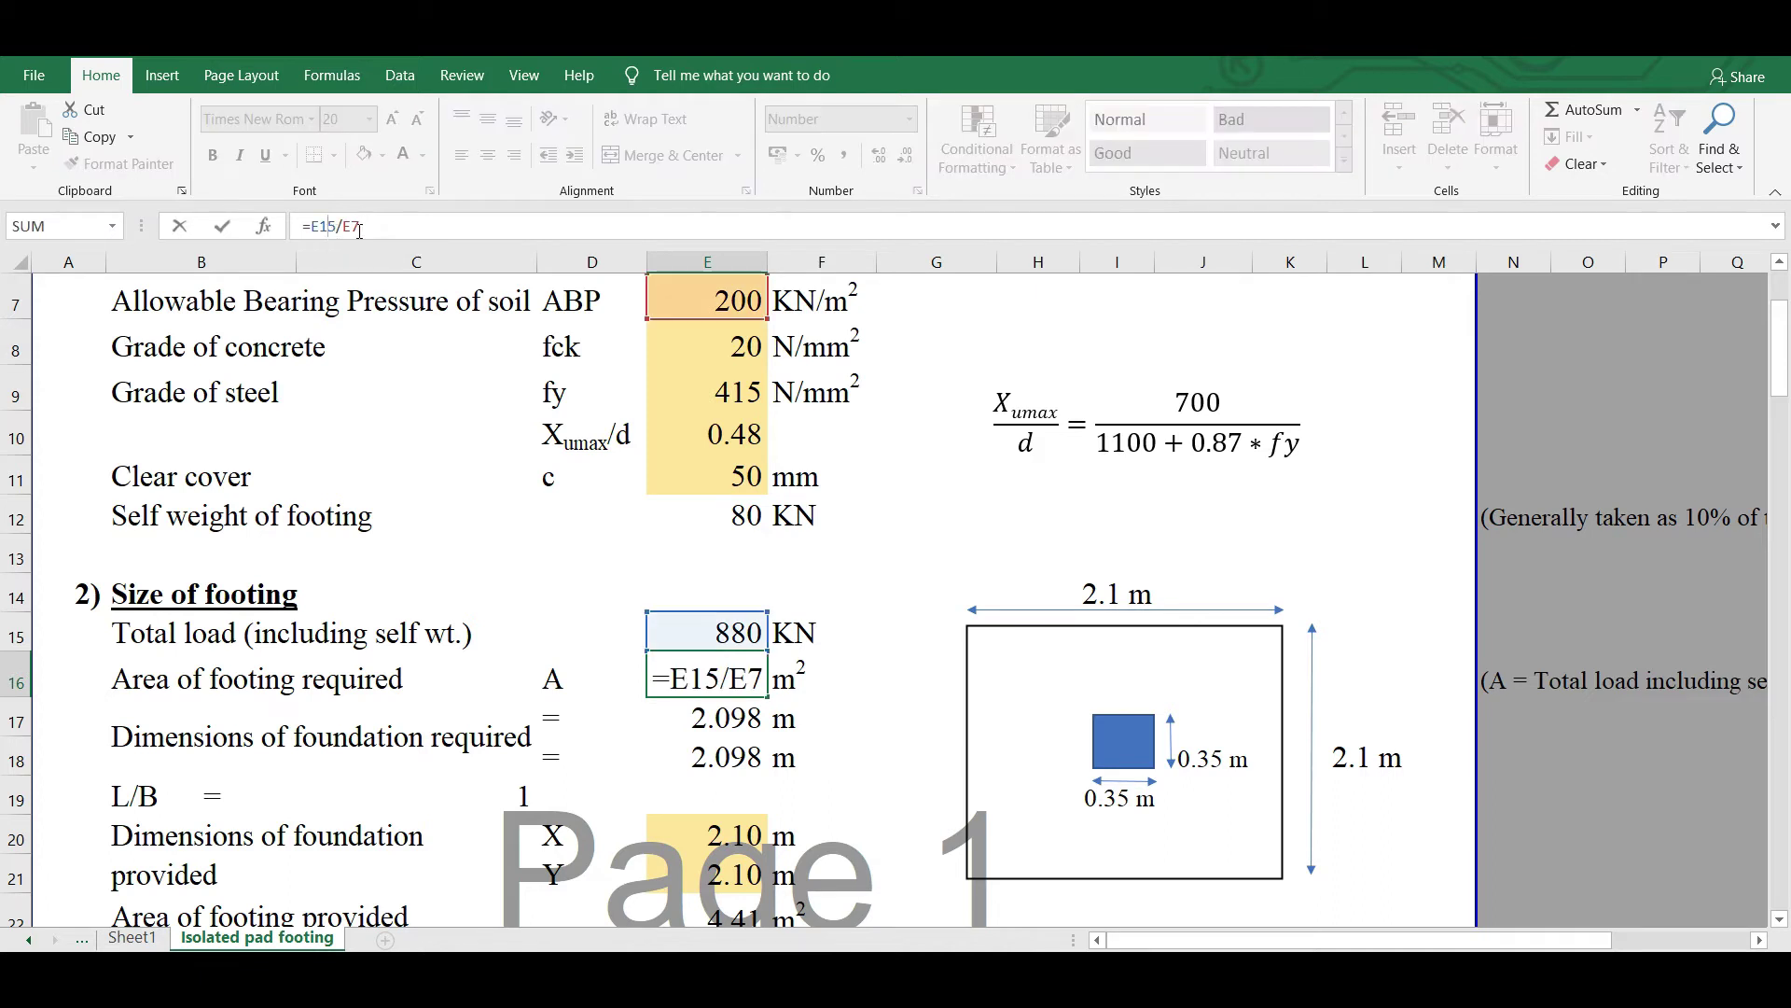
key(Escape)
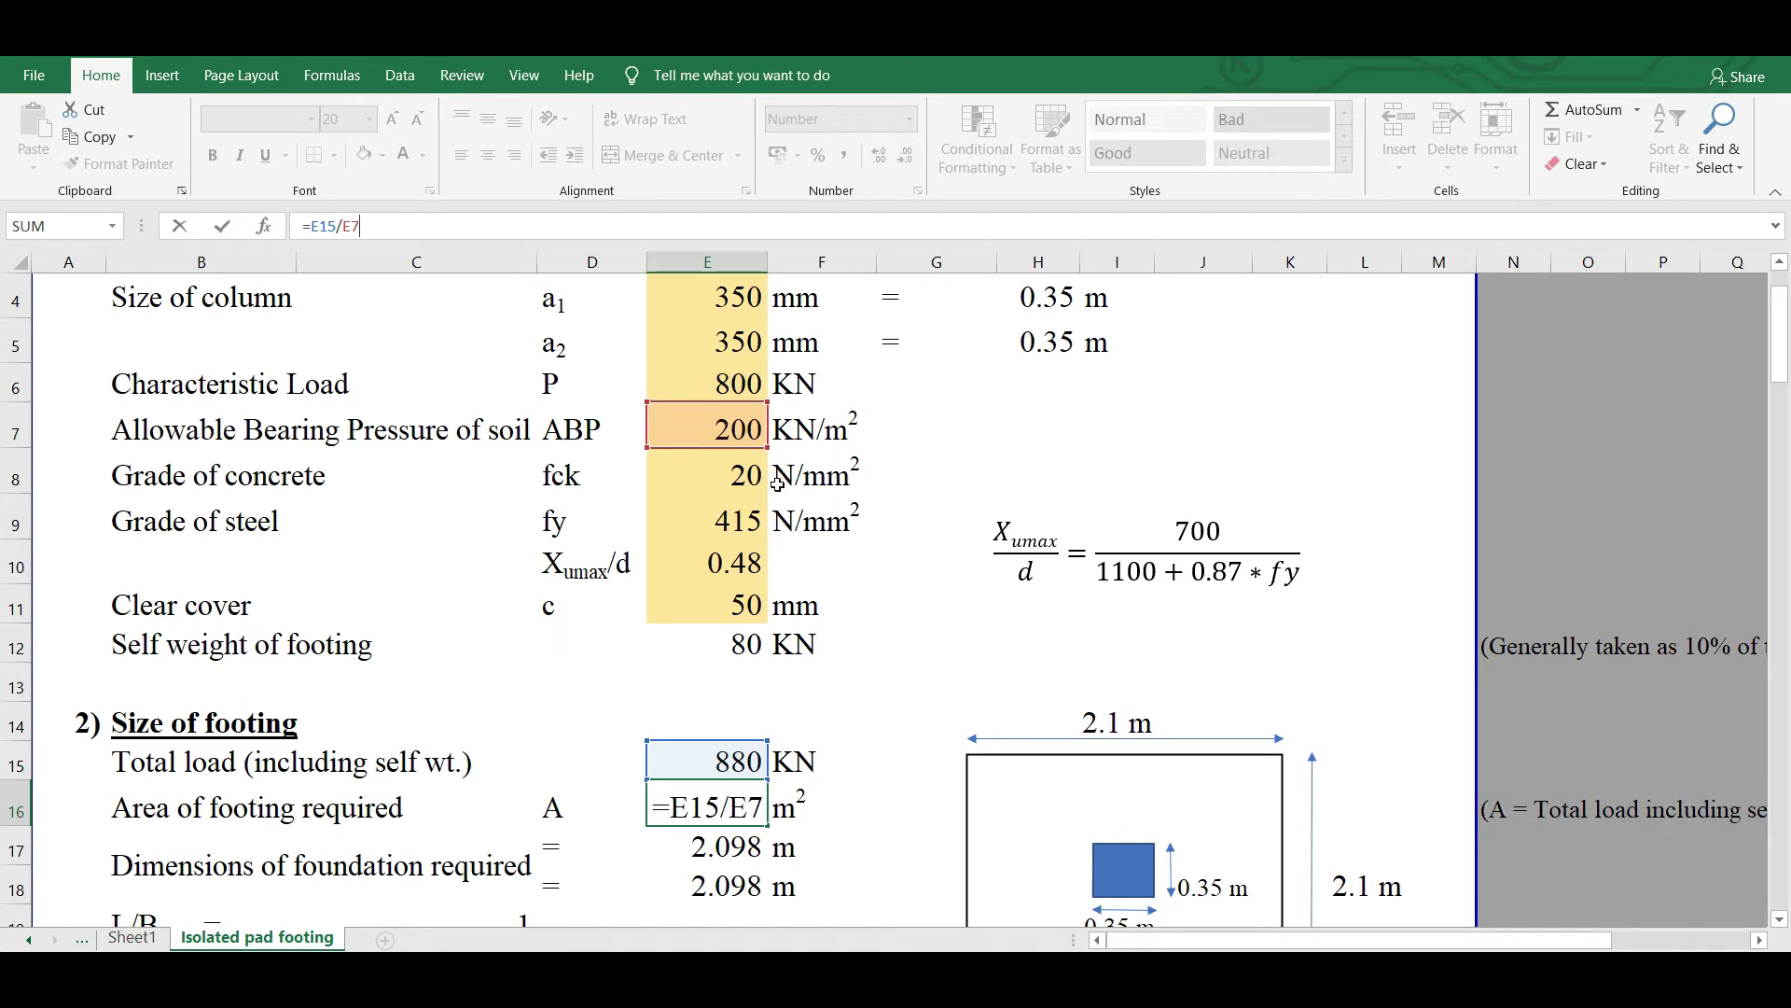
key(Return)
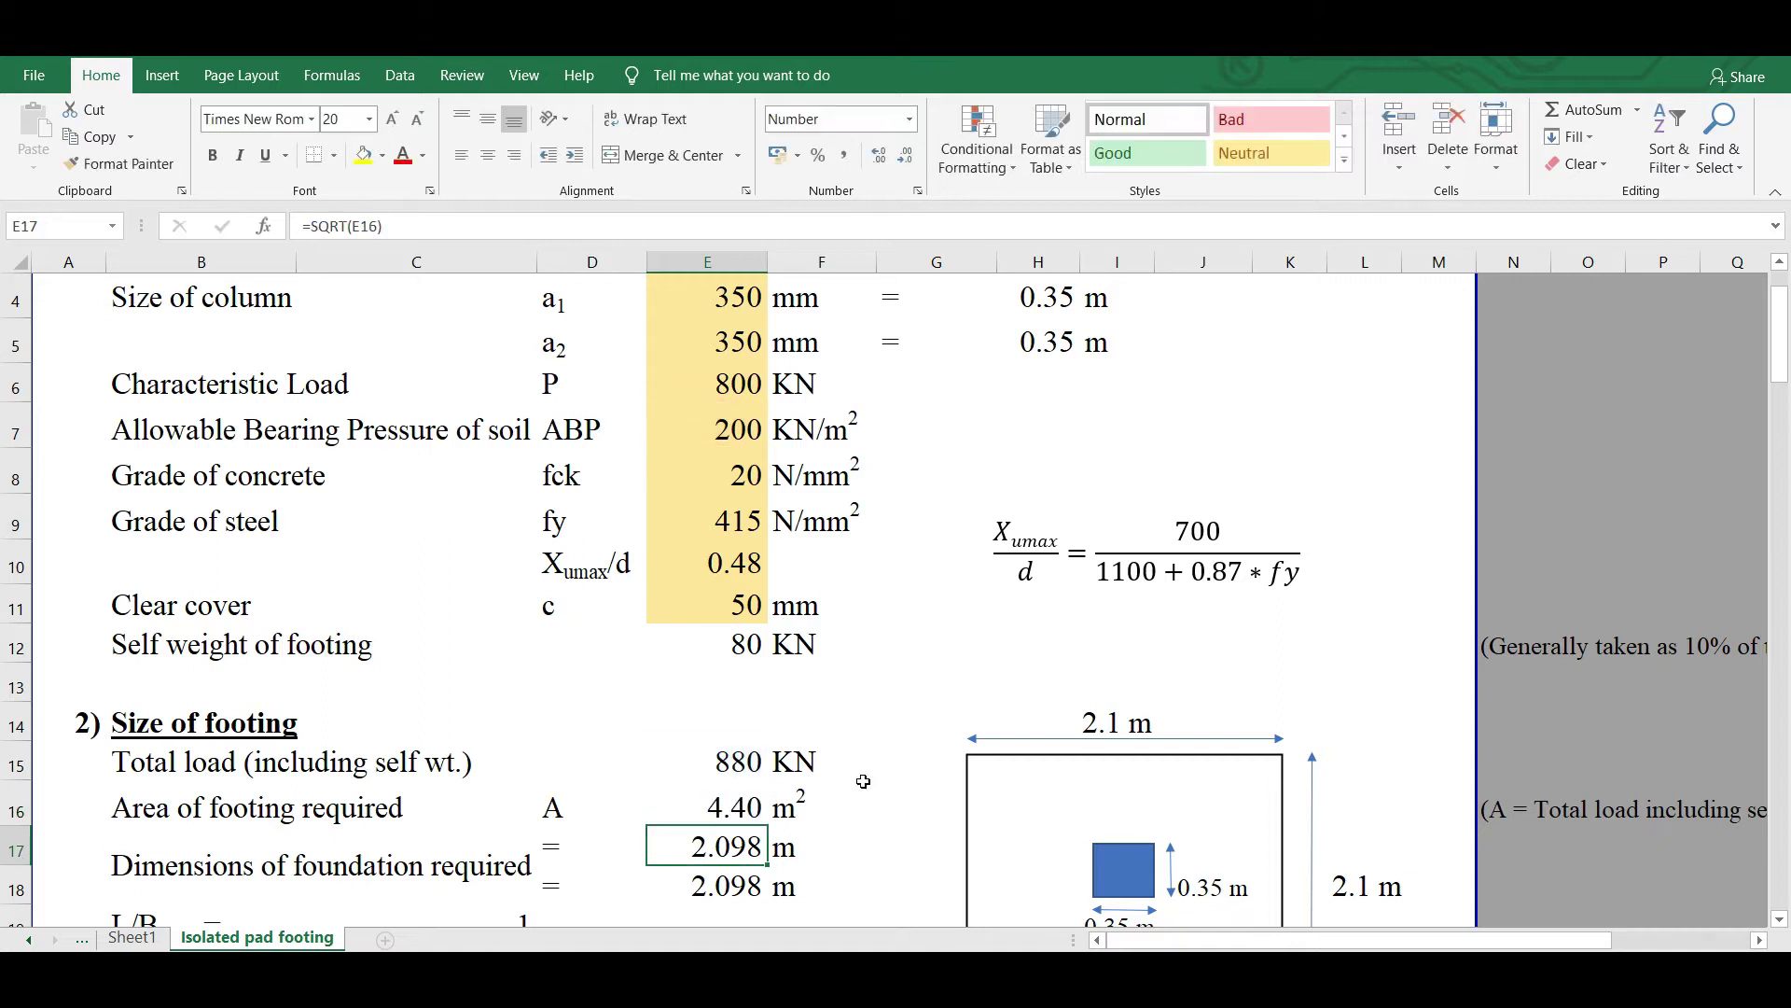
click(758, 815)
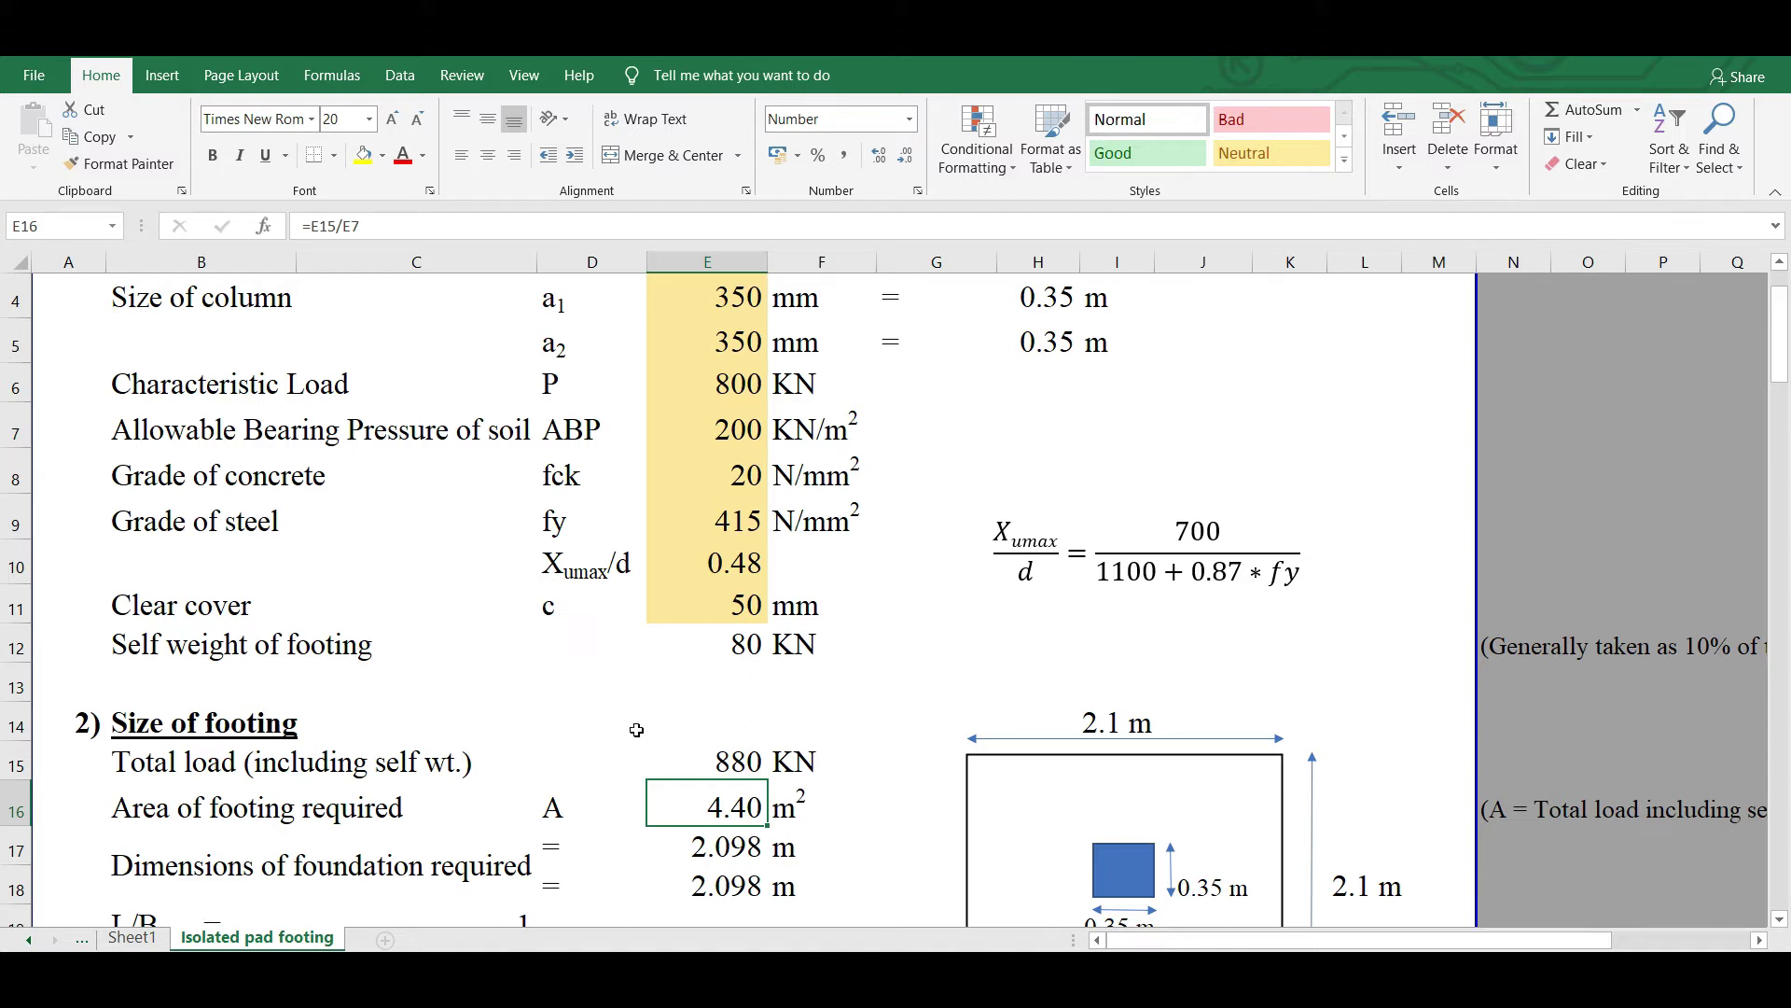
click(332, 226)
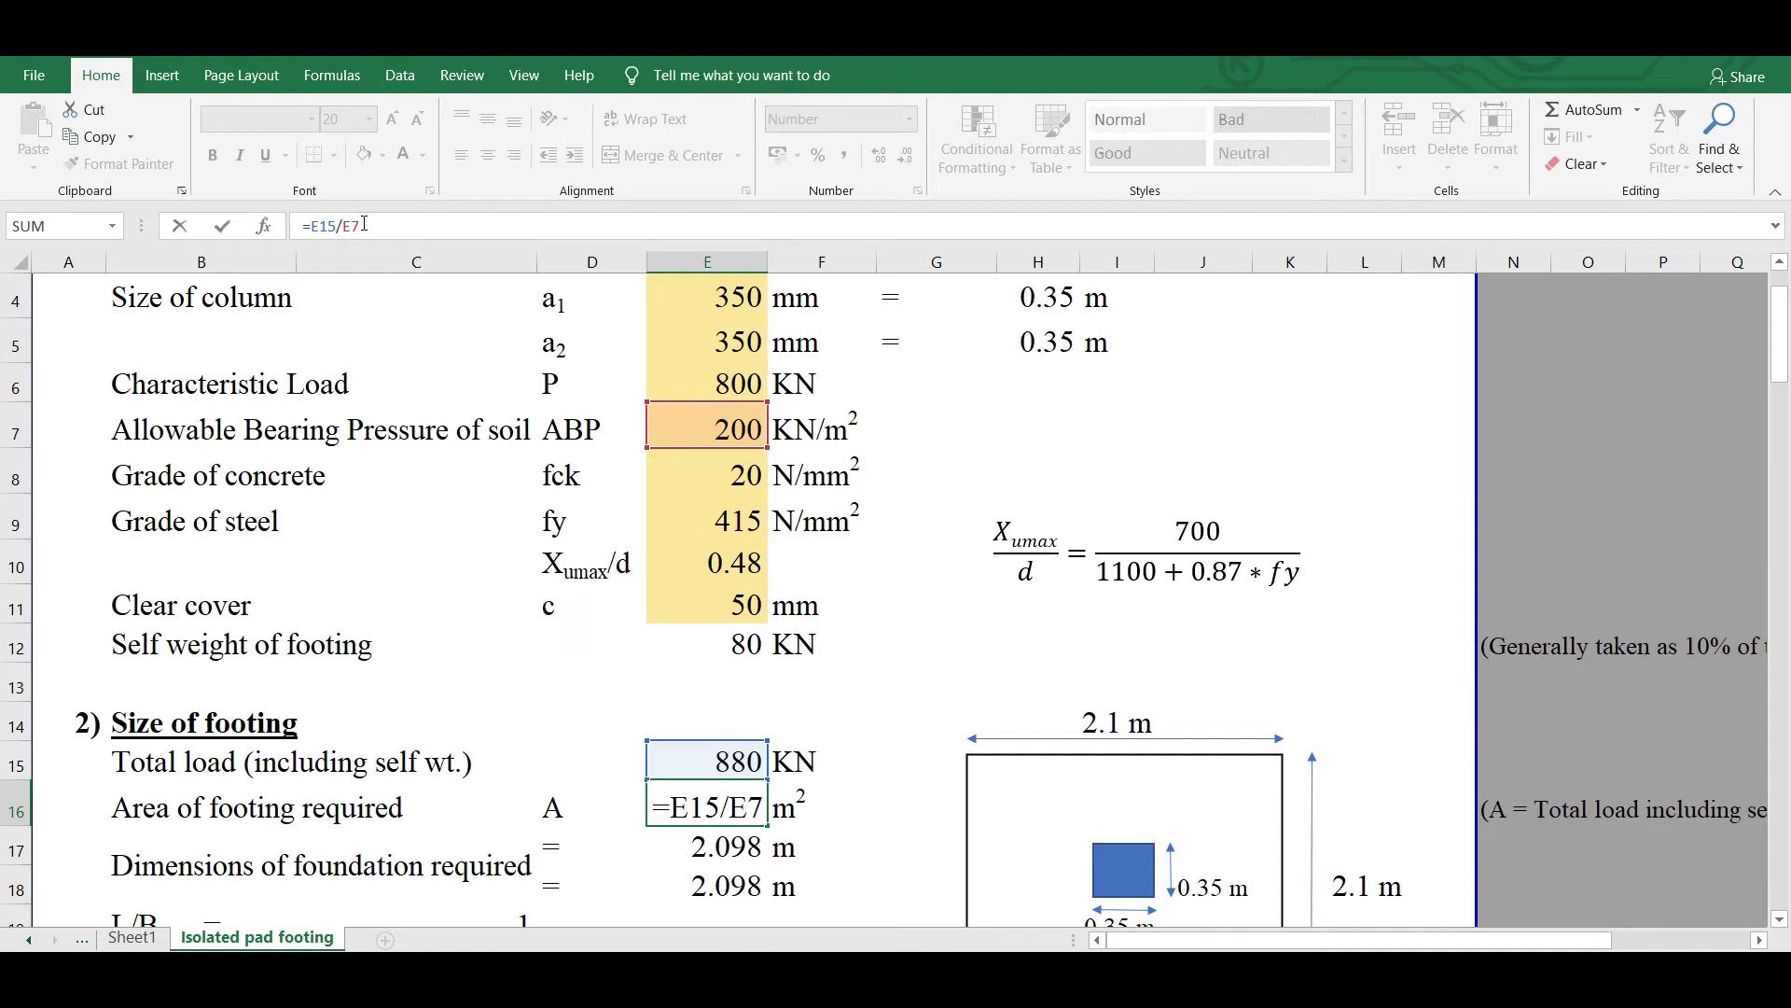
drag(363, 224, 346, 224)
click(382, 218)
key(Return)
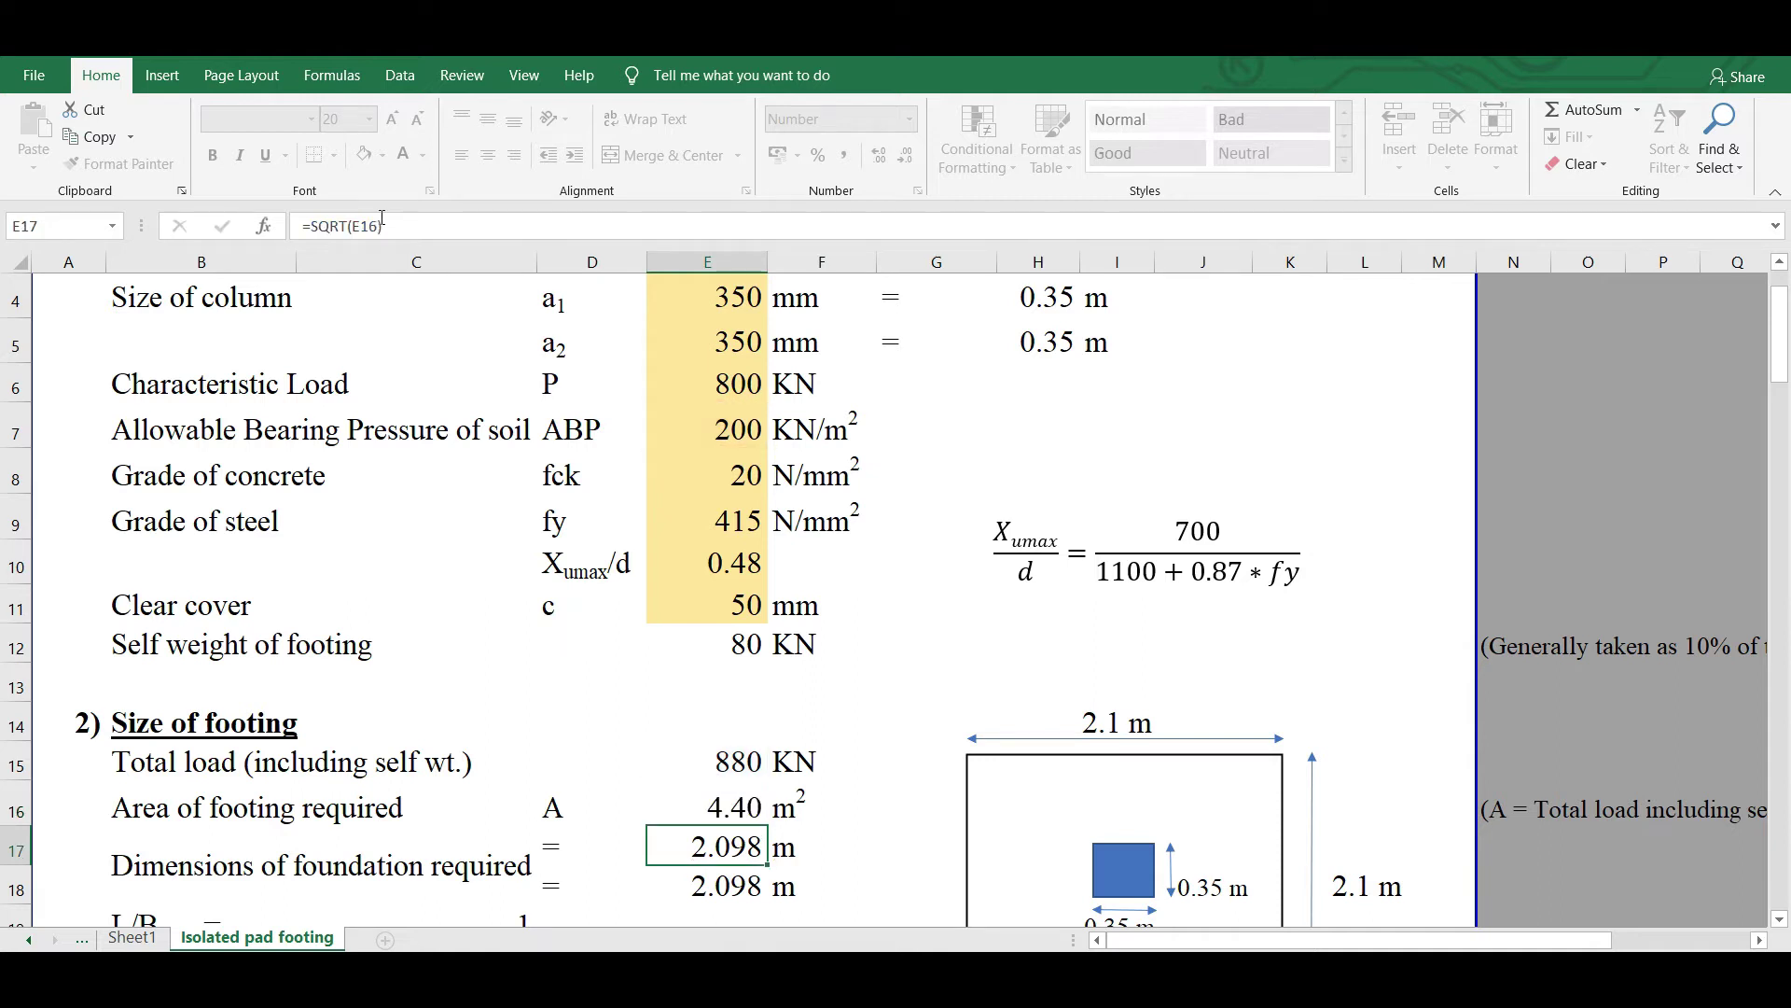
click(732, 802)
- Examine the formulas for the two required foundation dimensions in E17 and E18
scroll(732, 802, down, 1)
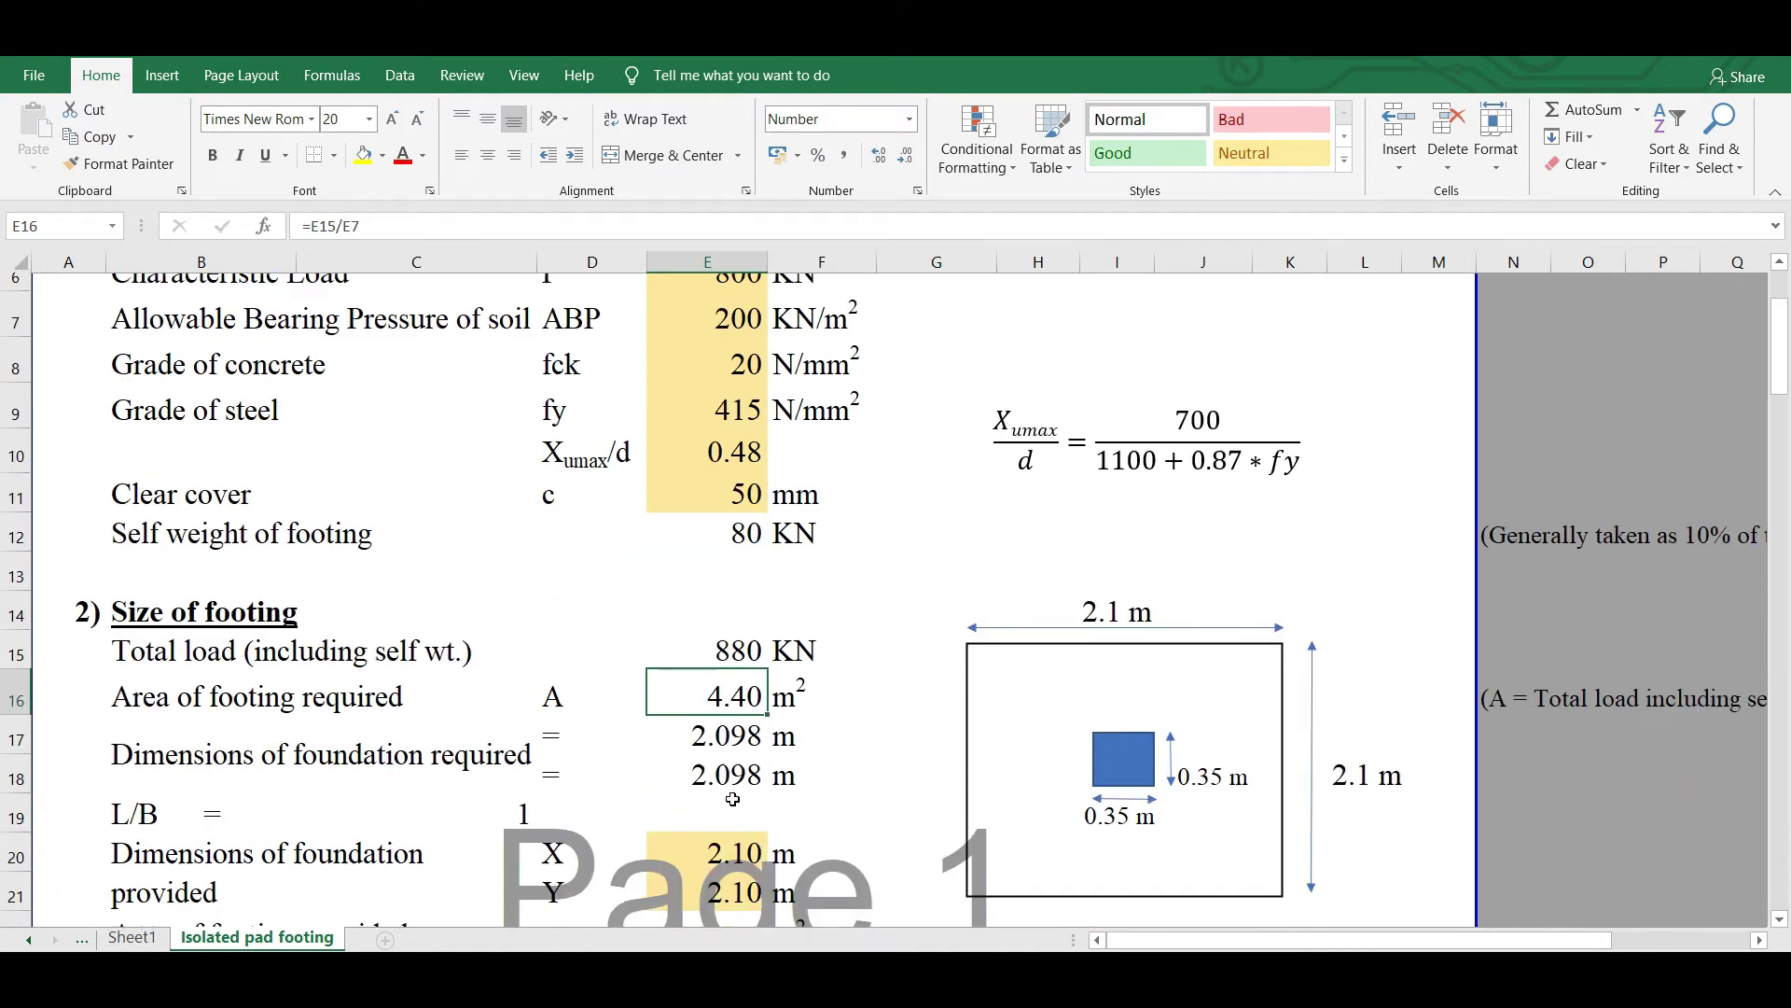
click(729, 725)
click(736, 756)
click(738, 717)
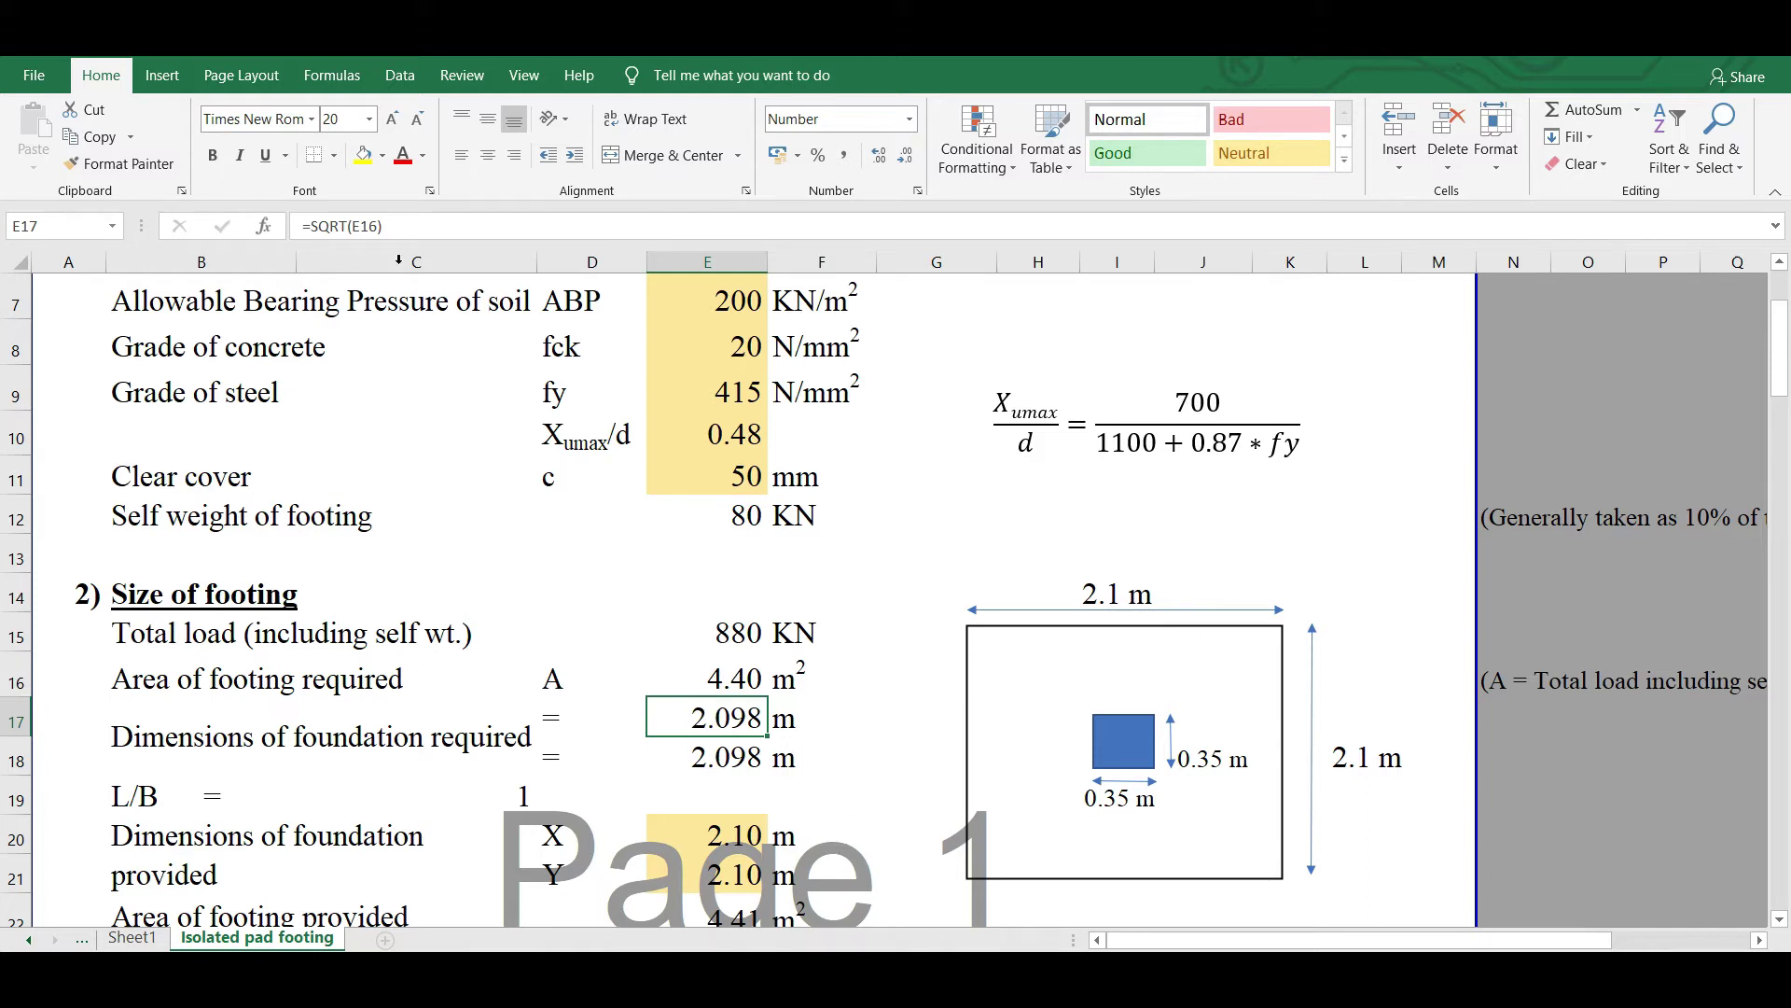
click(364, 224)
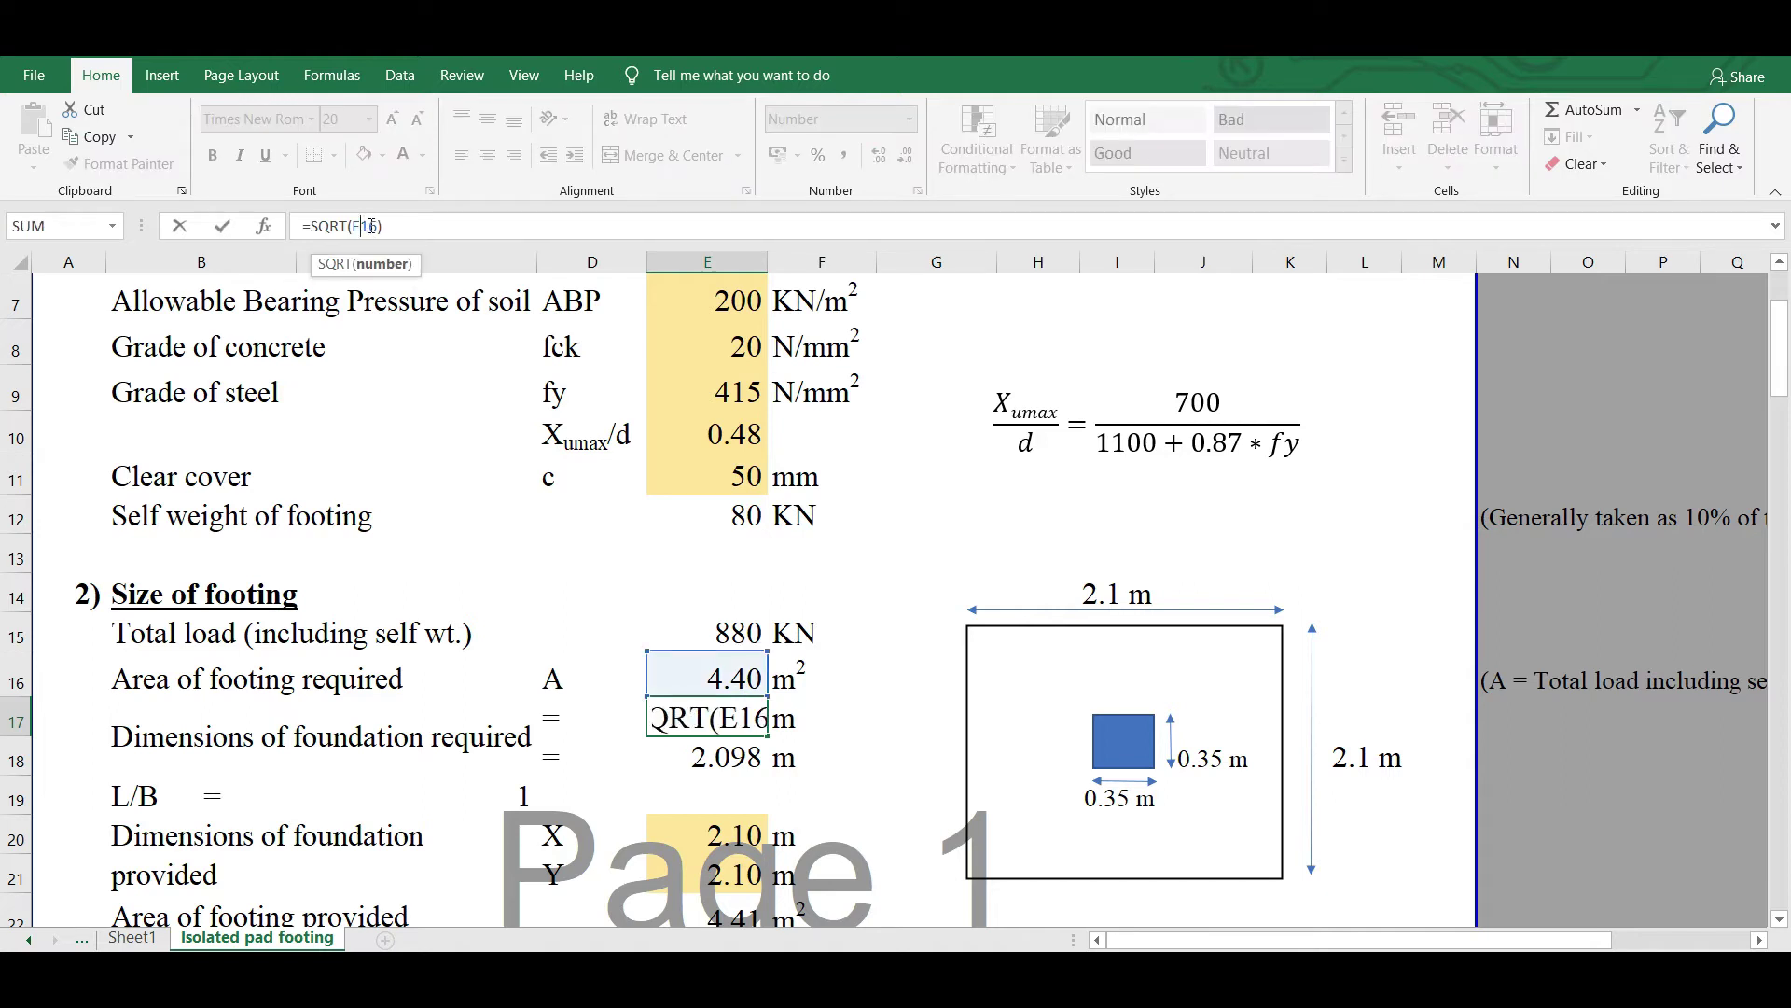
key(Return)
click(734, 715)
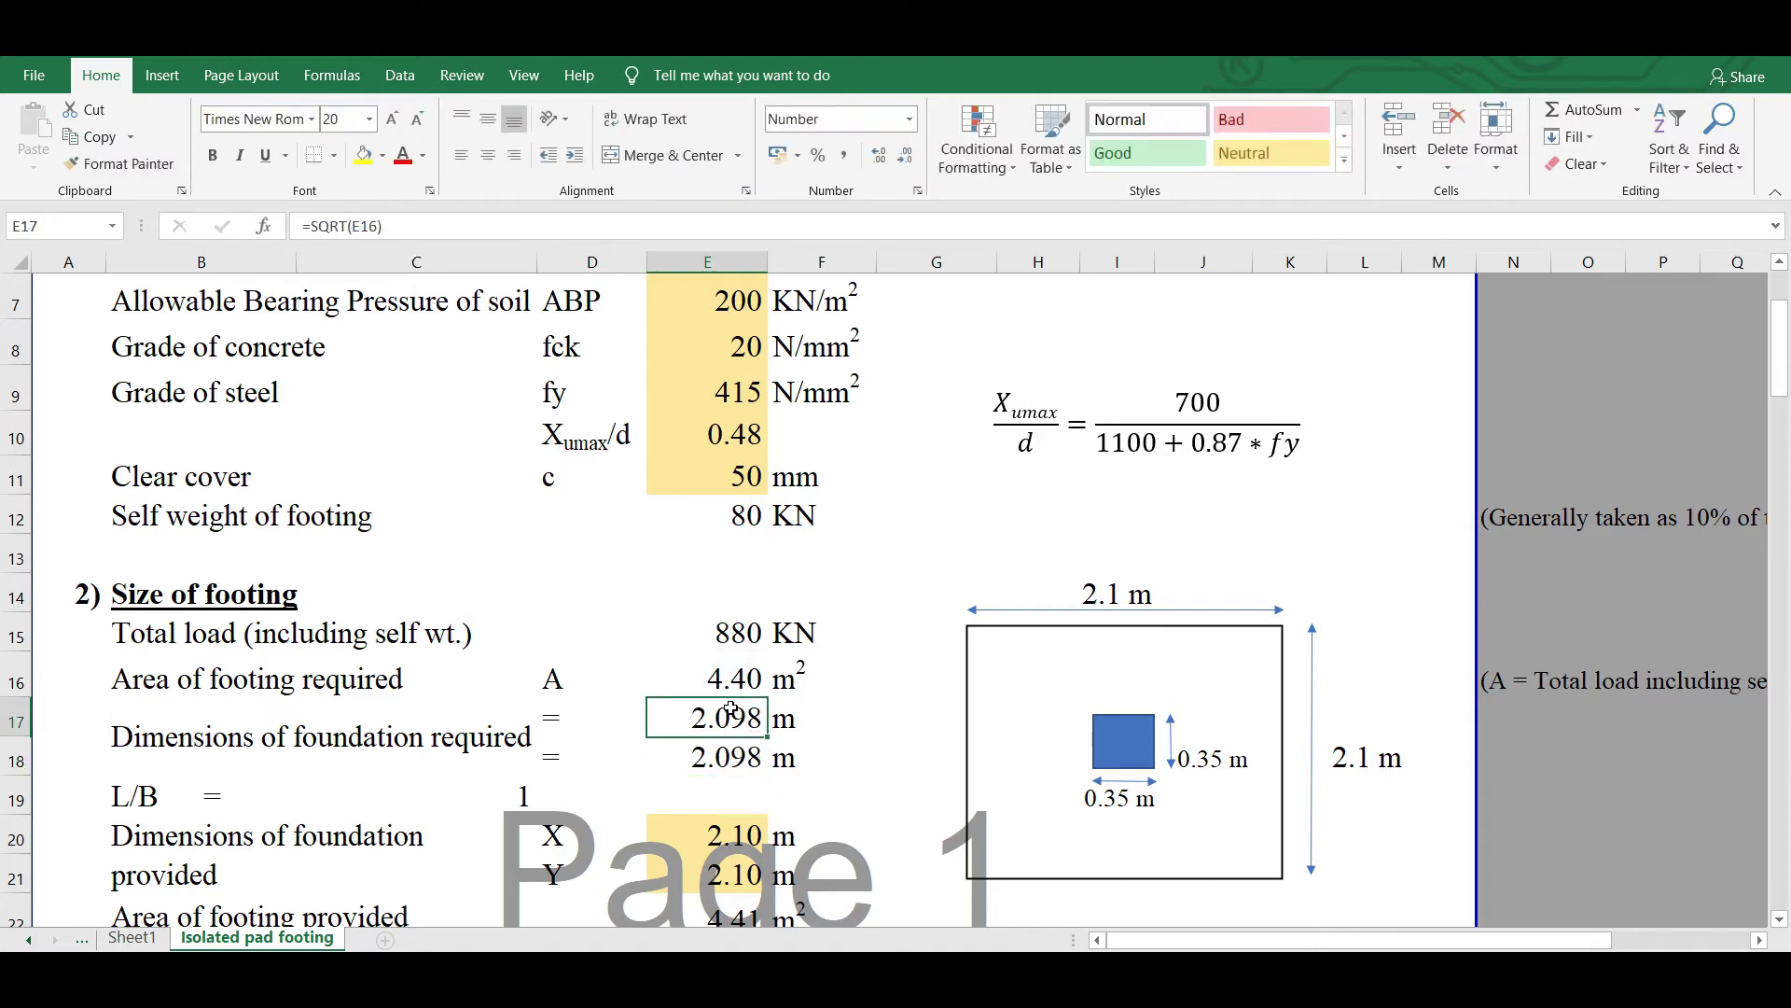
click(728, 757)
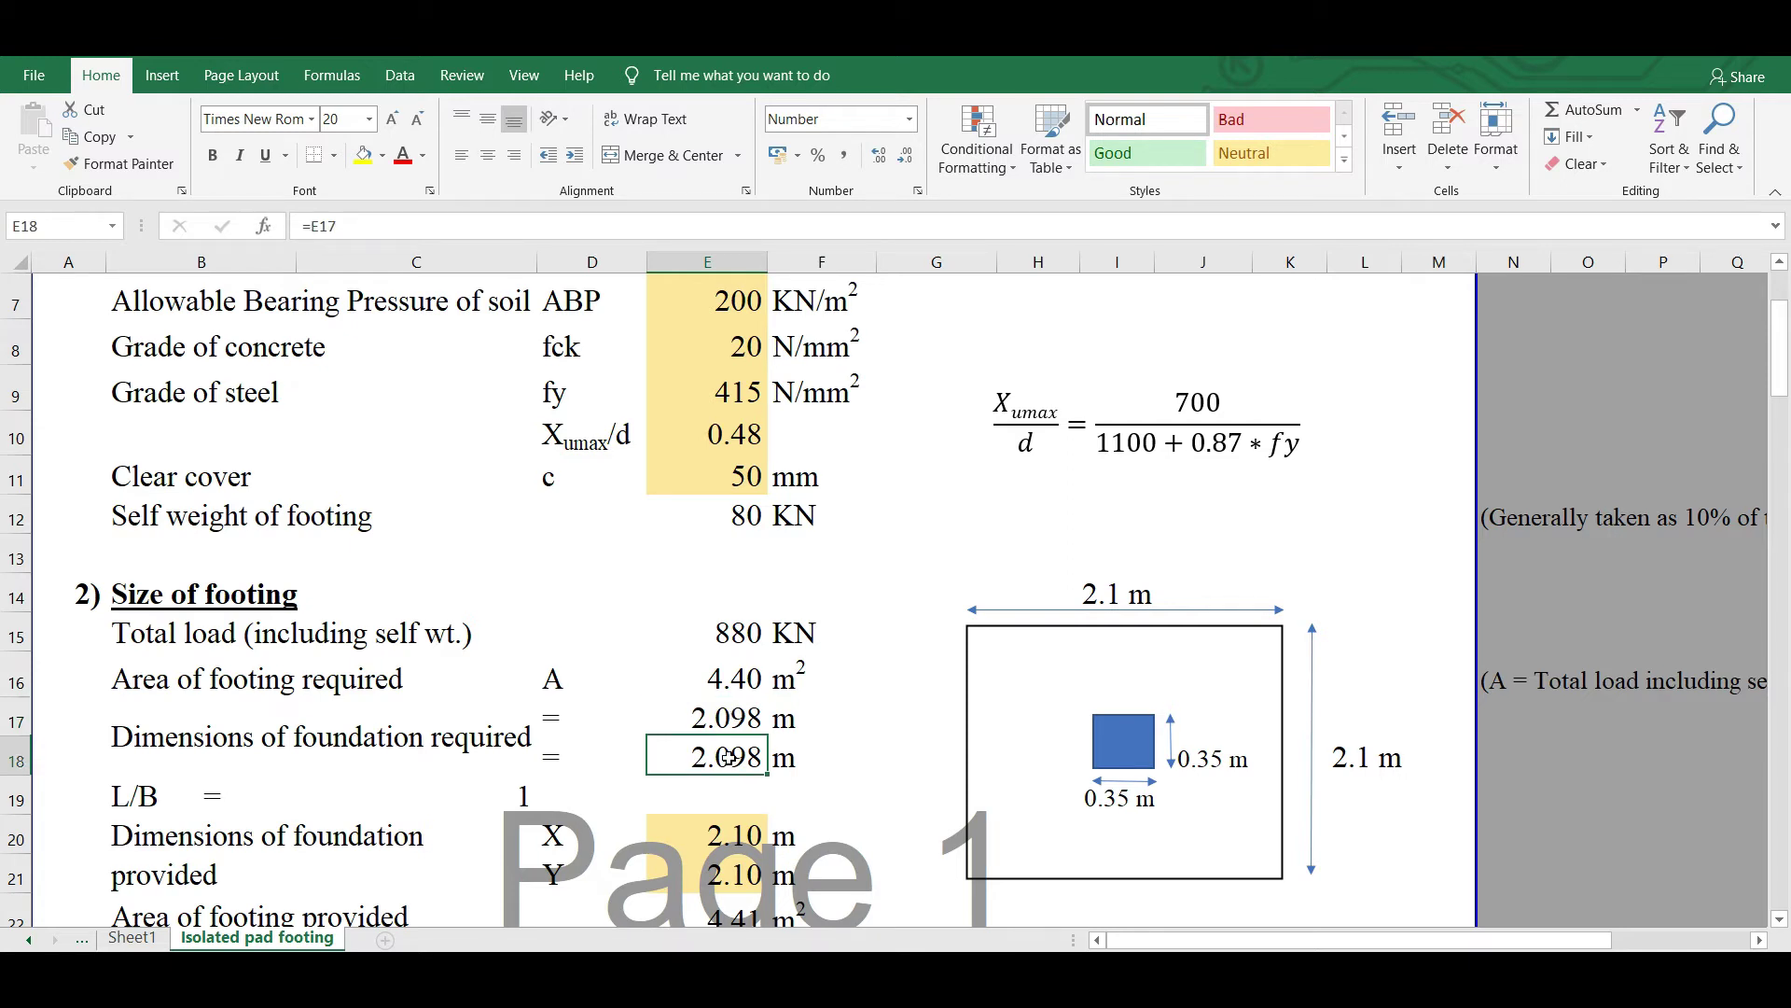
- Review the provided foundation dimensions X and Y and the formula for the area of footing provided
scroll(729, 757, down, 1)
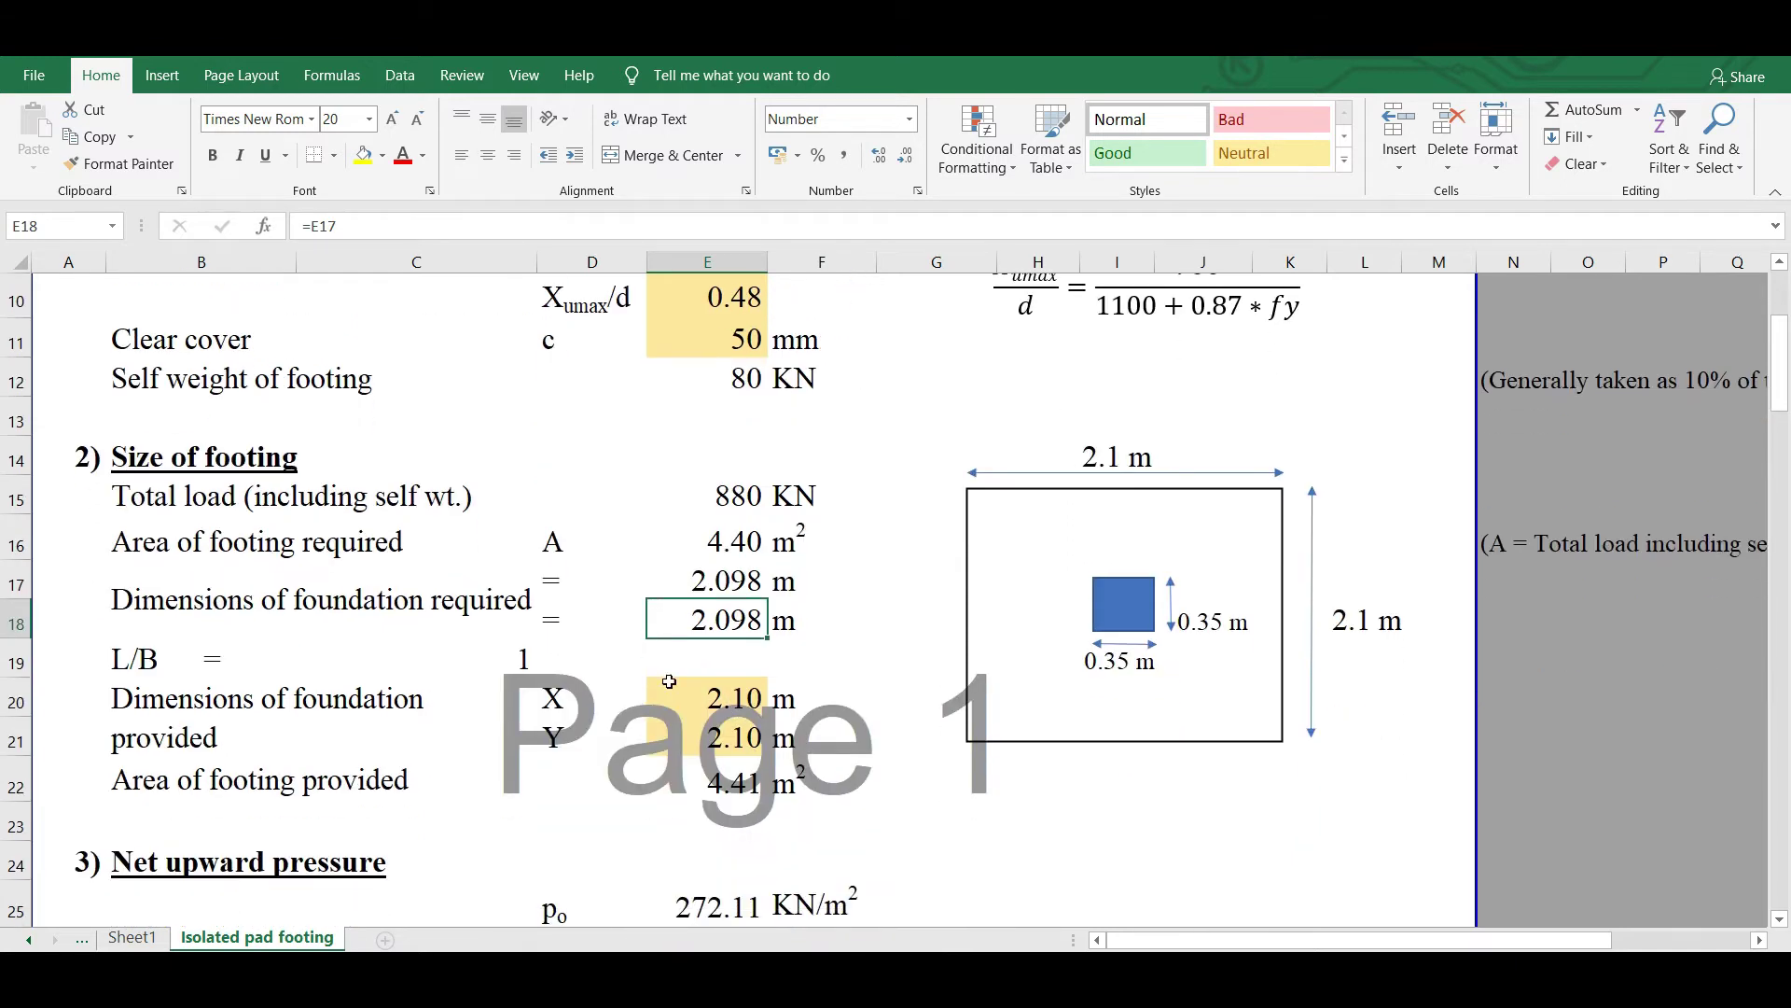
click(732, 700)
click(738, 742)
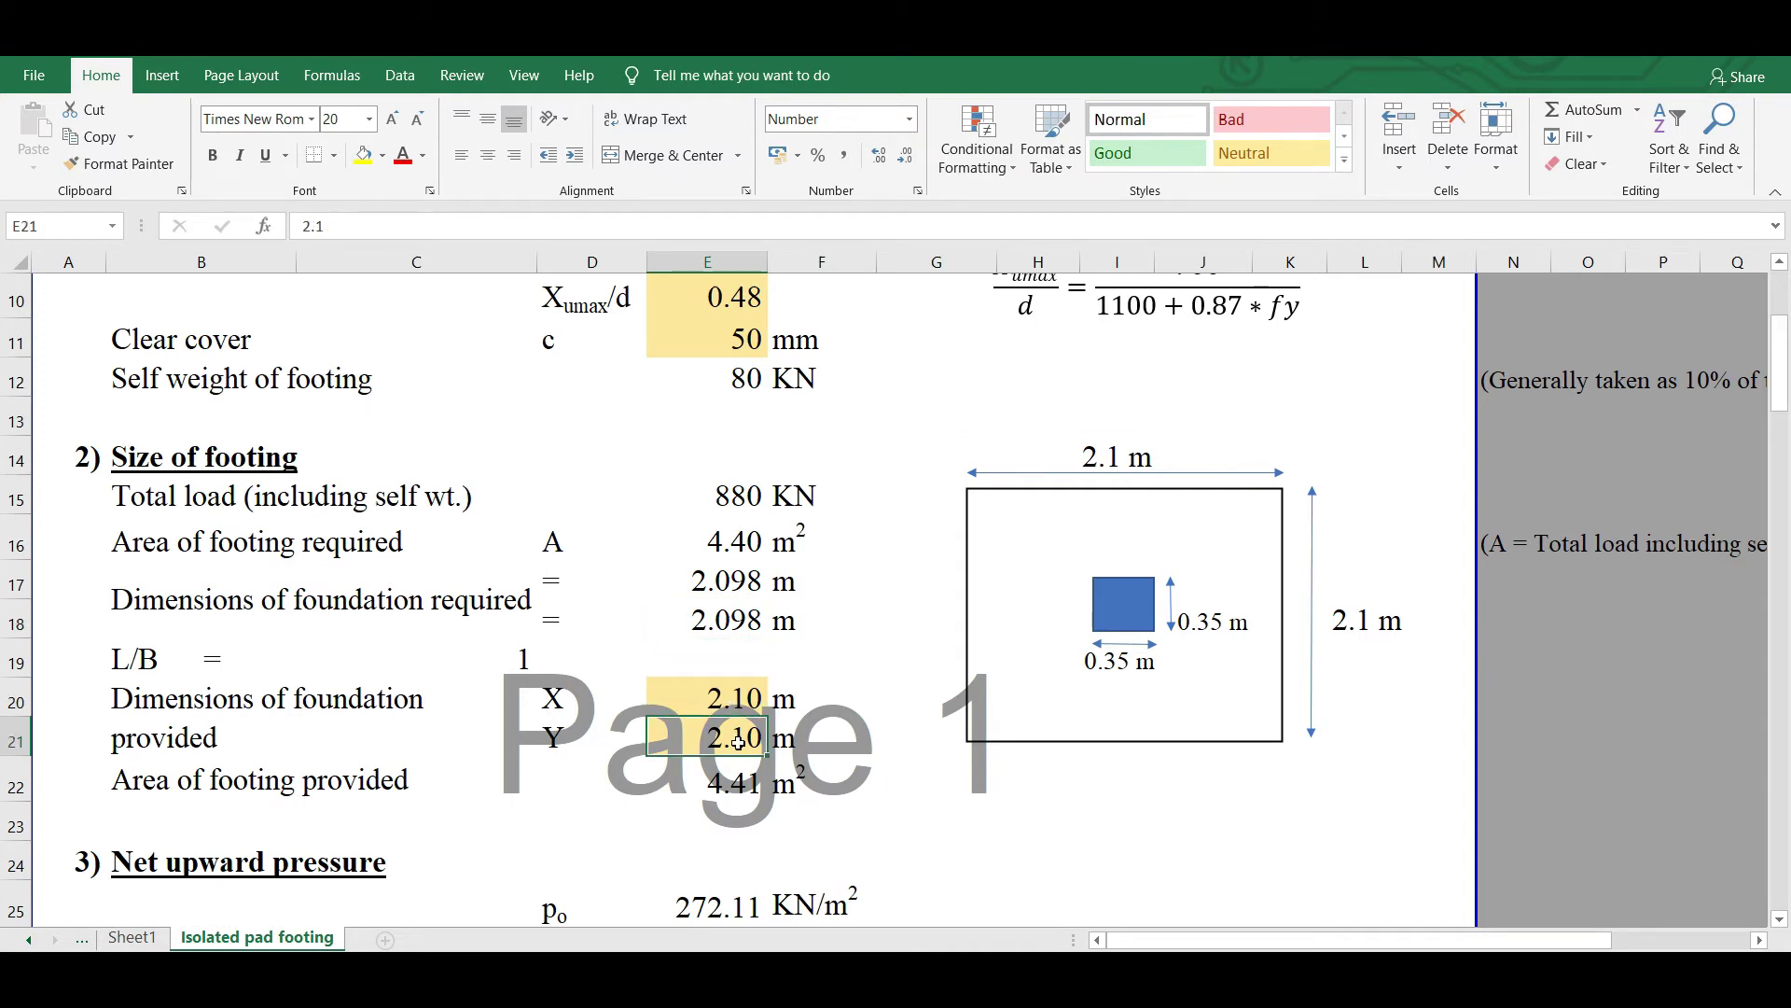
scroll(738, 742, down, 1)
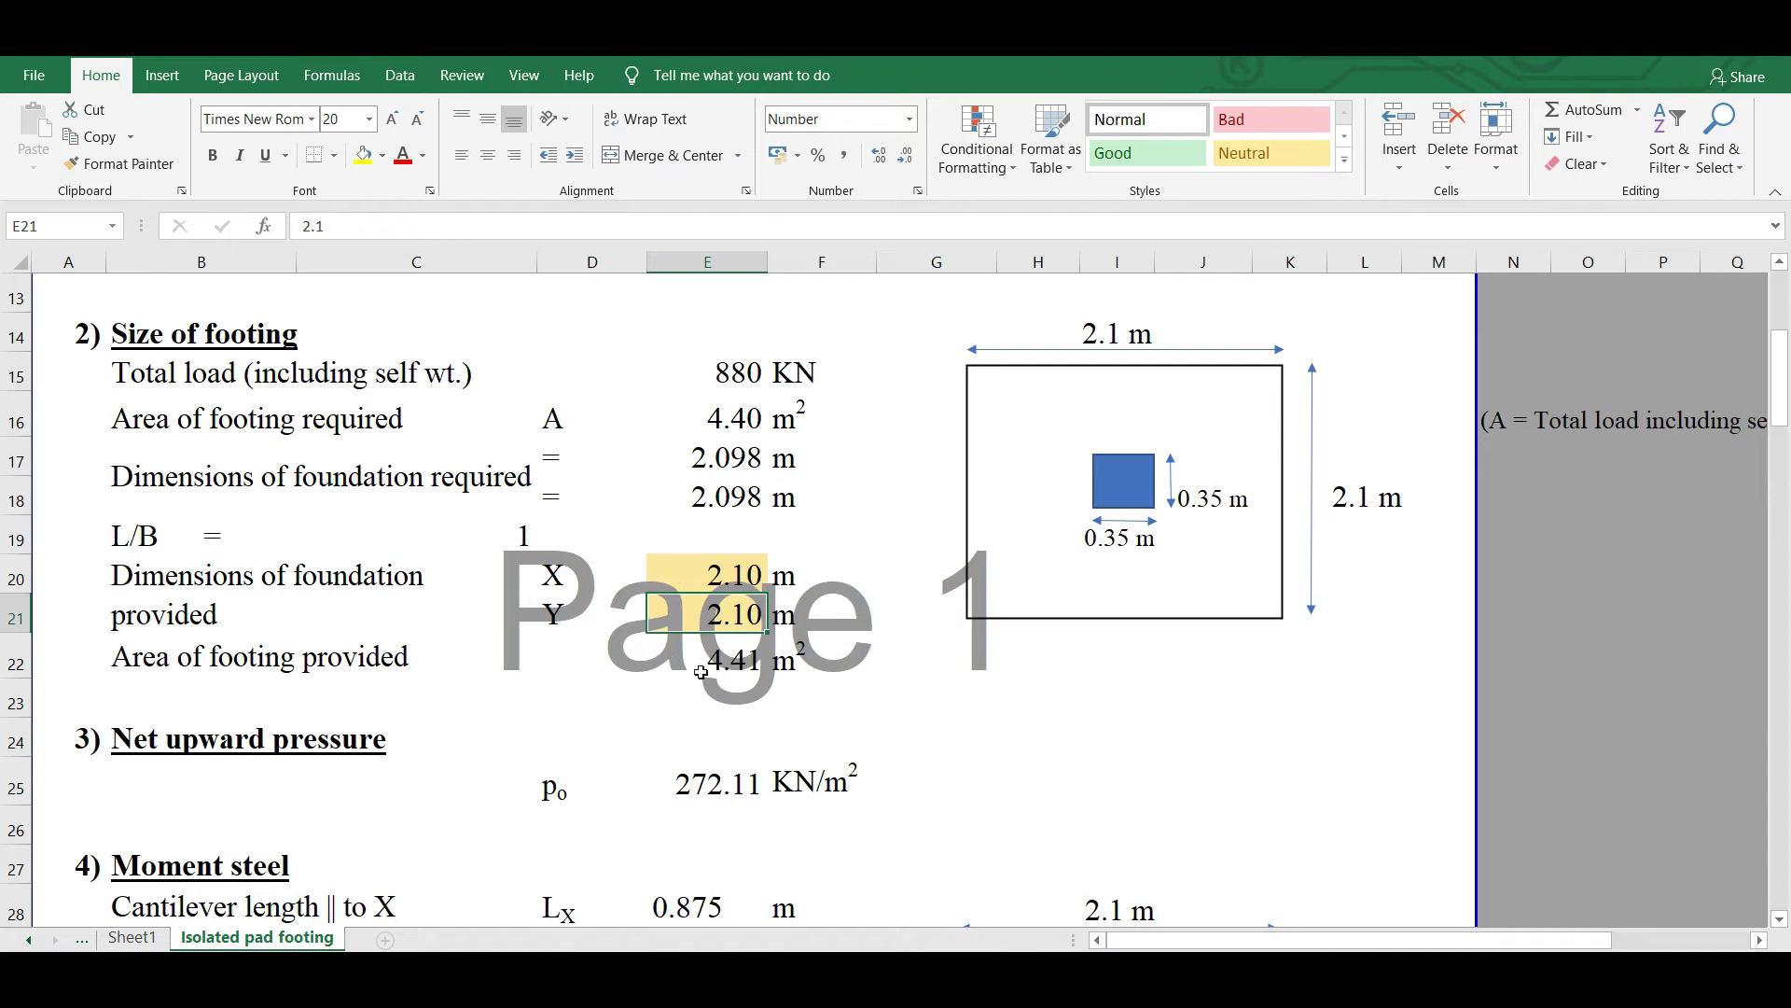
click(718, 668)
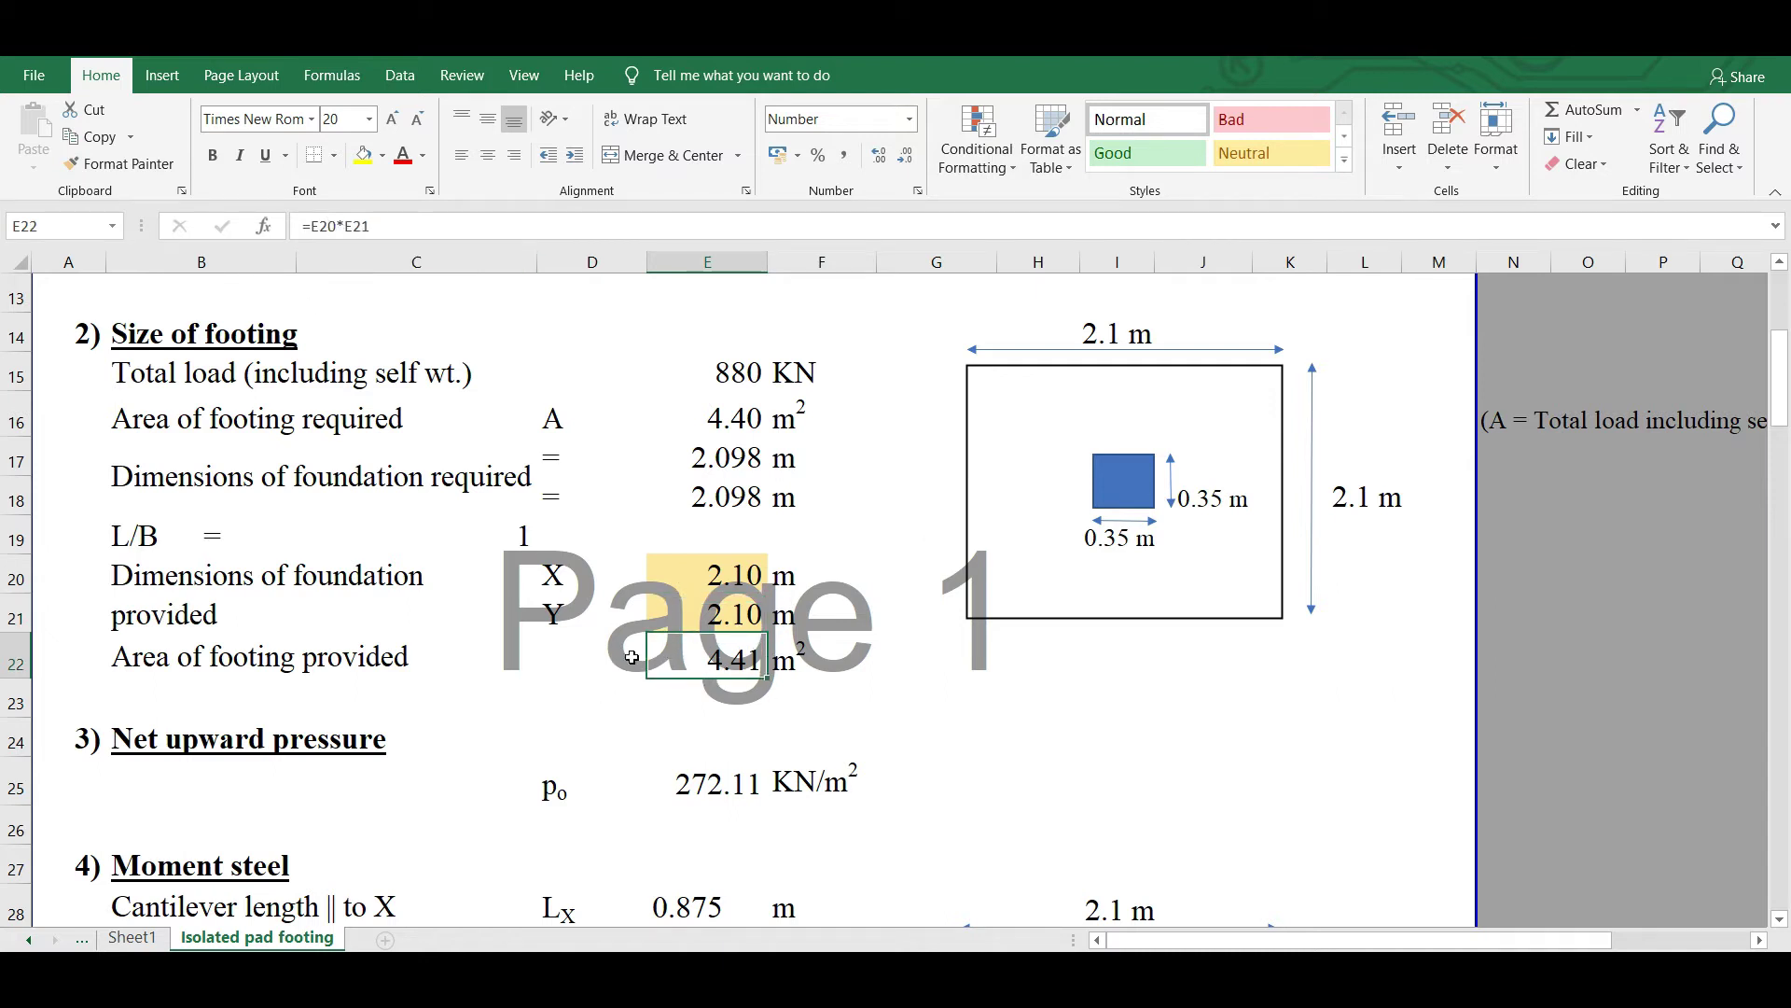
scroll(632, 658, down, 1)
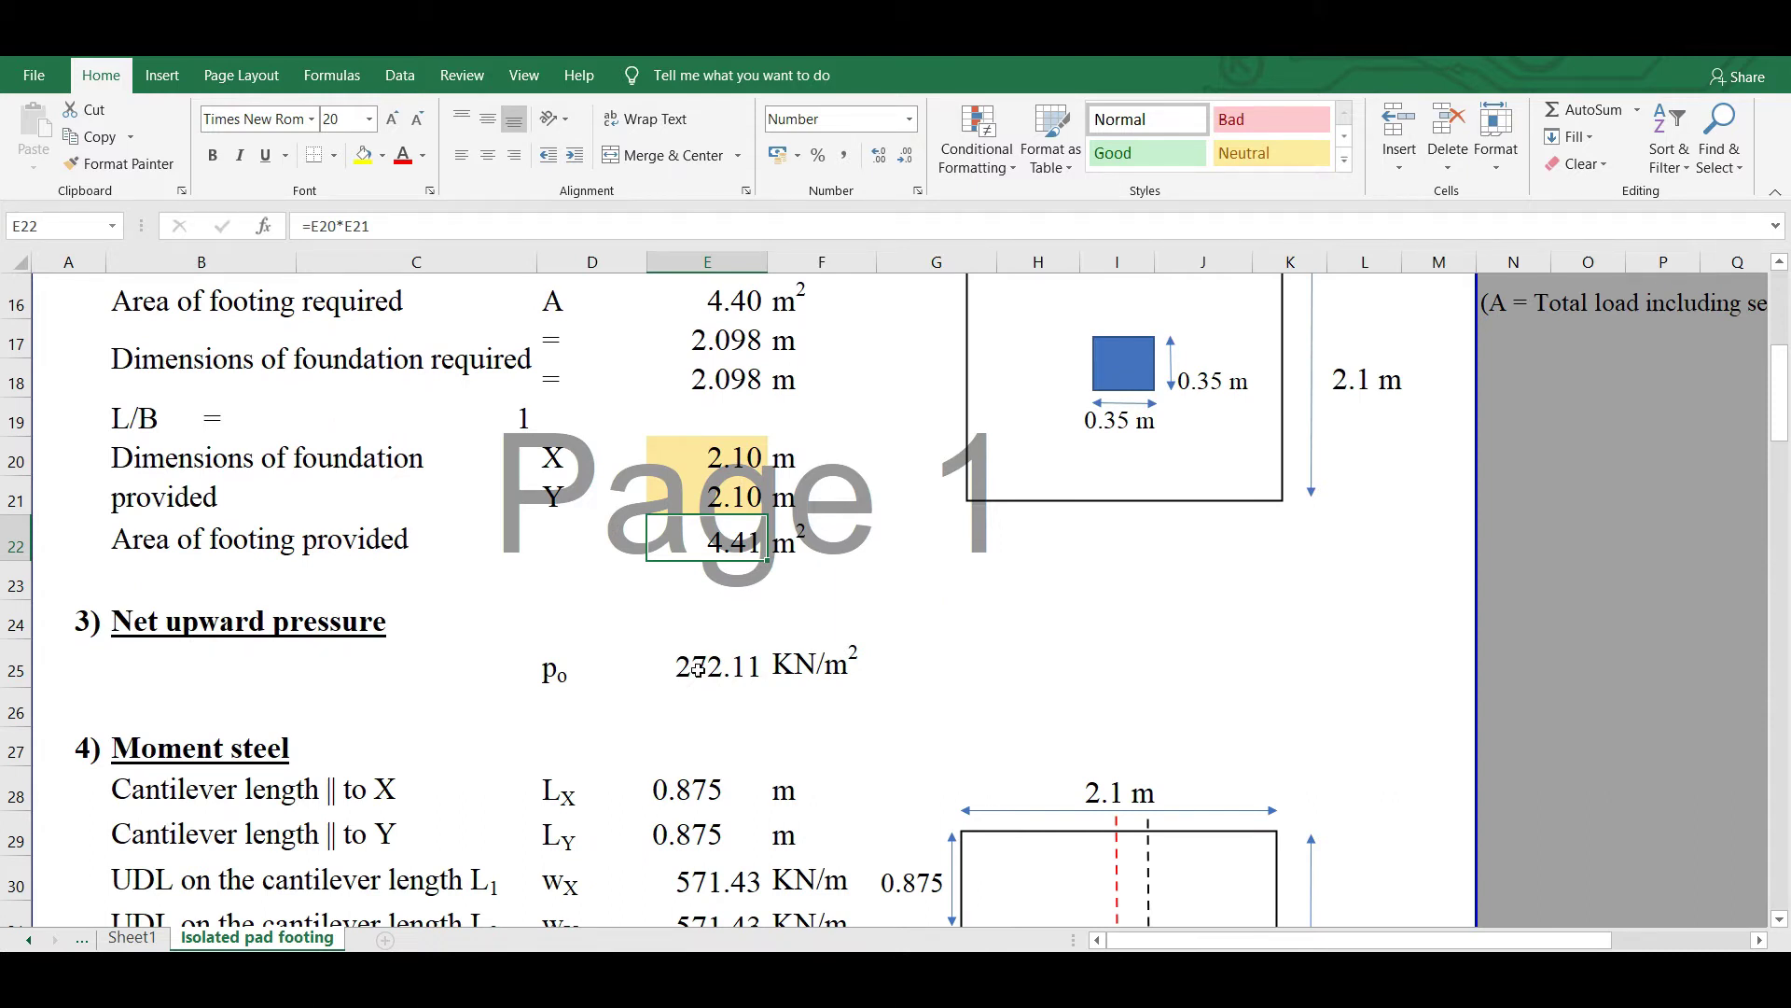
- Examine the net upward pressure formula, tracing its references to the characteristic load, the 1.5 factor and the area of footing provided
click(698, 668)
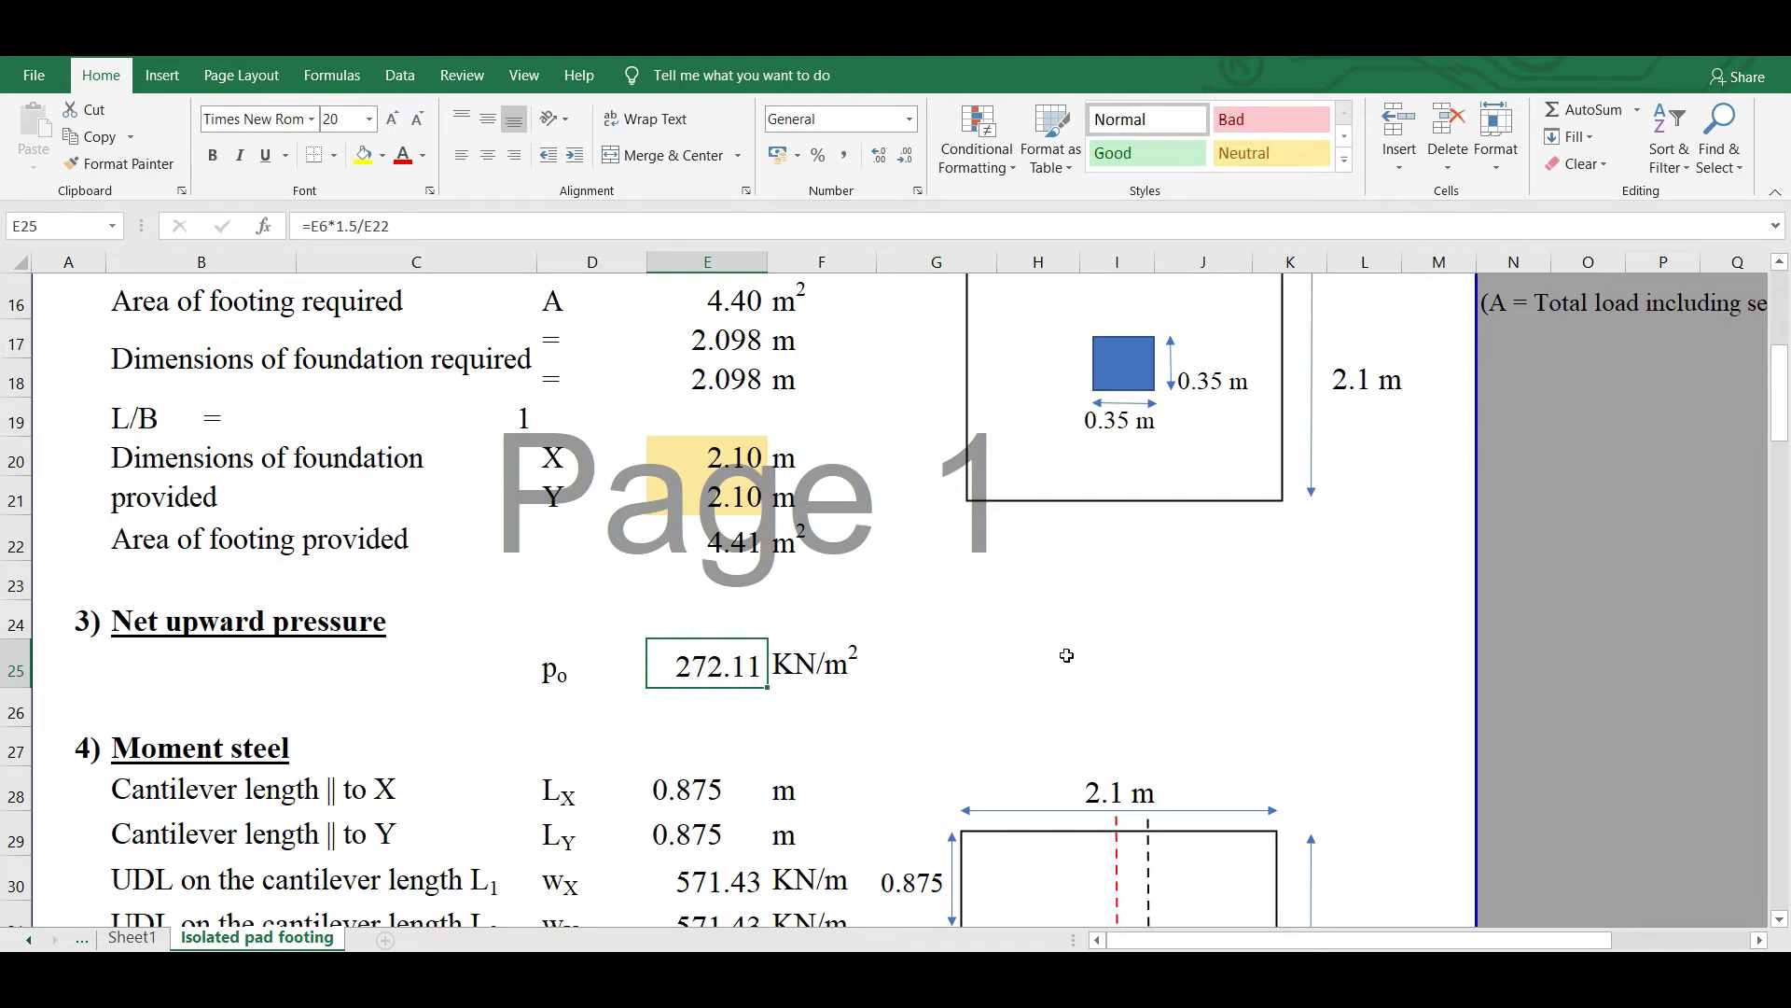
click(321, 227)
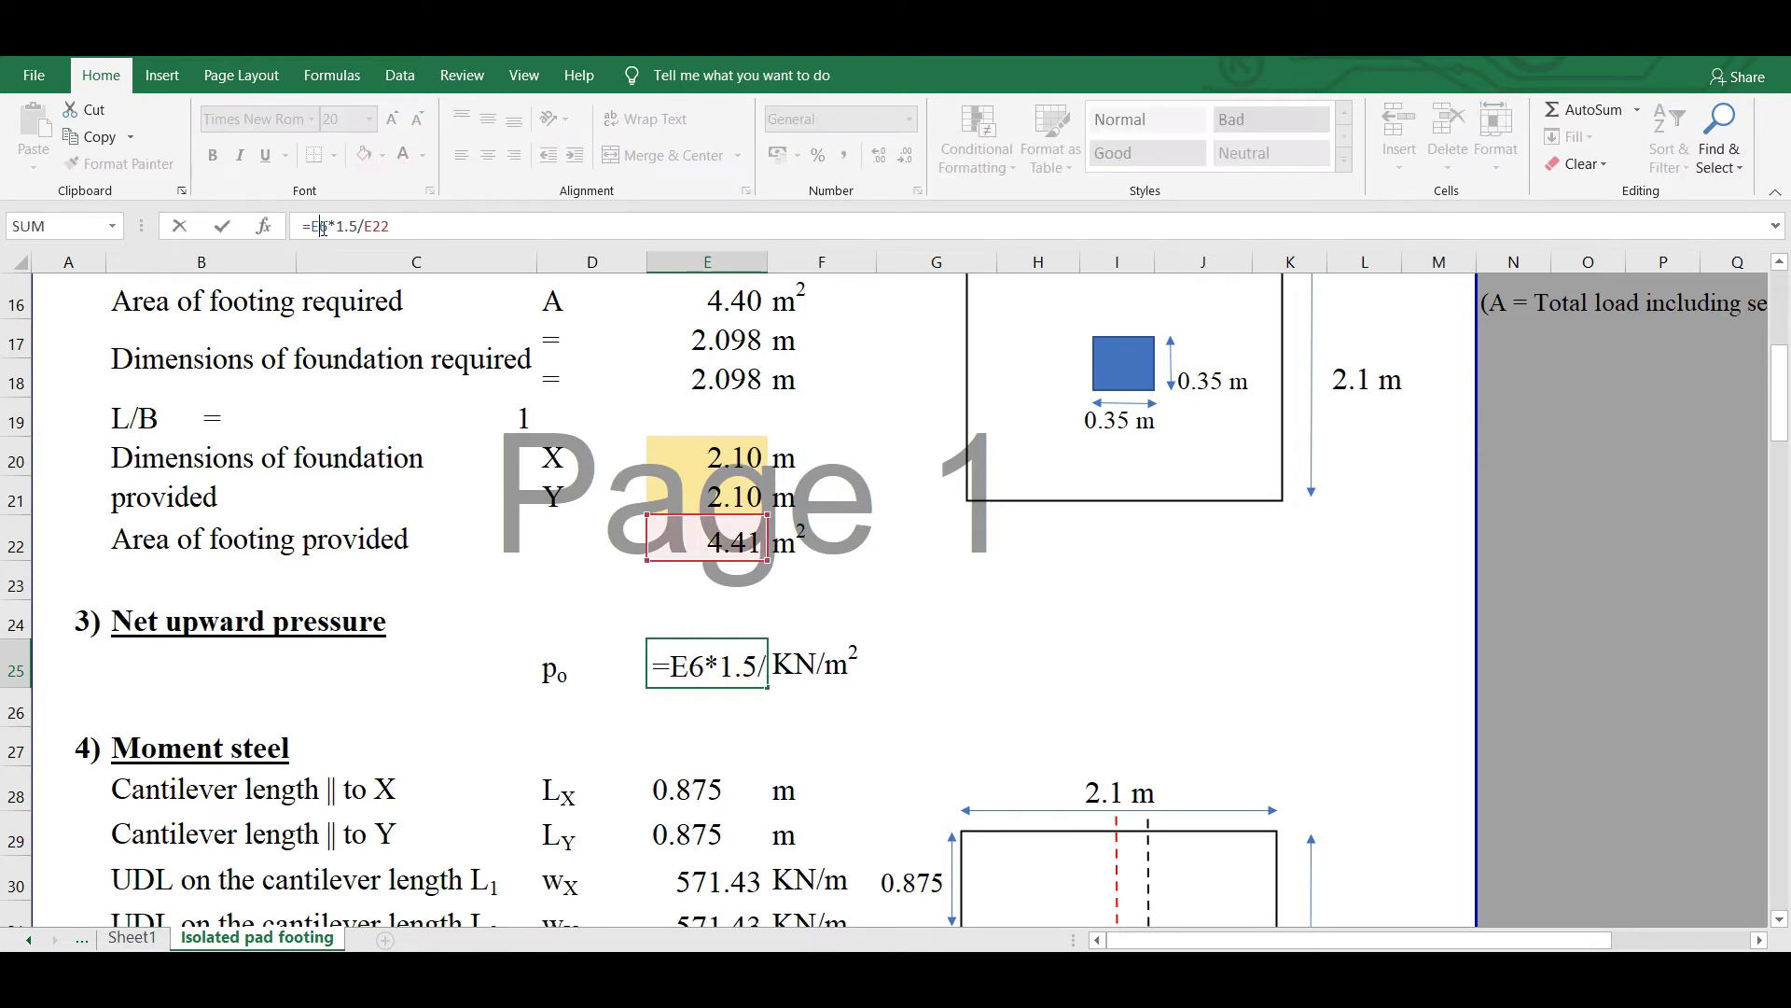
click(386, 225)
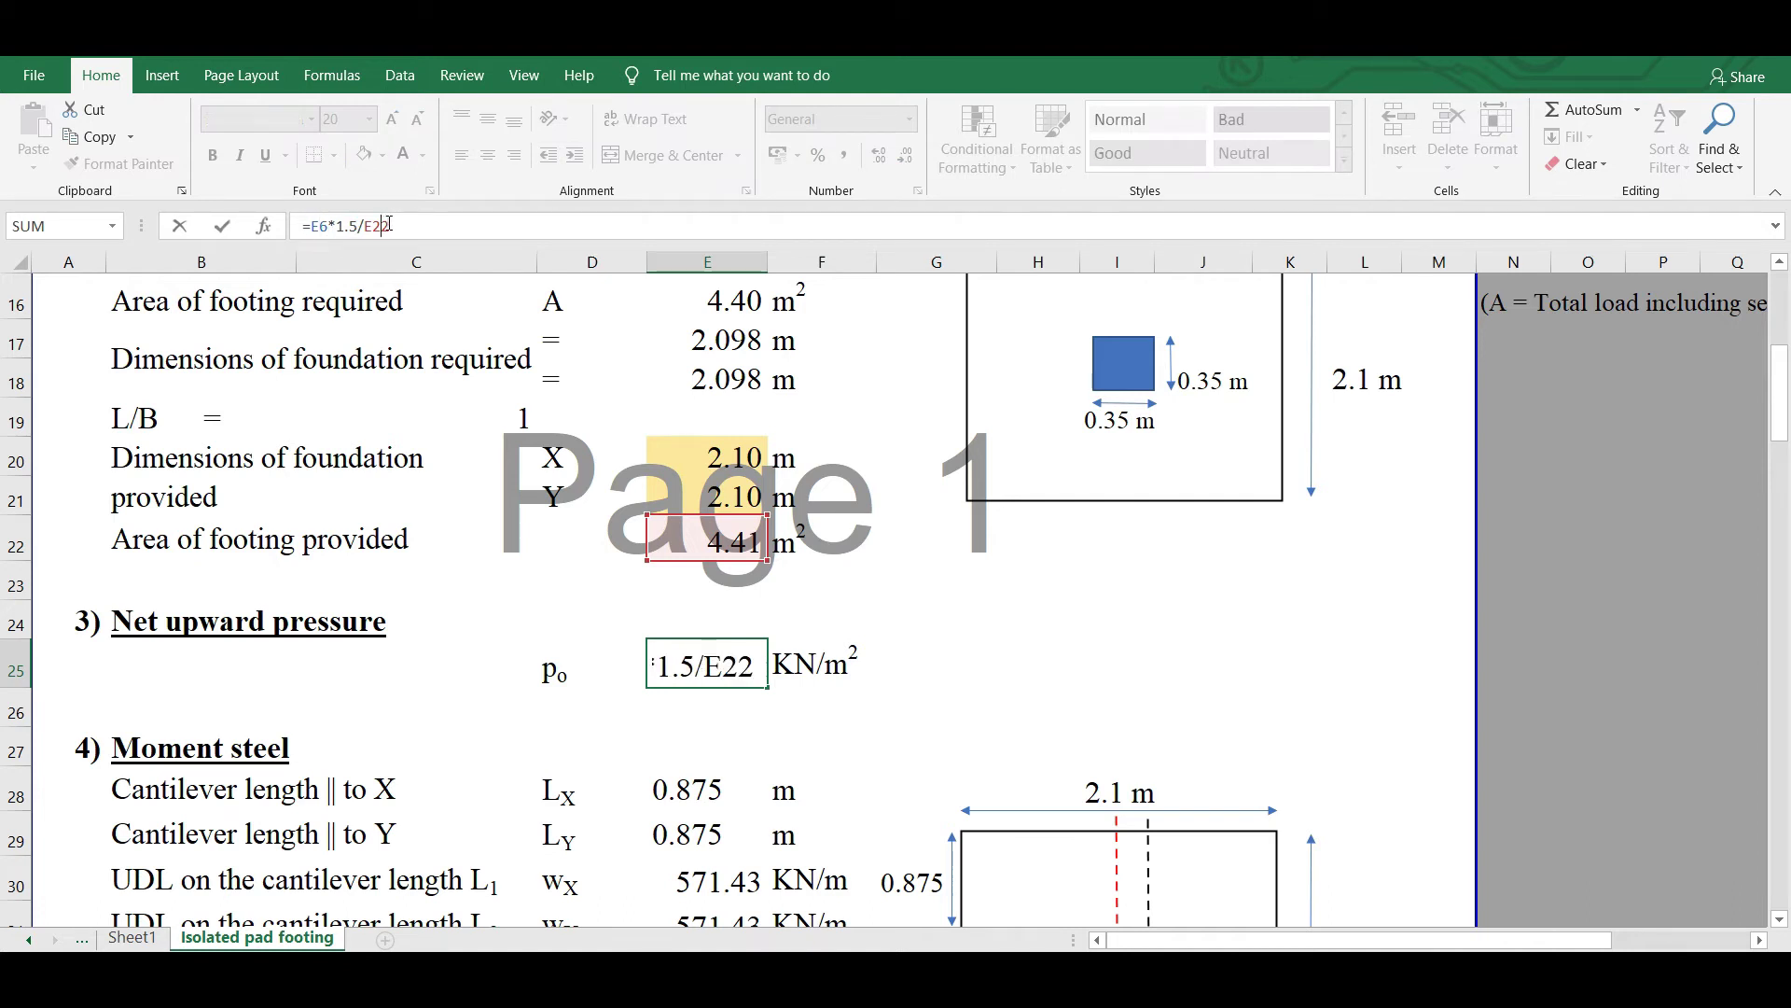
click(319, 225)
scroll(815, 539, up, 4)
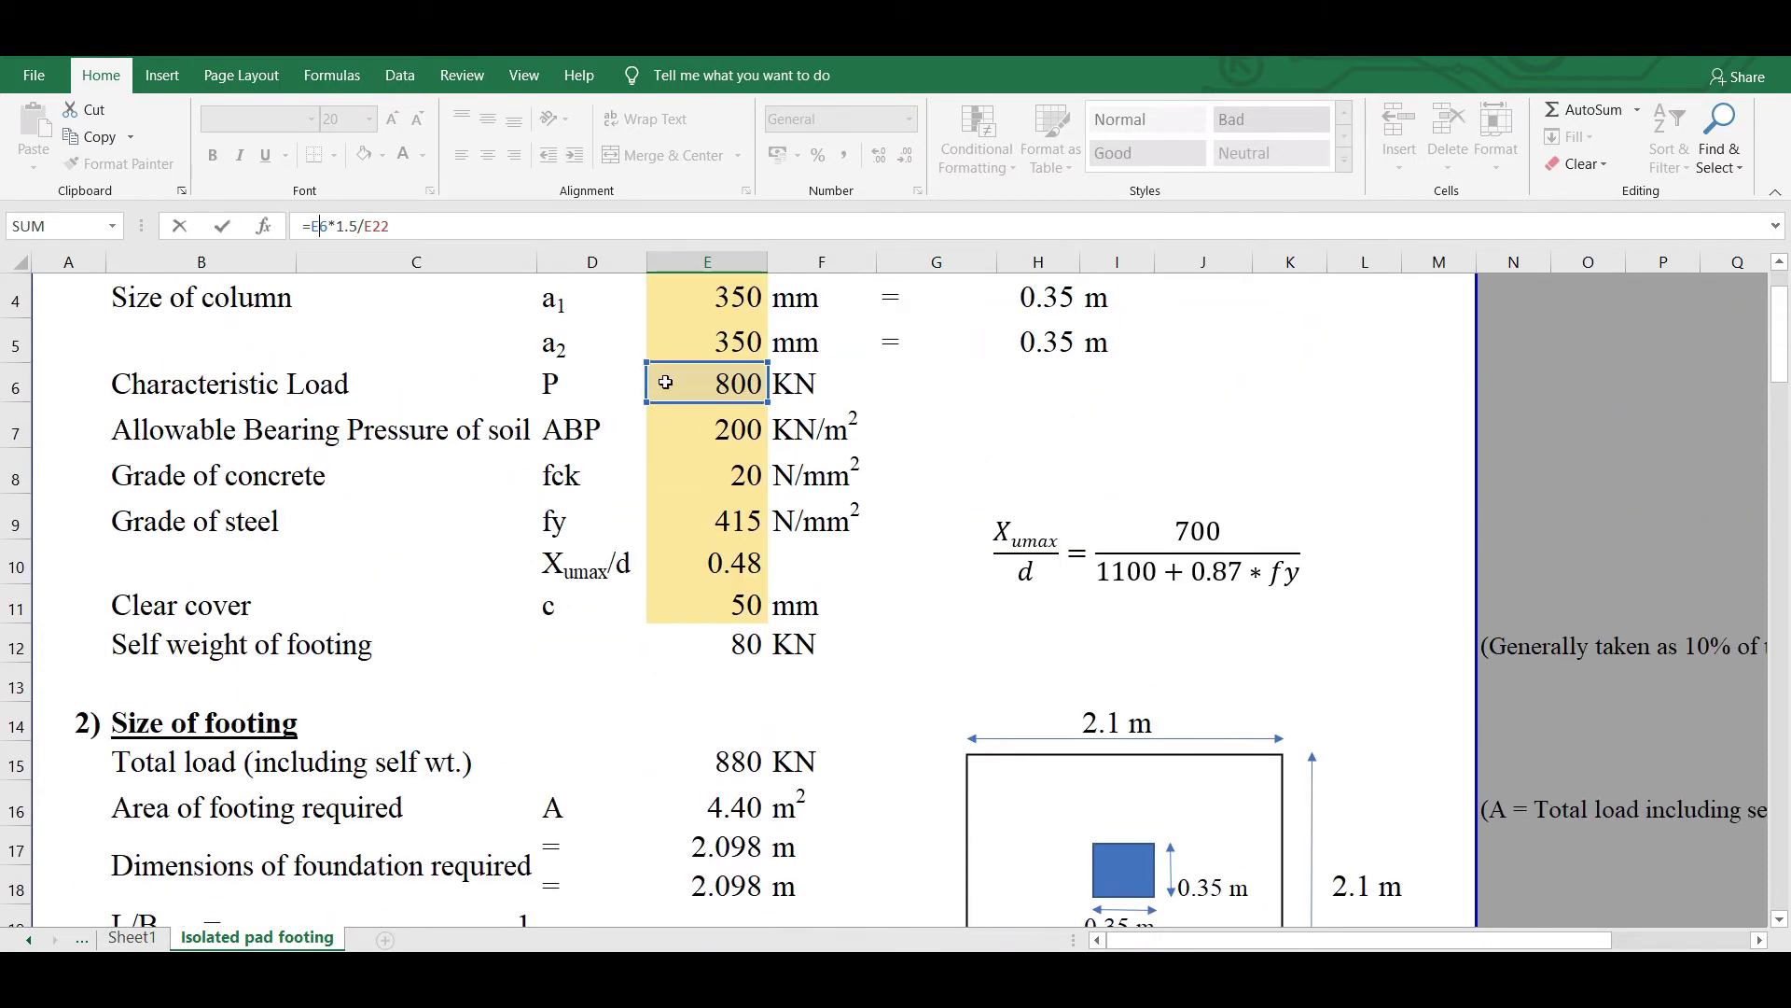
scroll(828, 504, down, 1)
scroll(828, 504, down, 2)
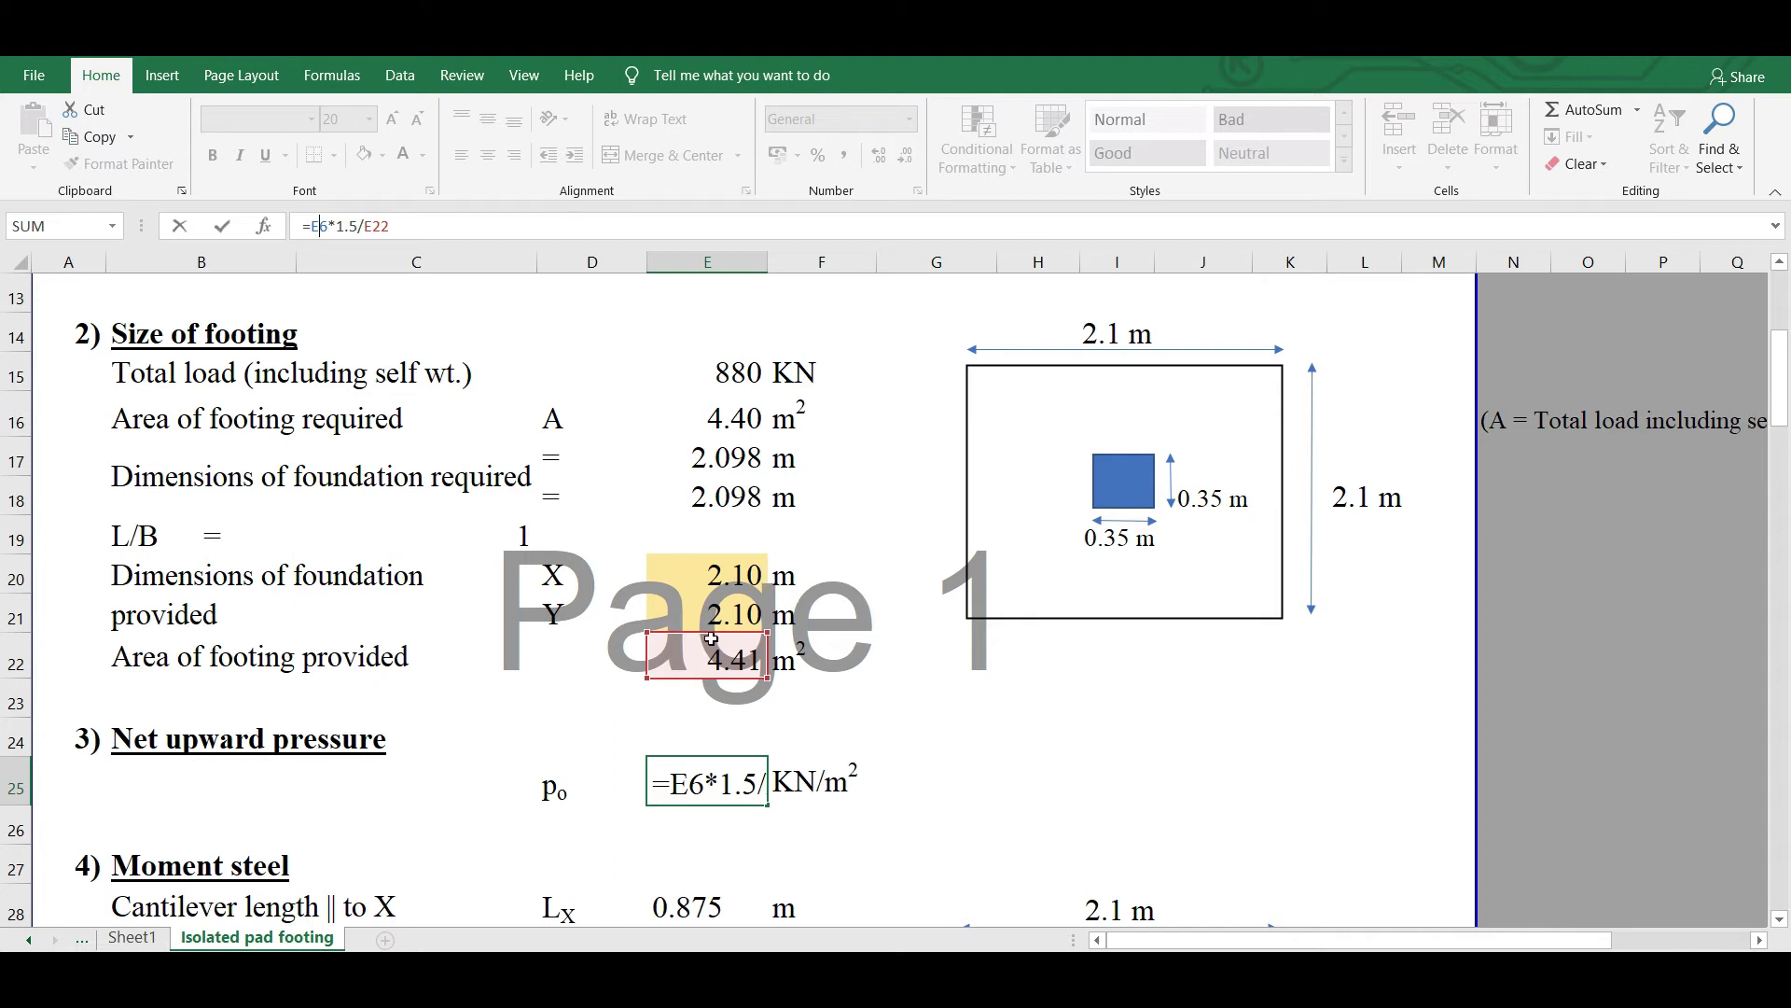
key(Return)
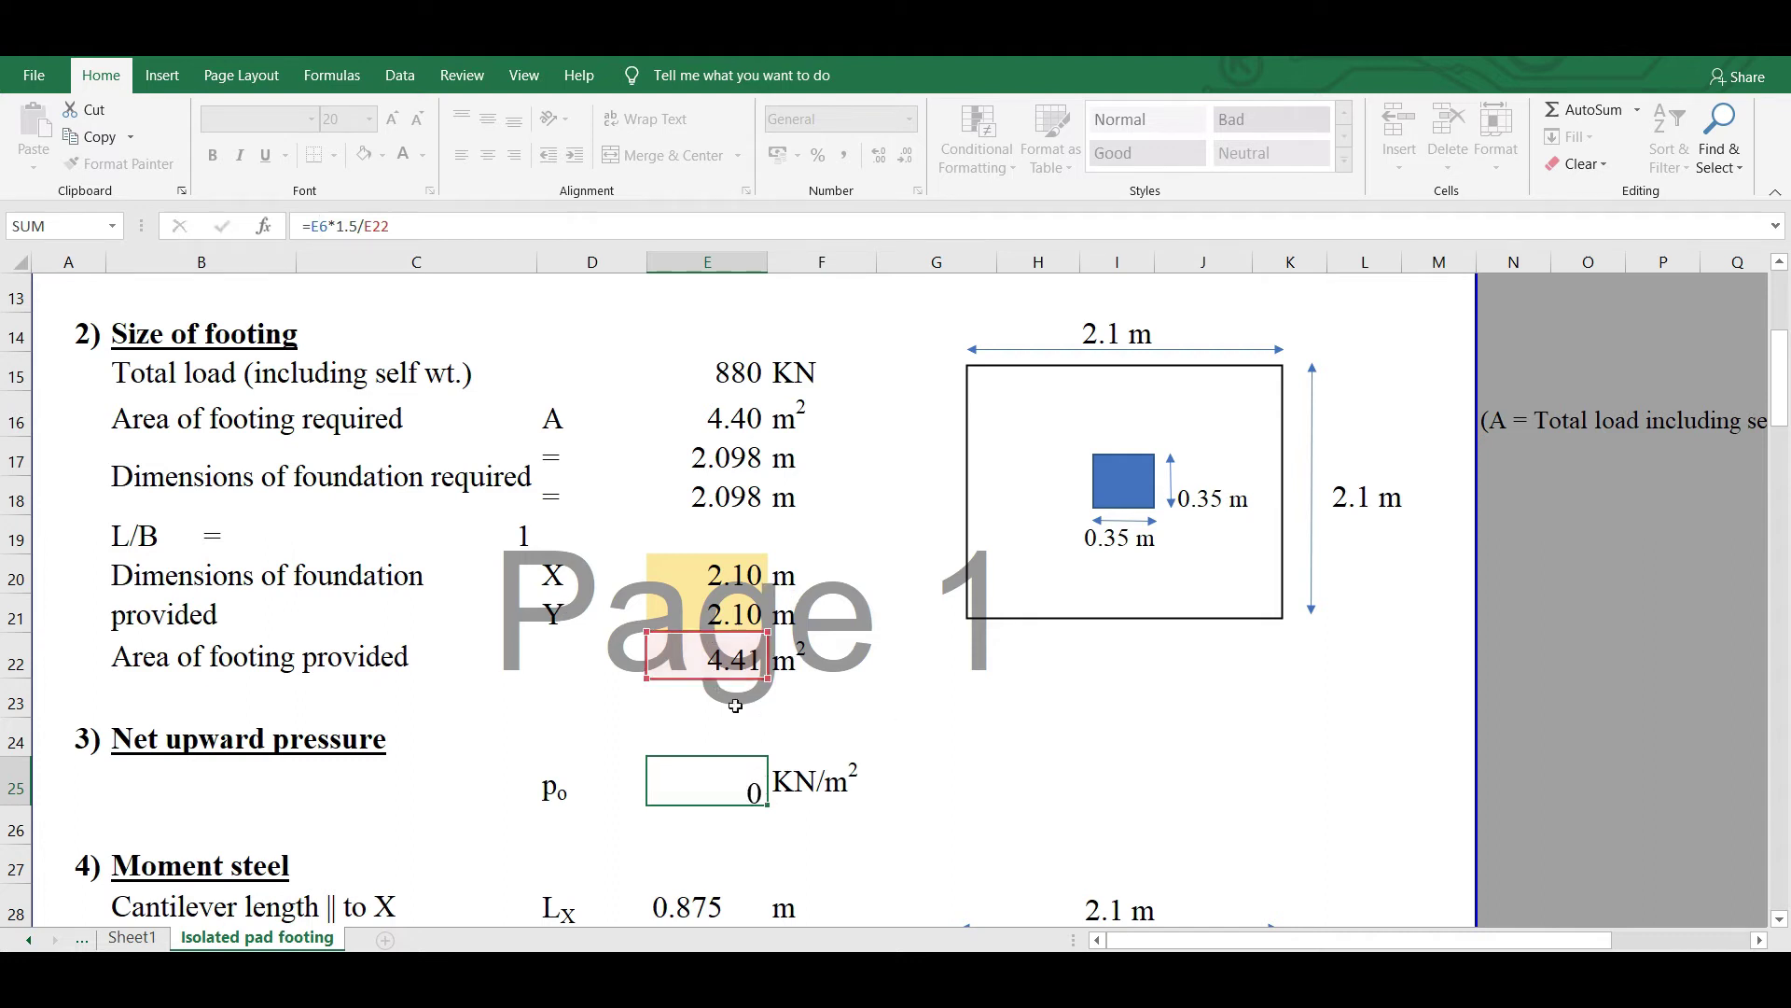
click(734, 791)
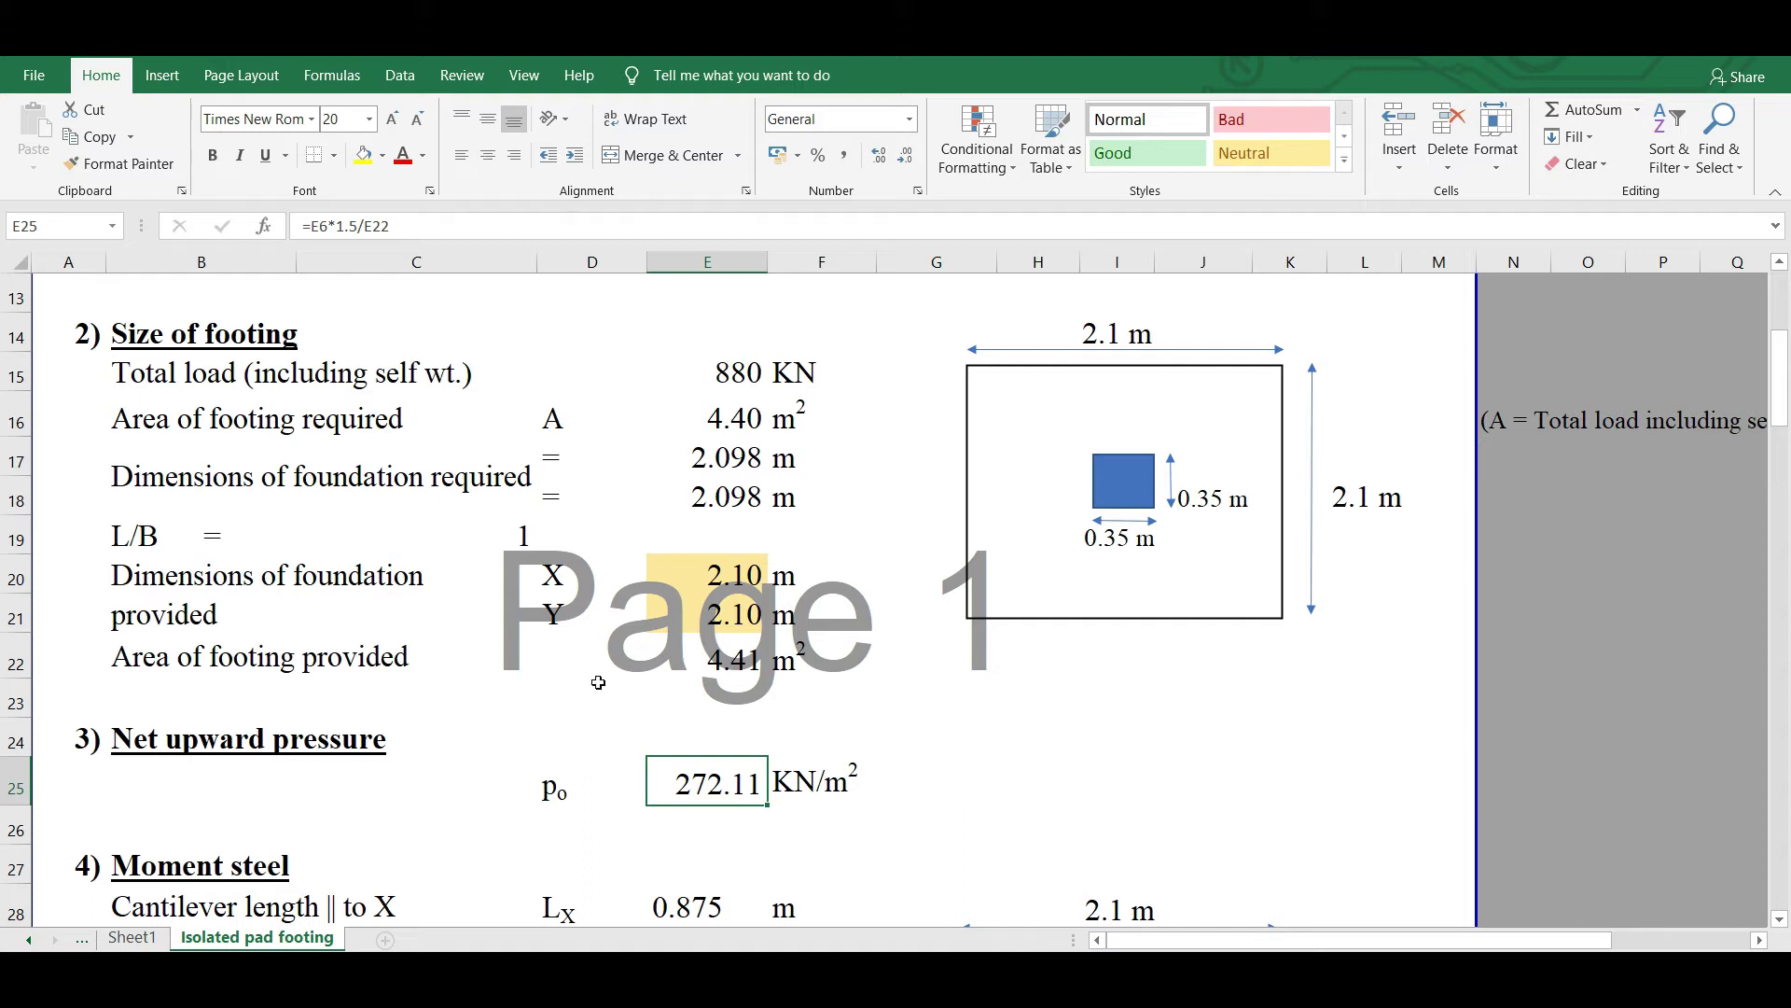
click(323, 226)
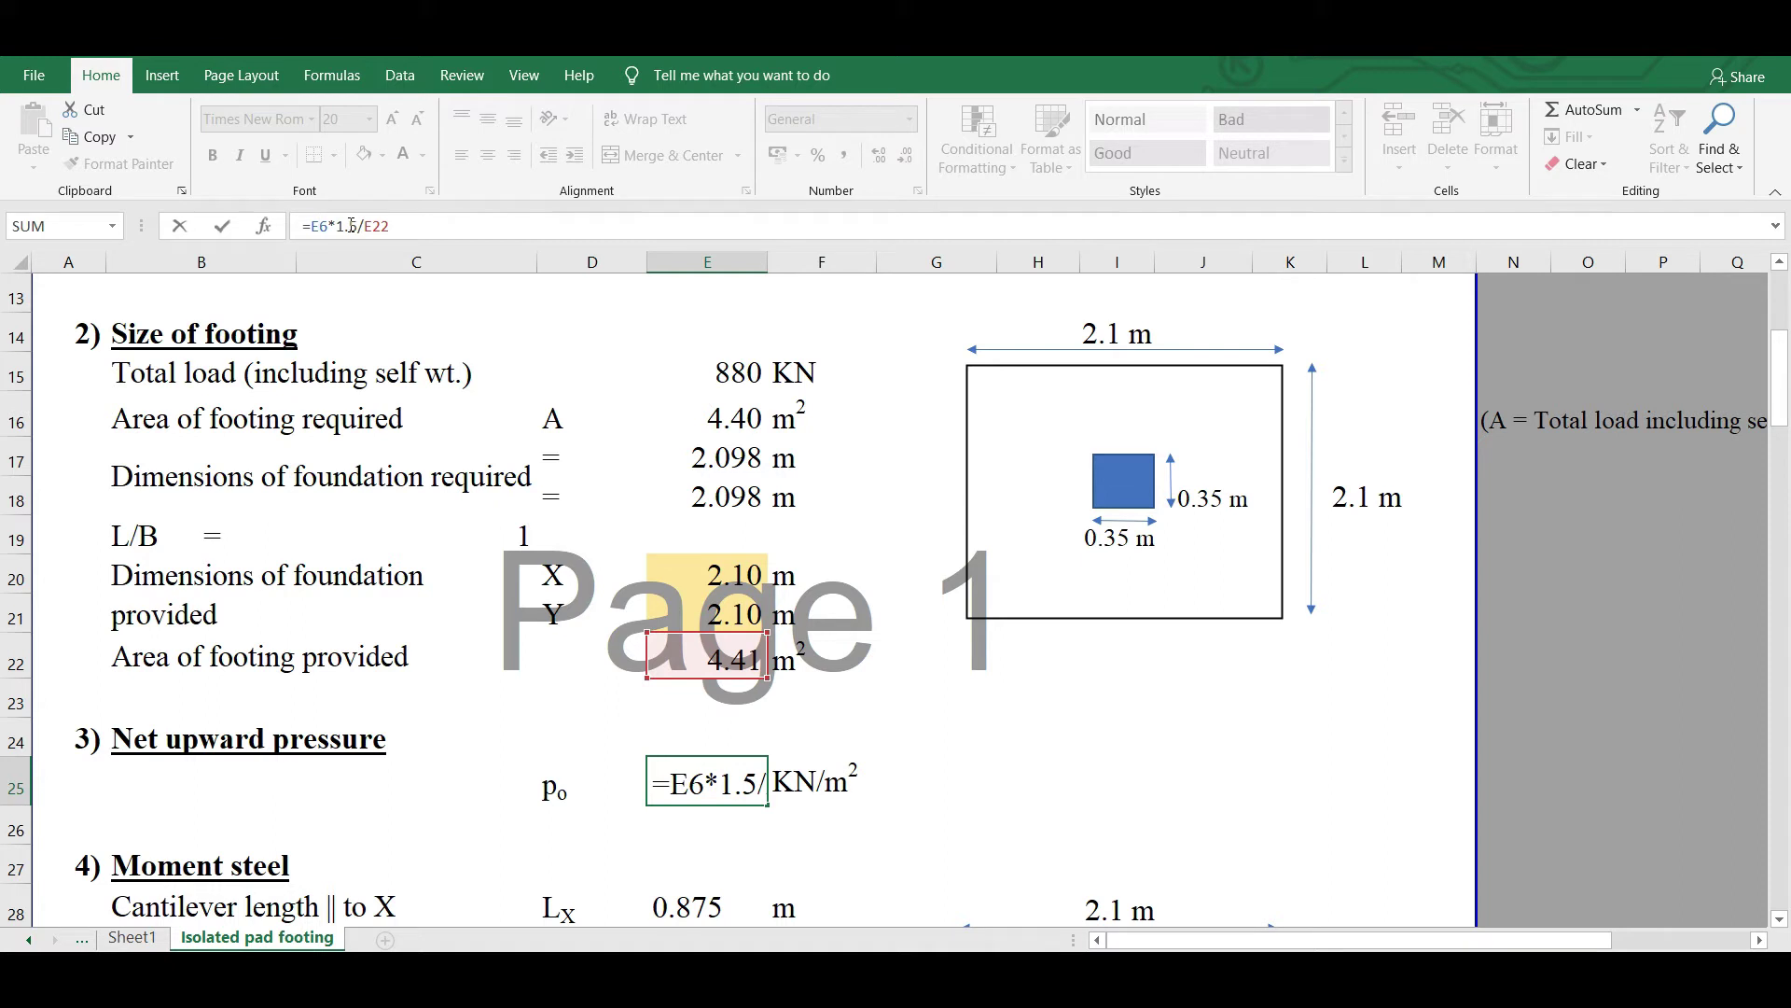
click(327, 226)
key(Return)
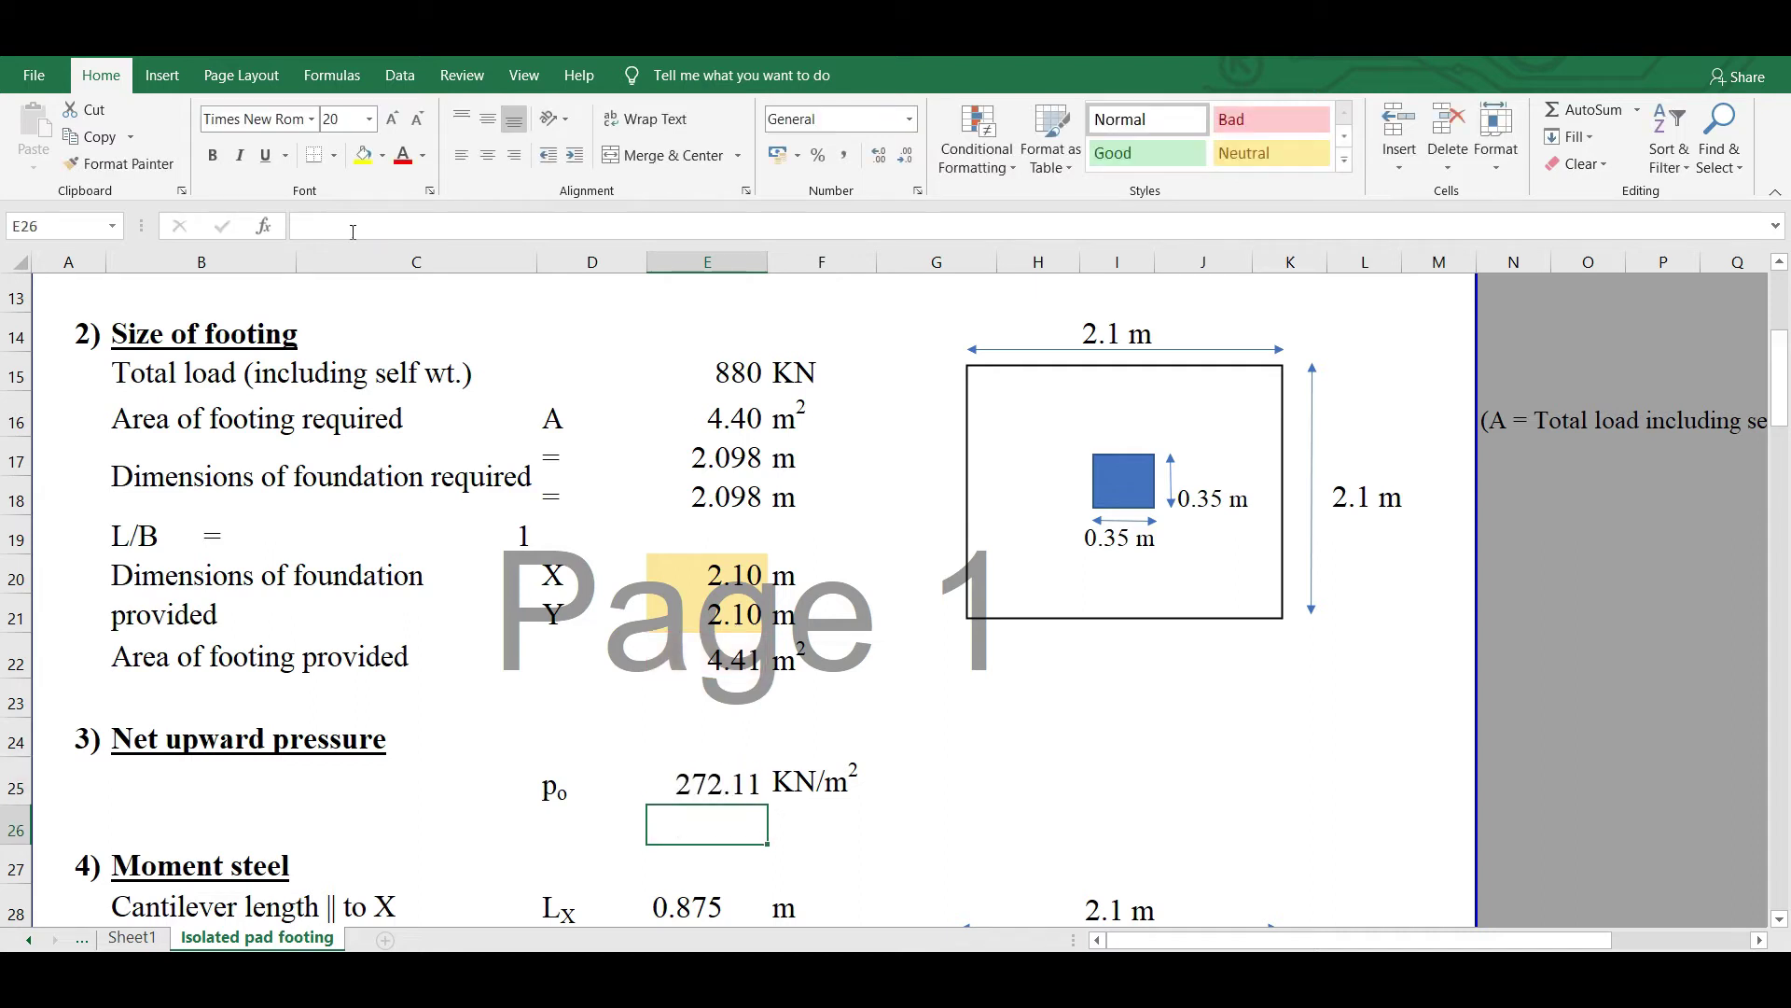
- Examine how the cantilever length parallel to X is calculated from the provided dimension X and the column size in H4
scroll(423, 386, down, 2)
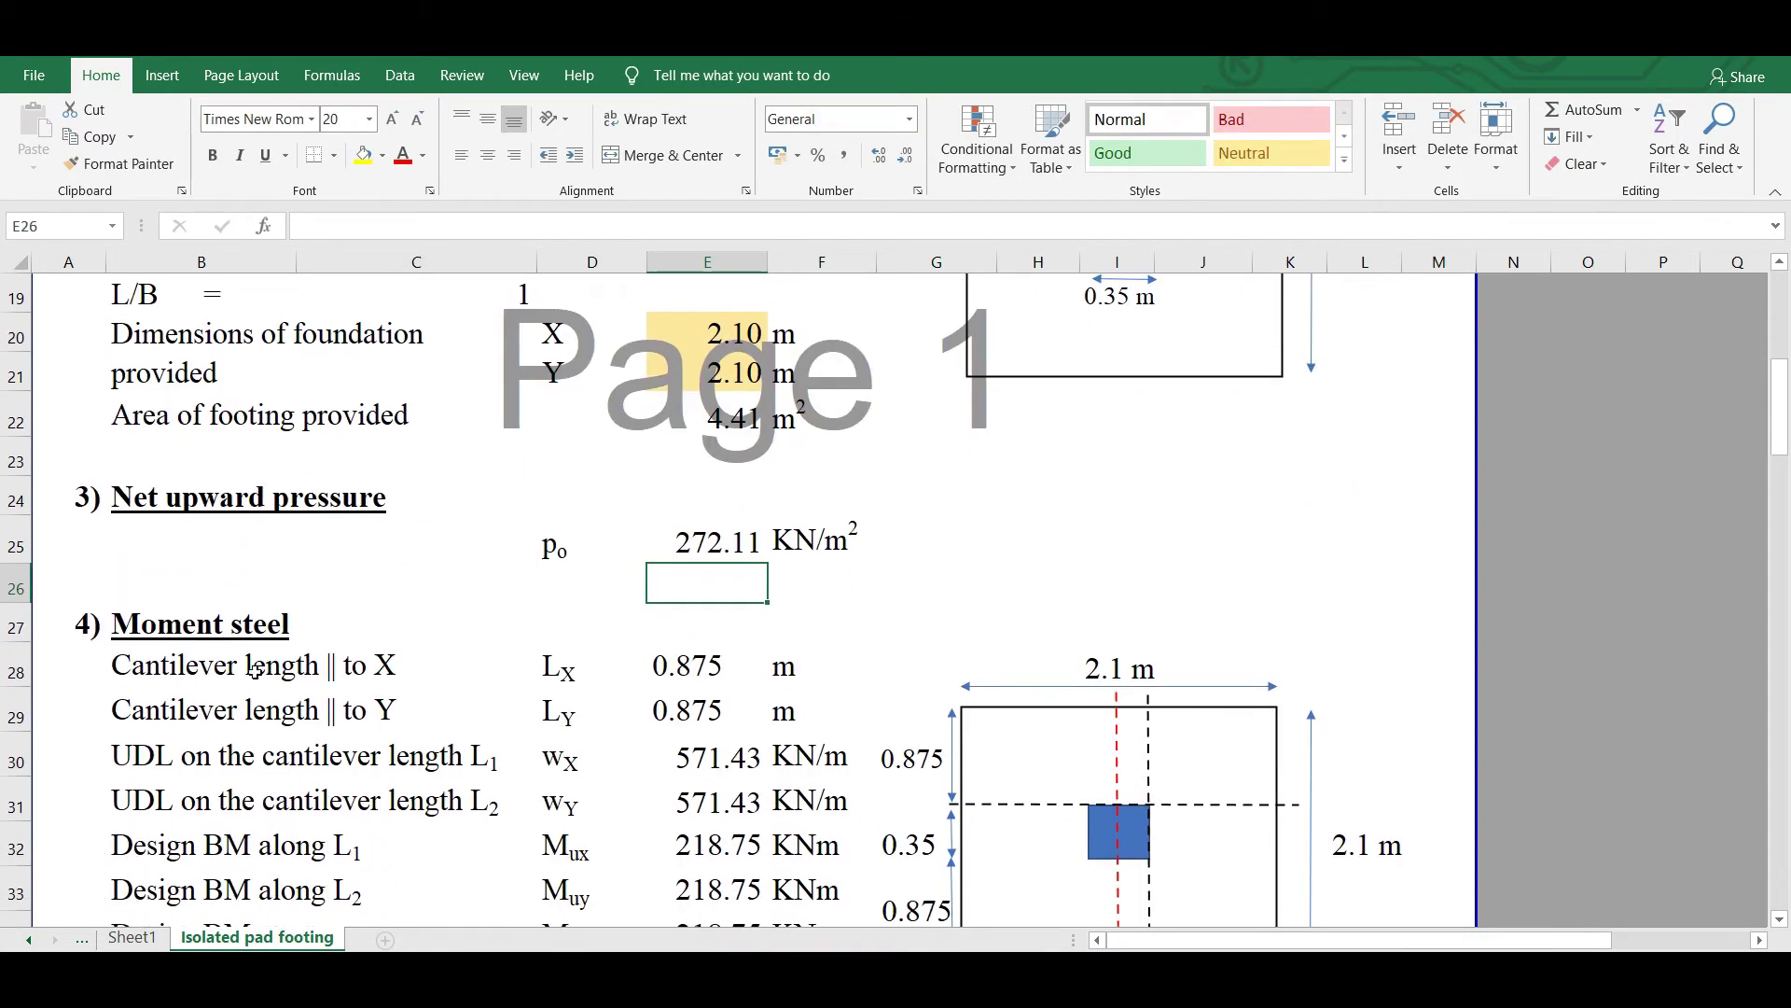
scroll(345, 633, down, 1)
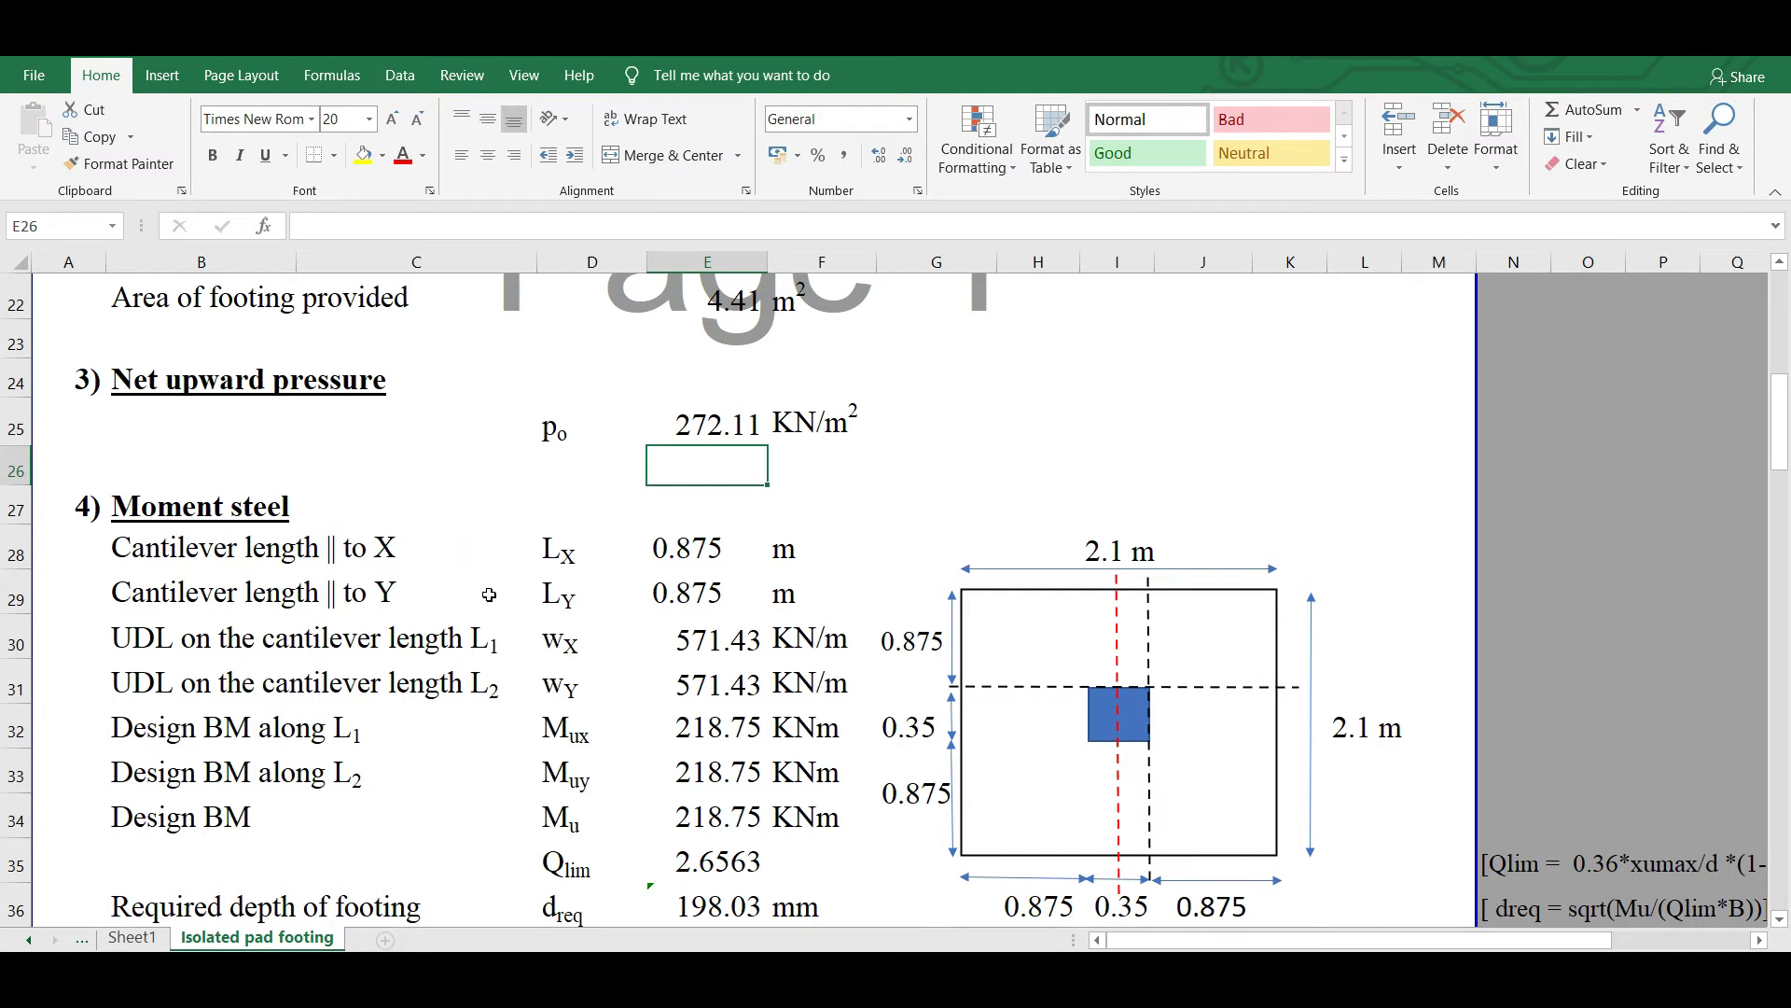
scroll(955, 617, down, 1)
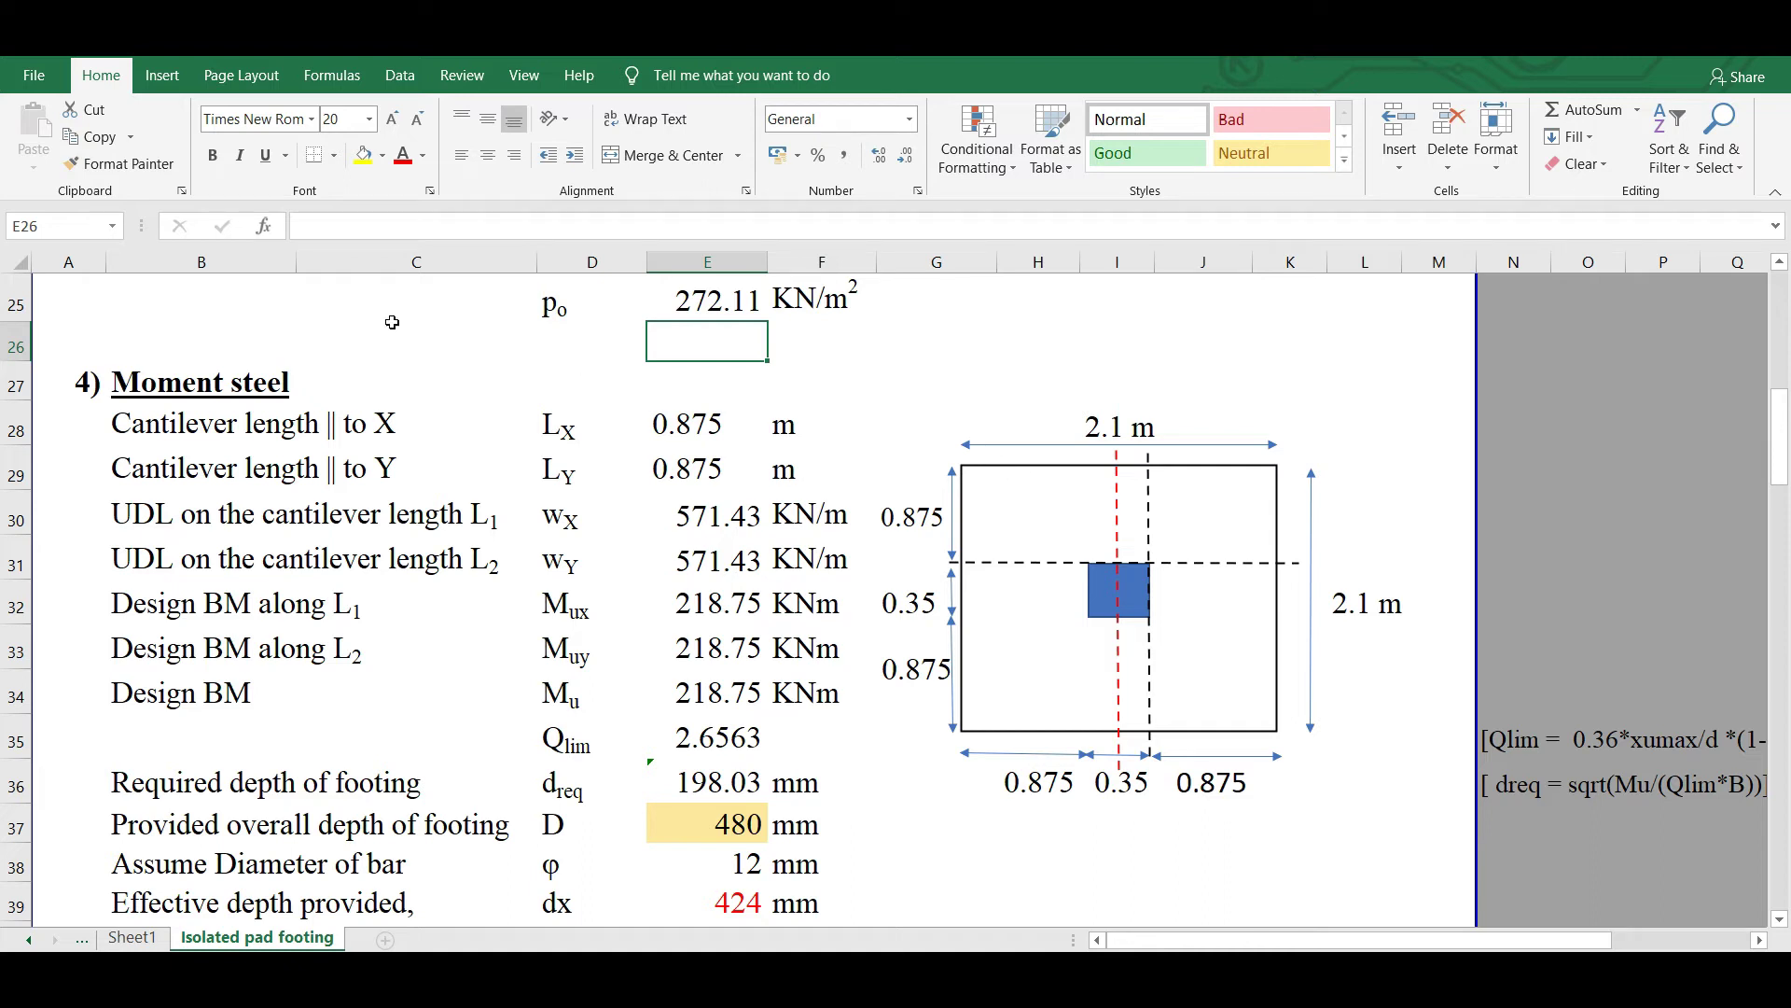
click(658, 426)
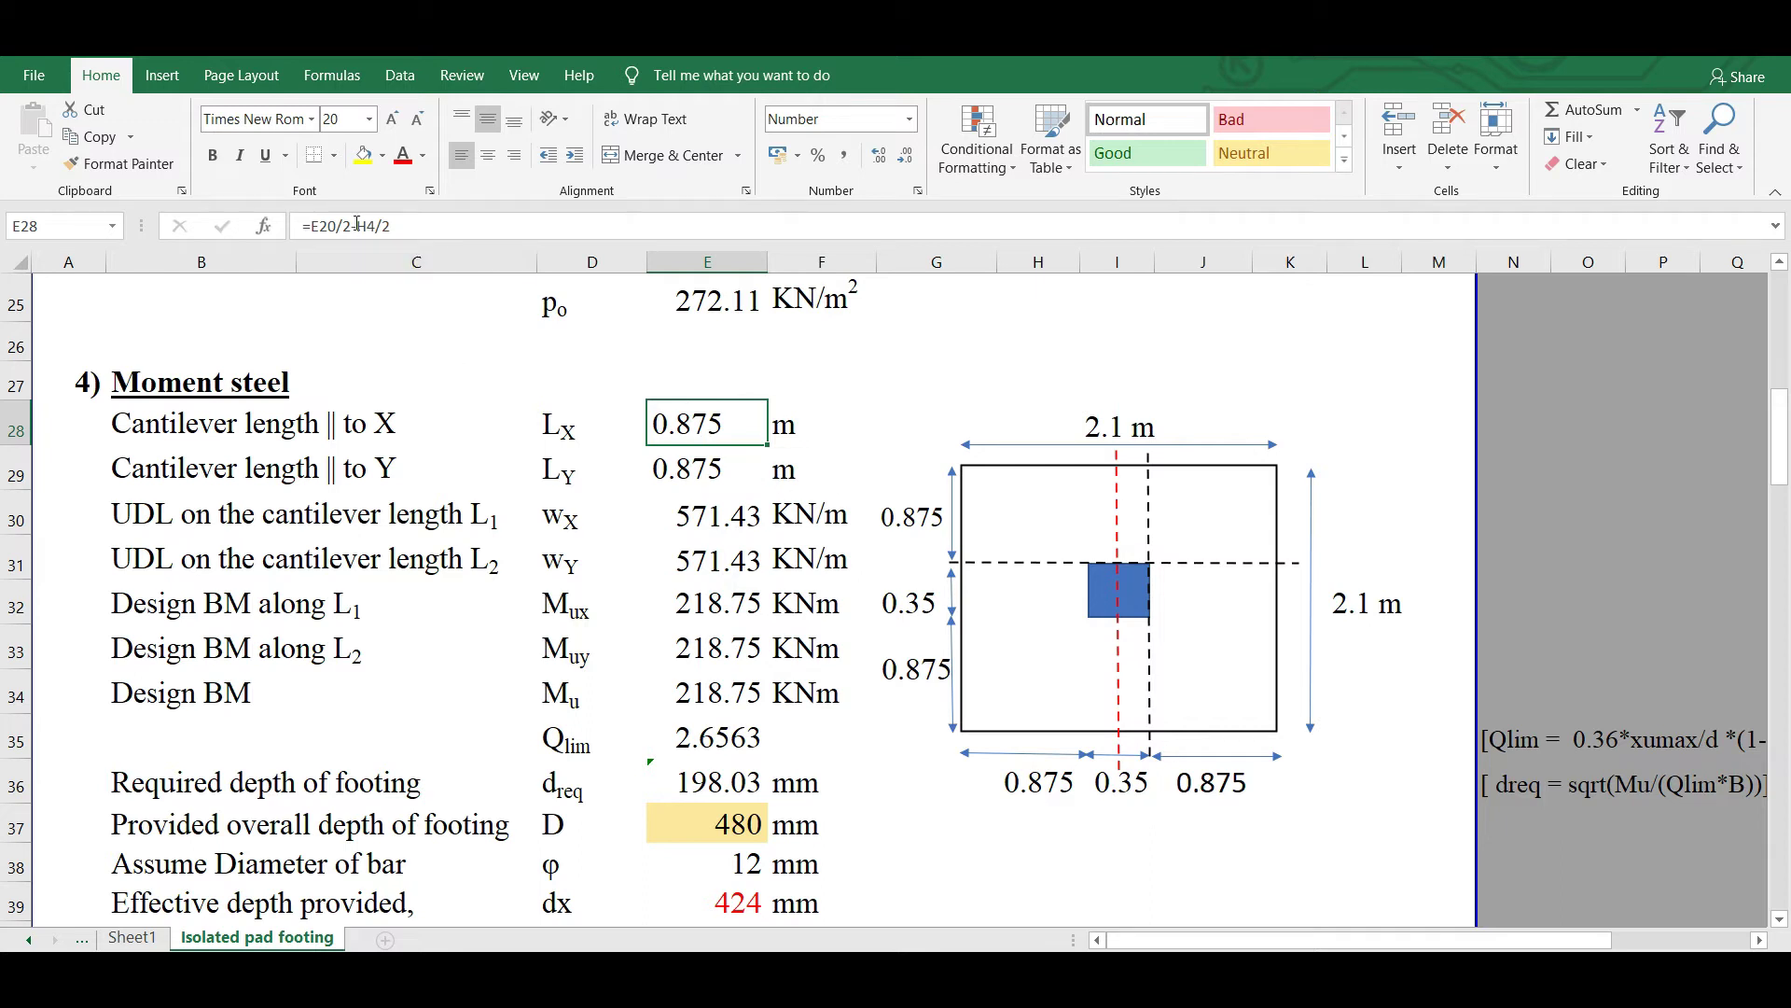
click(326, 225)
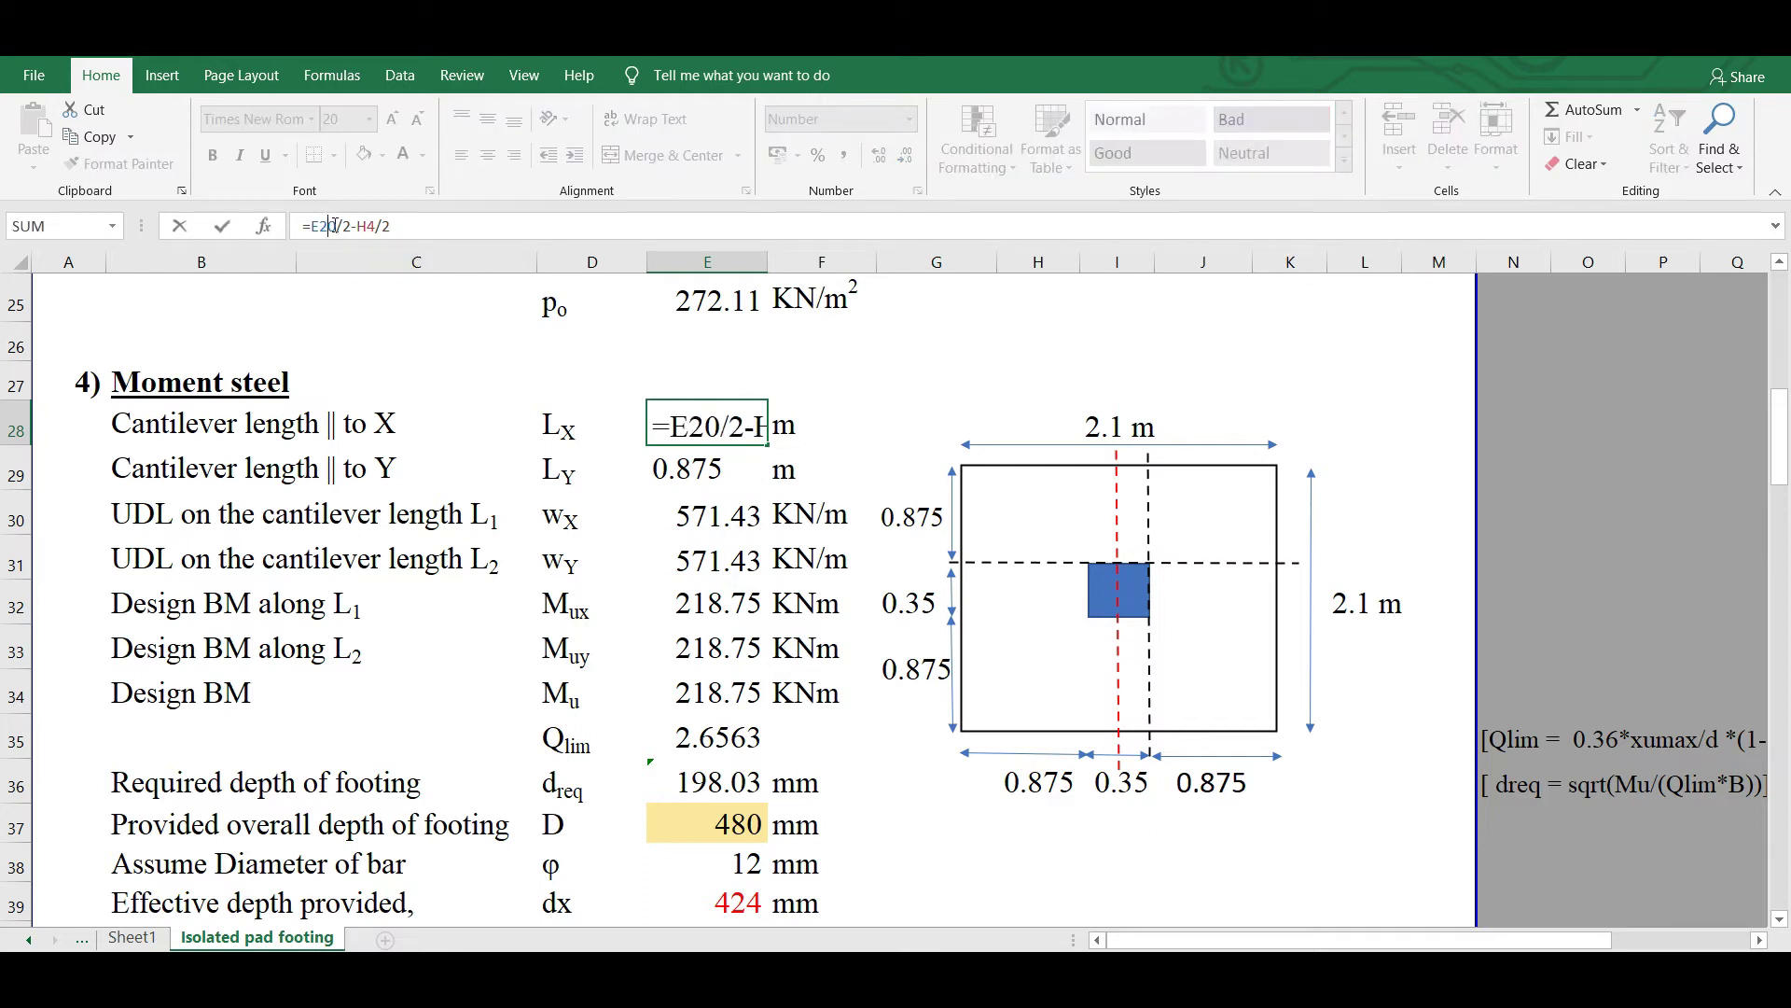
click(370, 227)
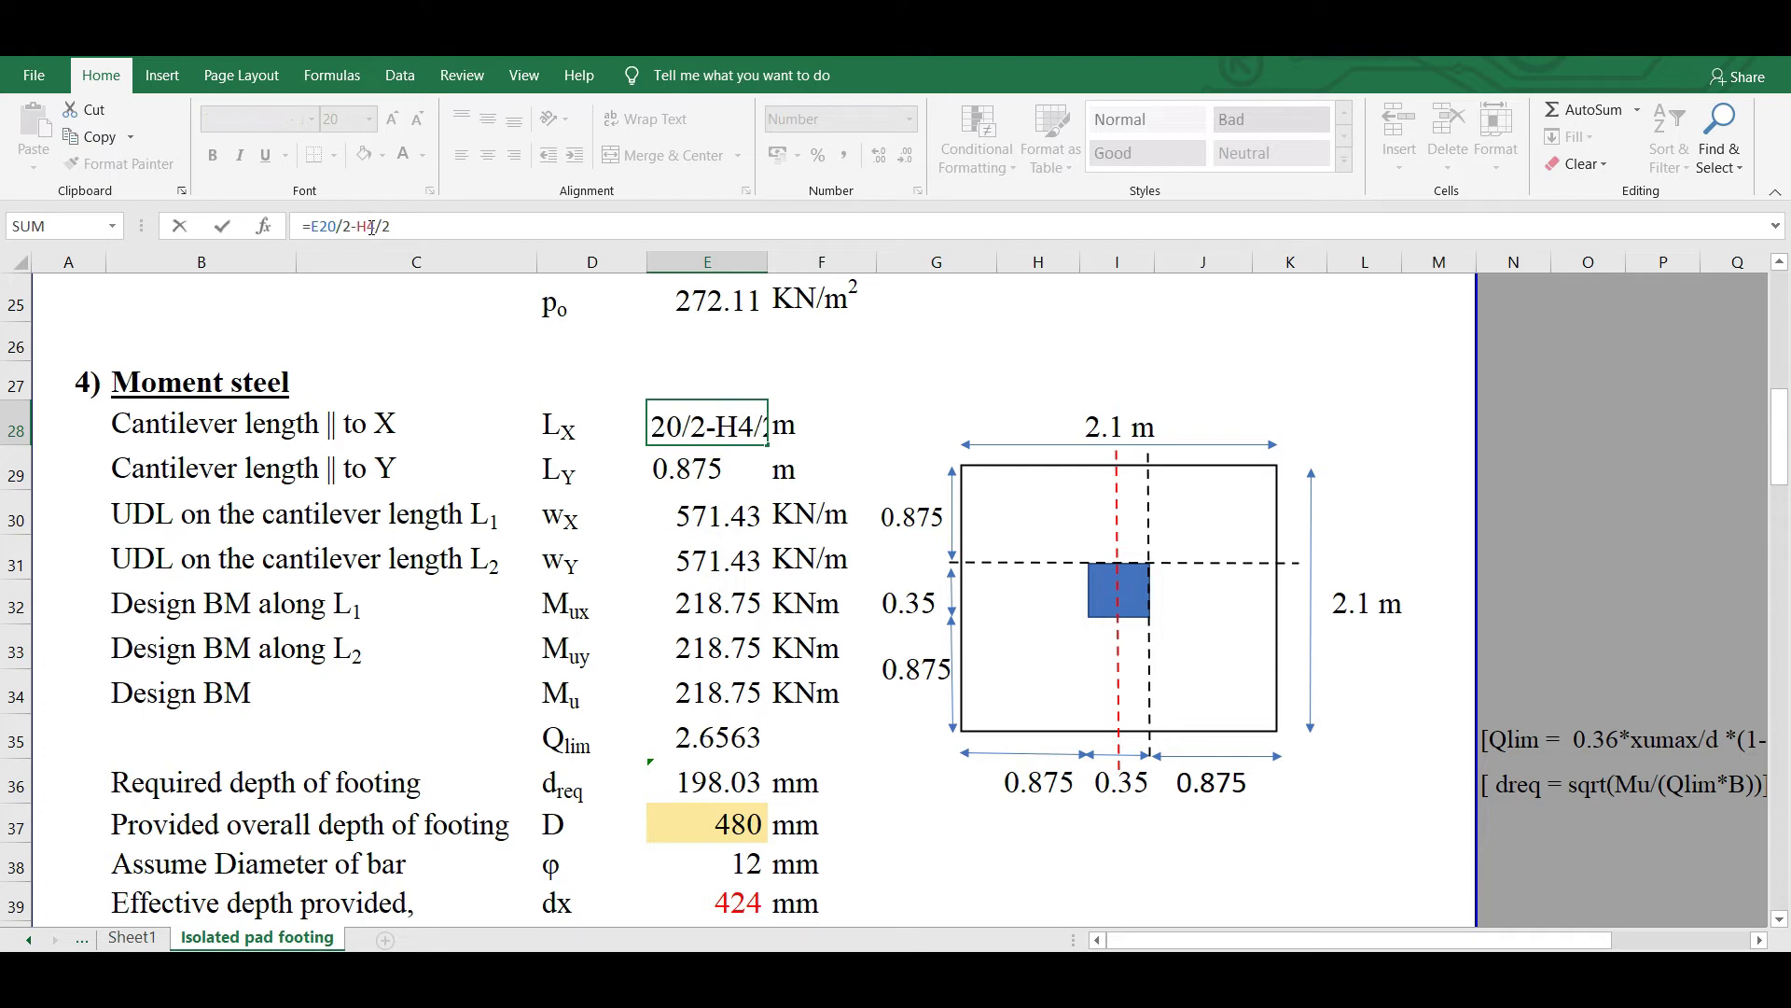
scroll(864, 418, up, 8)
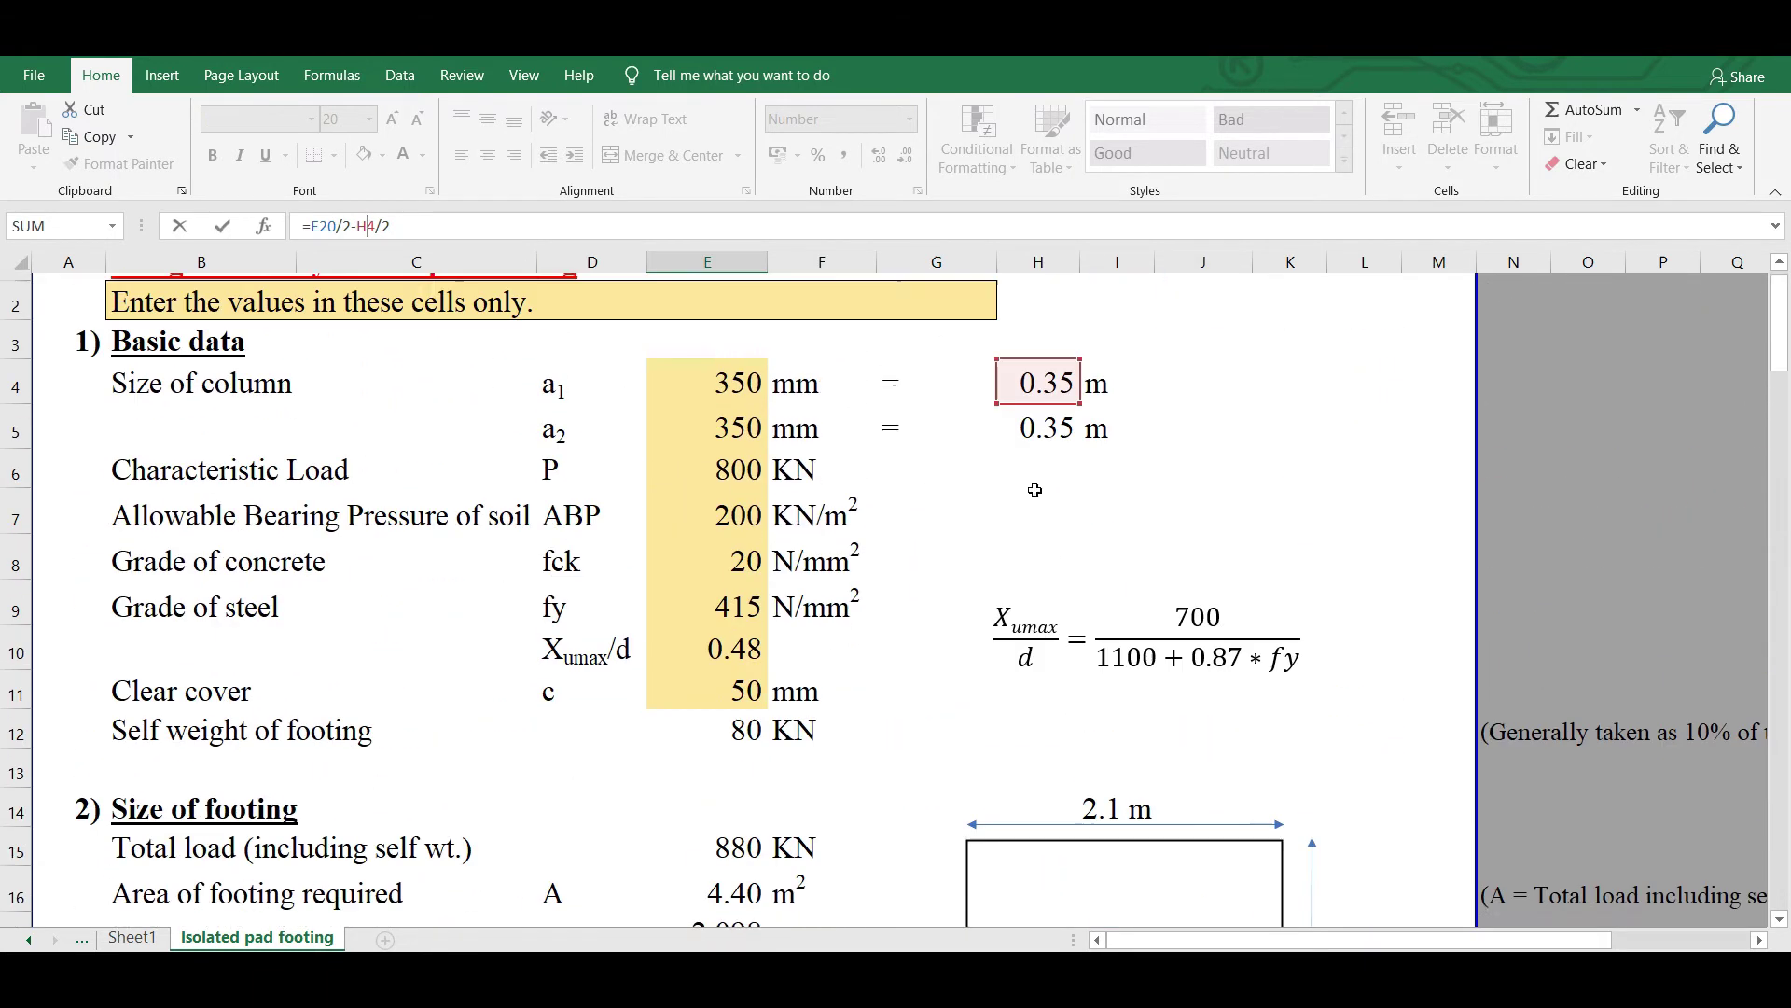
key(Return)
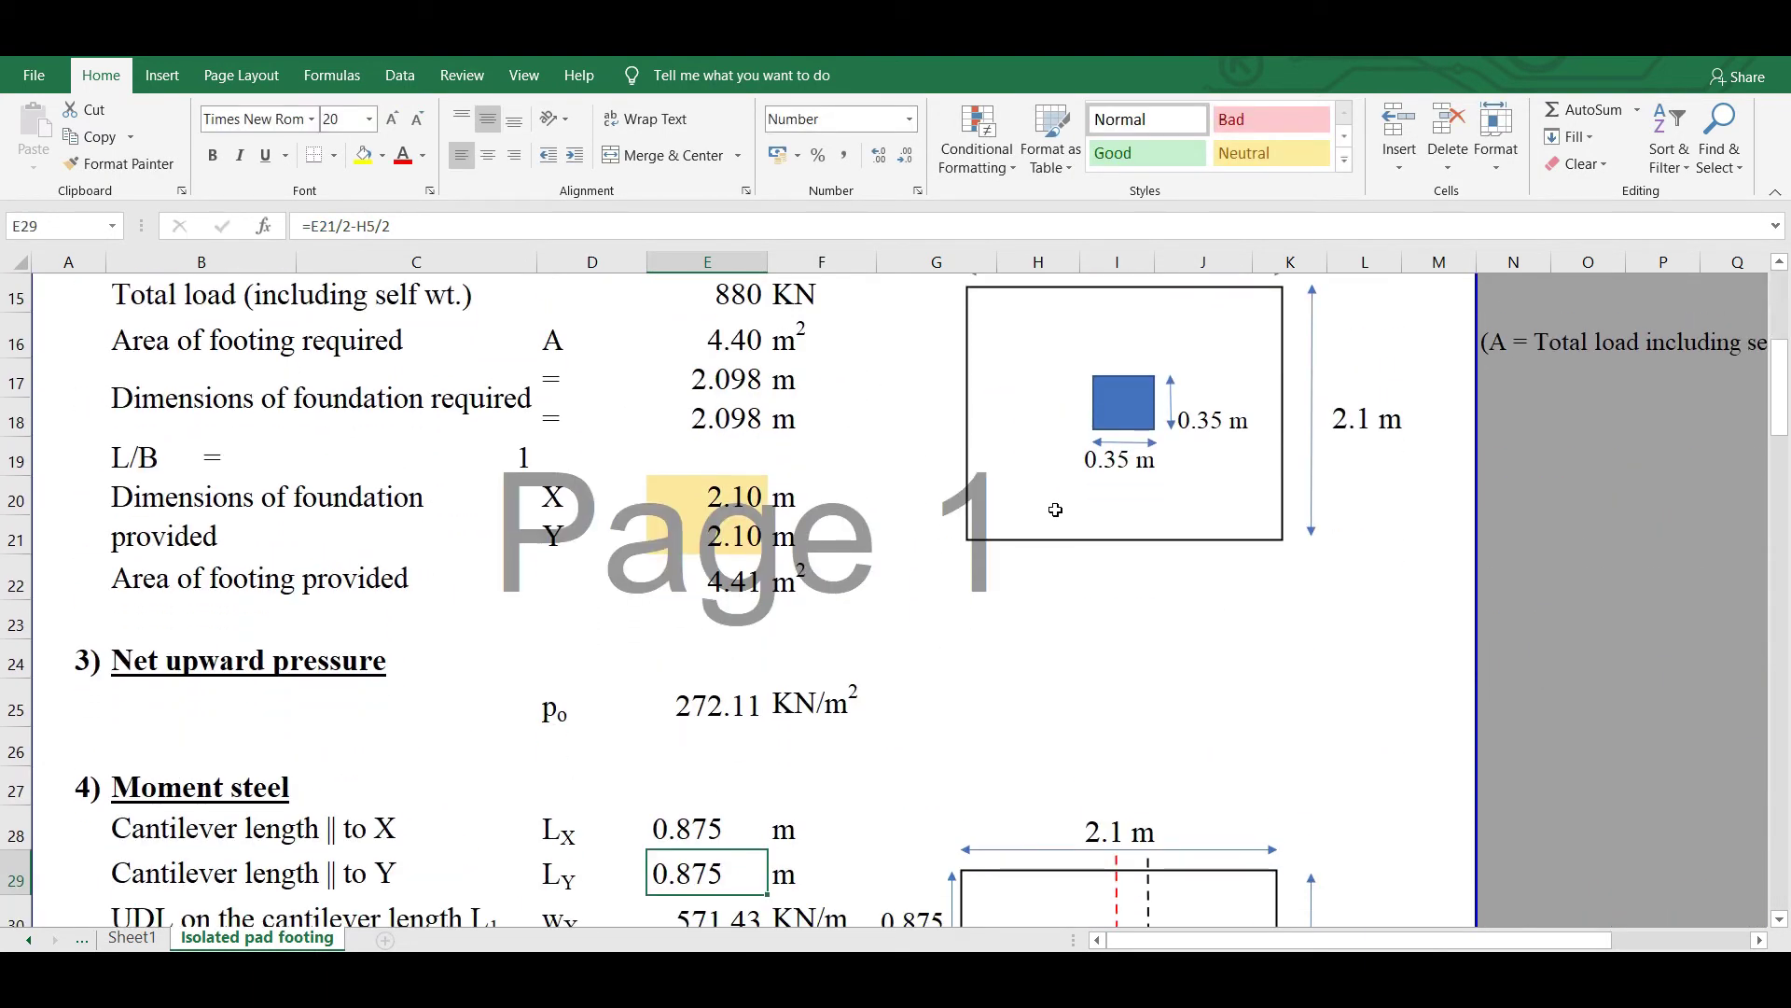
- Review the formula for the cantilever length parallel to Y in E29
scroll(1125, 694, down, 1)
click(691, 704)
click(712, 746)
scroll(747, 708, down, 1)
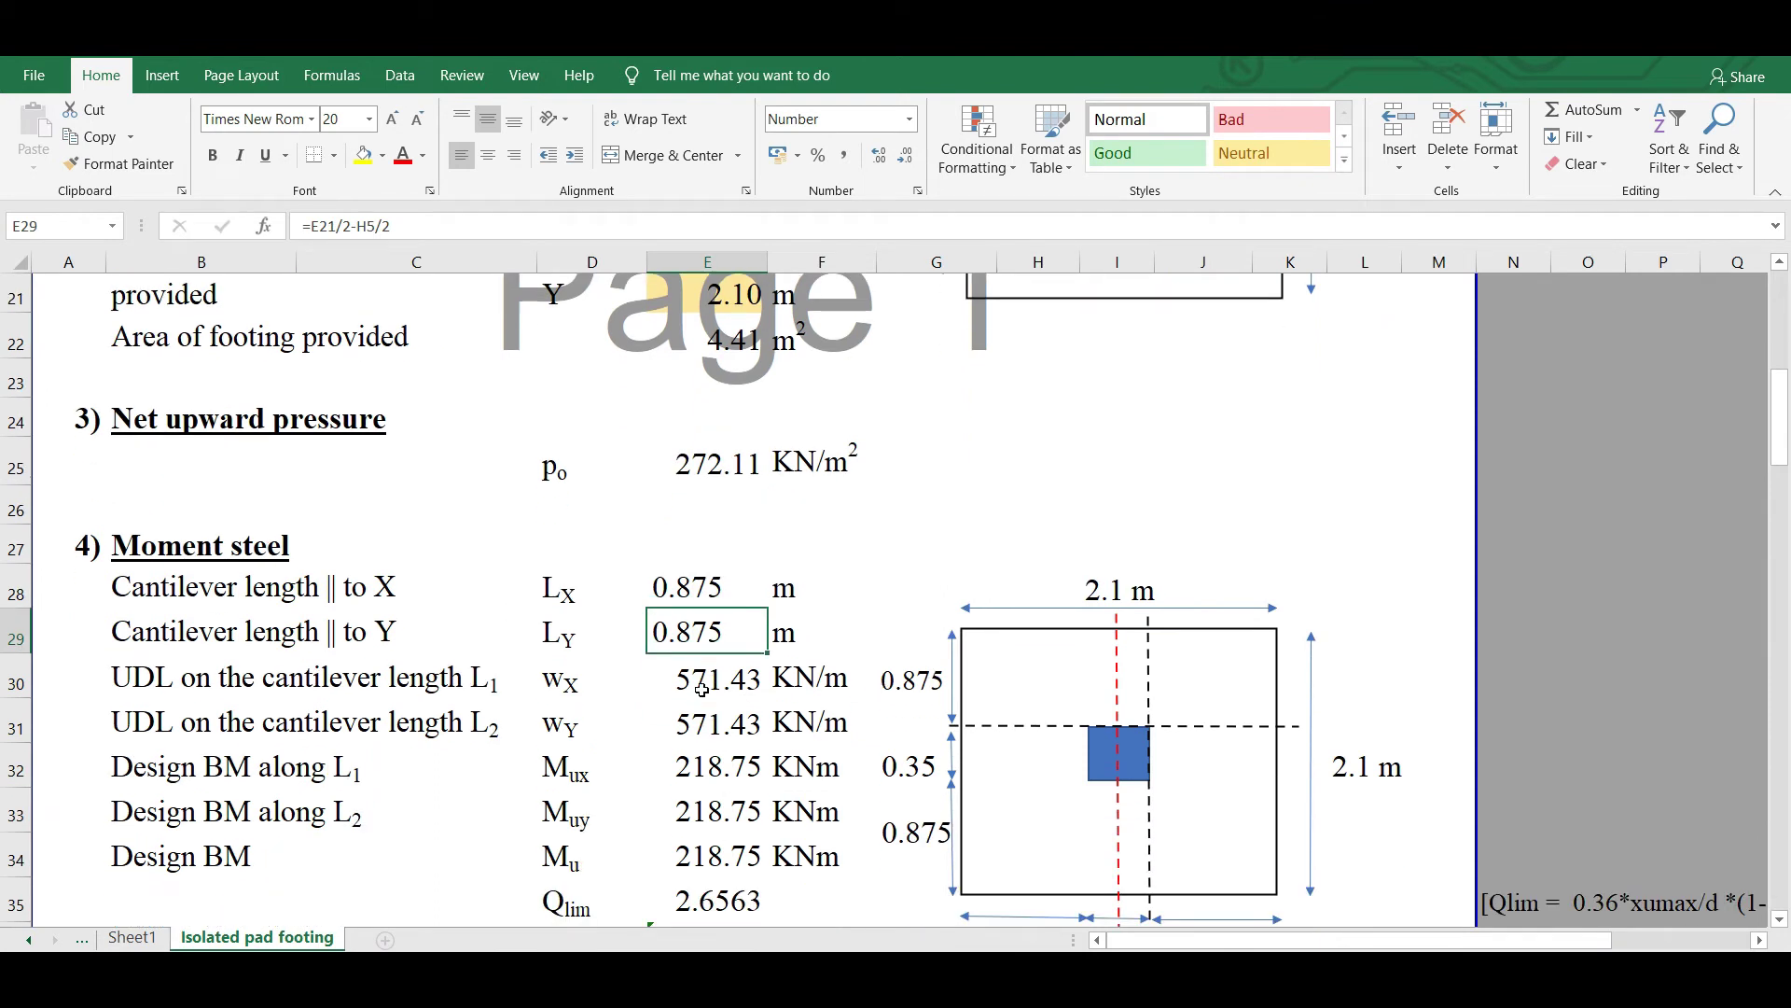
- Examine the formula for the UDL on cantilever length L1 and its references to the net upward pressure and dimension X
click(707, 684)
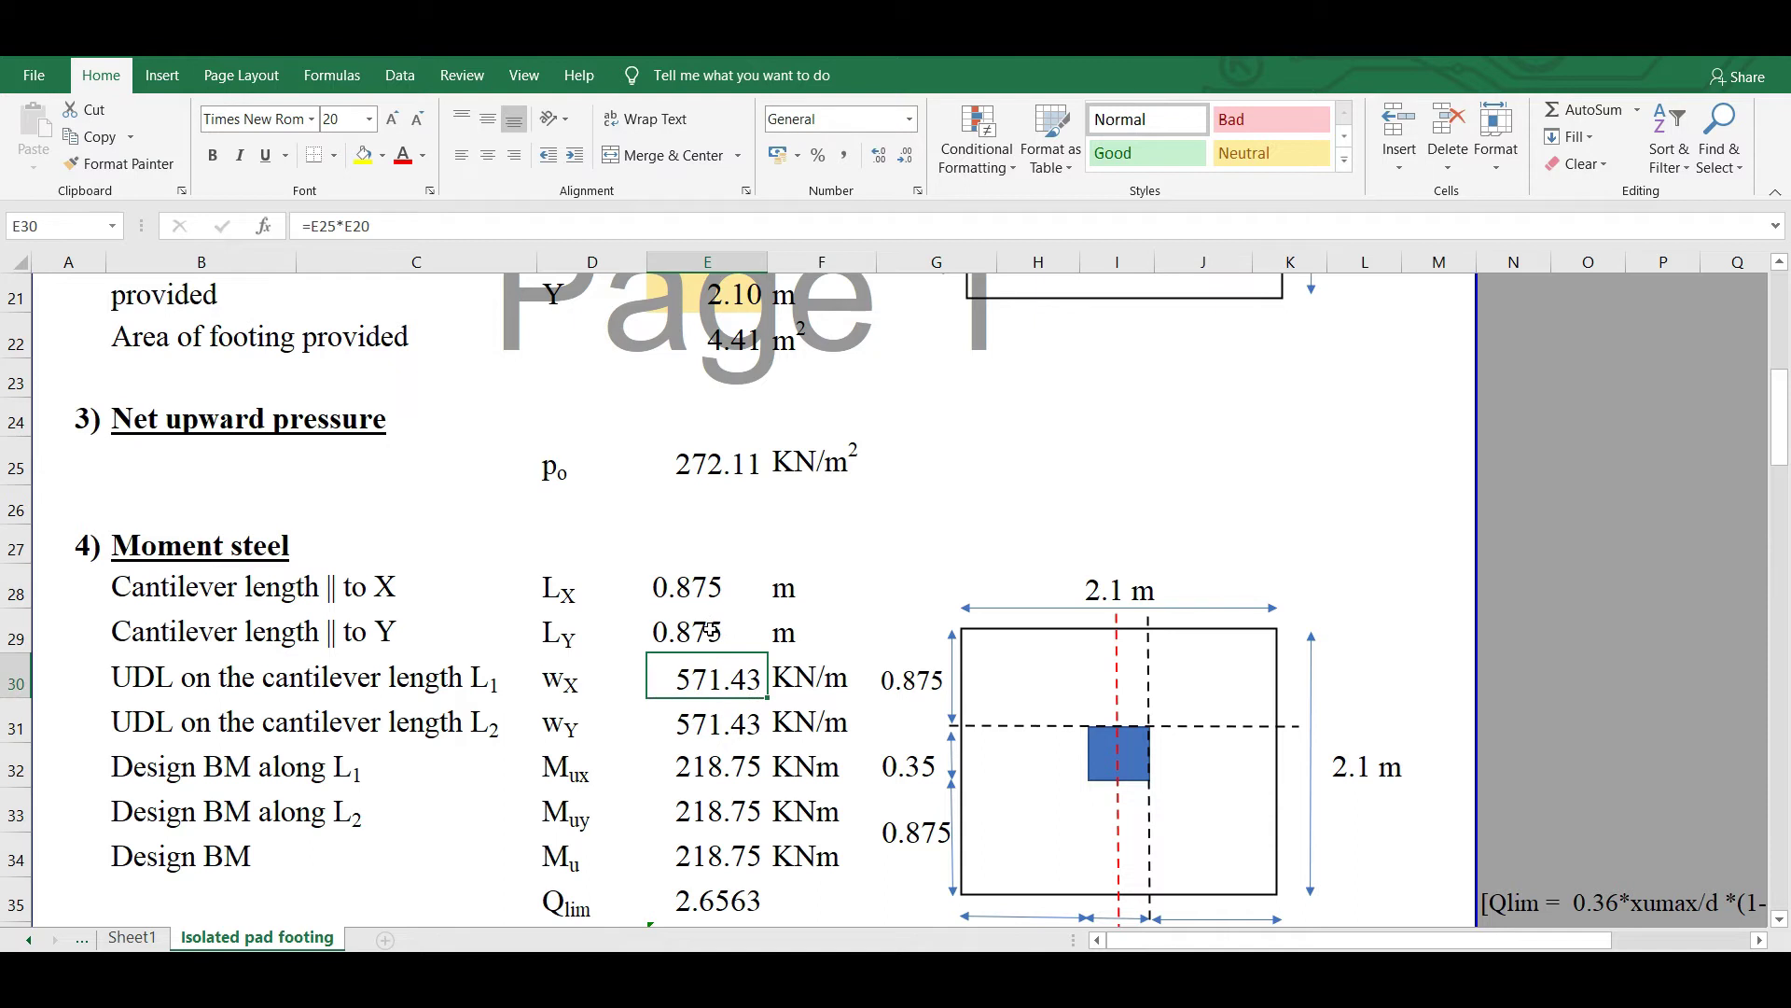
click(691, 458)
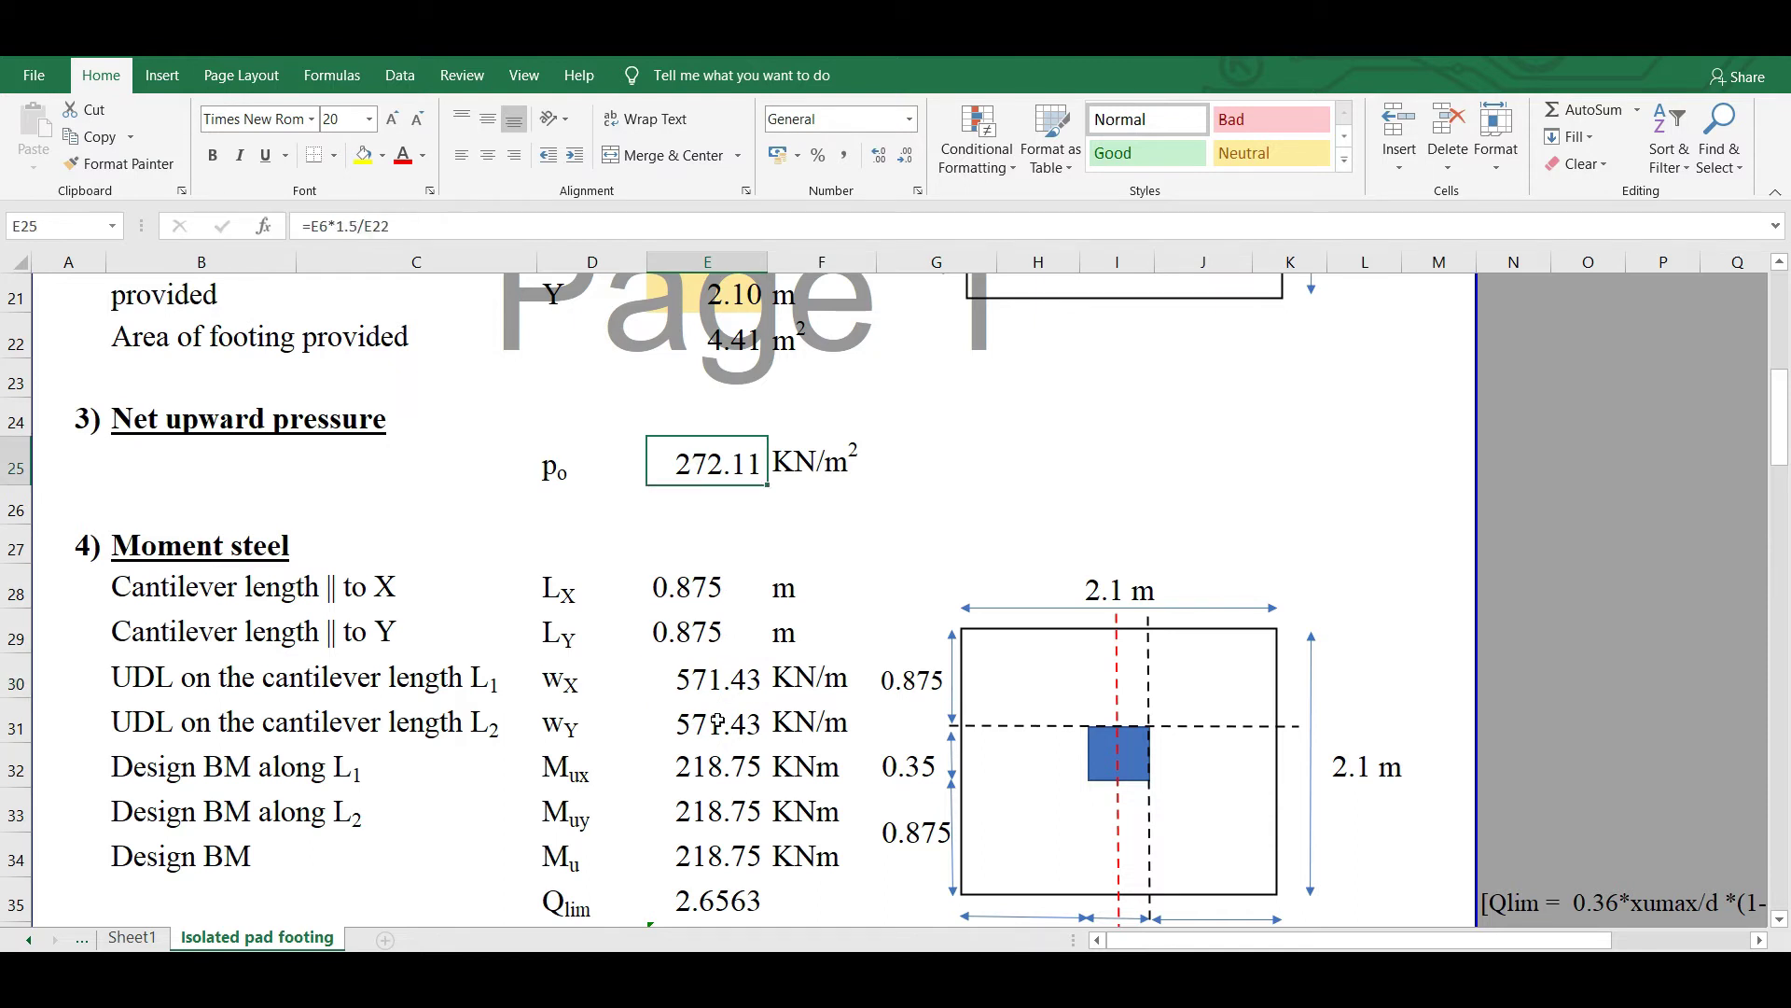
click(714, 685)
click(340, 225)
scroll(484, 578, up, 3)
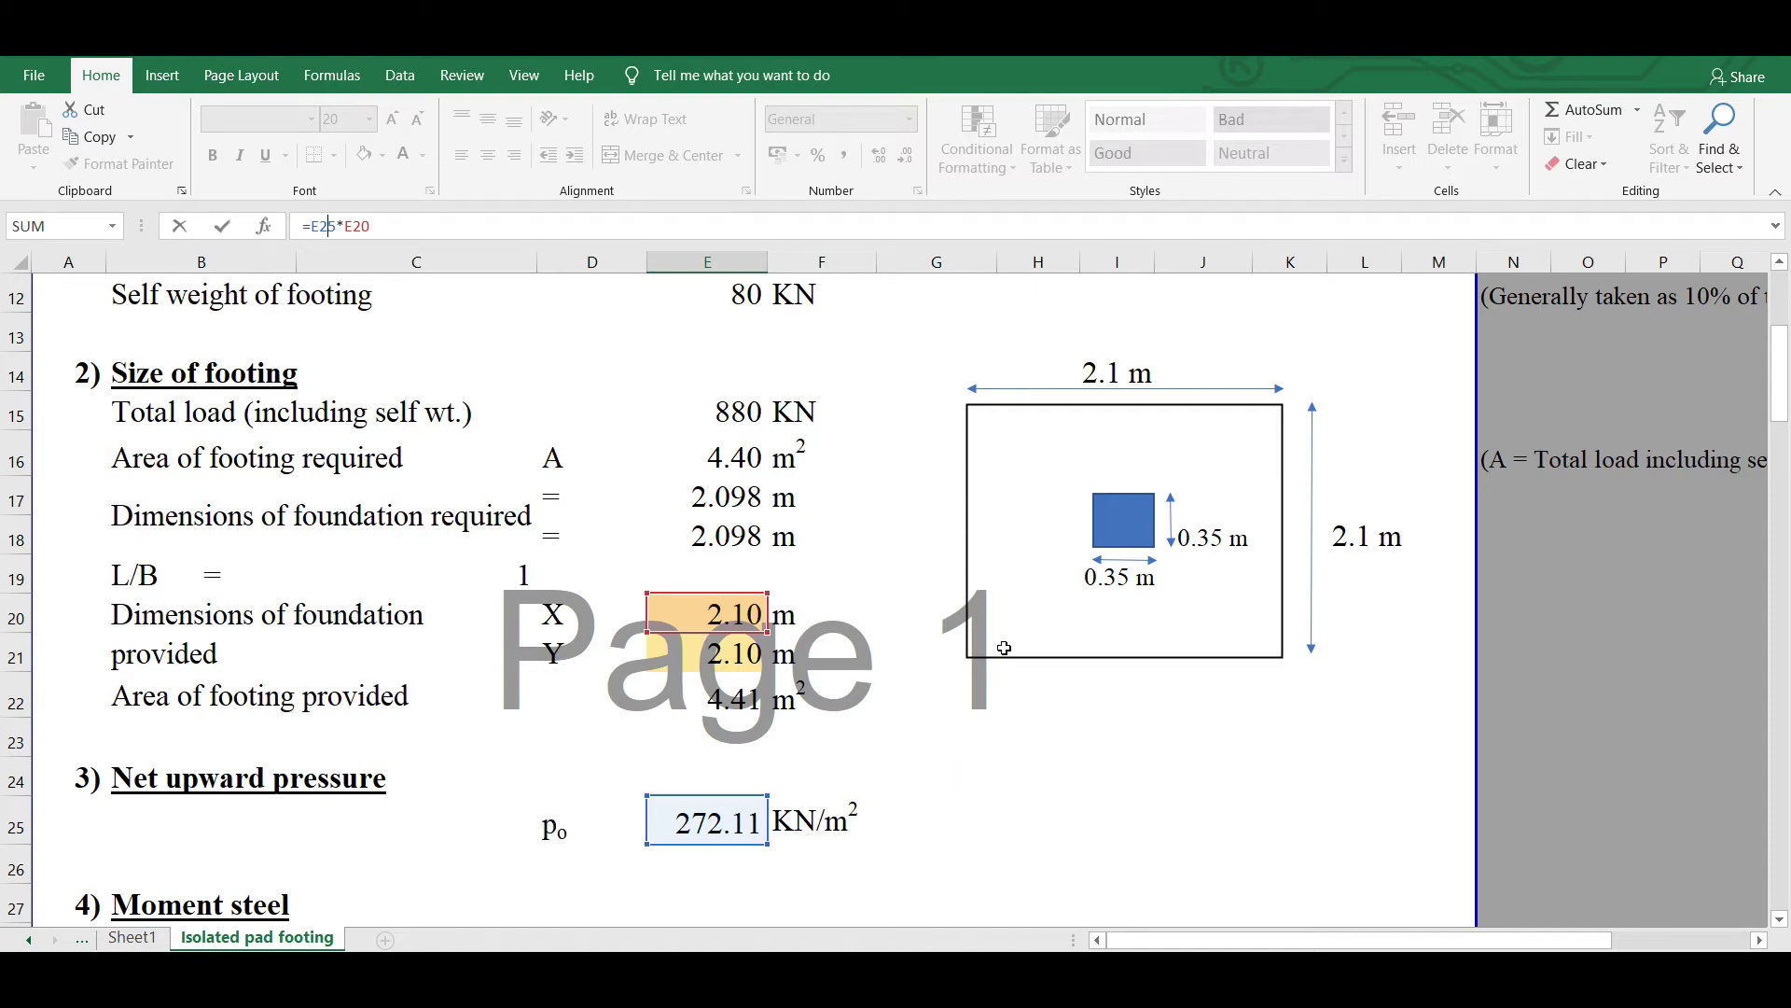
click(695, 653)
key(ctrl+Return)
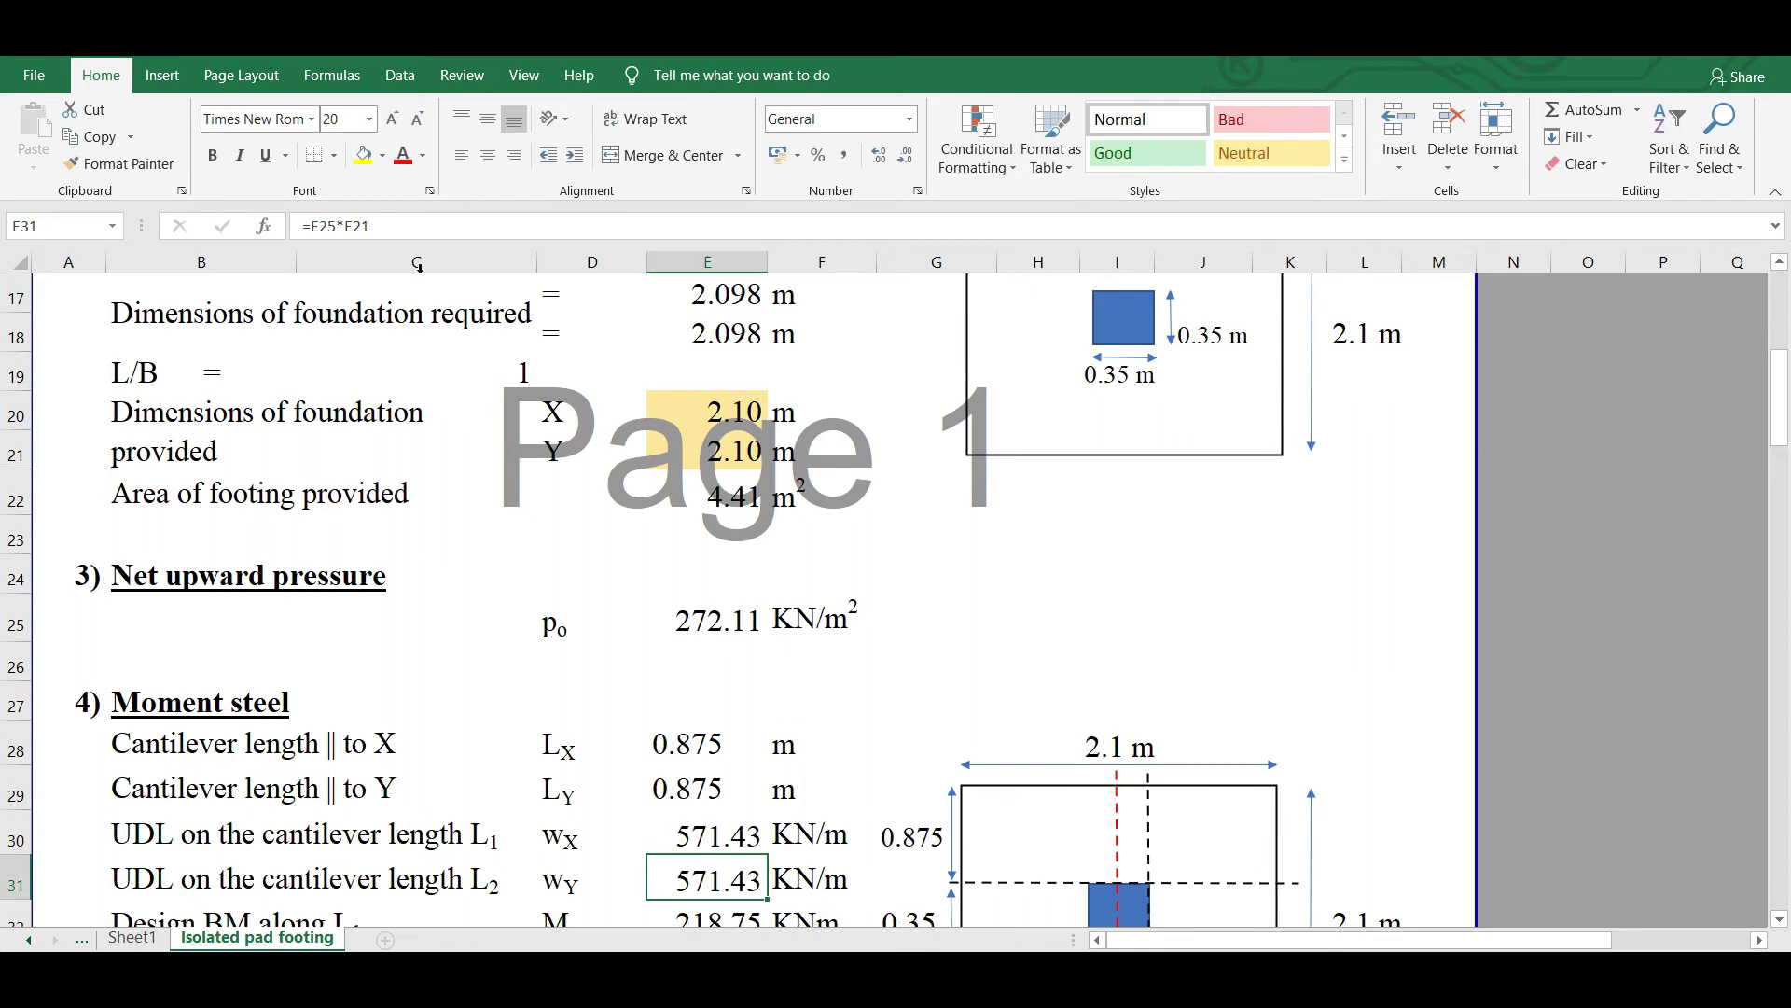
- Examine the formula for the UDL on cantilever length L2 and the cells it references
key(F2)
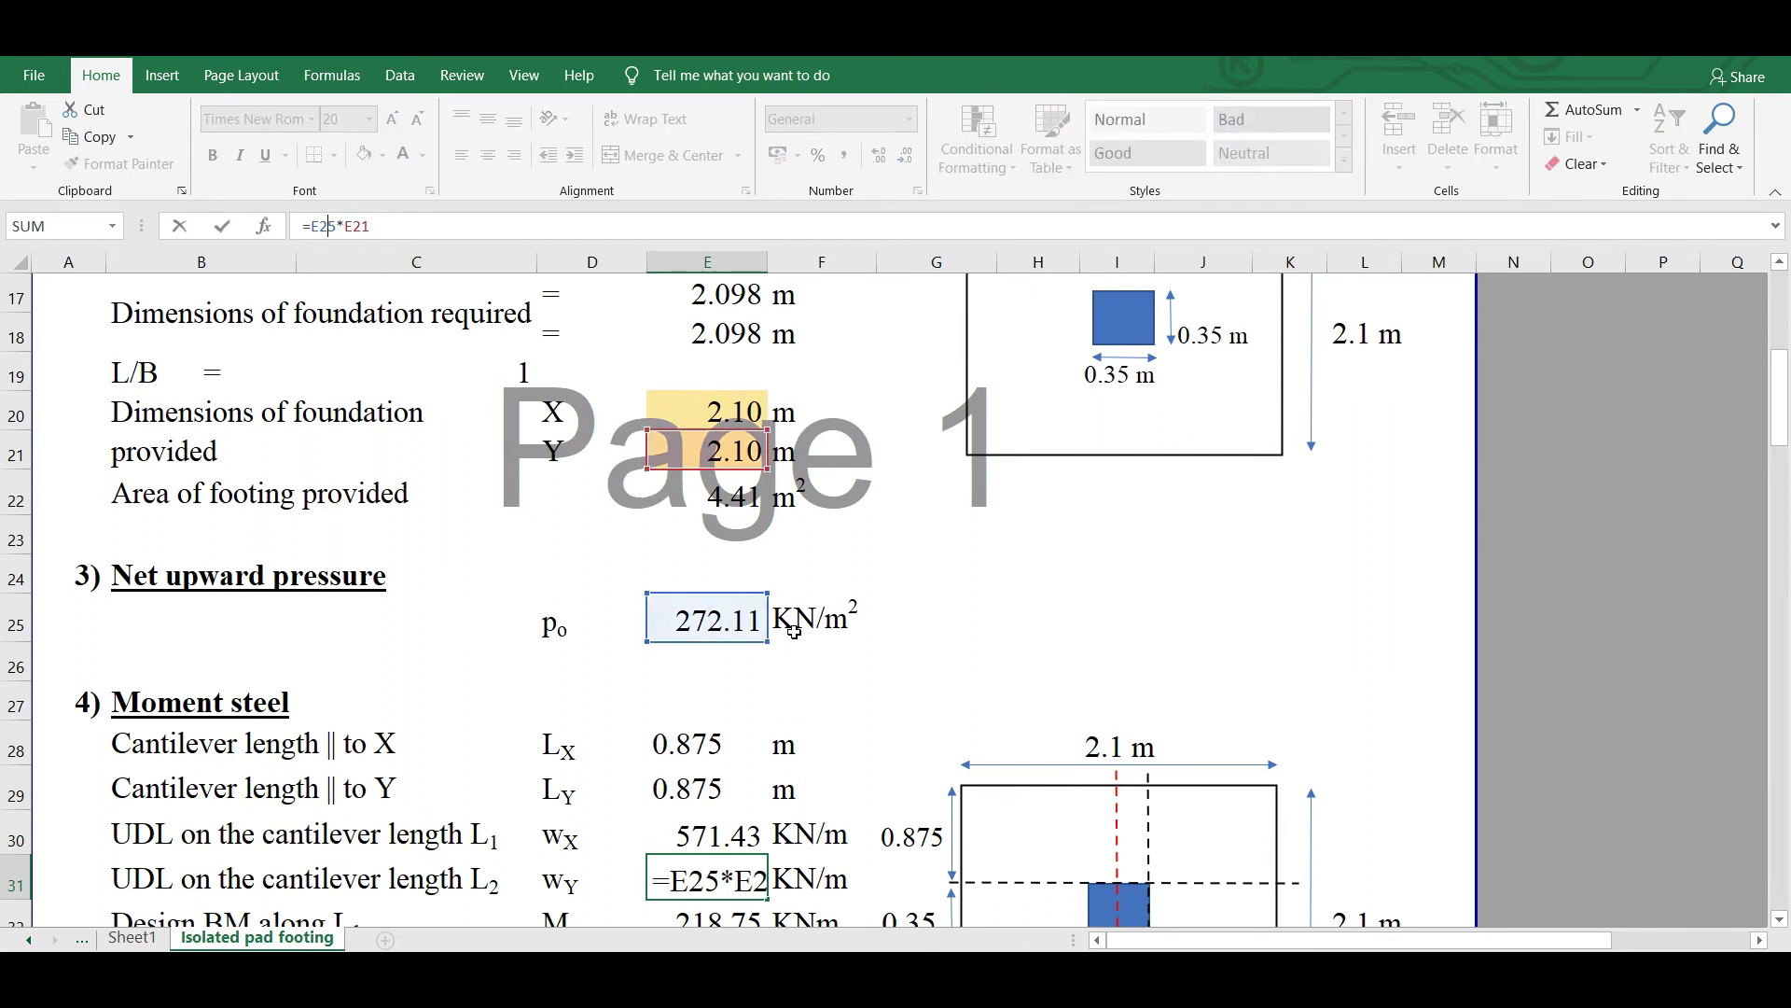
scroll(794, 631, up, 1)
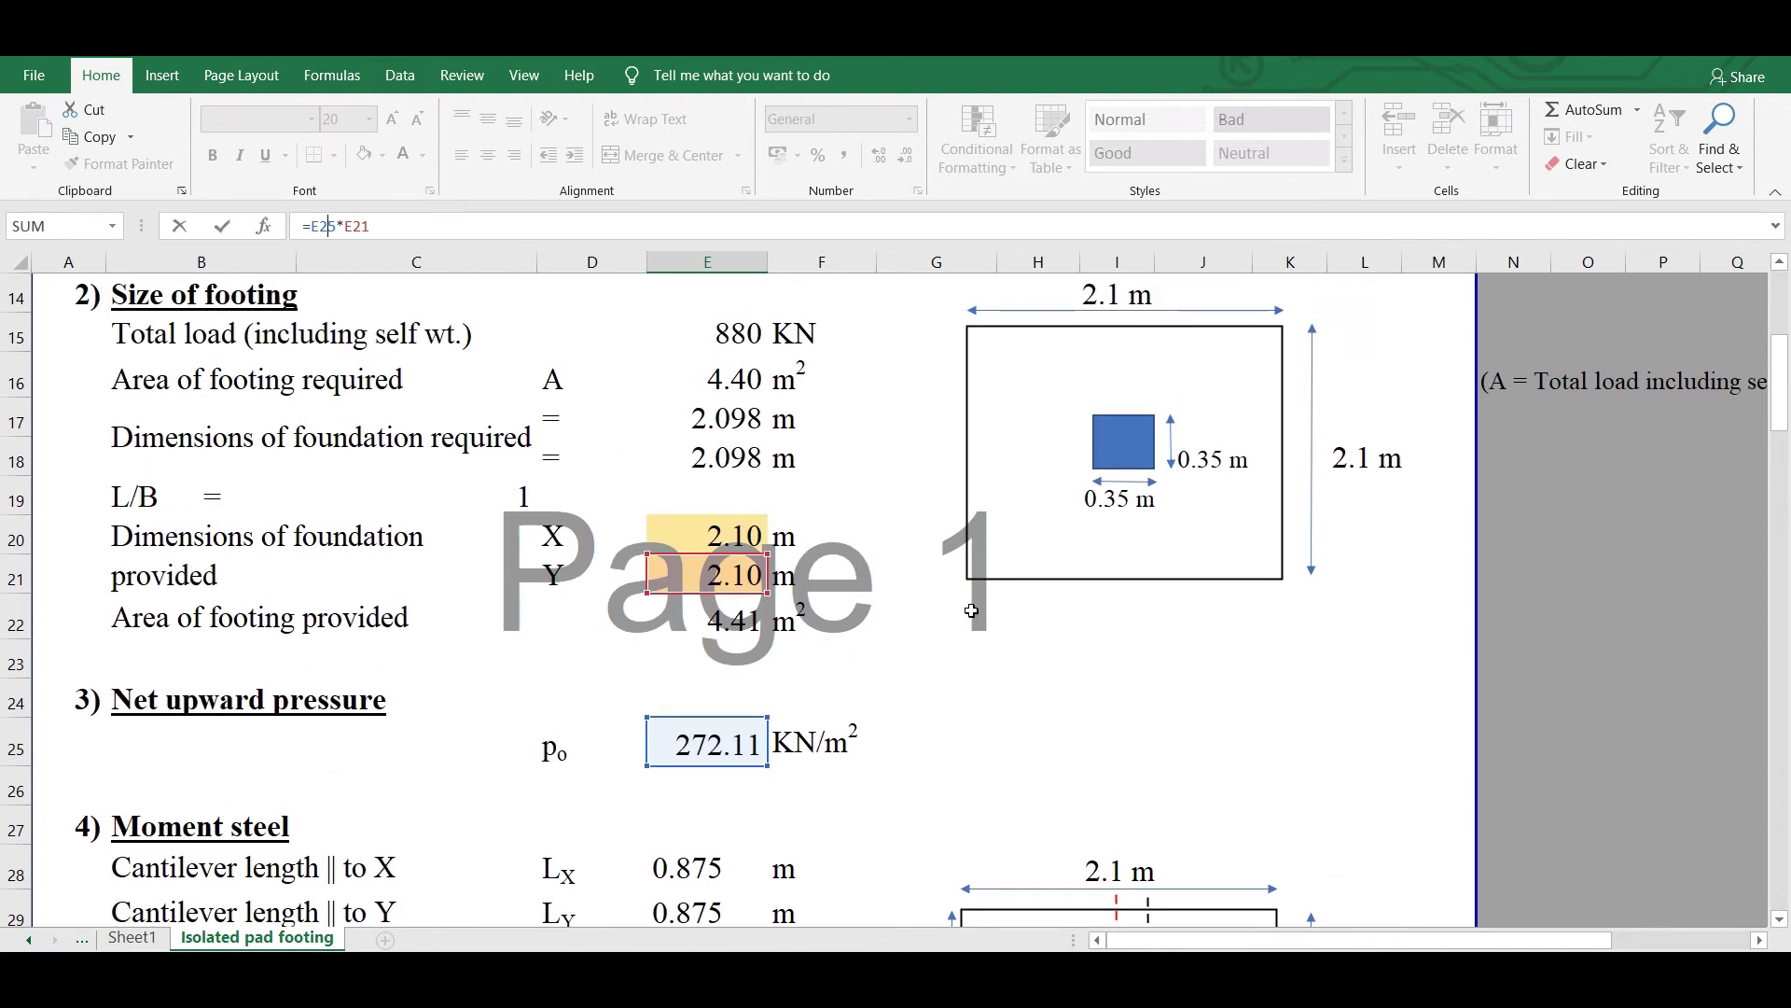
scroll(980, 625, down, 2)
key(Escape)
- Review the cantilever length cells and the formulas for the design bending moments along L1 and L2
key(Up)
key(Down)
key(Up)
key(Up)
key(Up)
click(714, 674)
click(715, 627)
scroll(740, 761, down, 1)
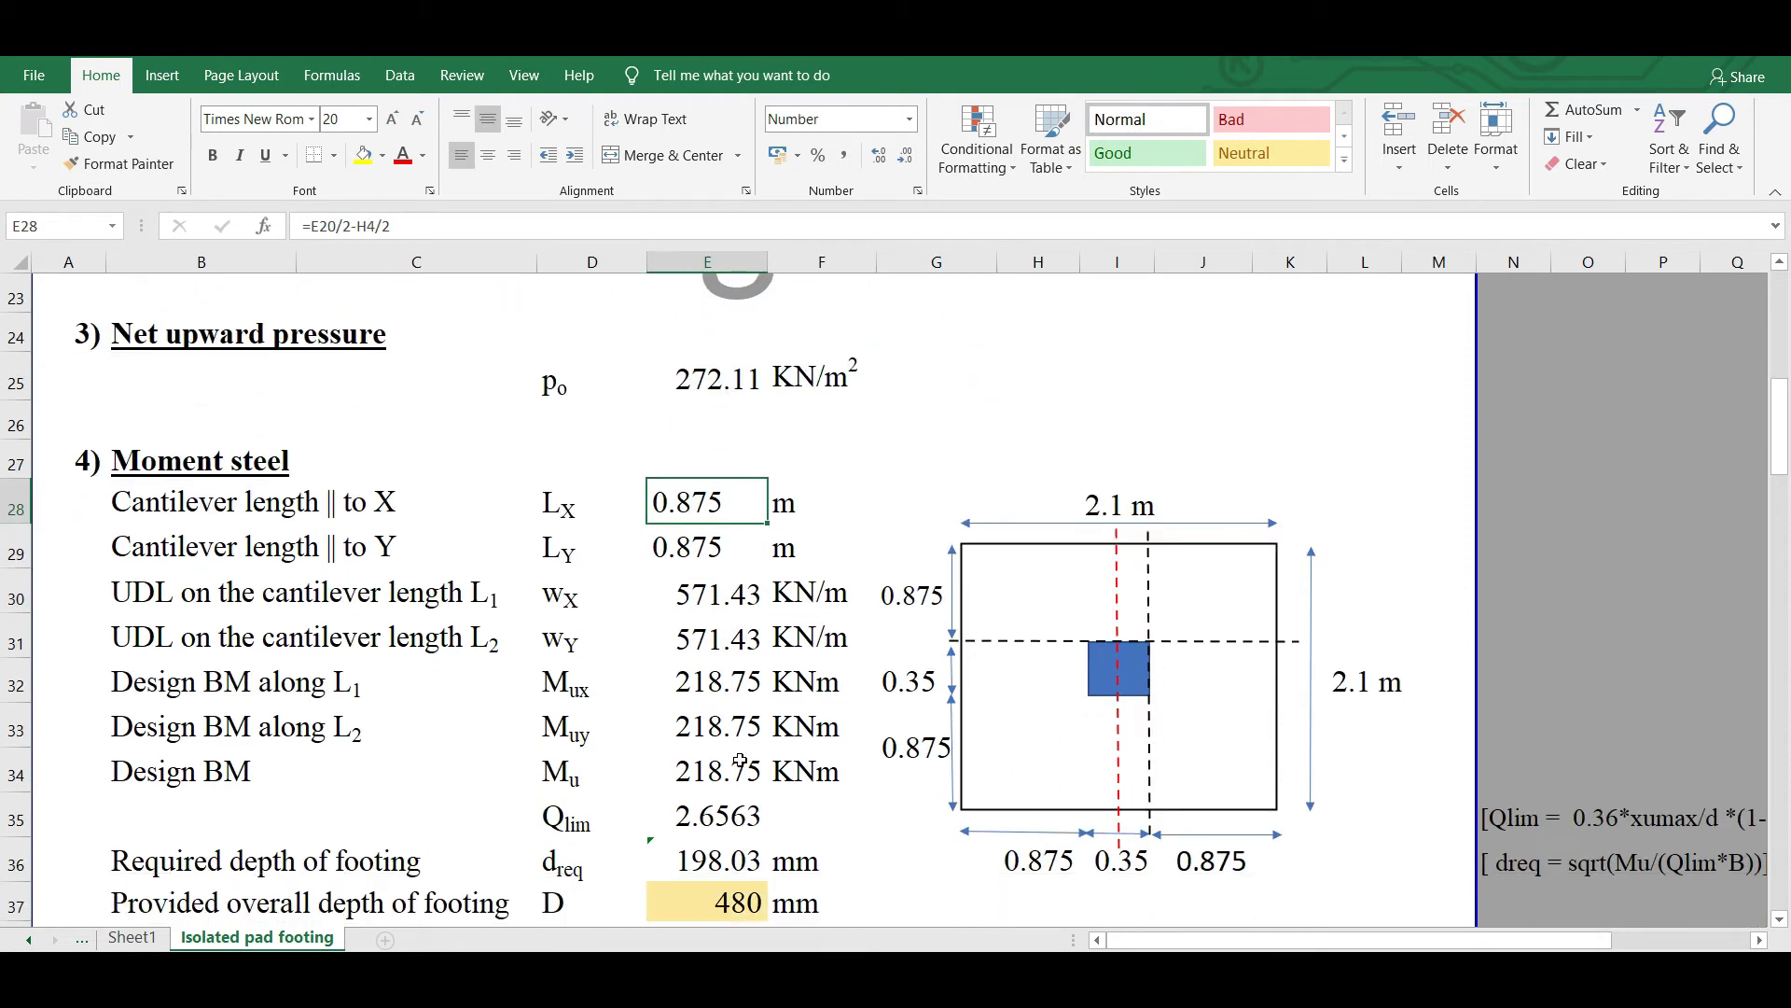
click(716, 688)
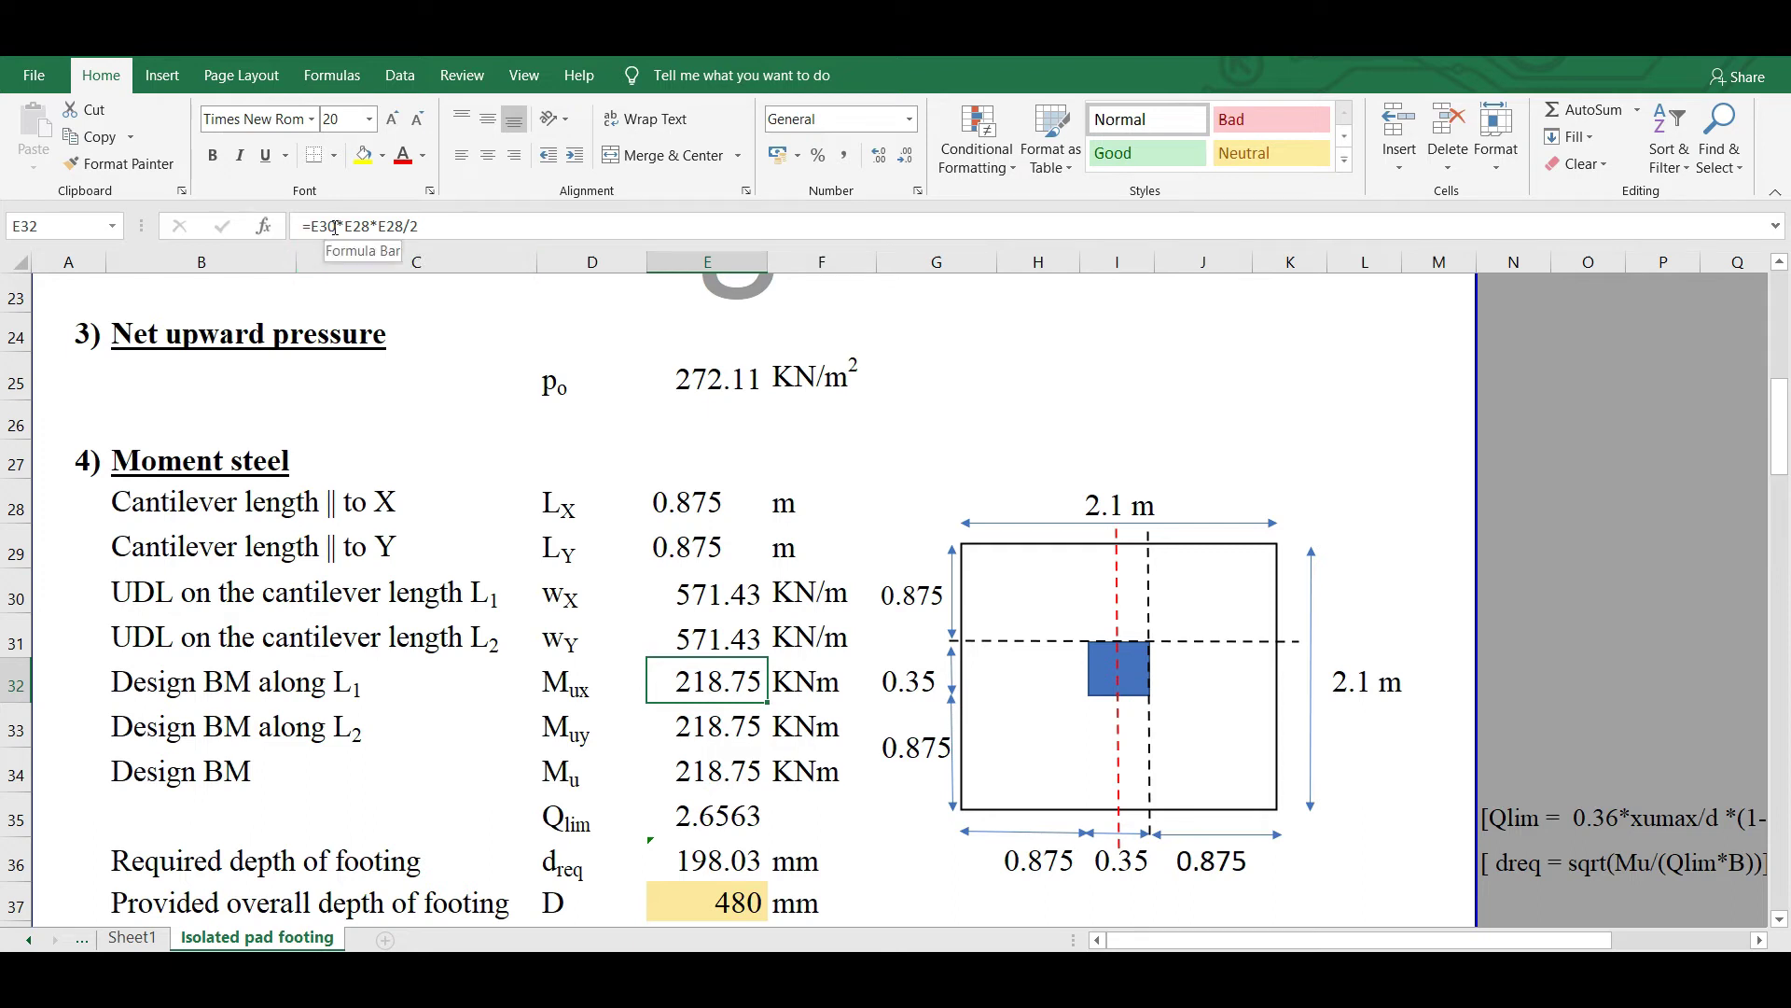
click(706, 714)
- Examine the MAX formula for the governing design BM and the range E32:E33 it compares
click(716, 770)
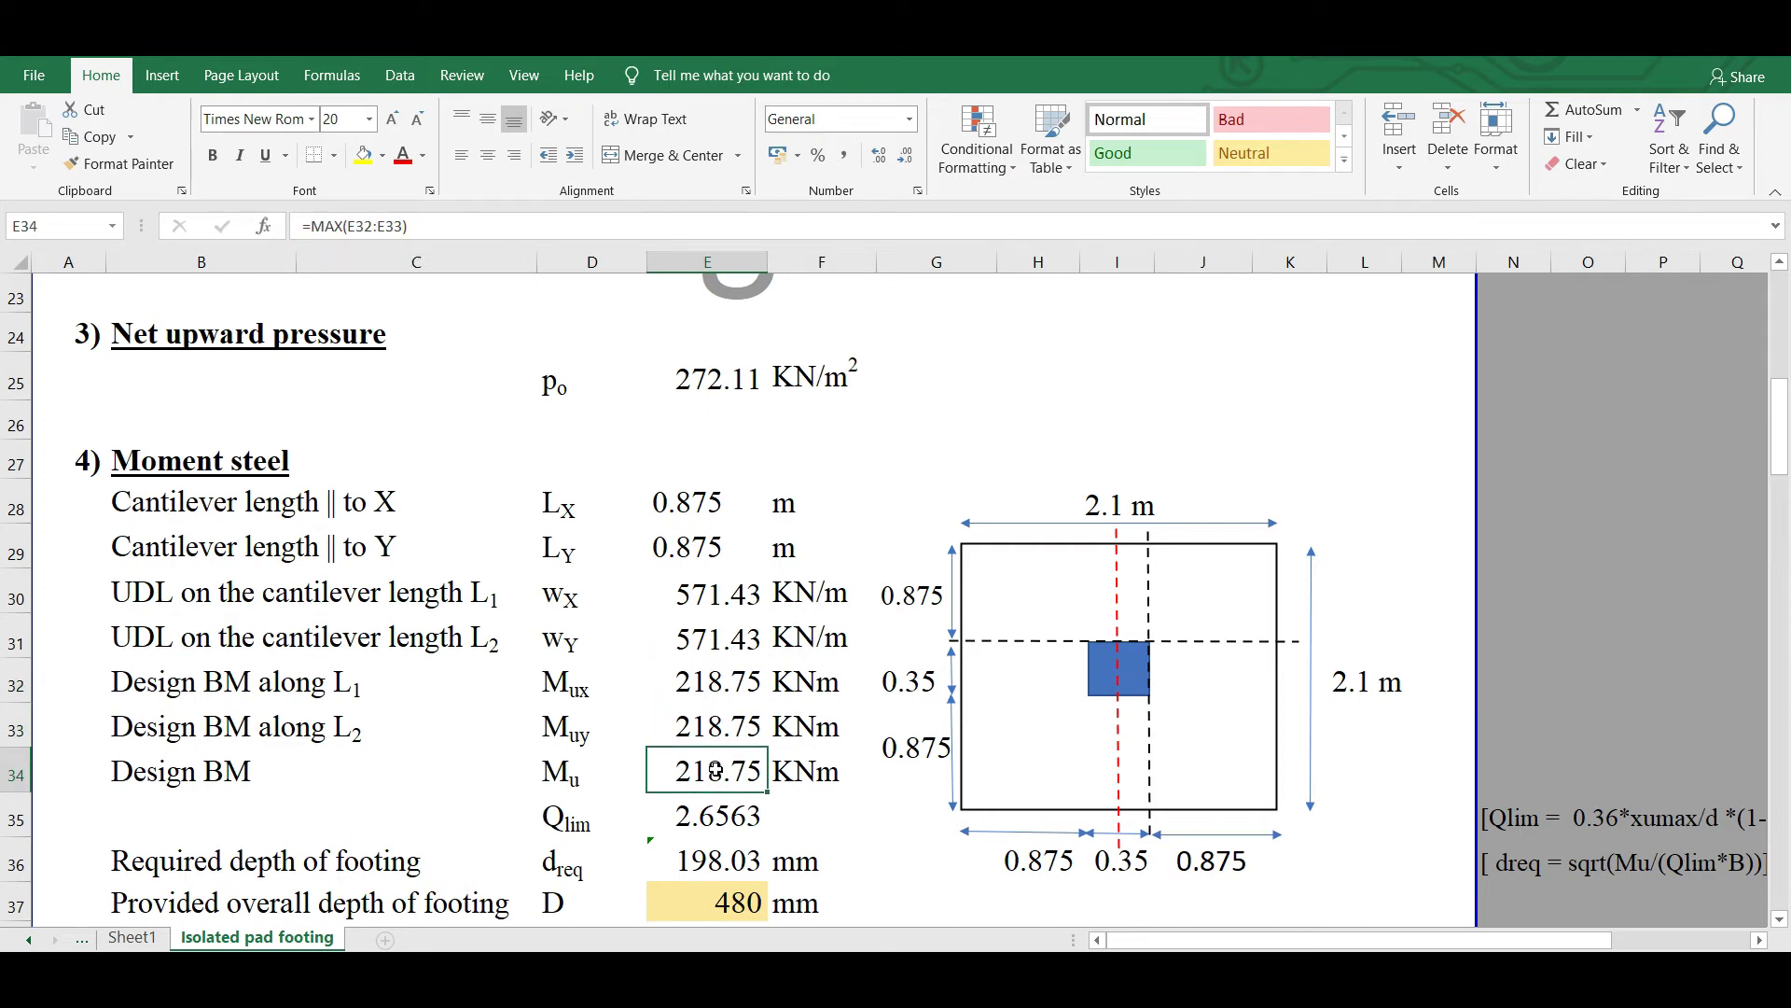
scroll(716, 771, down, 1)
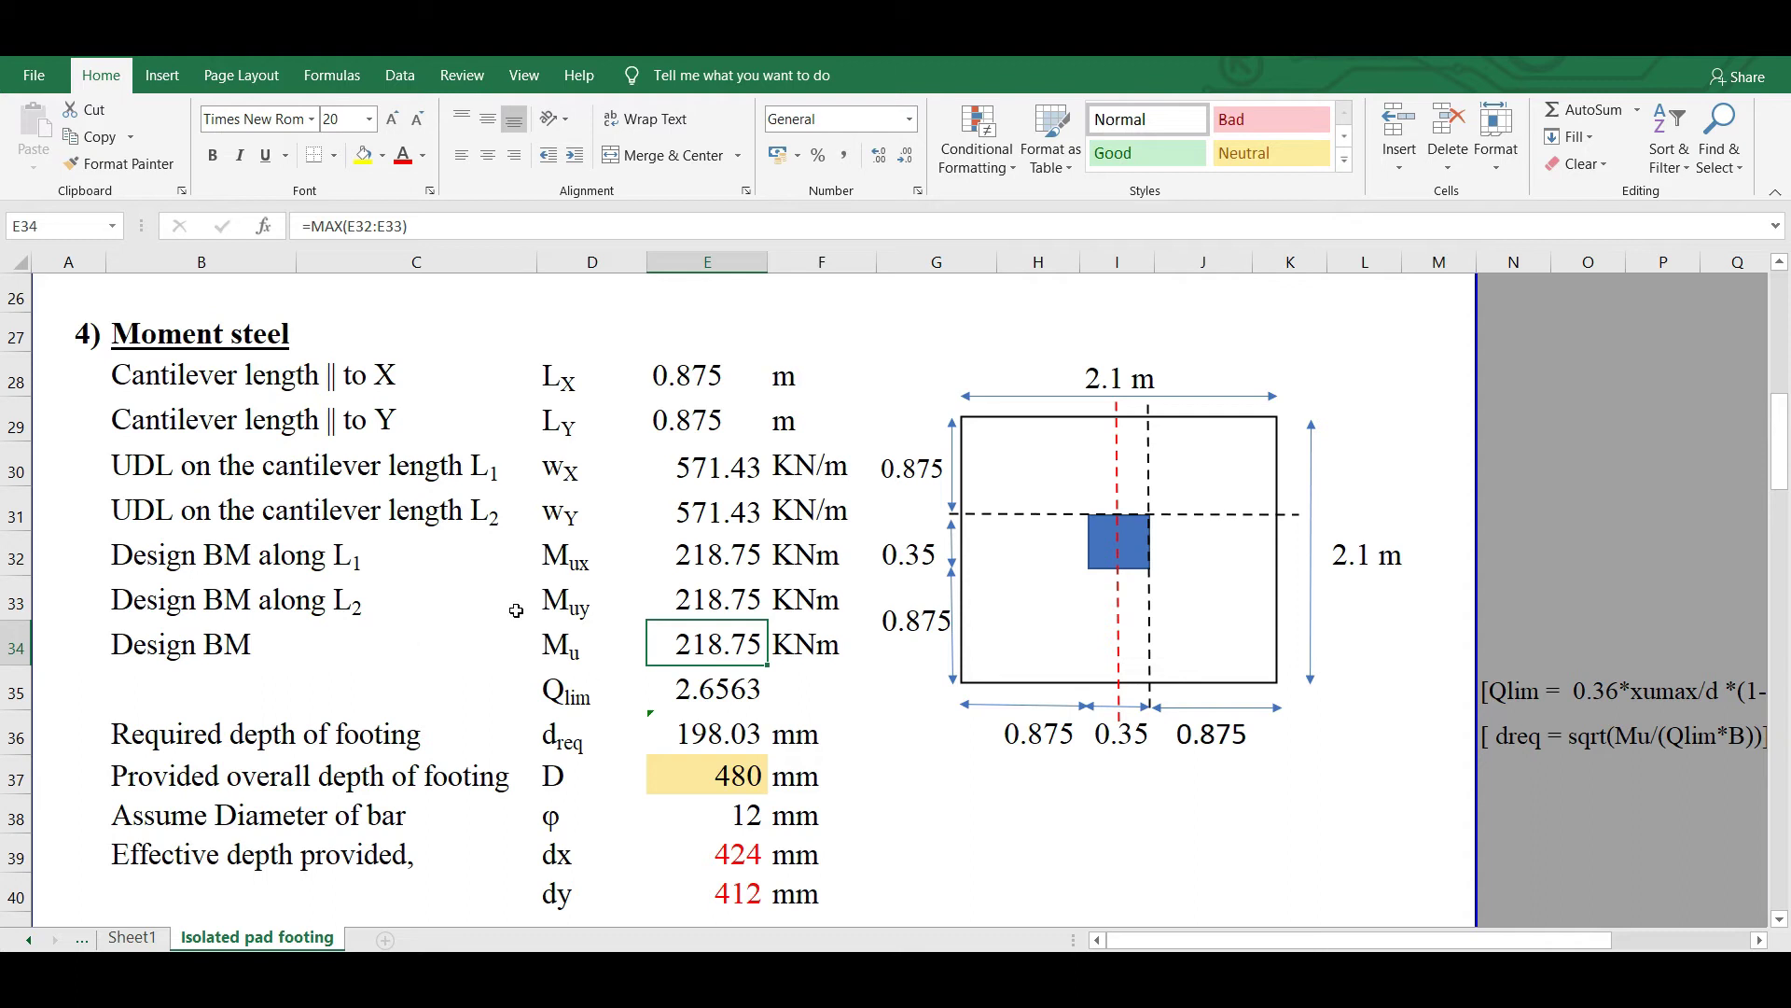
click(349, 226)
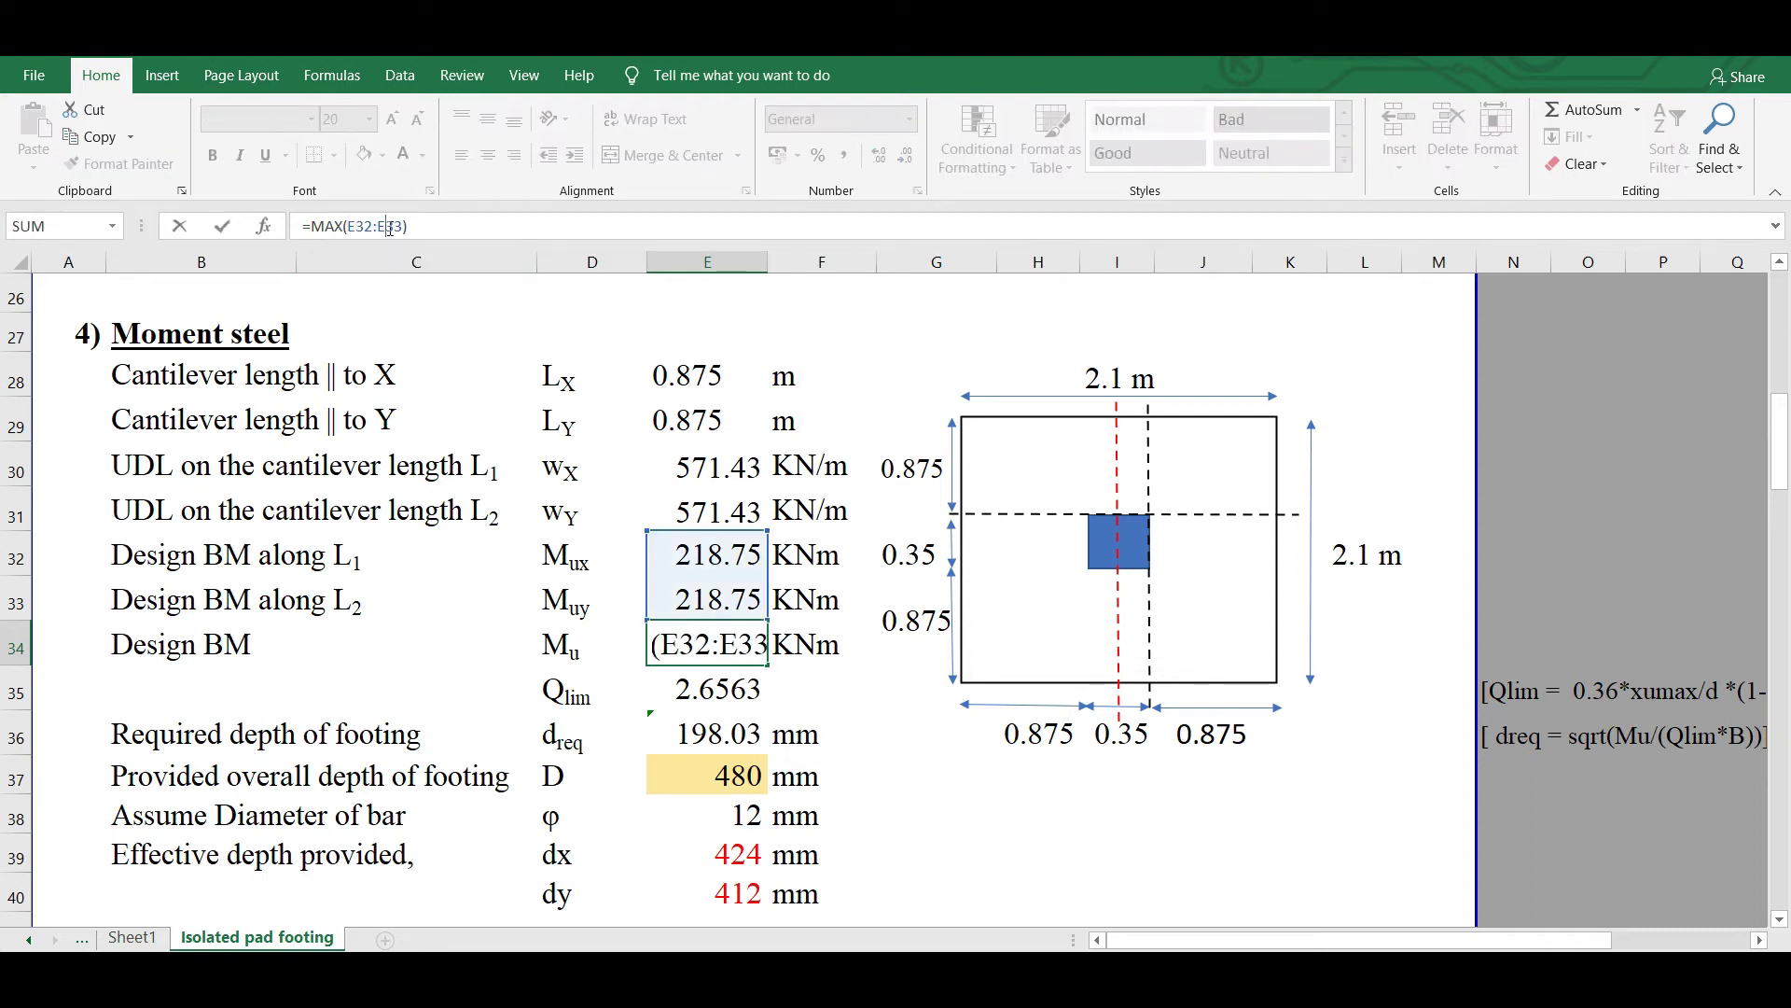
key(Escape)
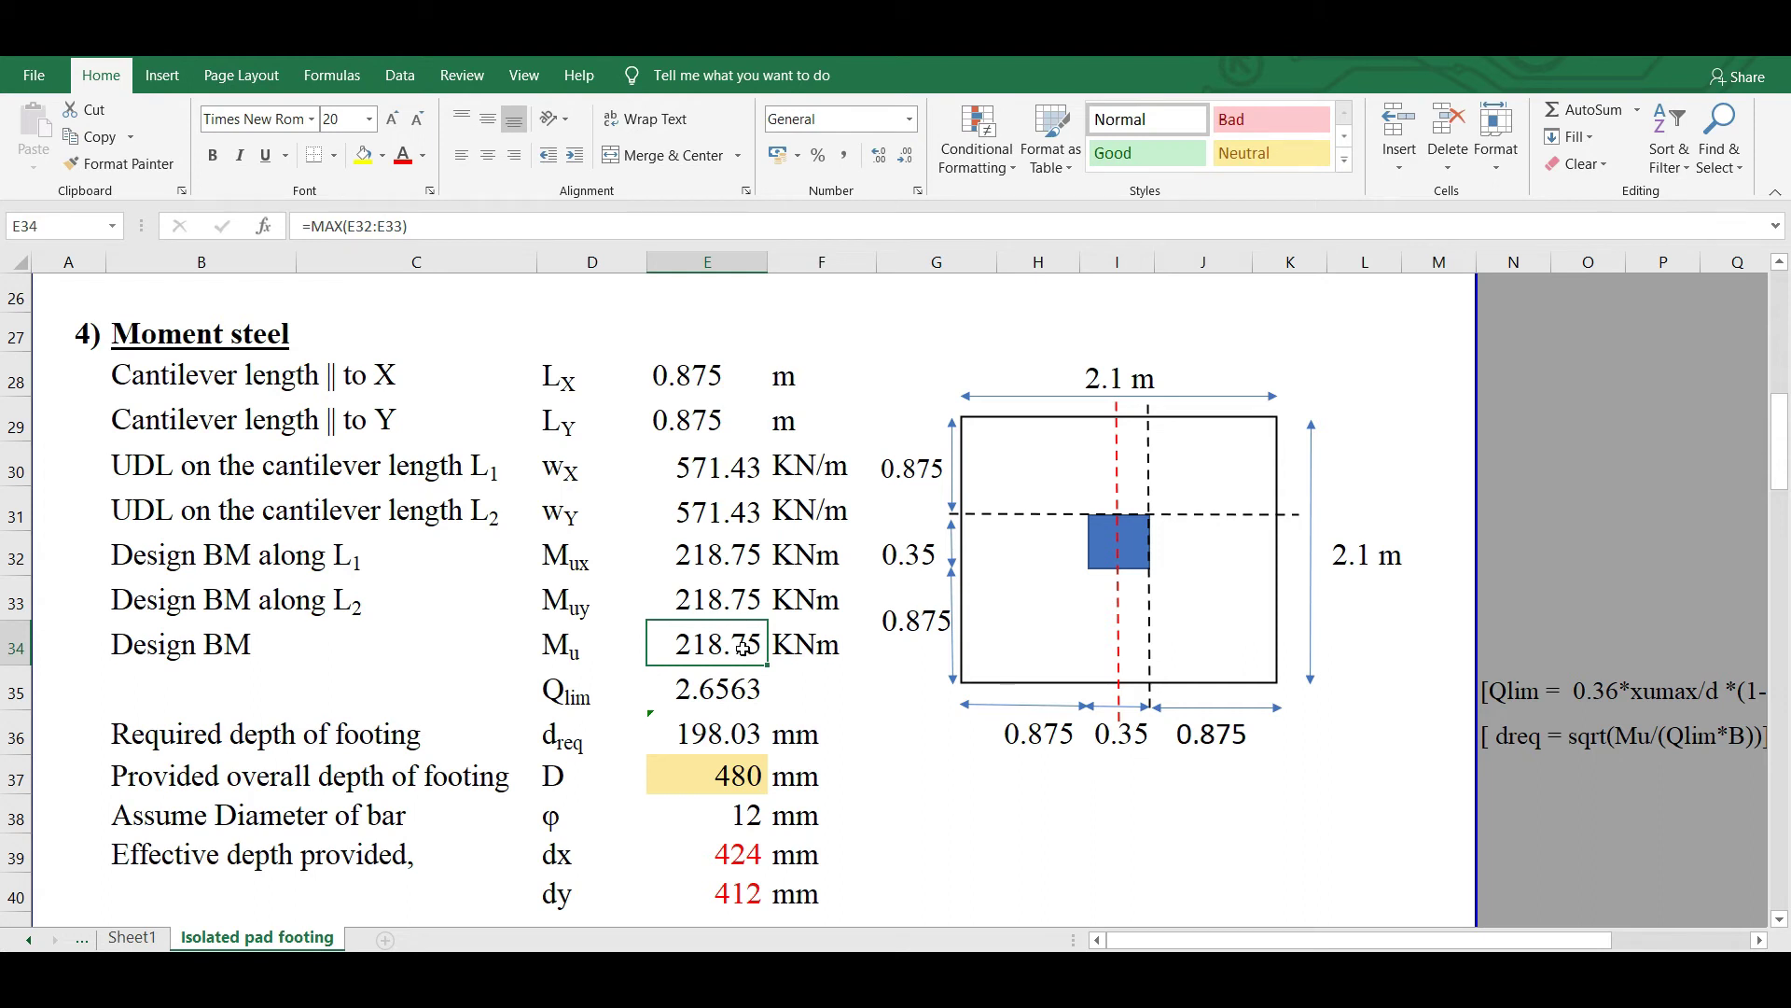
- Examine the required depth of footing formula and its referenced cells, and check the provided overall depth
scroll(583, 623, down, 1)
click(708, 613)
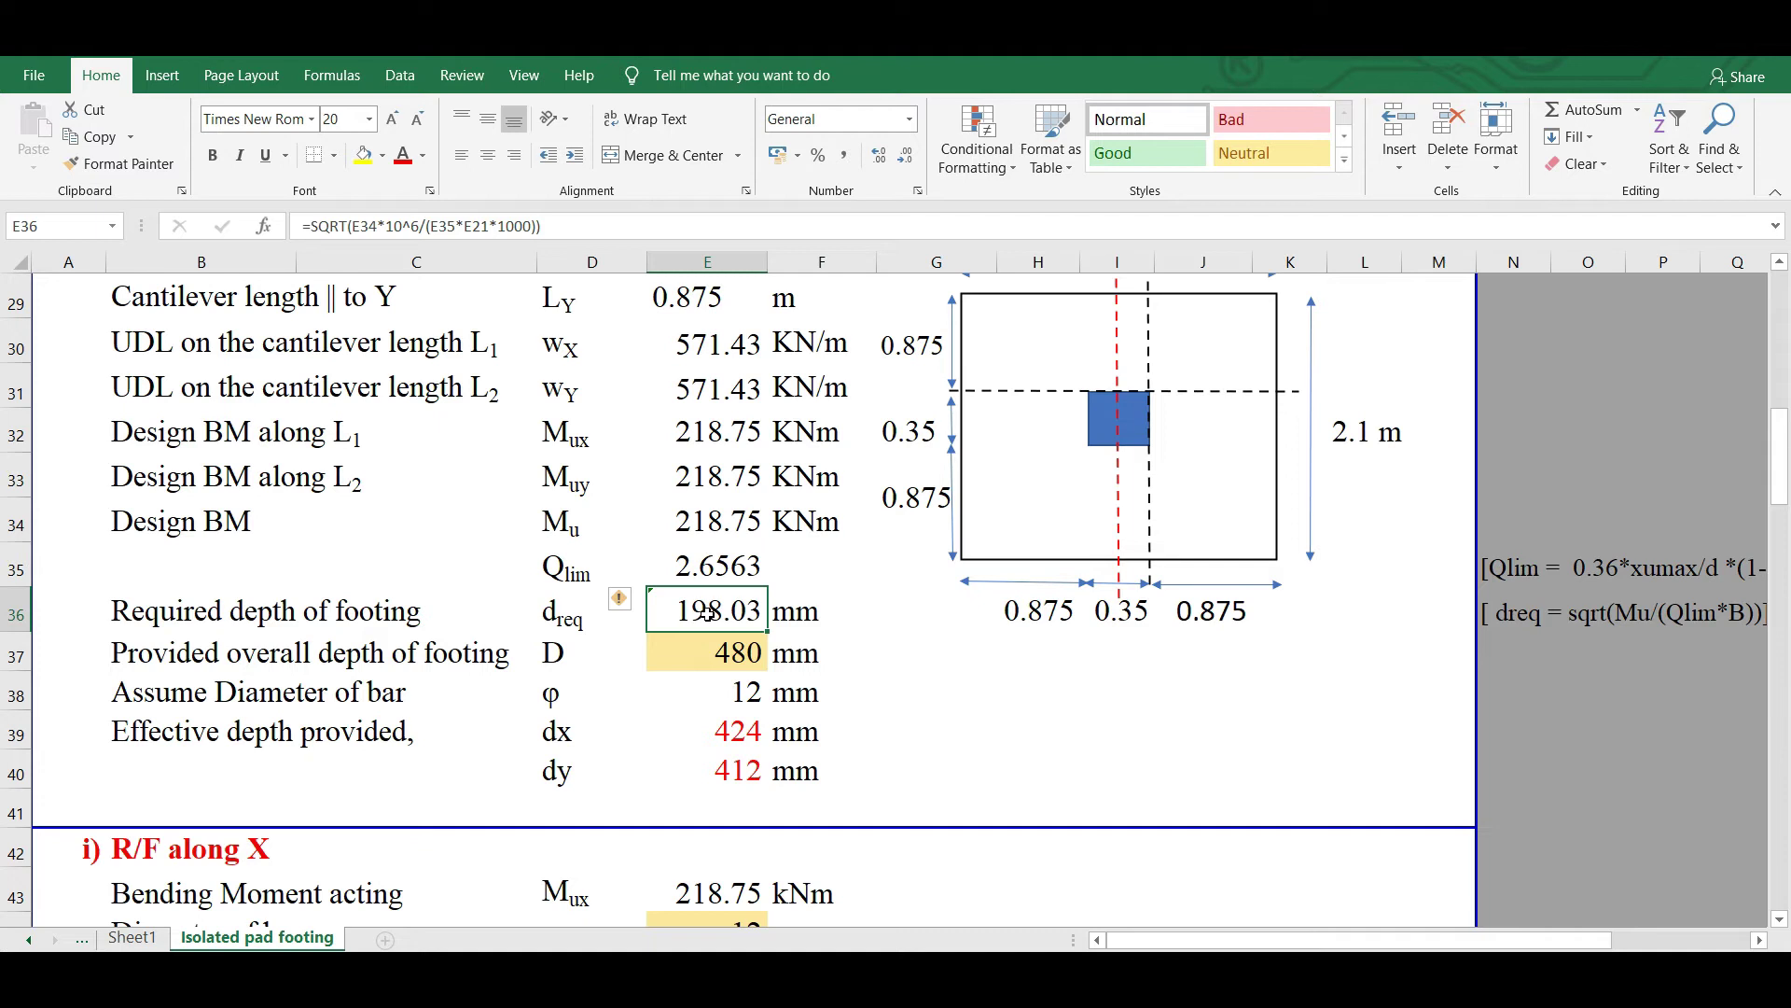
click(374, 226)
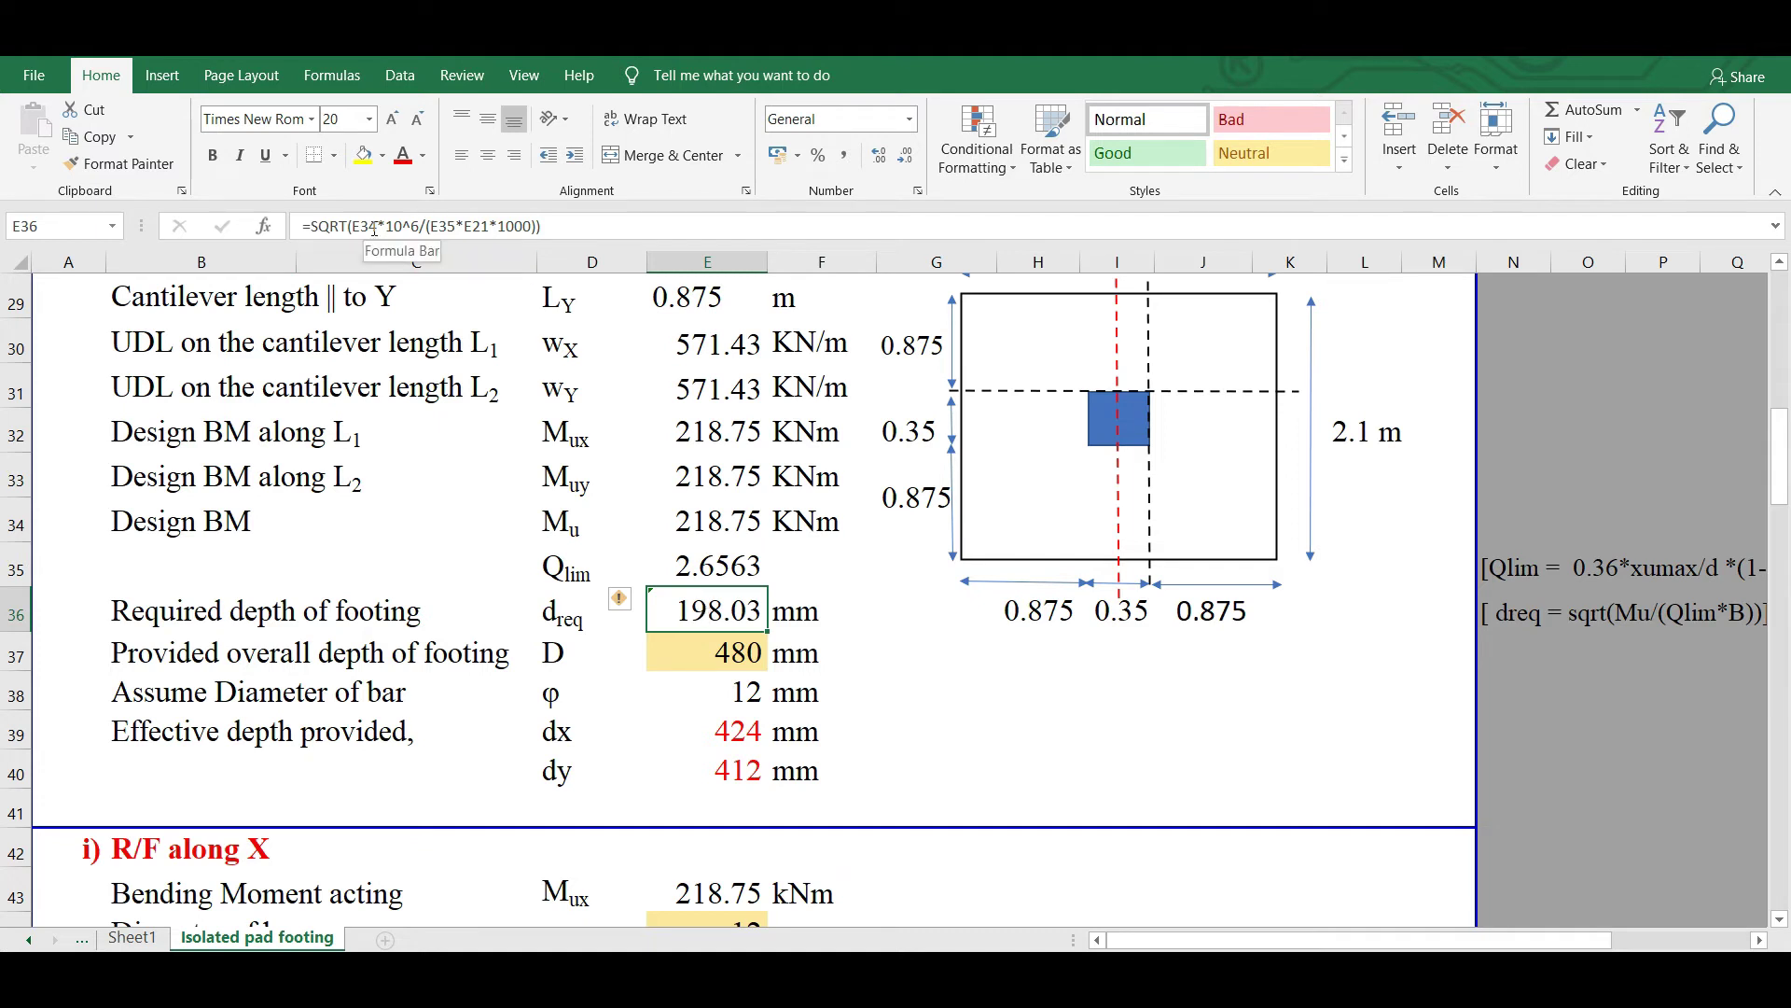
click(443, 228)
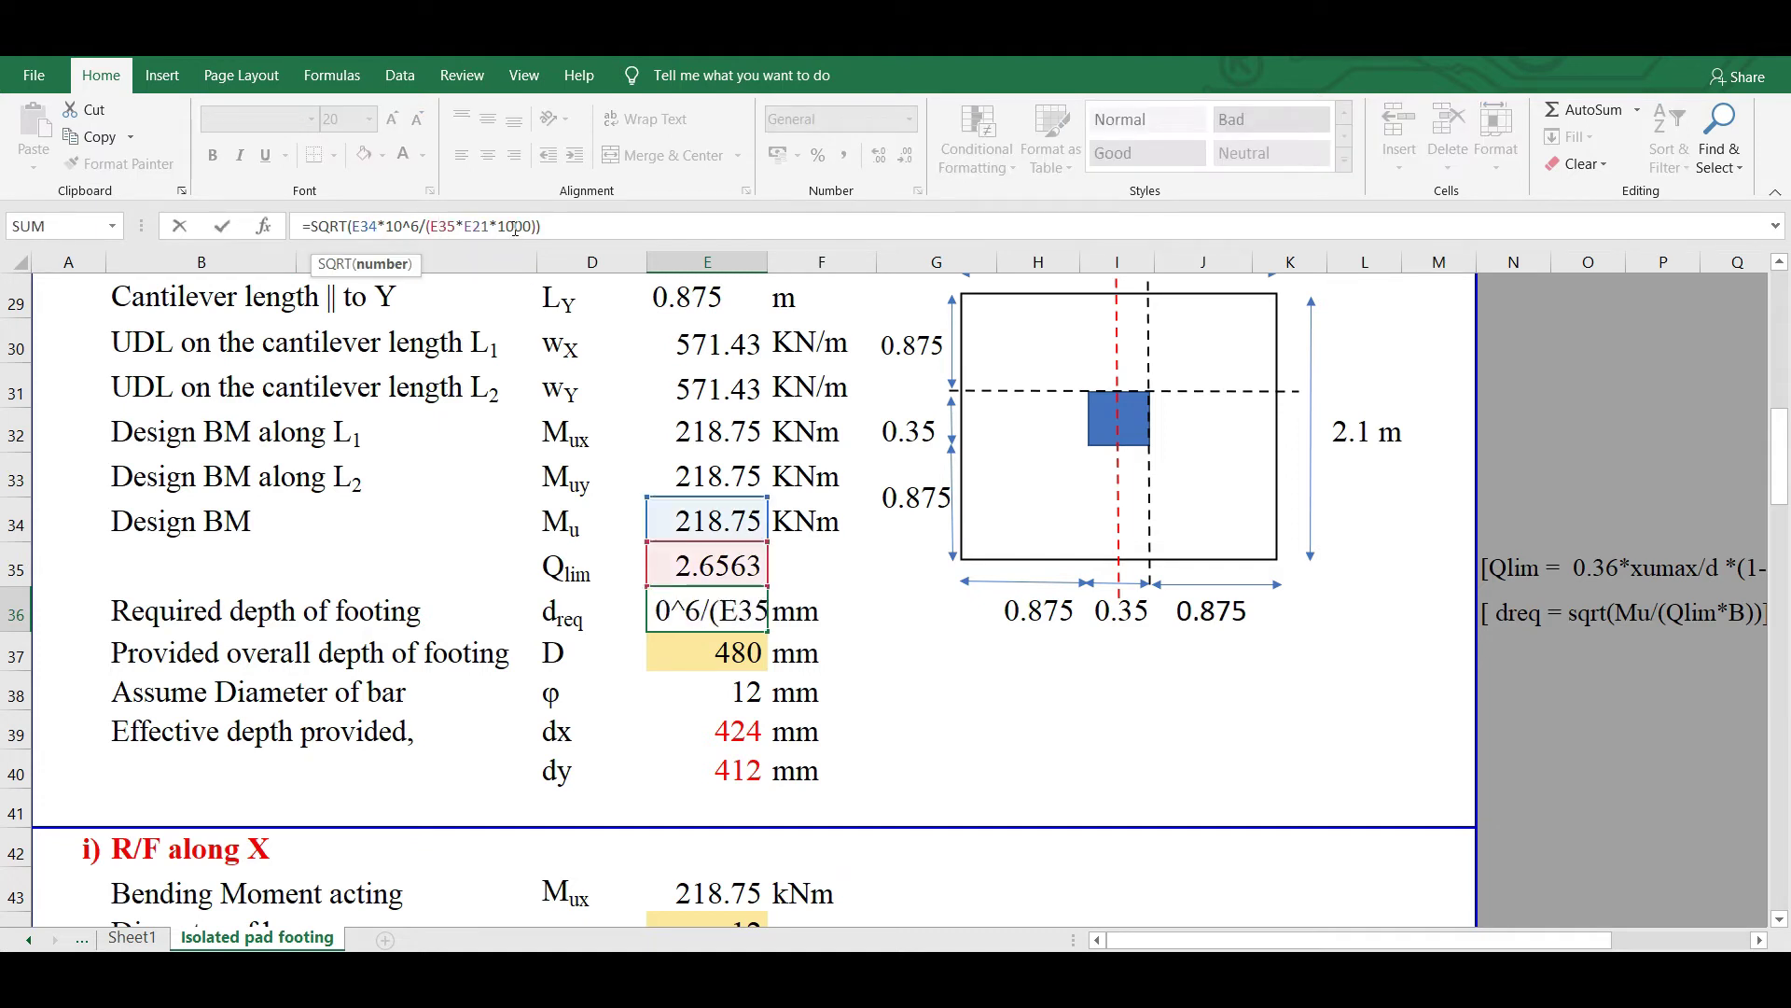
click(514, 227)
key(ctrl+Return)
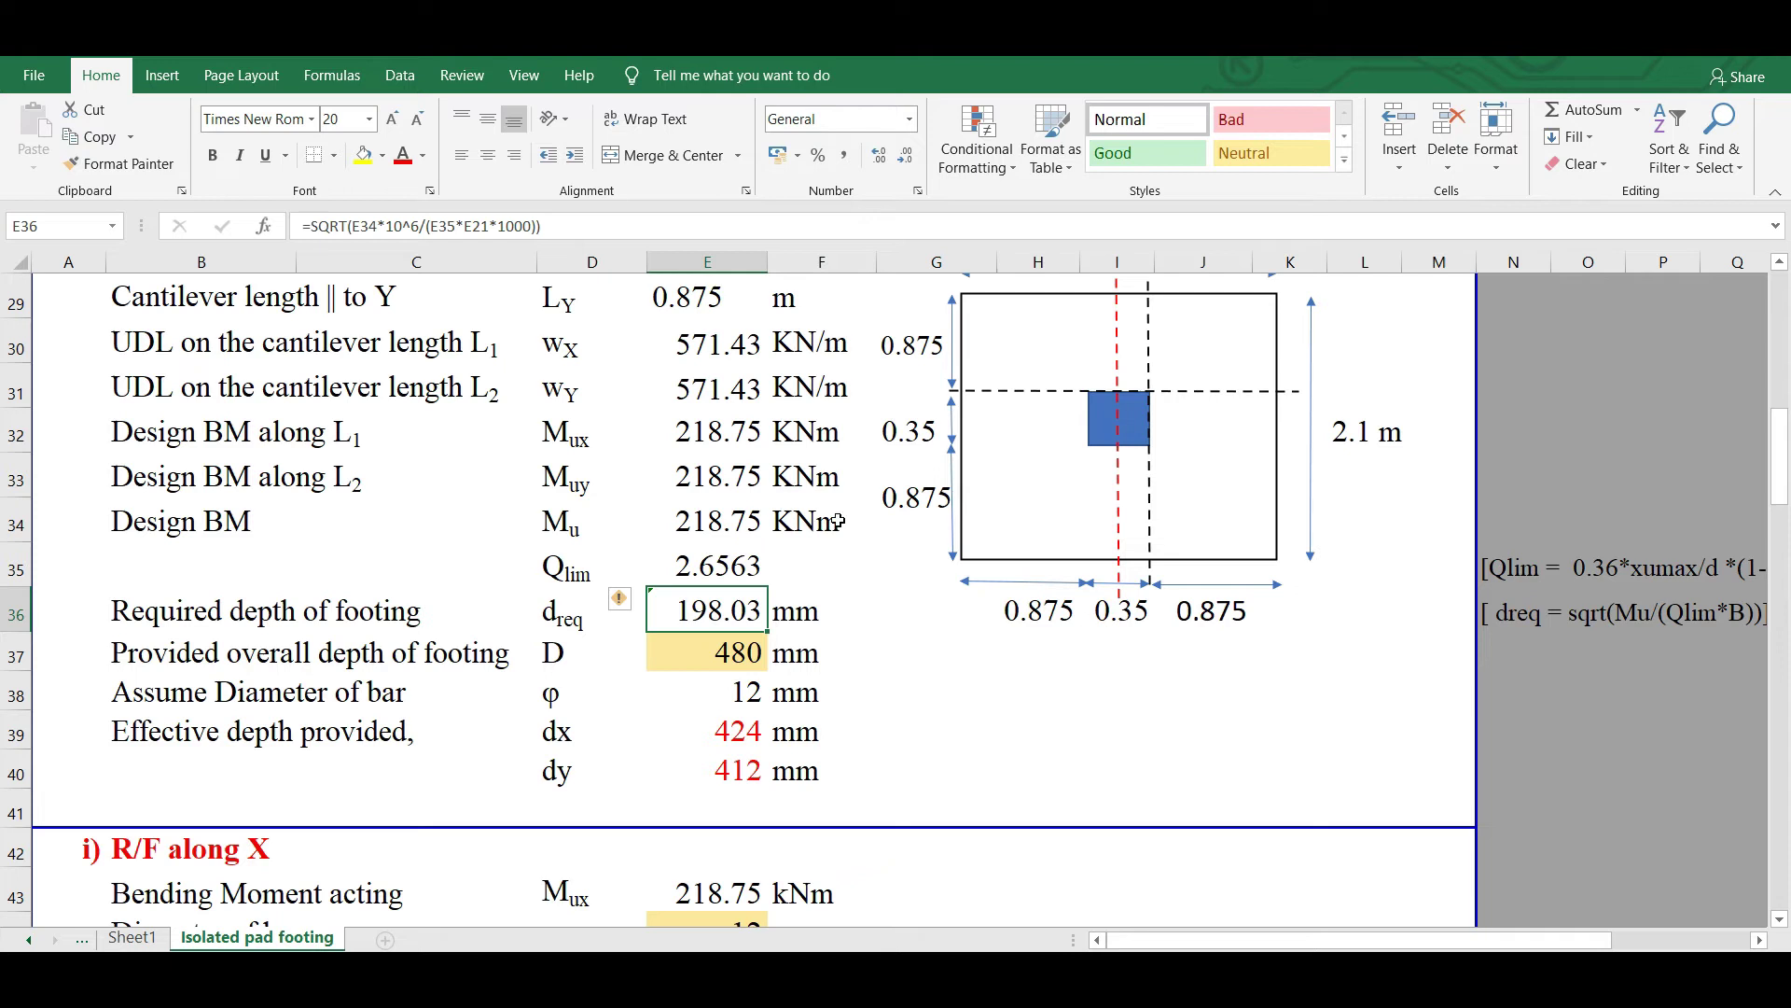
click(694, 654)
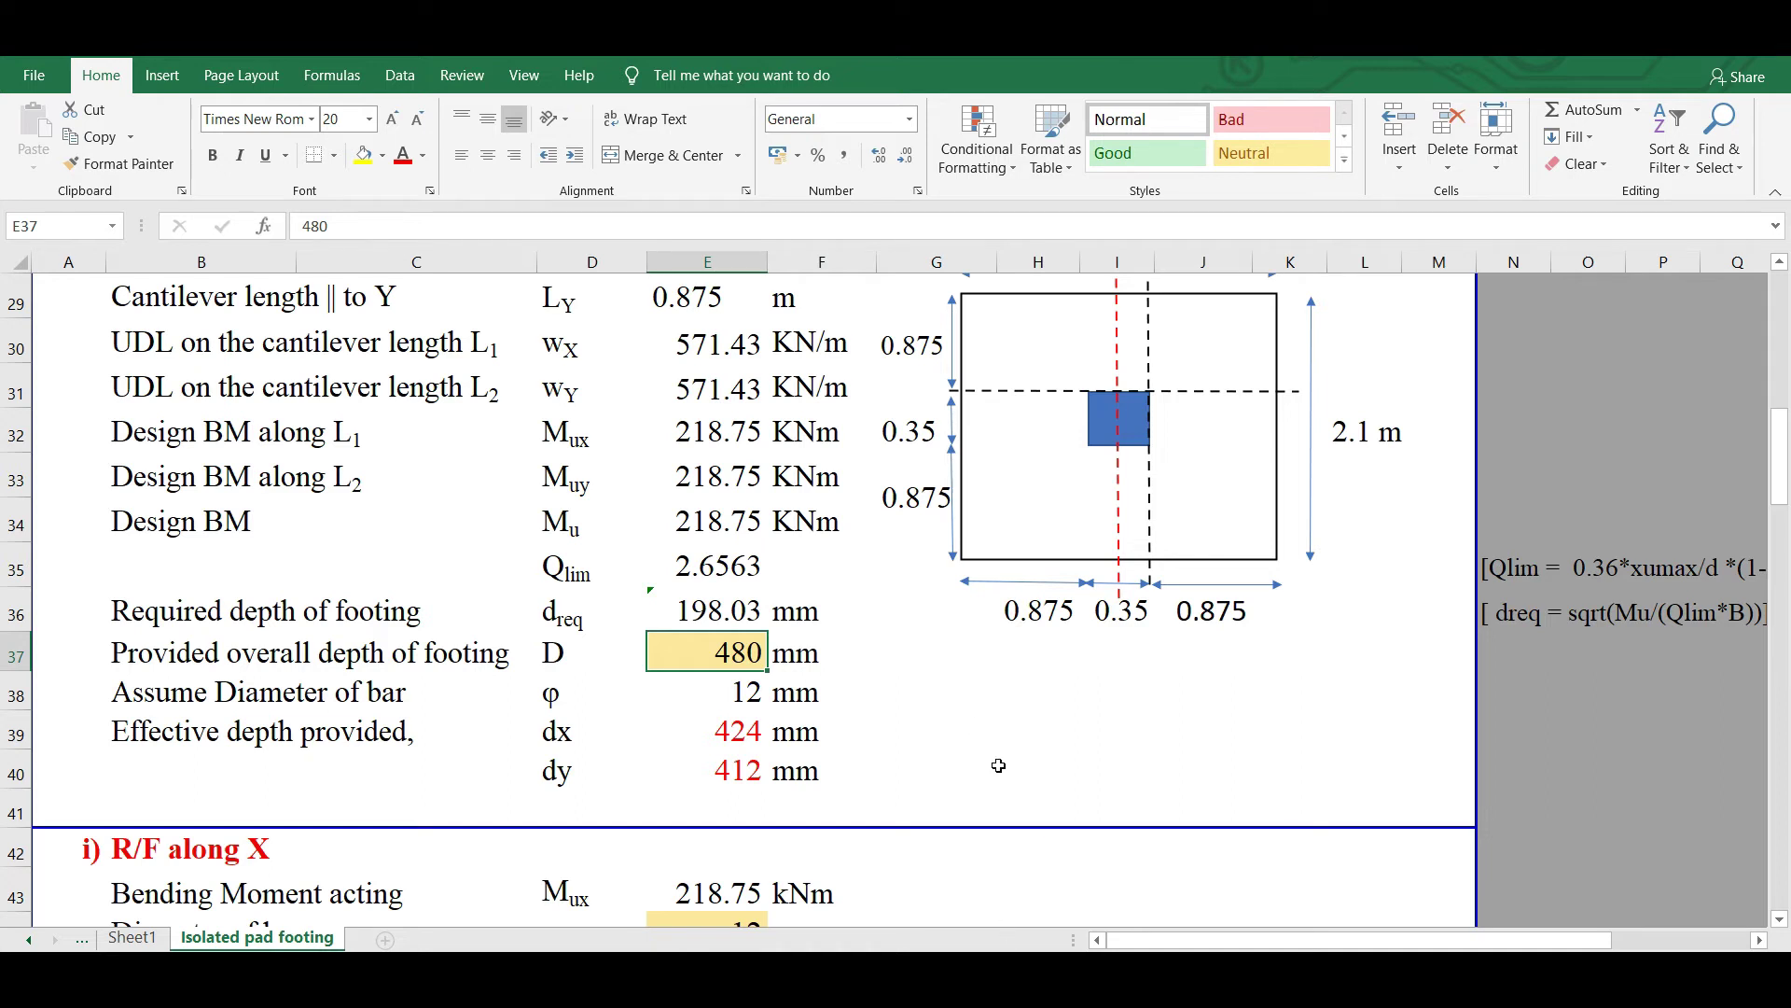
- Check the assumed bar diameter and examine the formula for the effective depth dx with its referenced cells
scroll(655, 693, down, 1)
scroll(656, 693, down, 1)
click(753, 557)
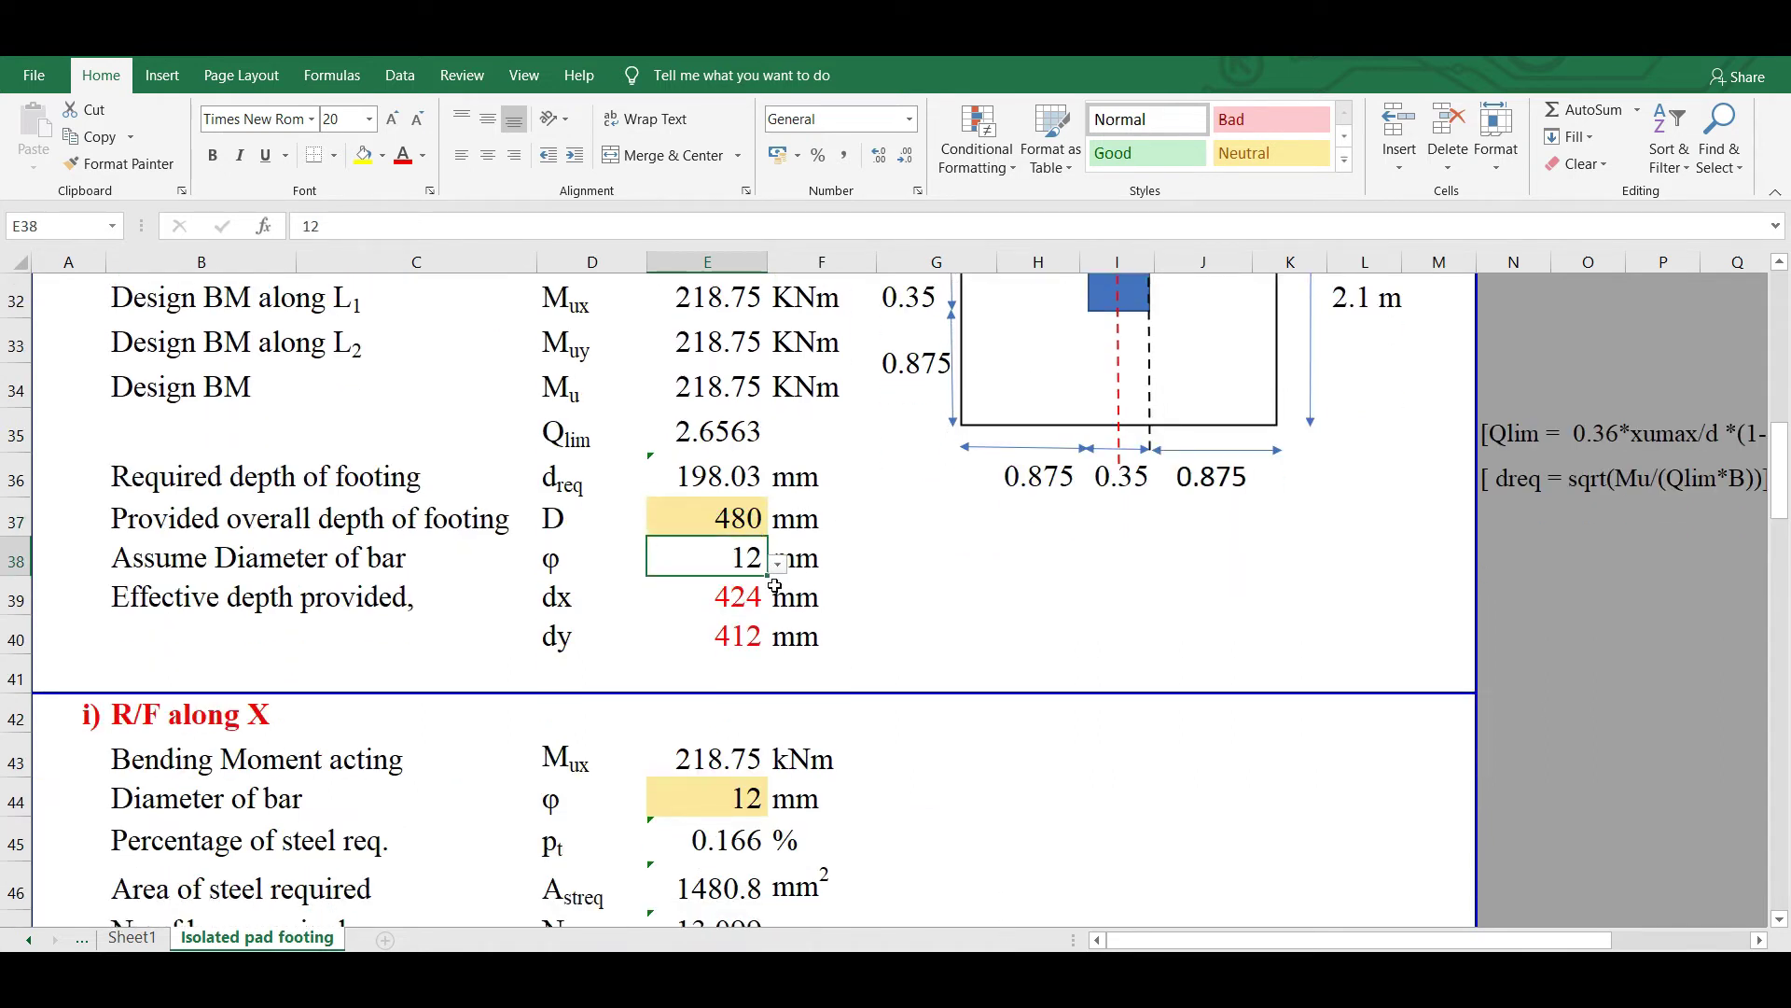
click(736, 594)
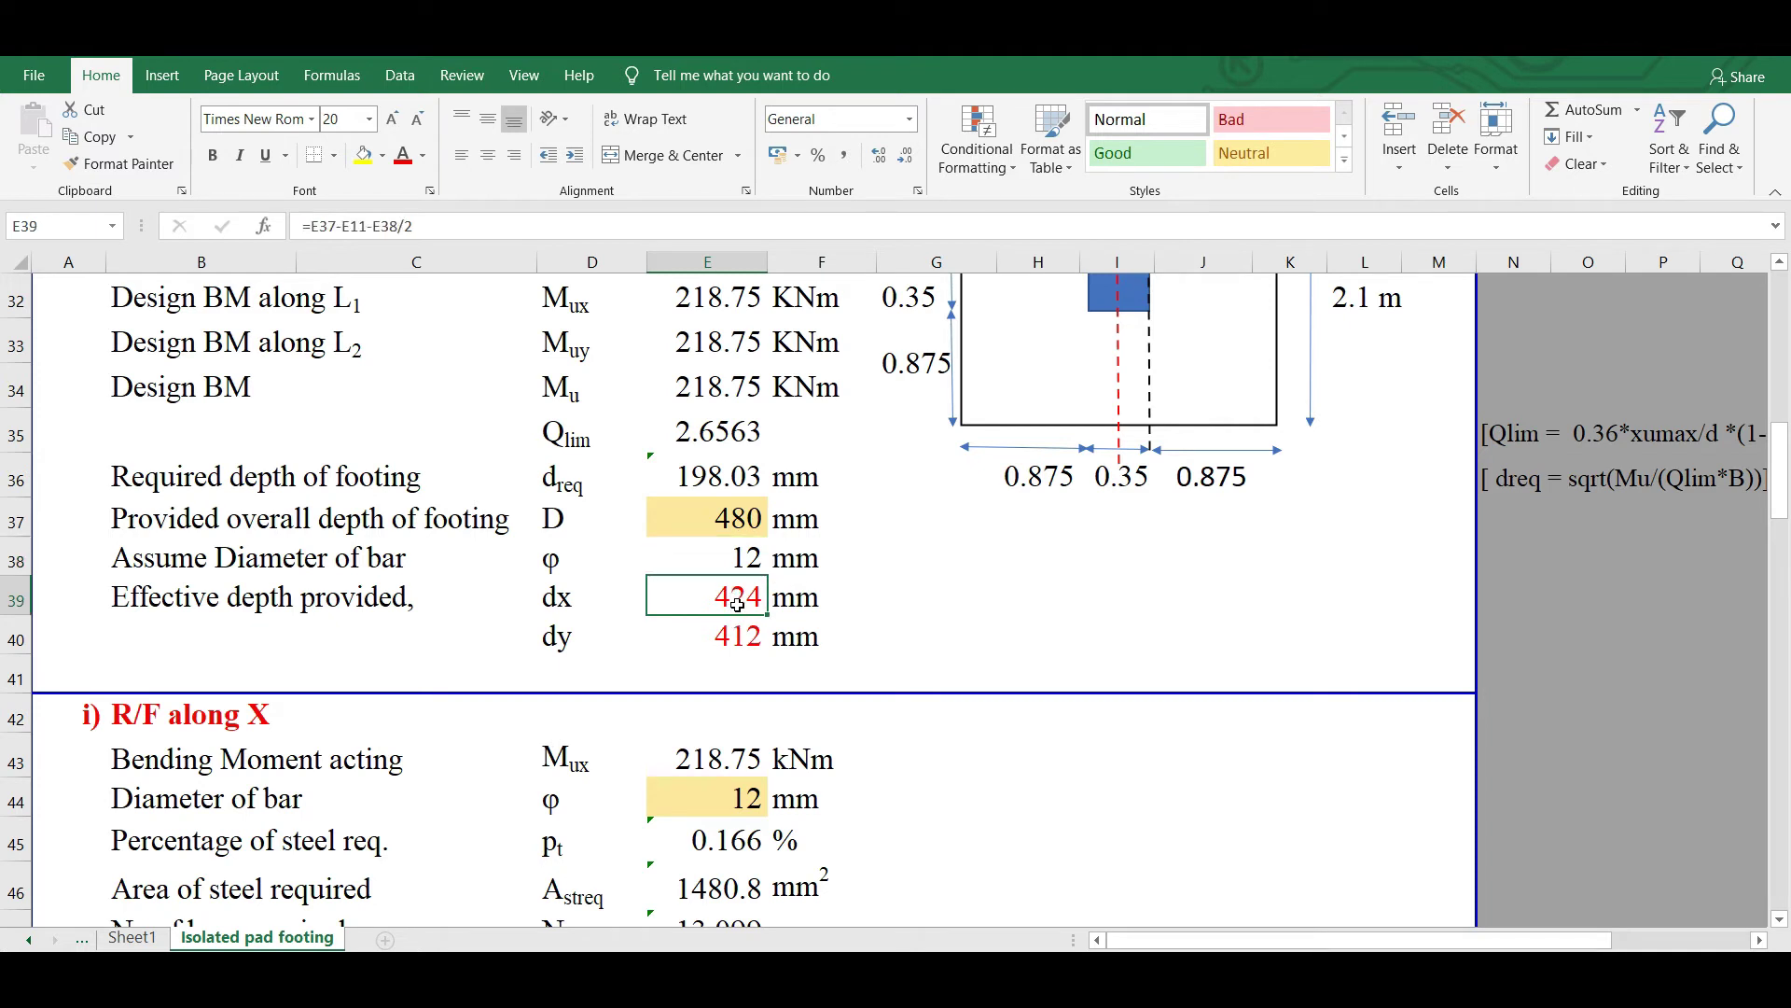
click(327, 226)
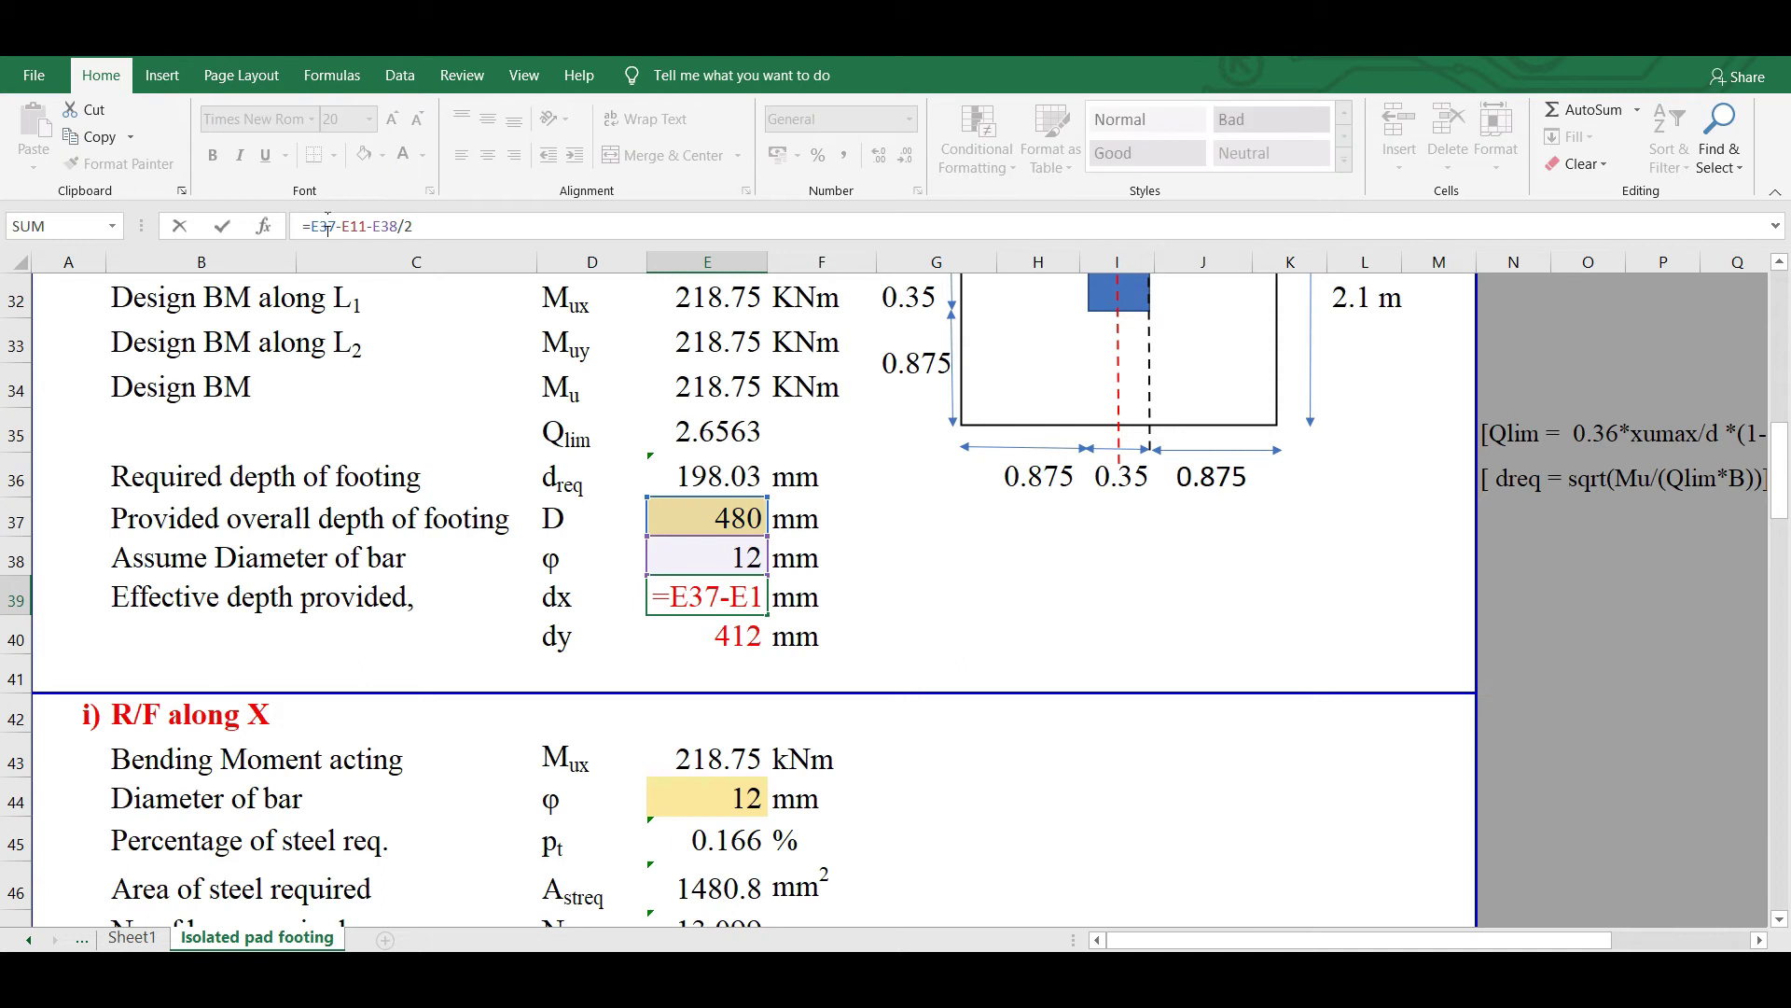
click(384, 226)
key(Return)
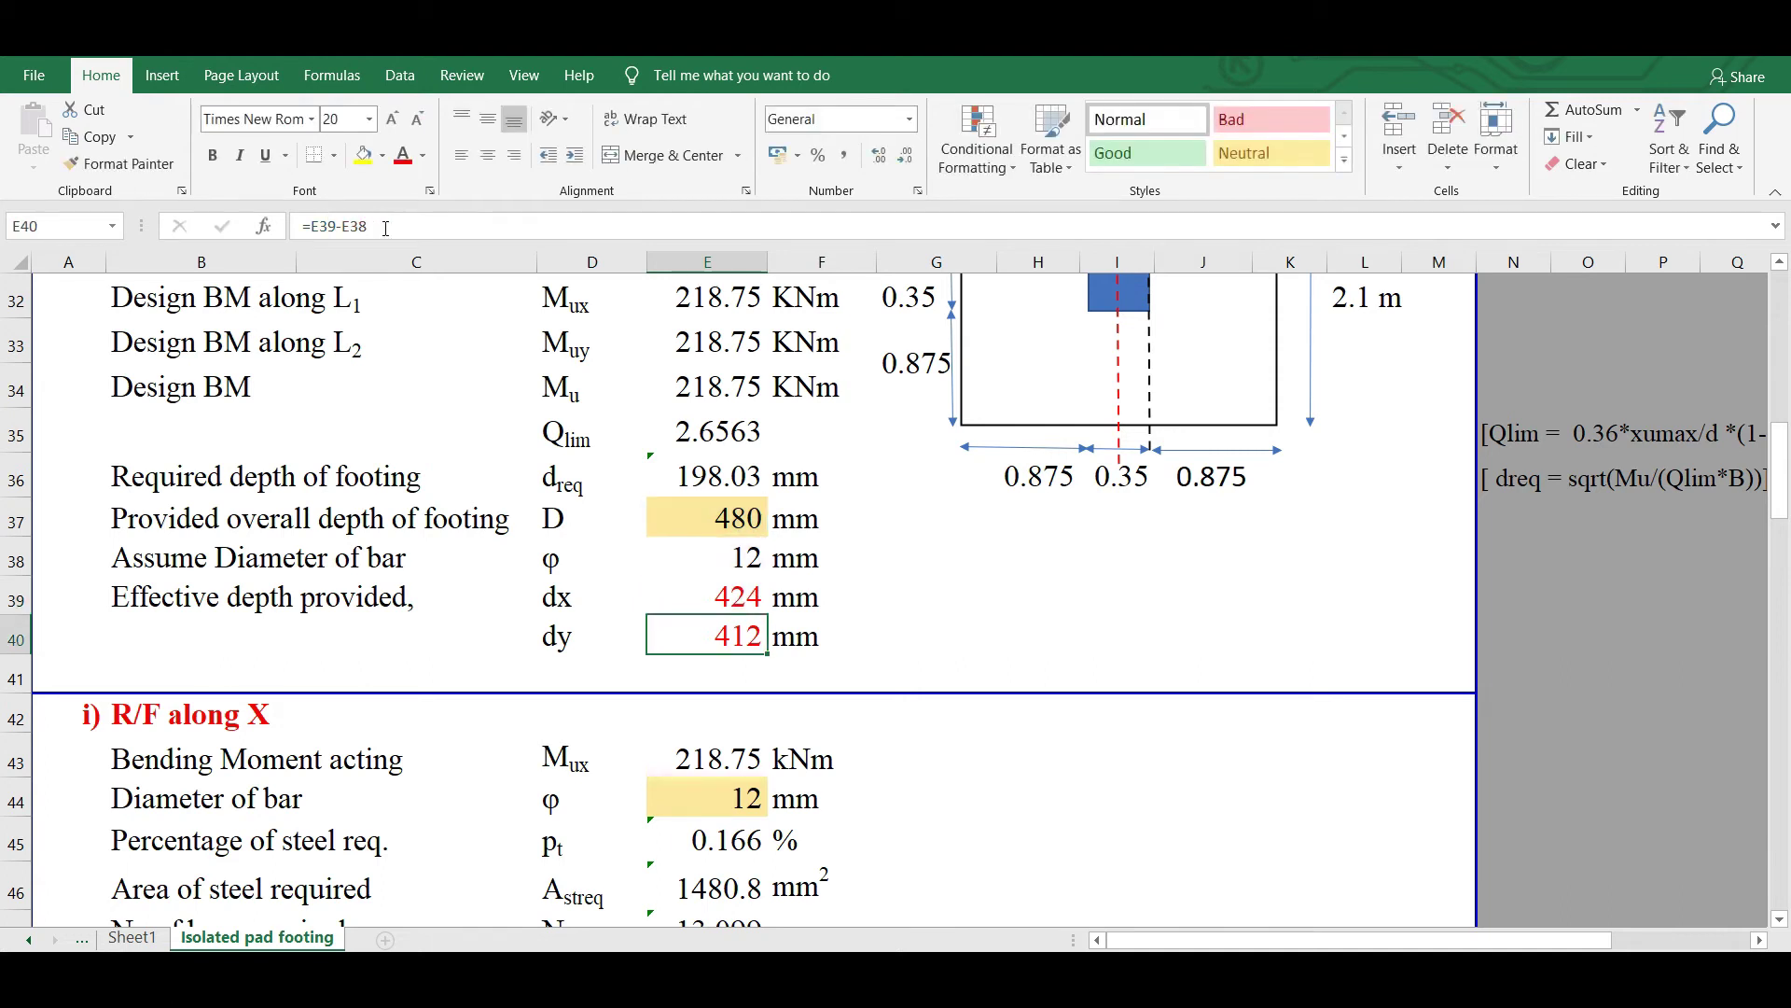
- Examine the formula for the effective depth dy and the cells it references
click(320, 226)
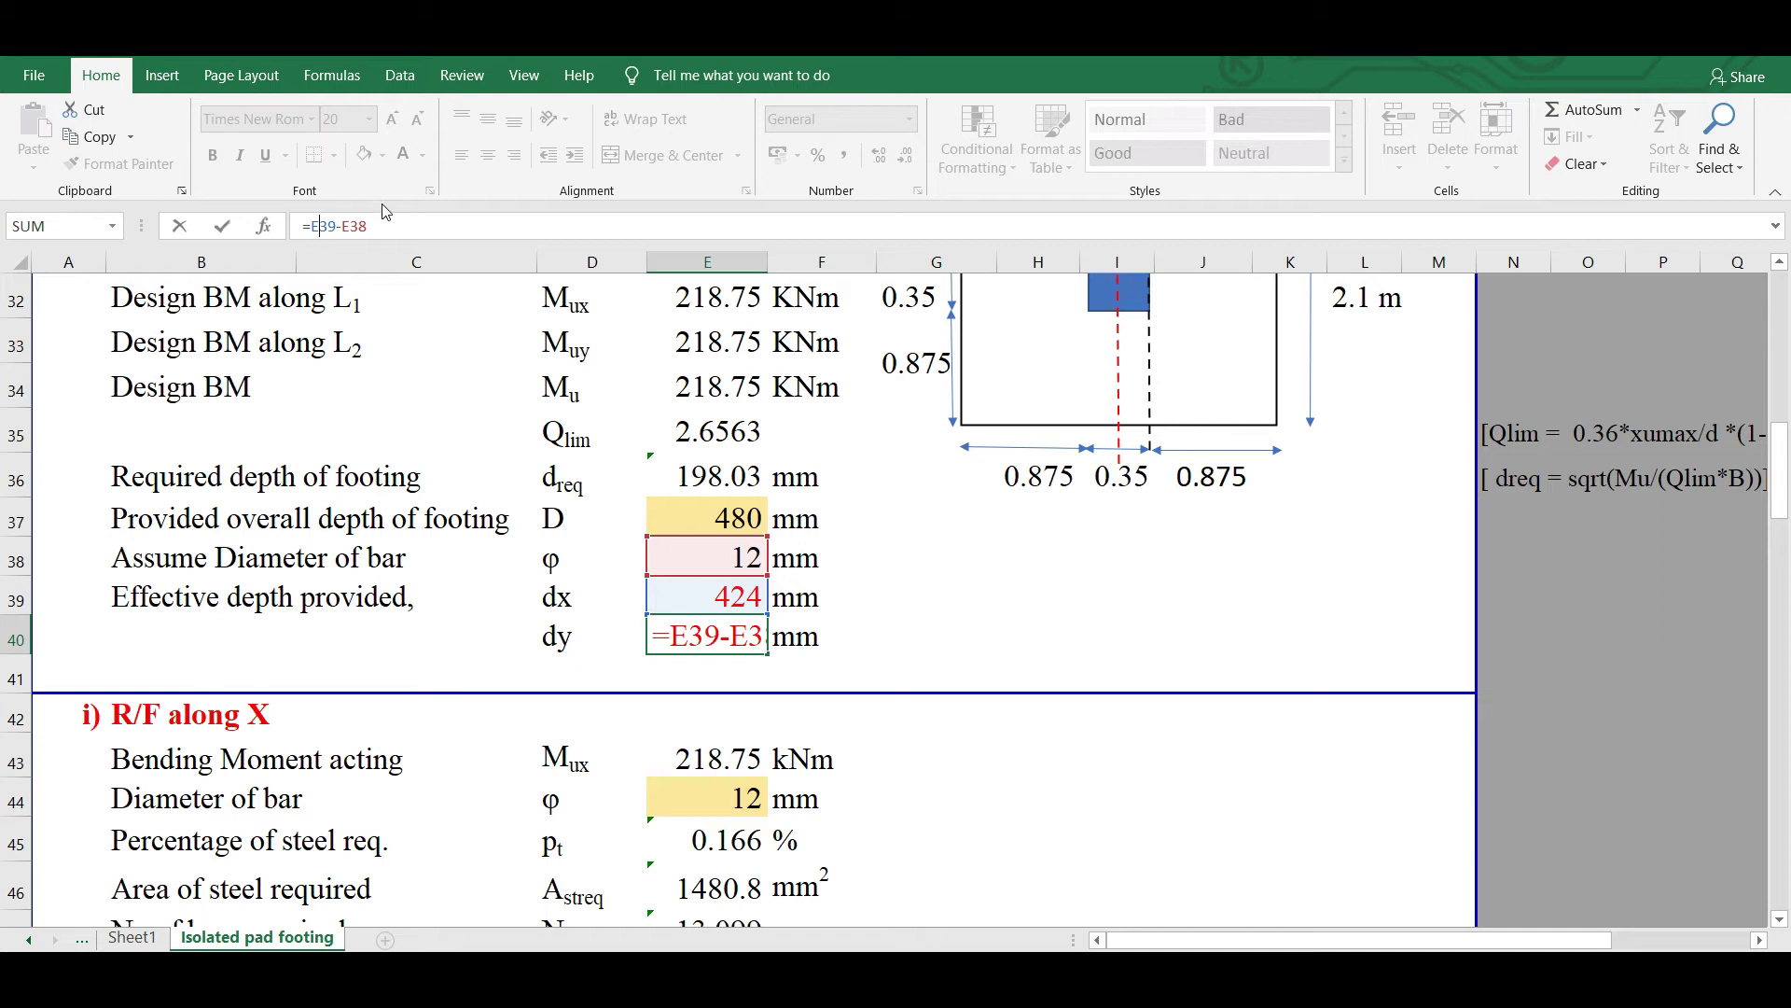
key(Return)
scroll(919, 508, down, 1)
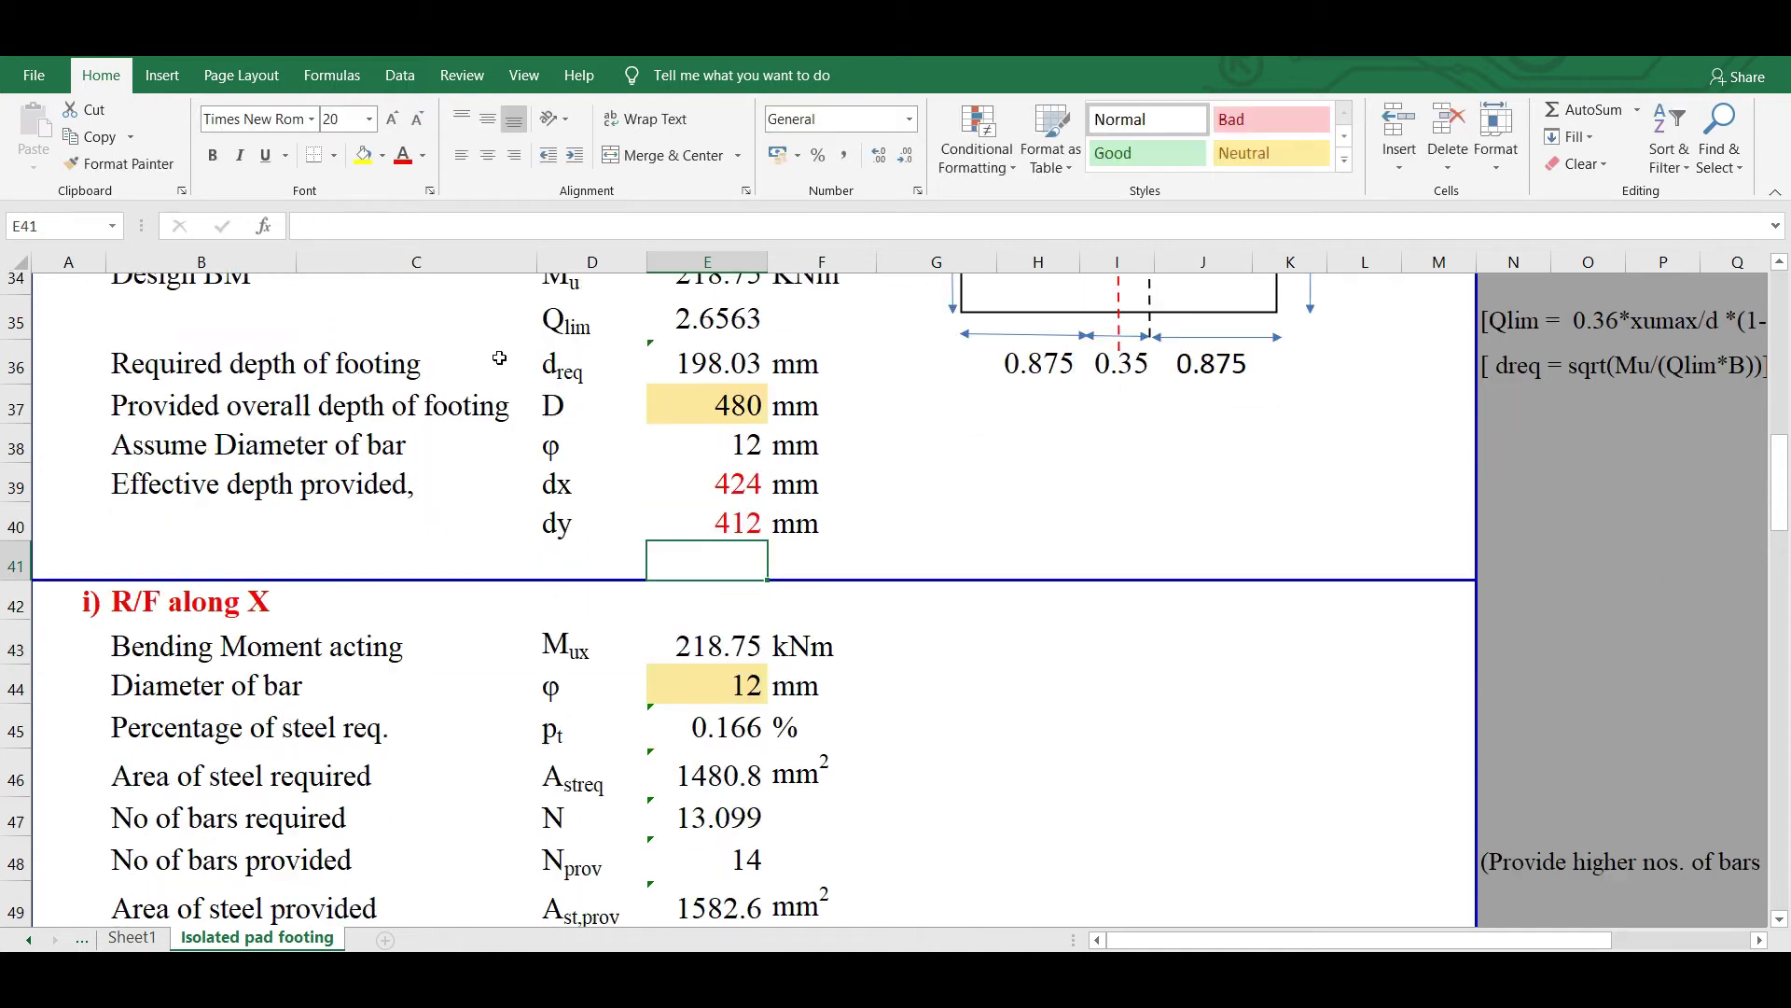
click(914, 499)
click(908, 459)
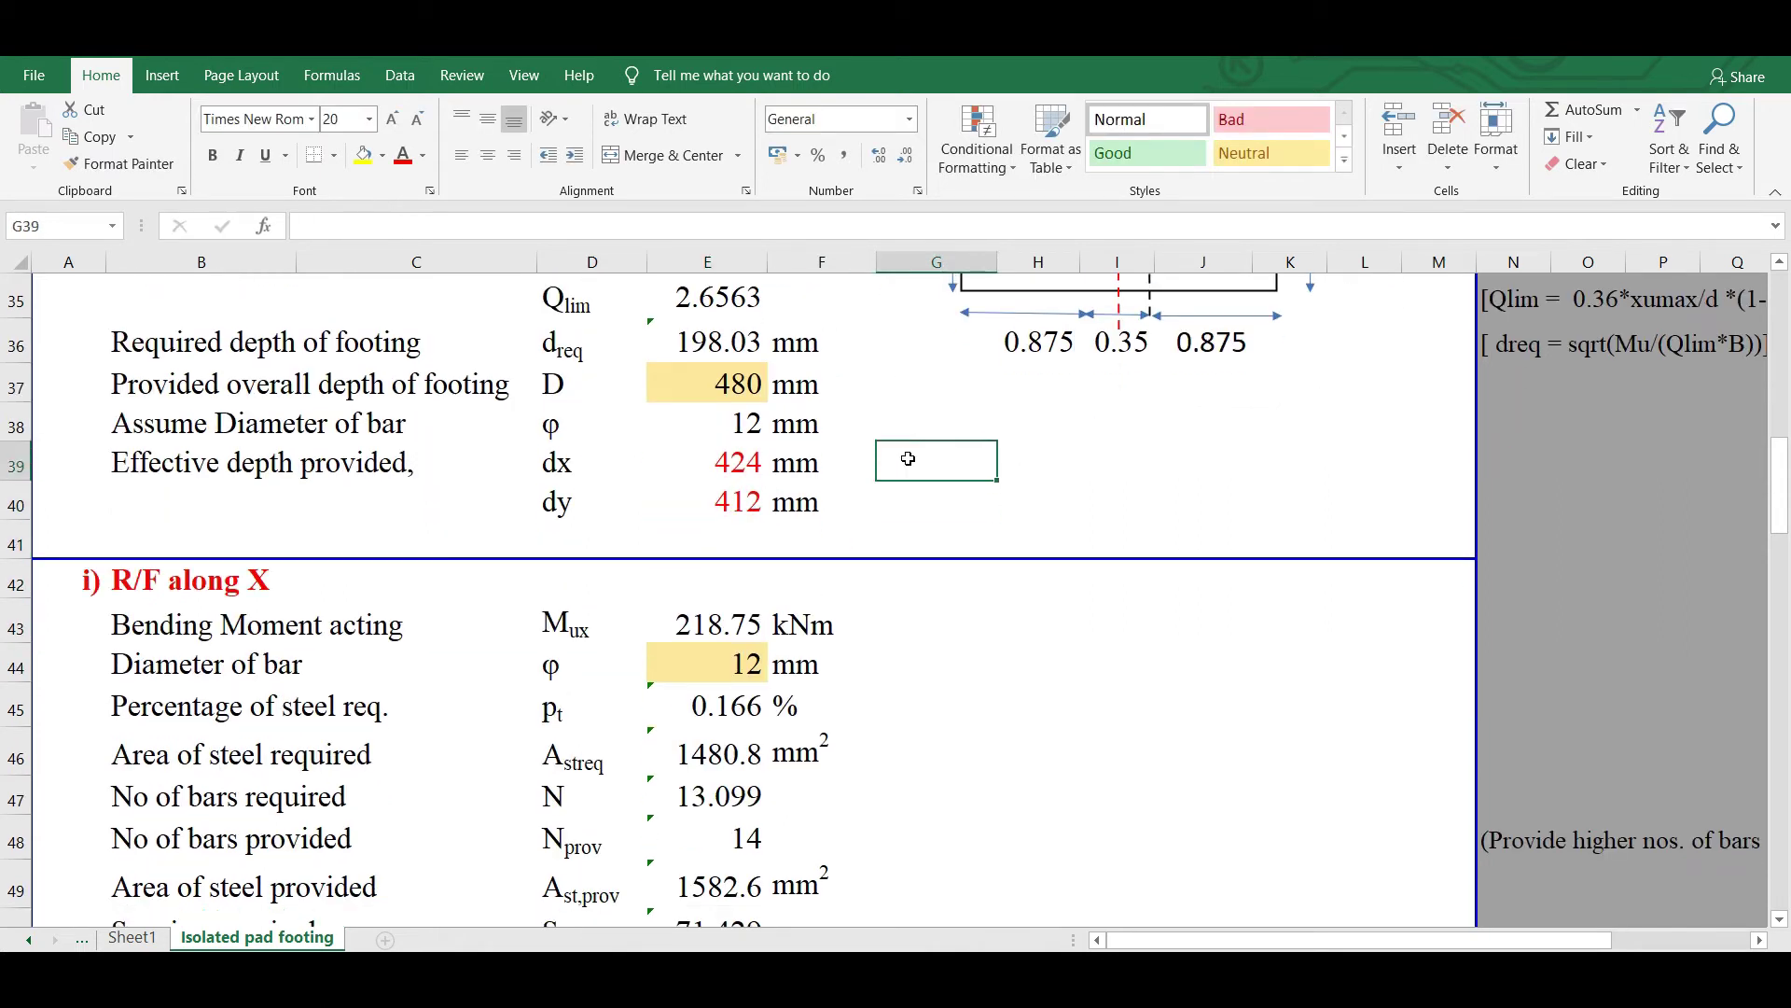
click(917, 499)
scroll(912, 499, up, 1)
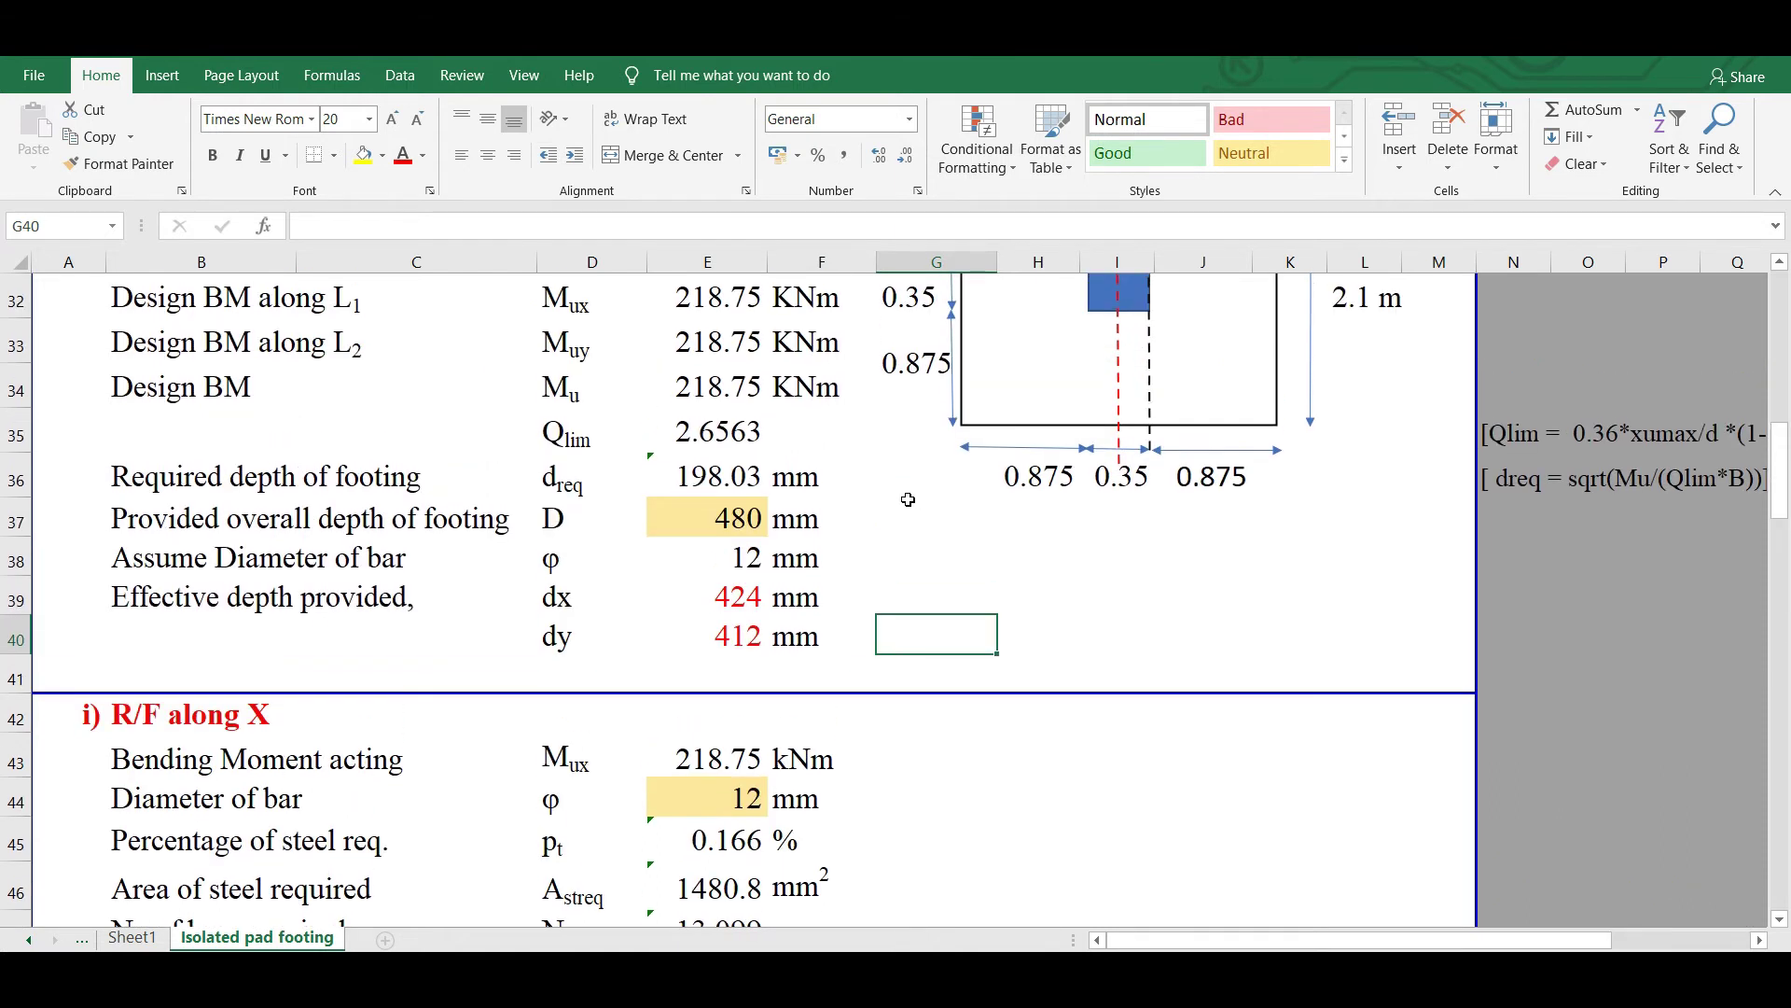
- Review the reinforcement calculations along X and the CONCATENATE formula that summarizes the bars to provide
scroll(907, 501, down, 1)
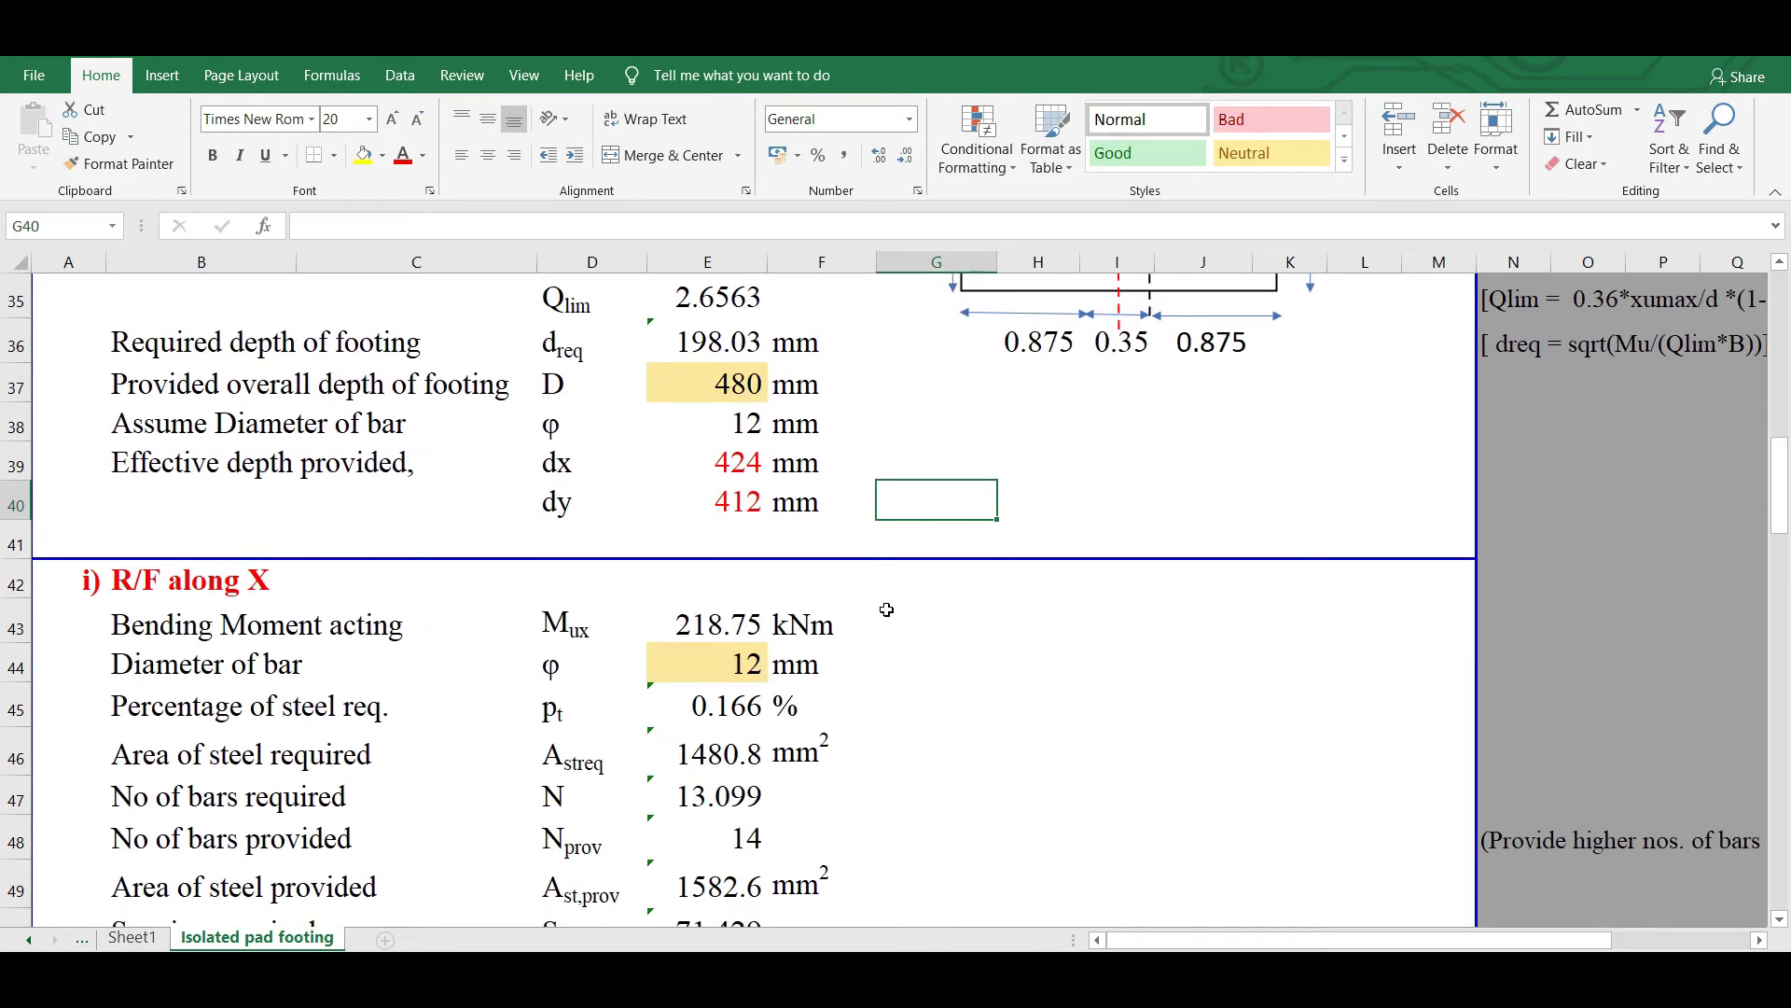
scroll(886, 610, down, 2)
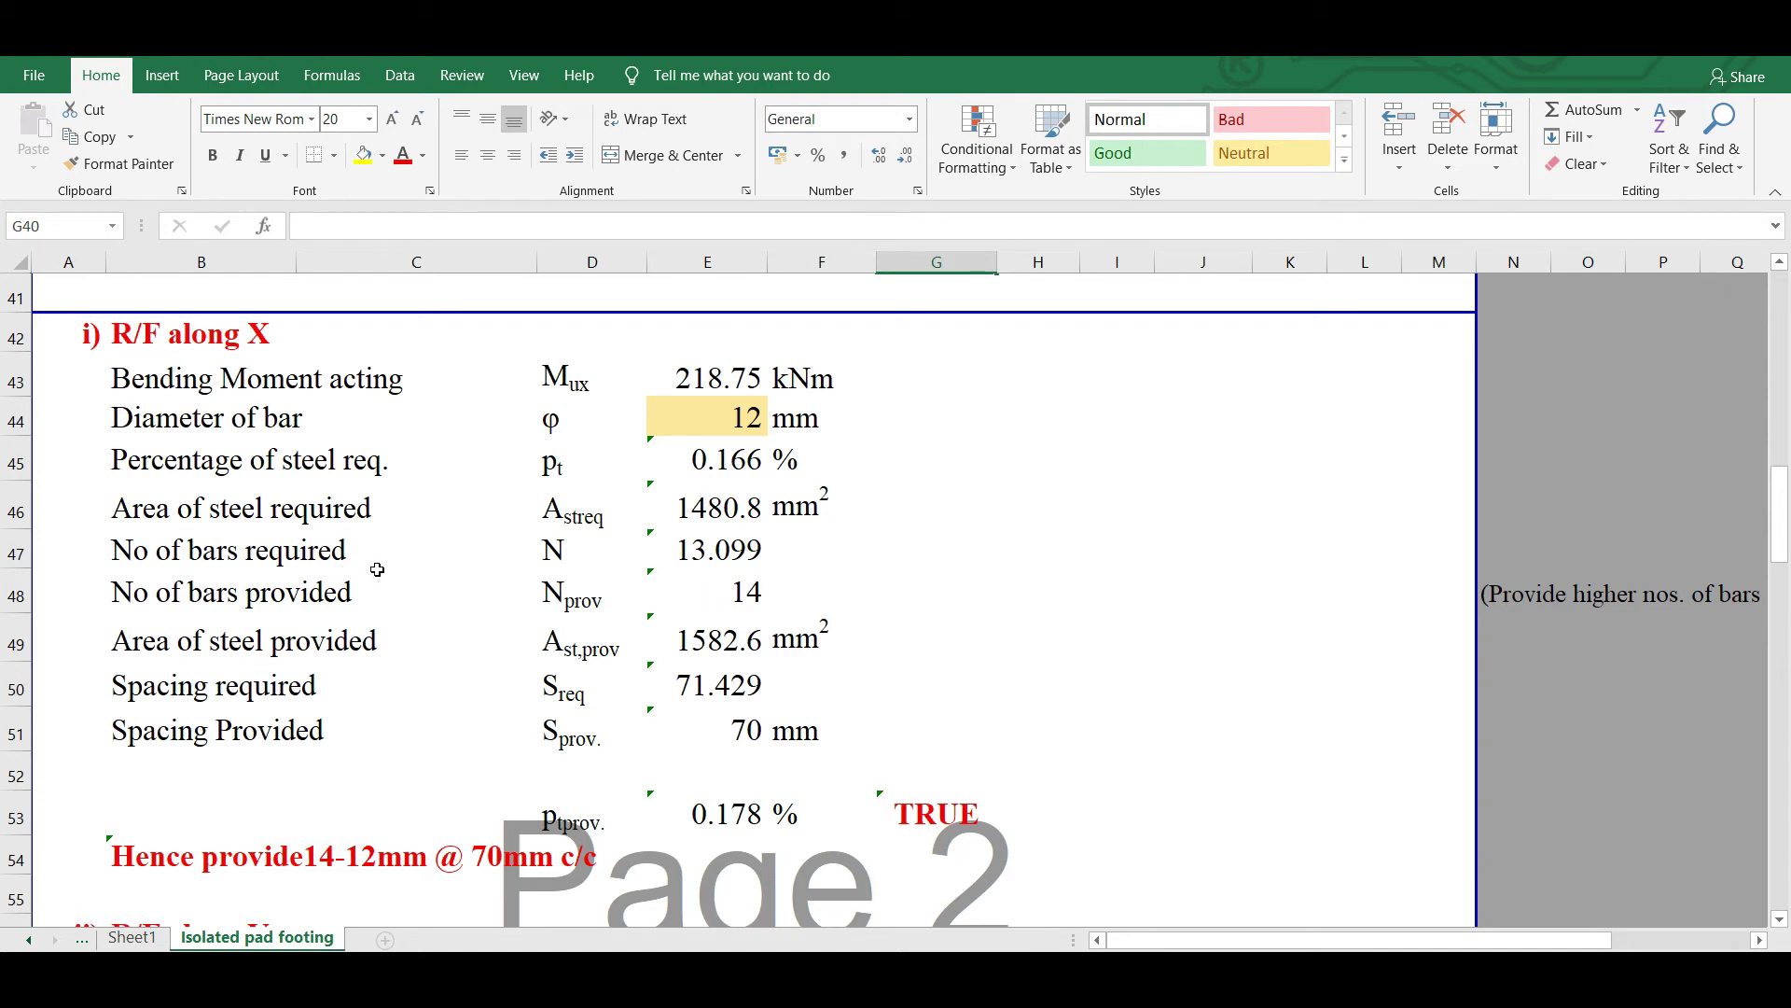
scroll(586, 575, down, 1)
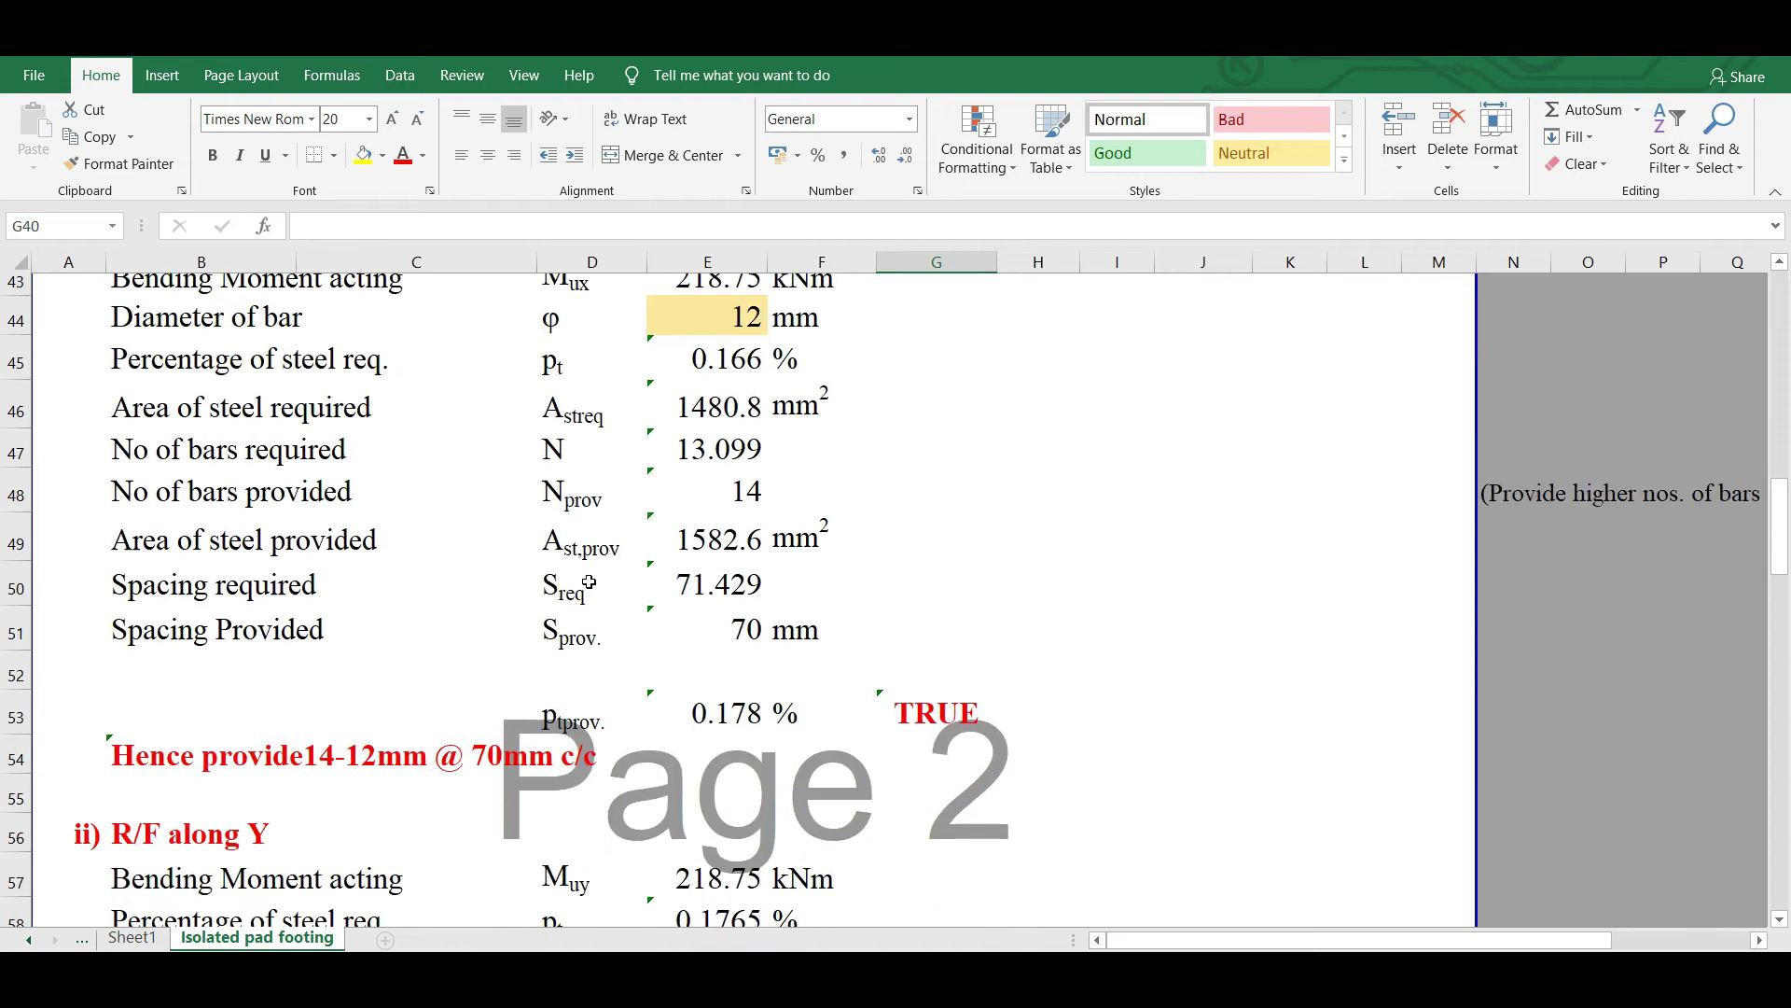
click(174, 736)
scroll(322, 714, up, 1)
scroll(373, 737, down, 1)
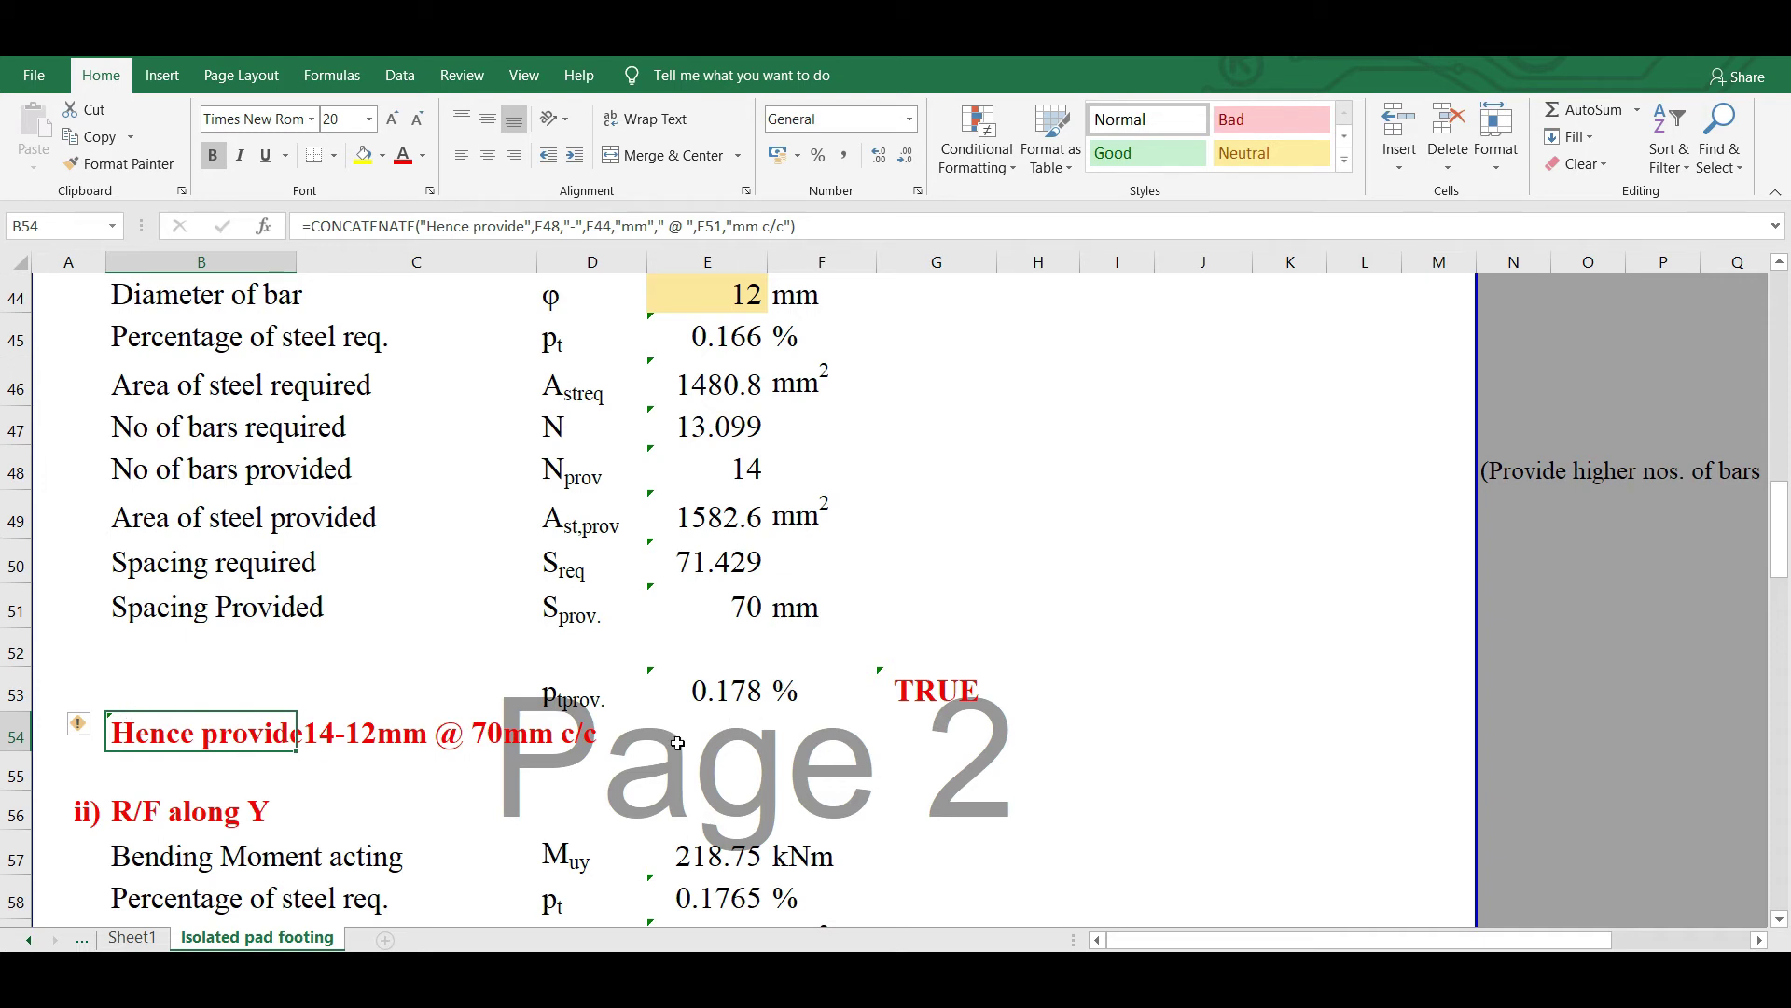
- Review the reinforcement calculations along Y, checking the number of bars provided, the bar diameter and the spacing provided
scroll(261, 604, down, 3)
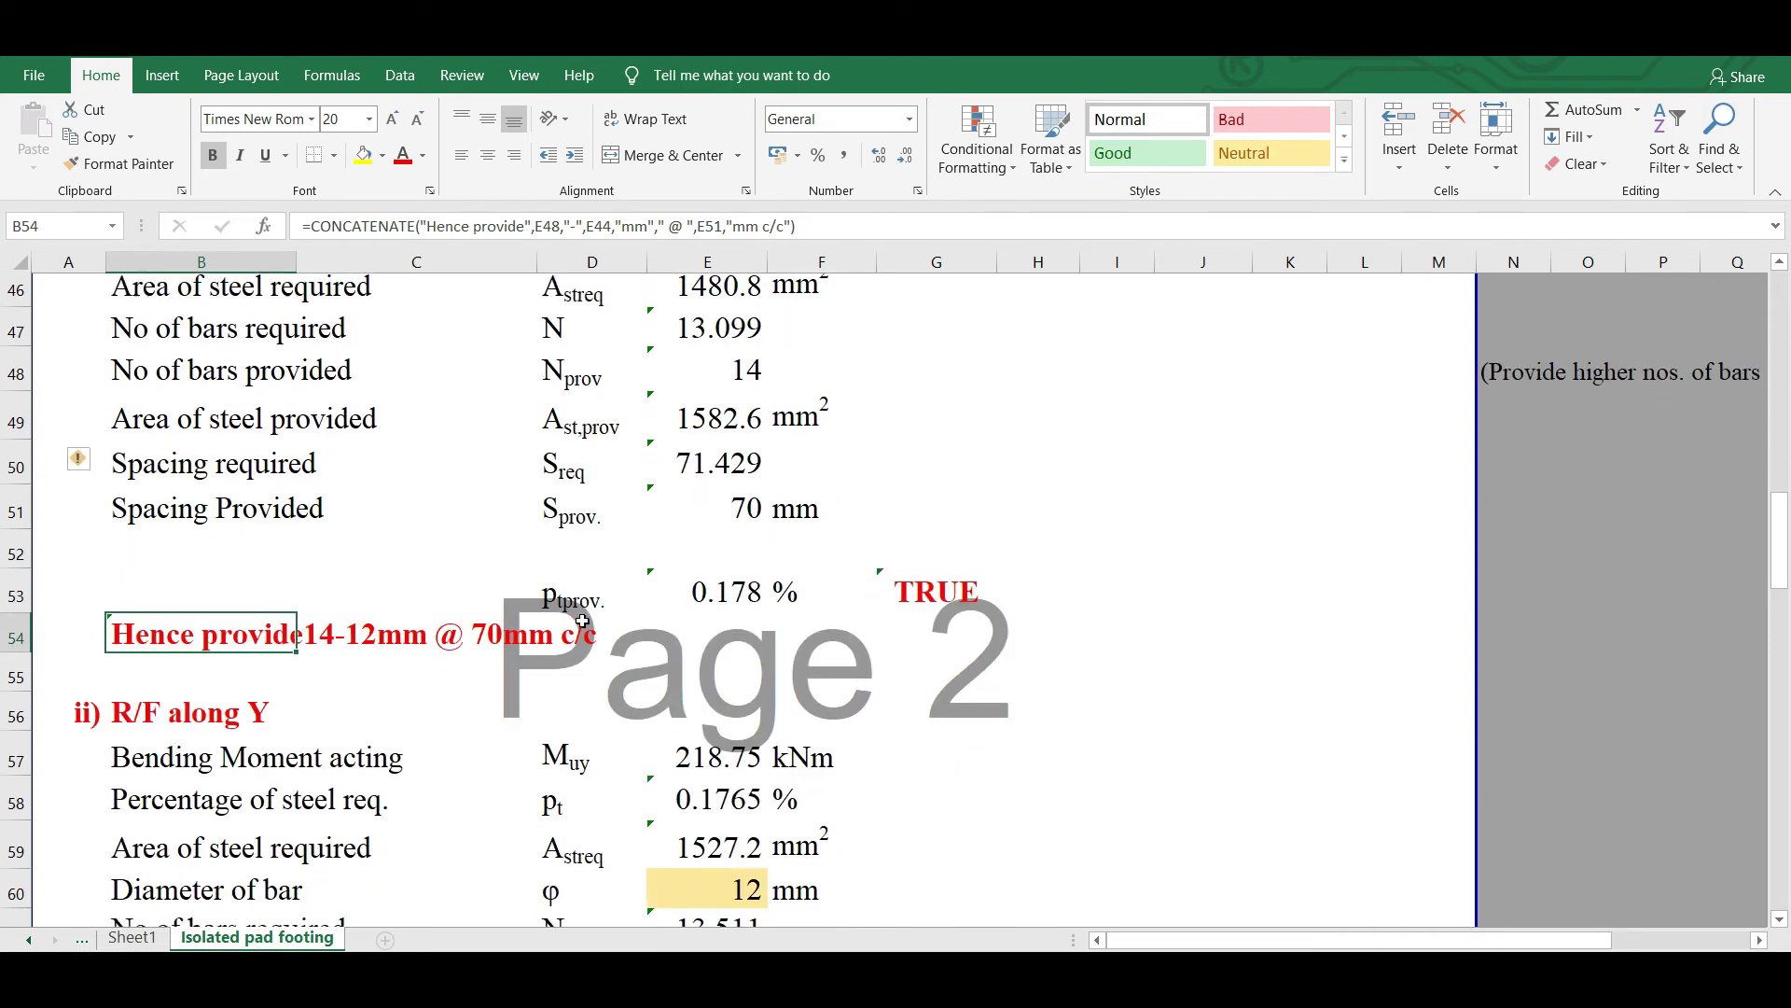
click(720, 678)
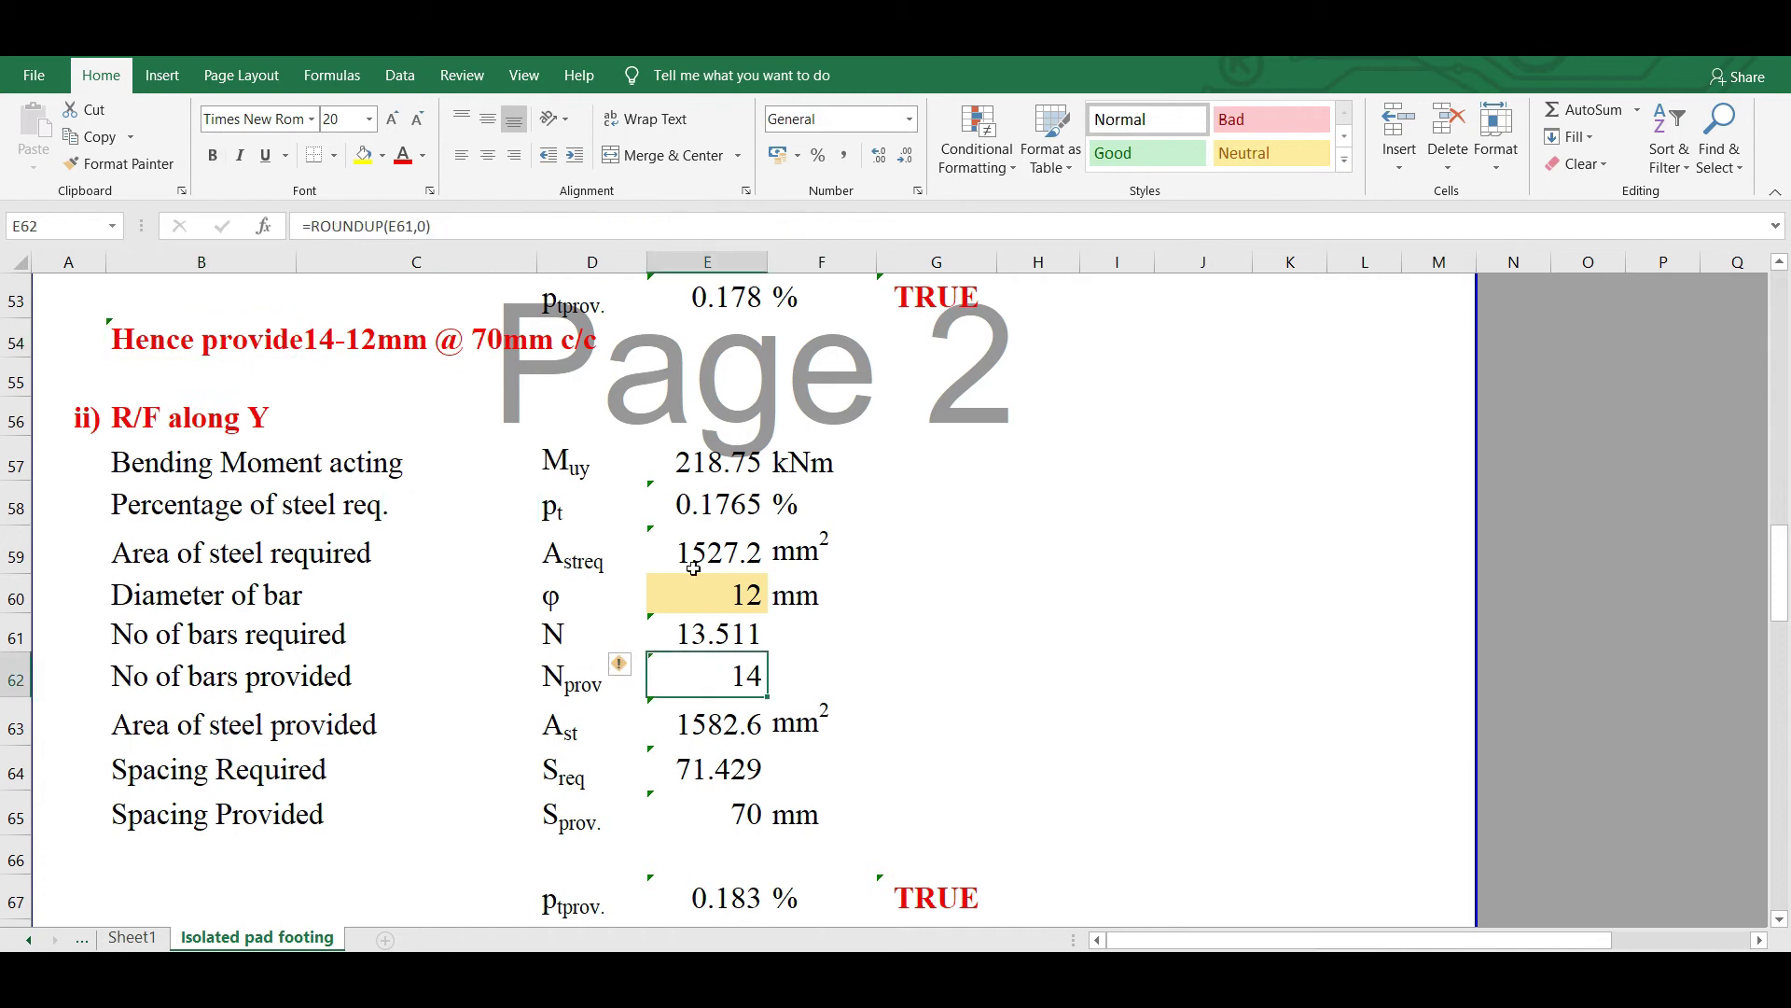
click(710, 605)
click(731, 804)
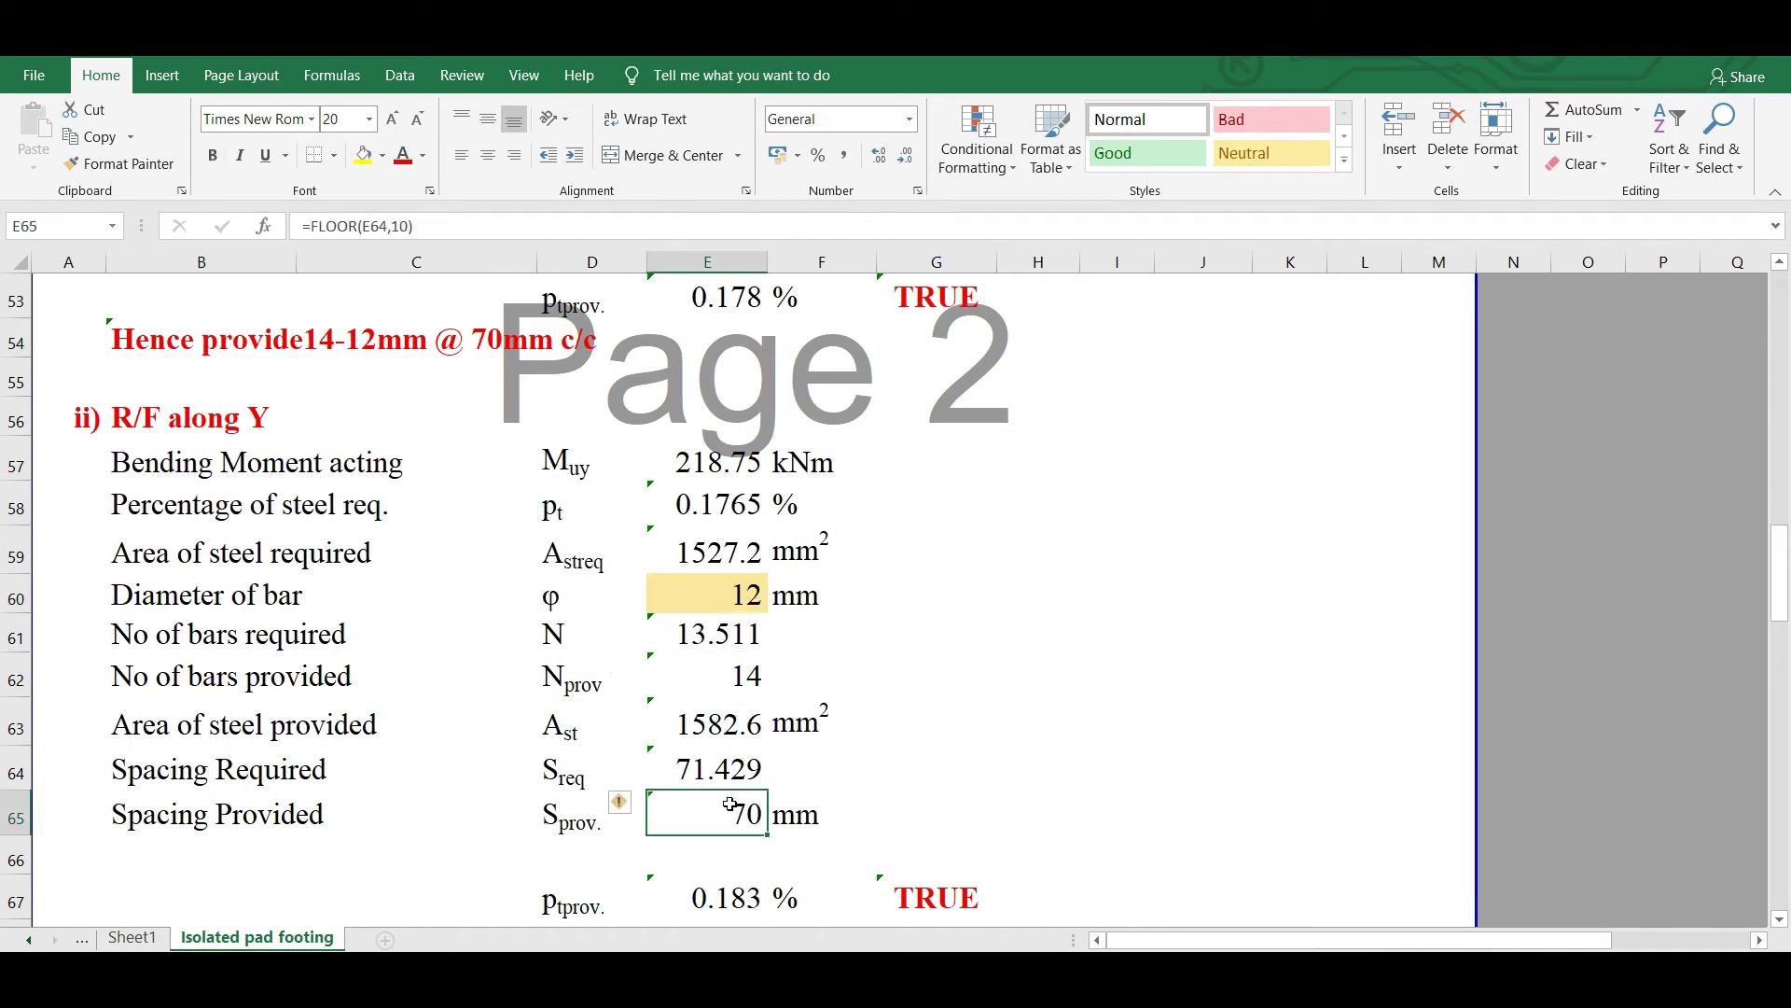
scroll(940, 672, down, 3)
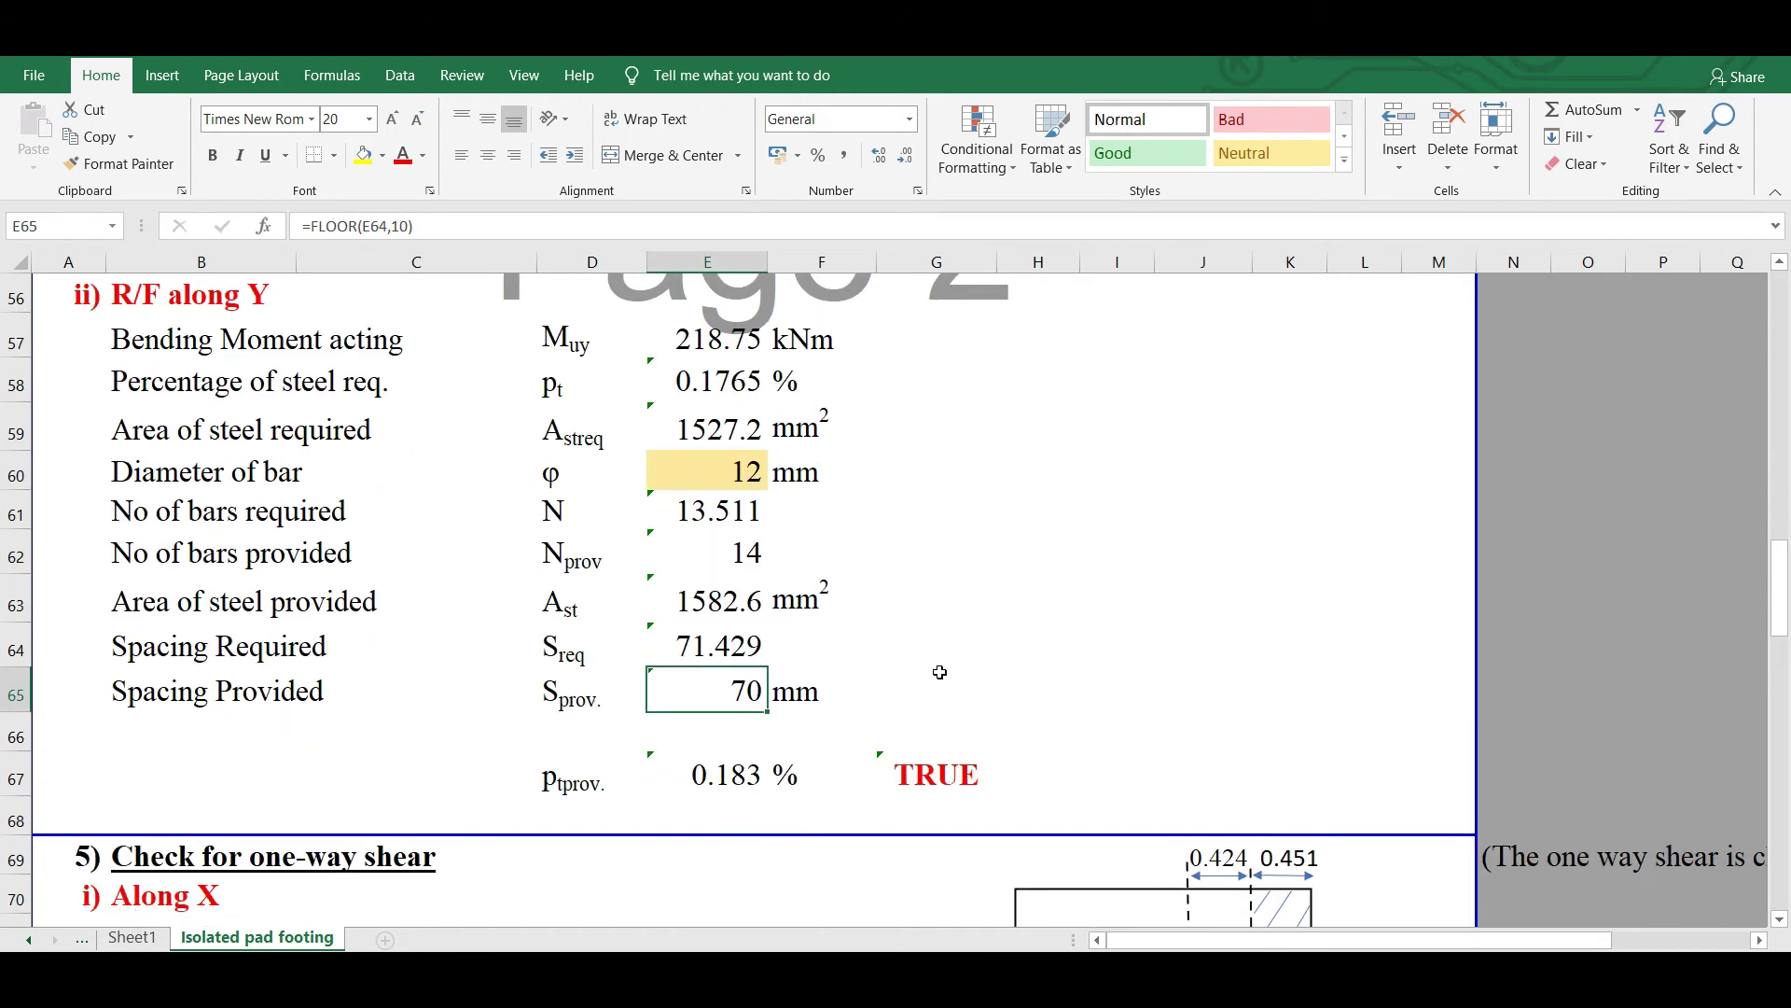
- Examine the Vu formula for one-way shear along X and trace its reference to the net upward pressure
scroll(940, 672, down, 2)
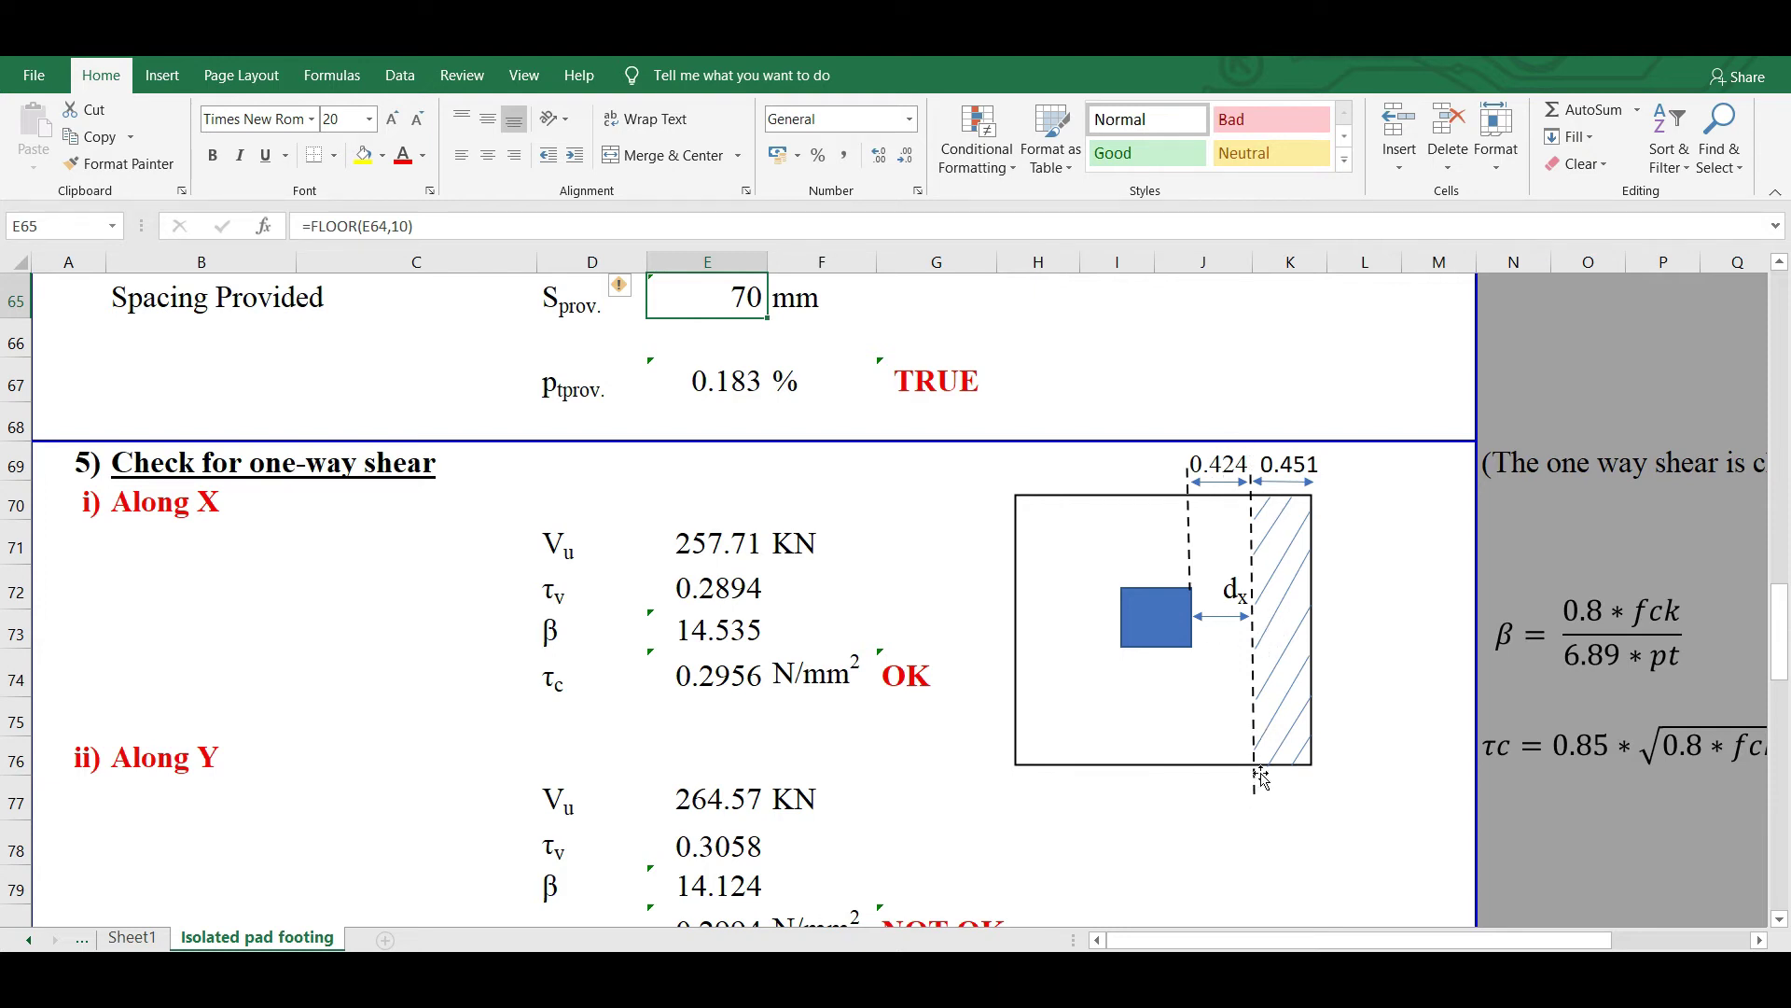
click(718, 543)
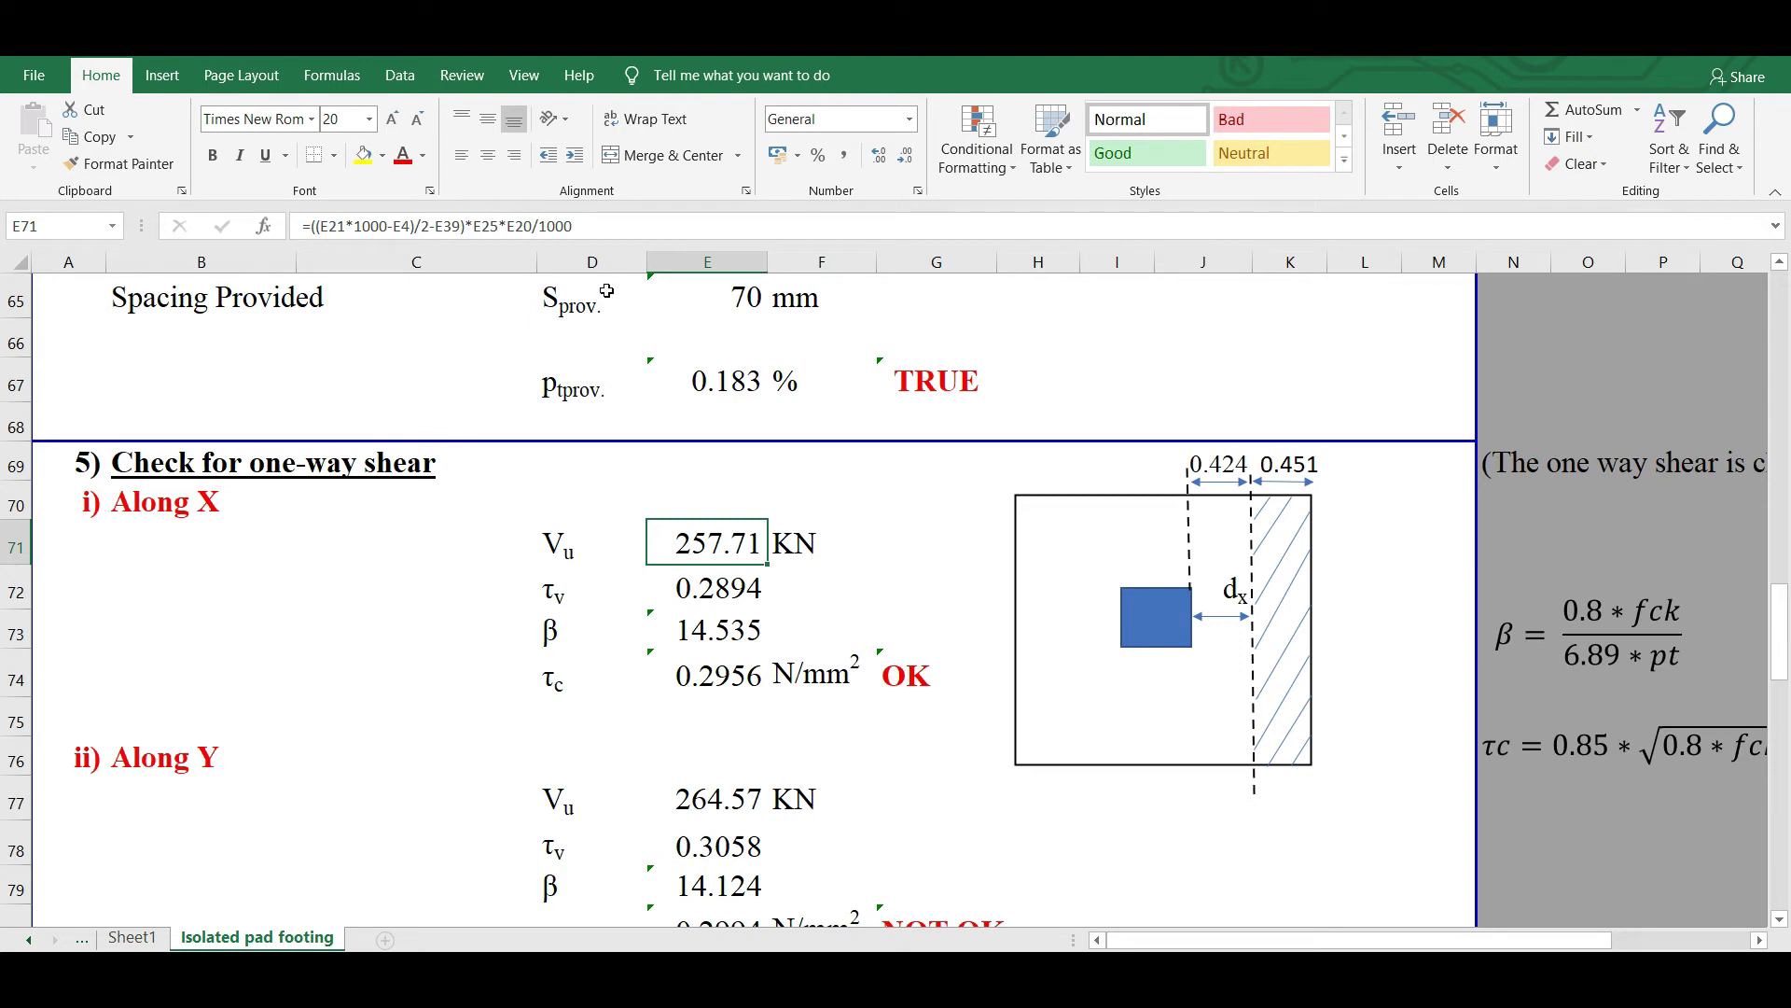
click(454, 217)
scroll(789, 662, up, 9)
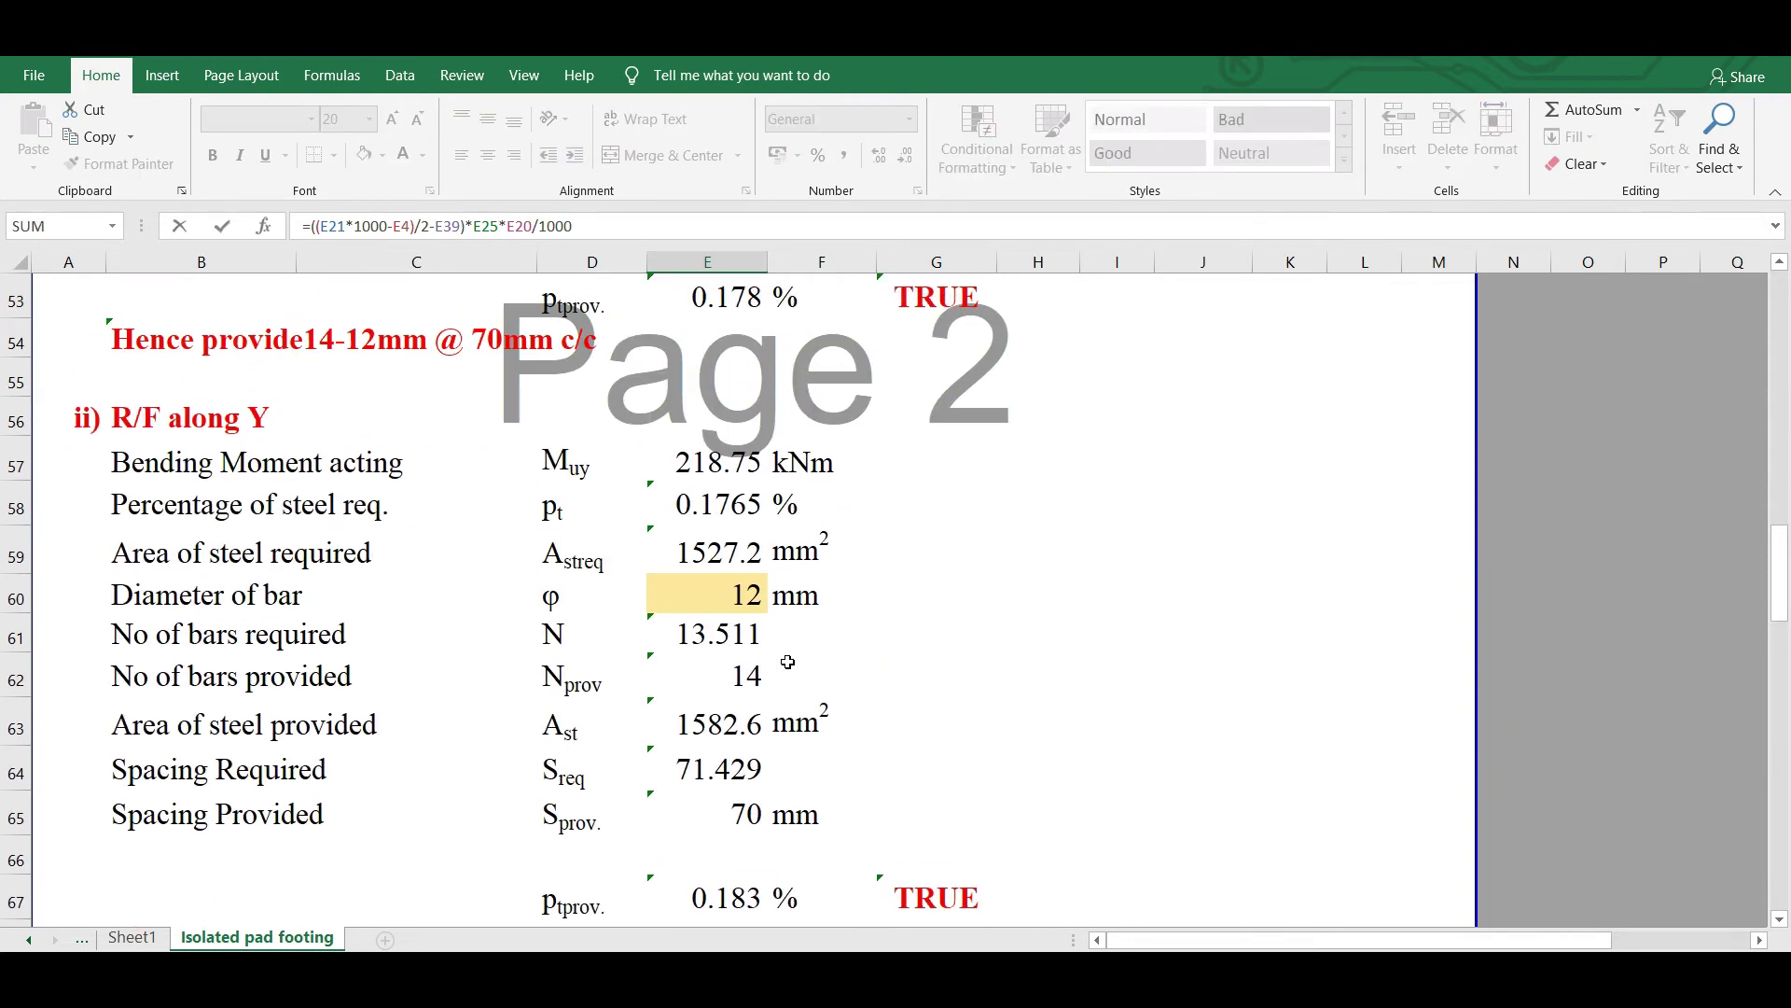
scroll(788, 662, up, 5)
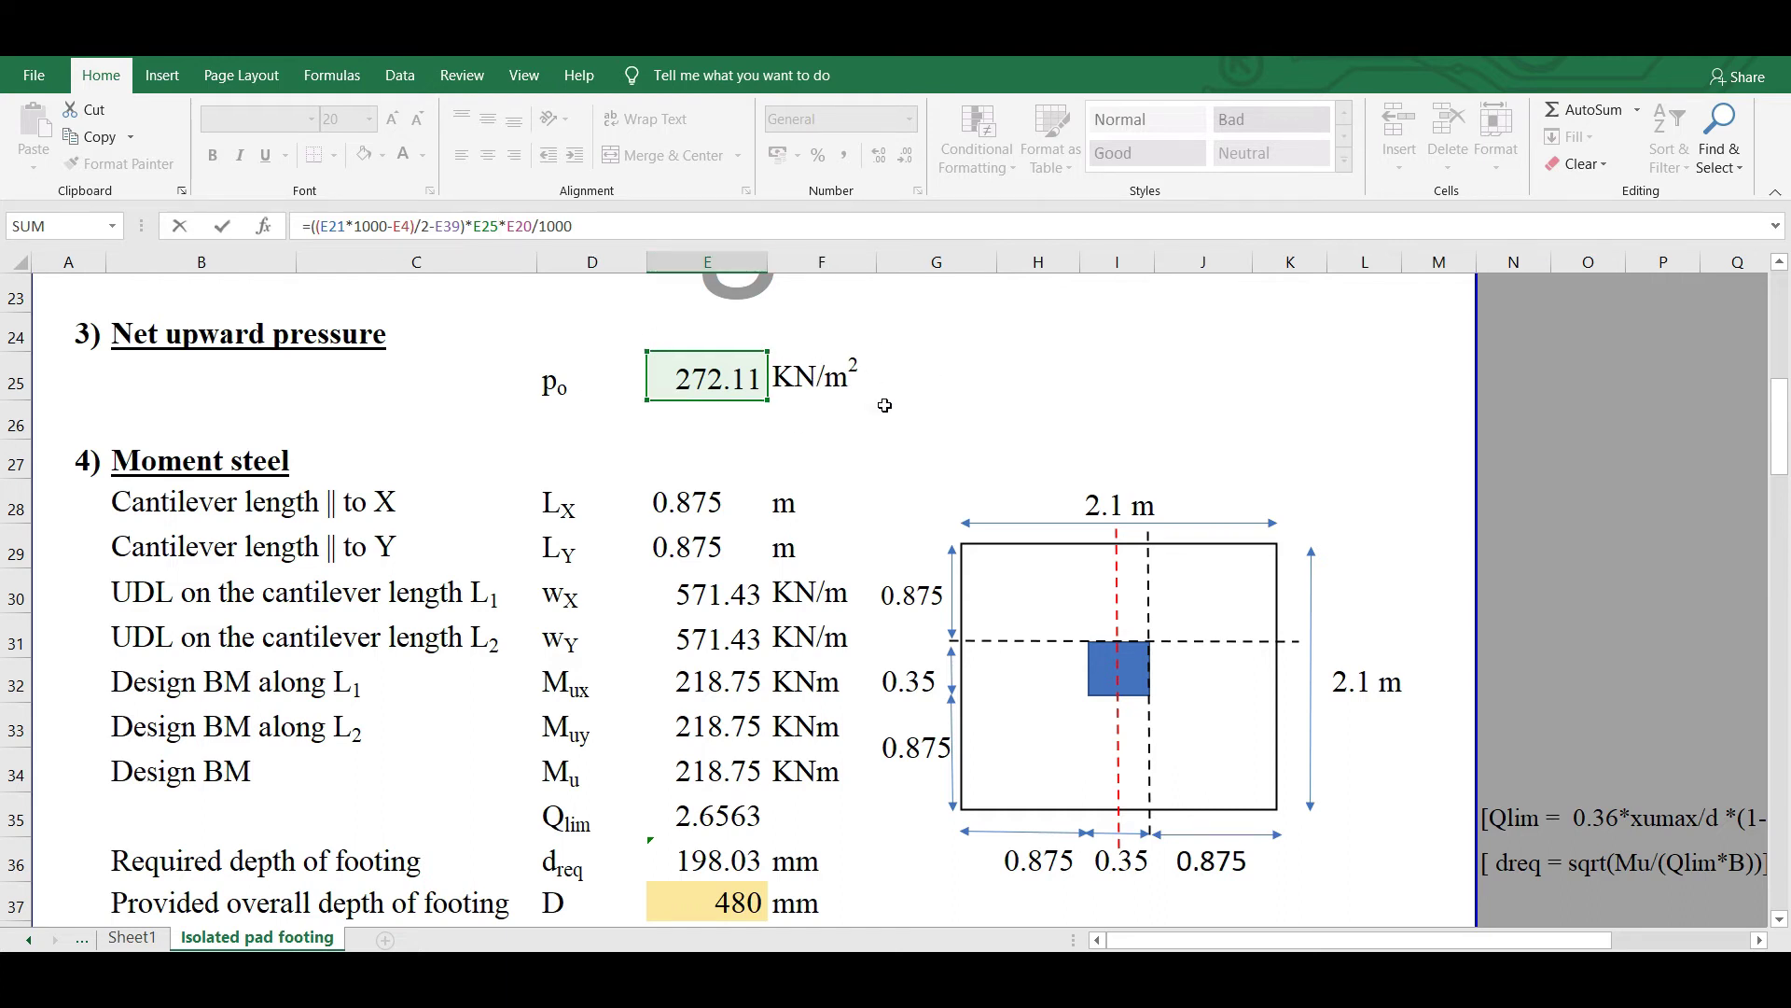
scroll(884, 404, down, 10)
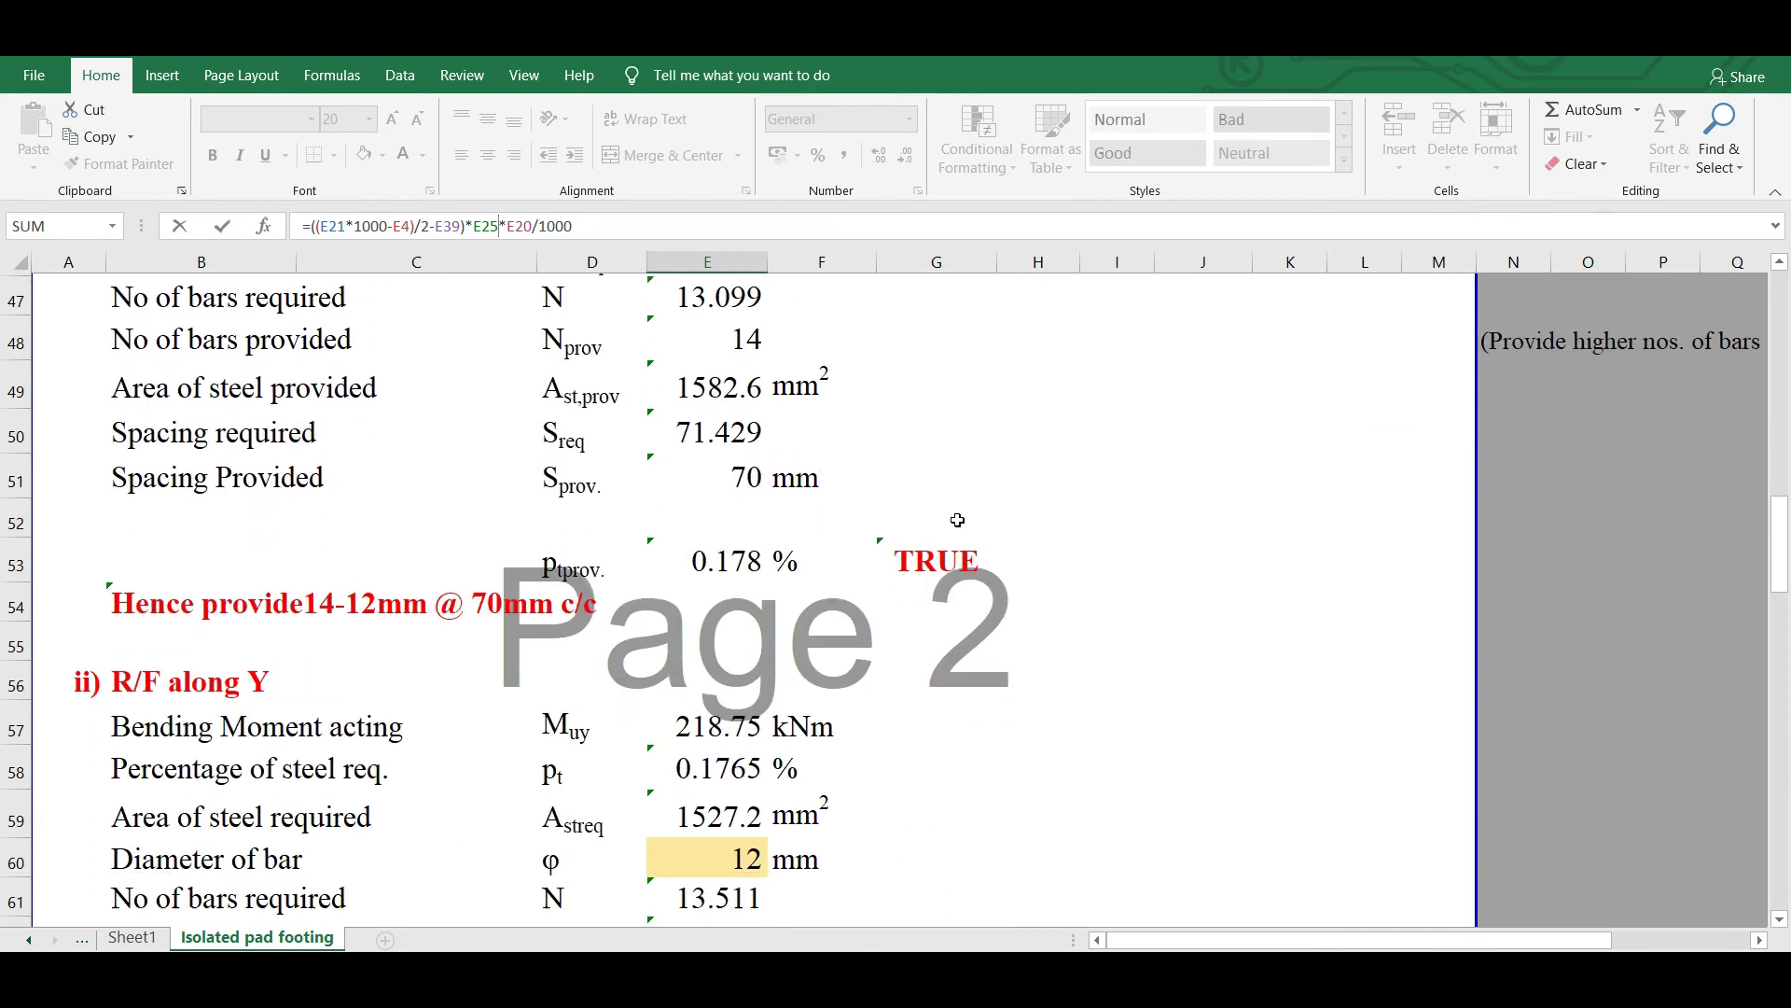
scroll(1039, 609, down, 3)
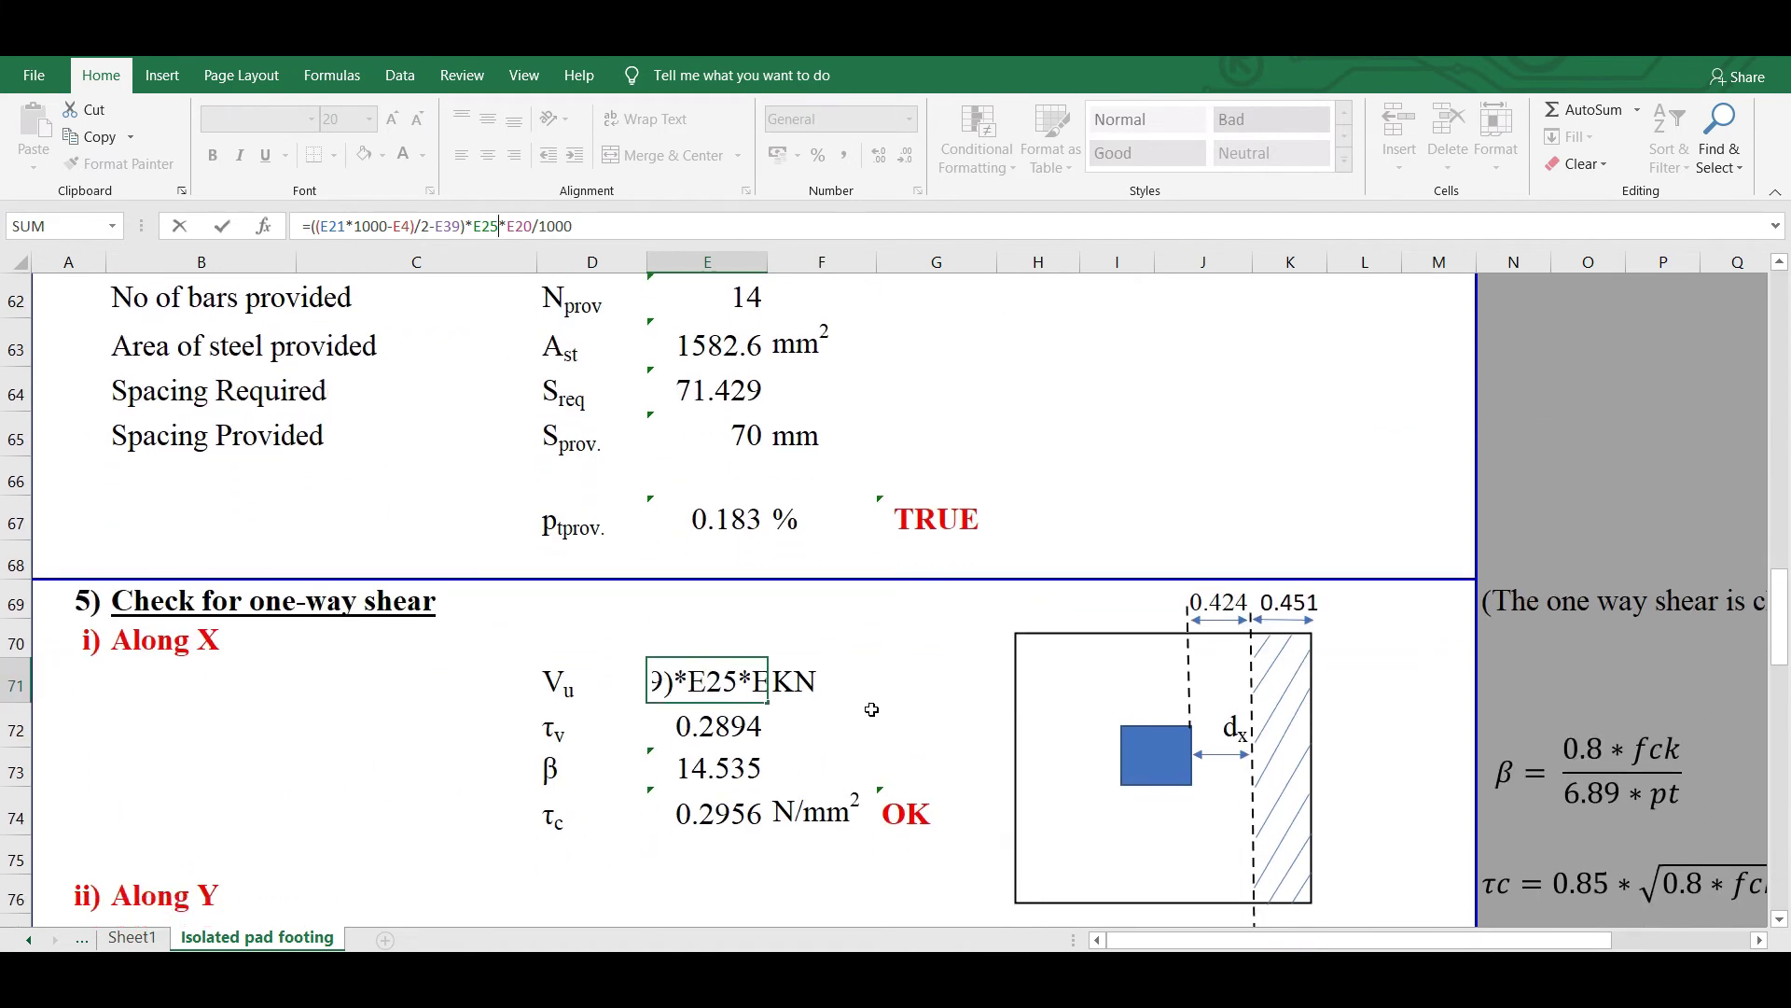
key(Escape)
scroll(1338, 802, down, 1)
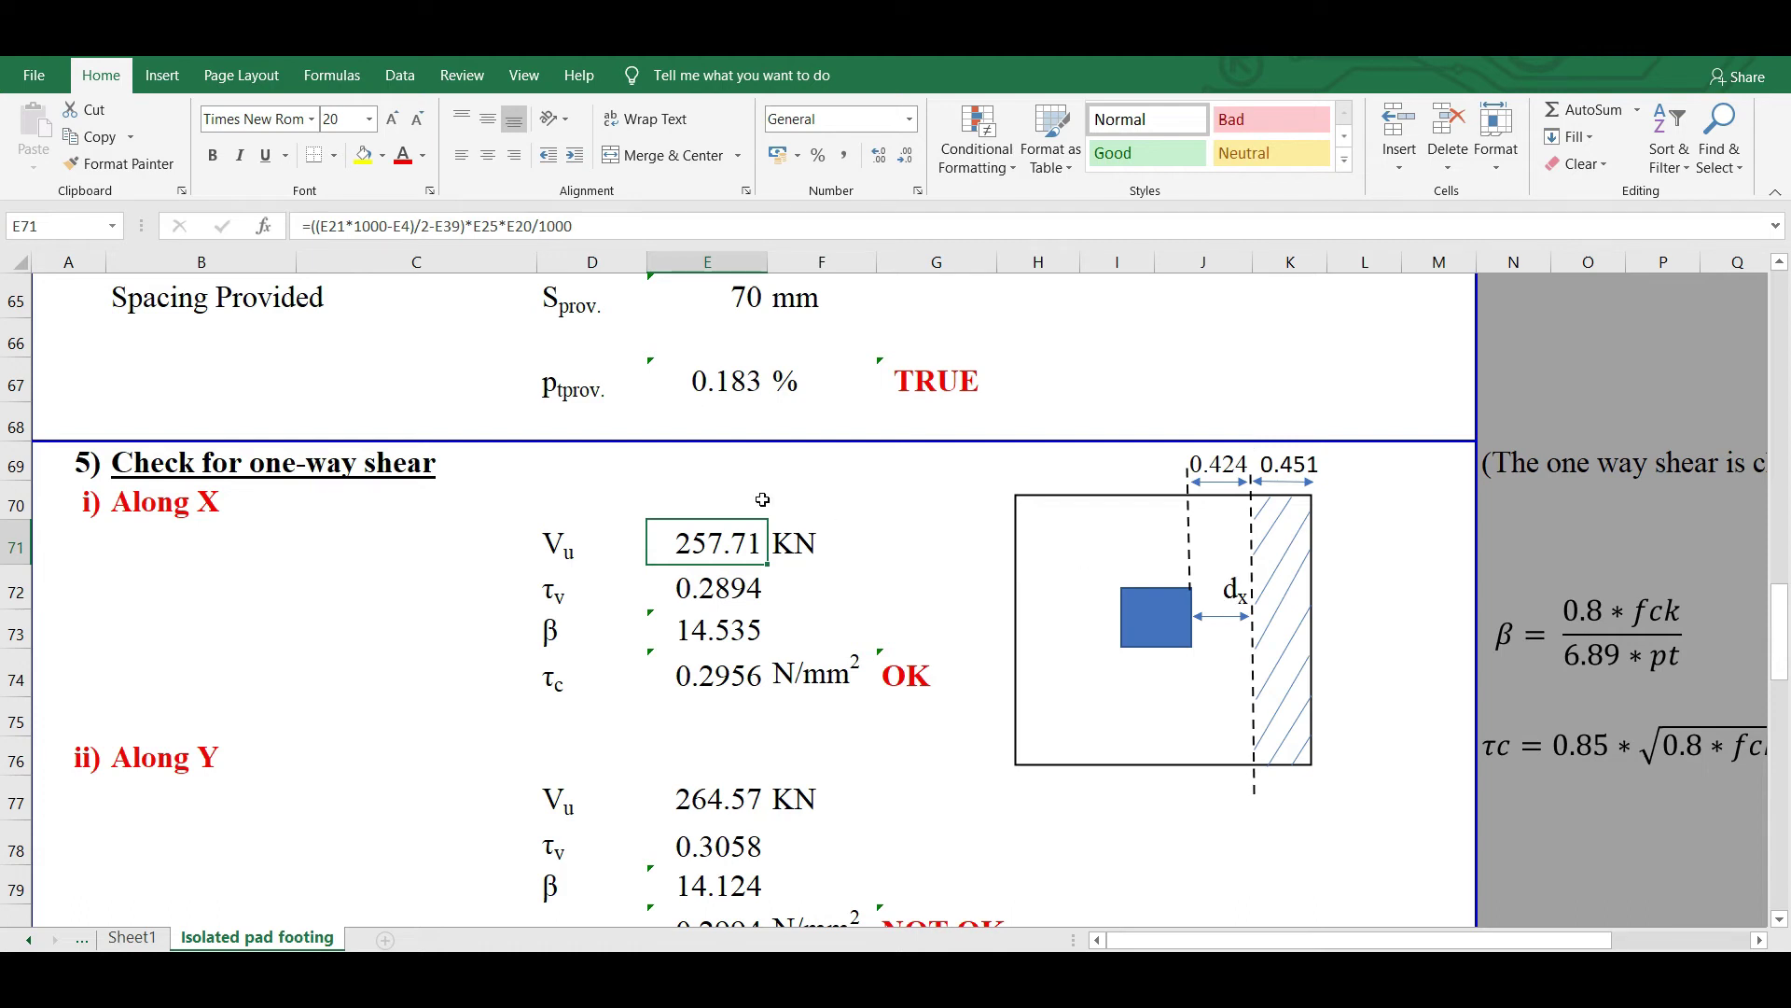
- Trace the effective depth and foundation dimension cells referenced by the Vu formula for shear along X
click(335, 225)
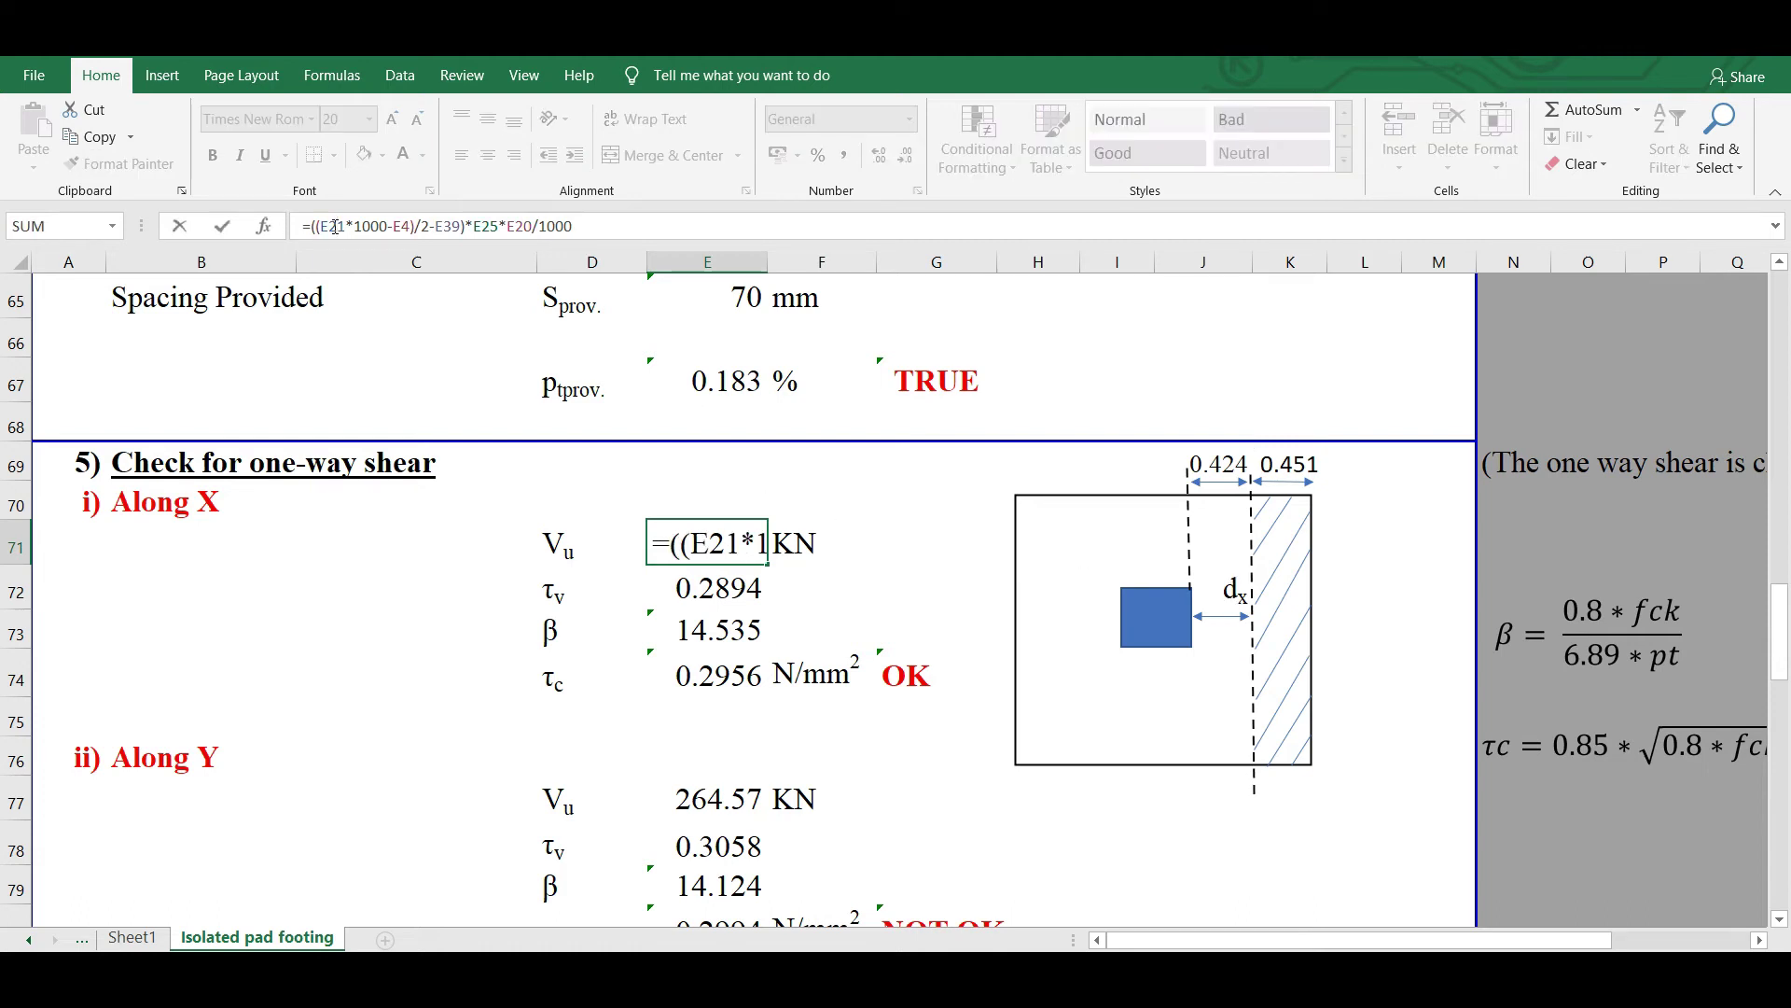
scroll(816, 575, up, 11)
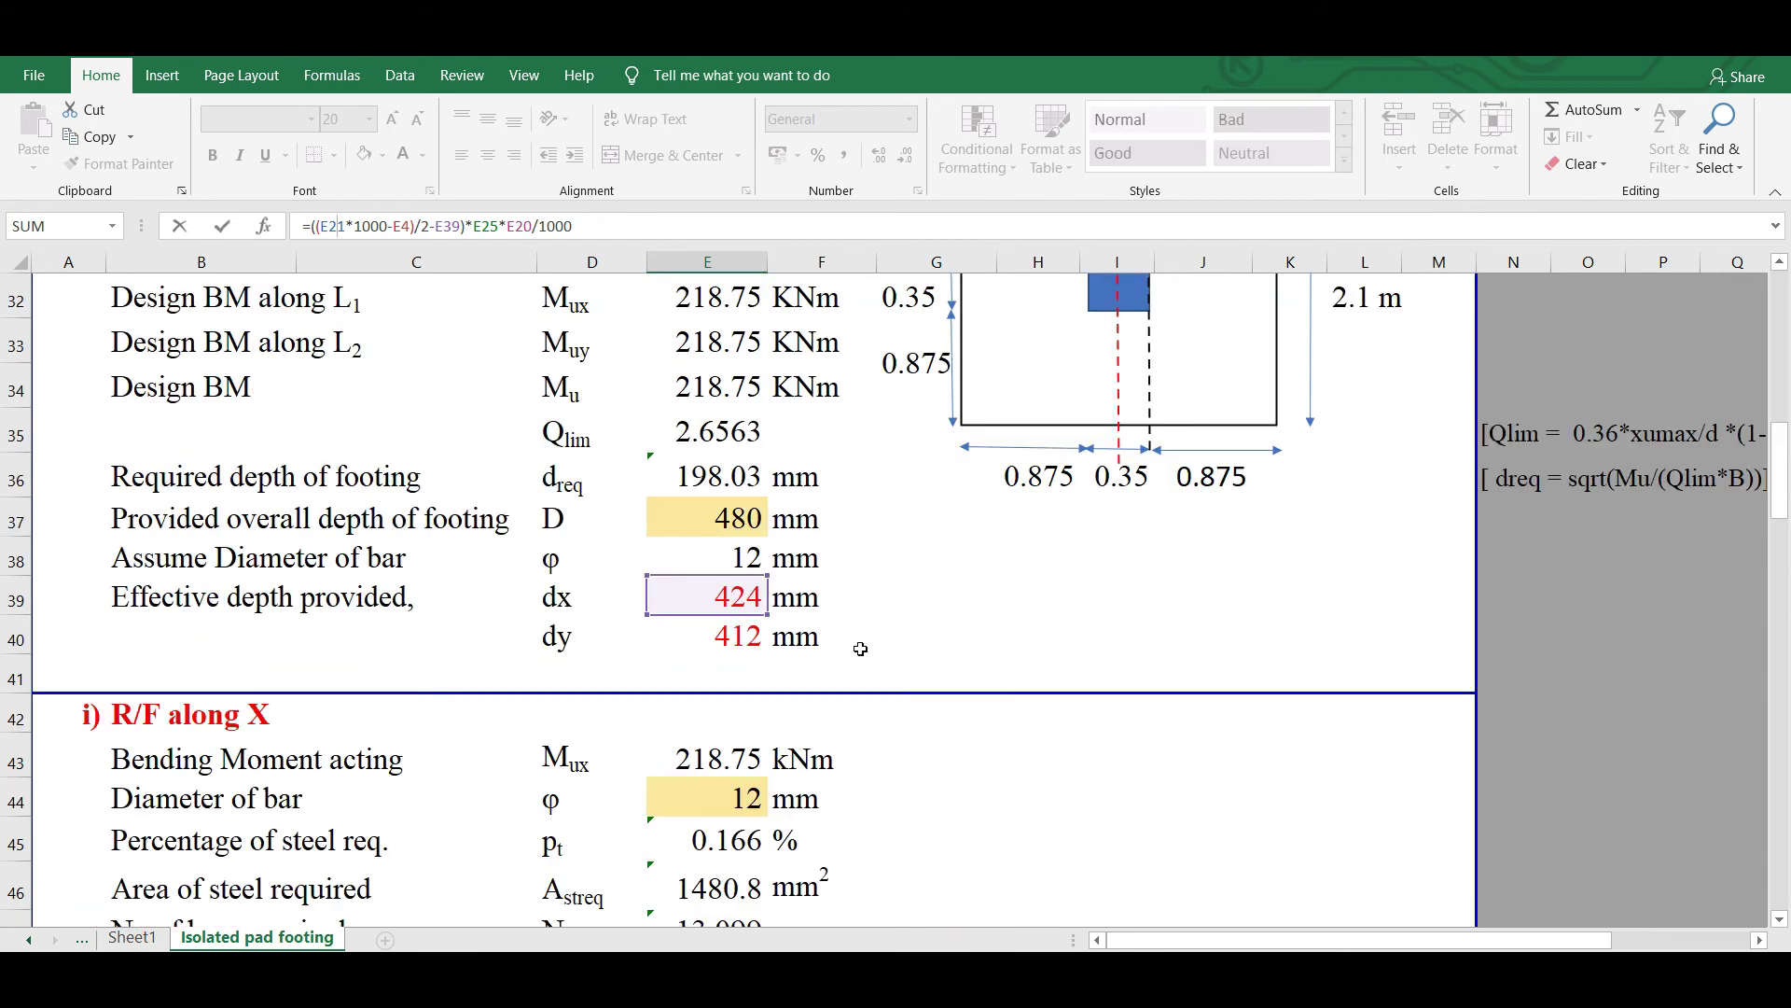
scroll(860, 649, up, 7)
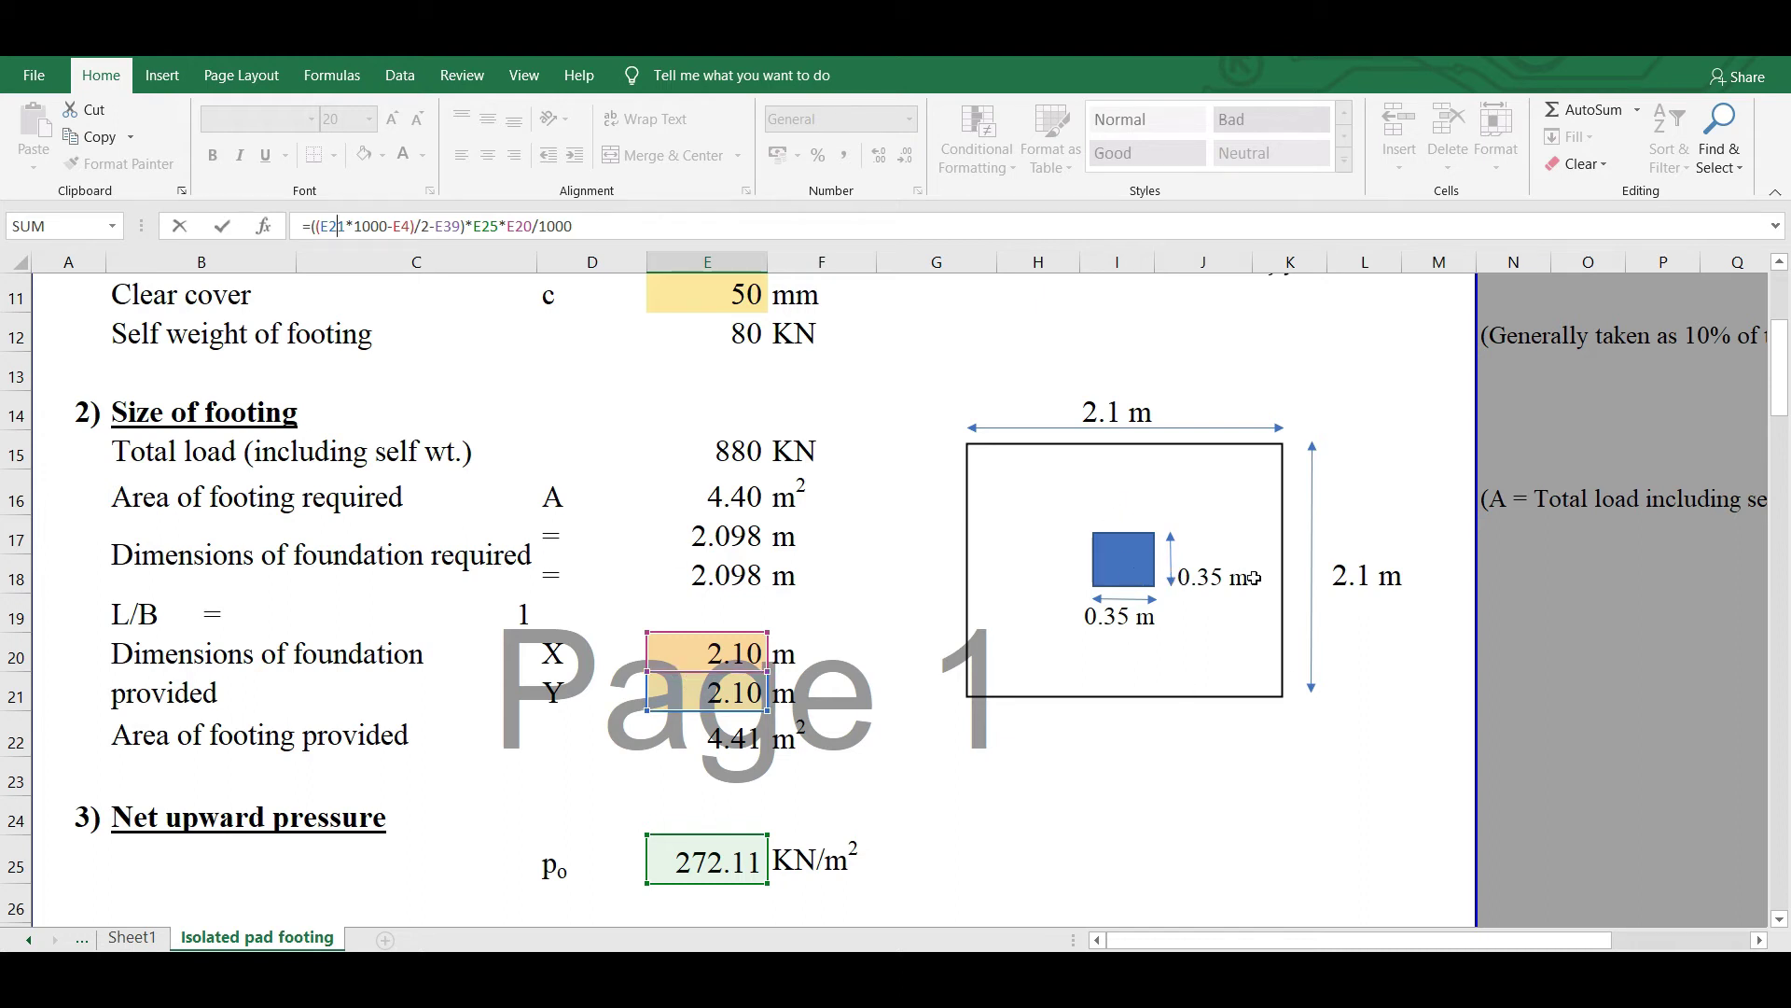
key(Escape)
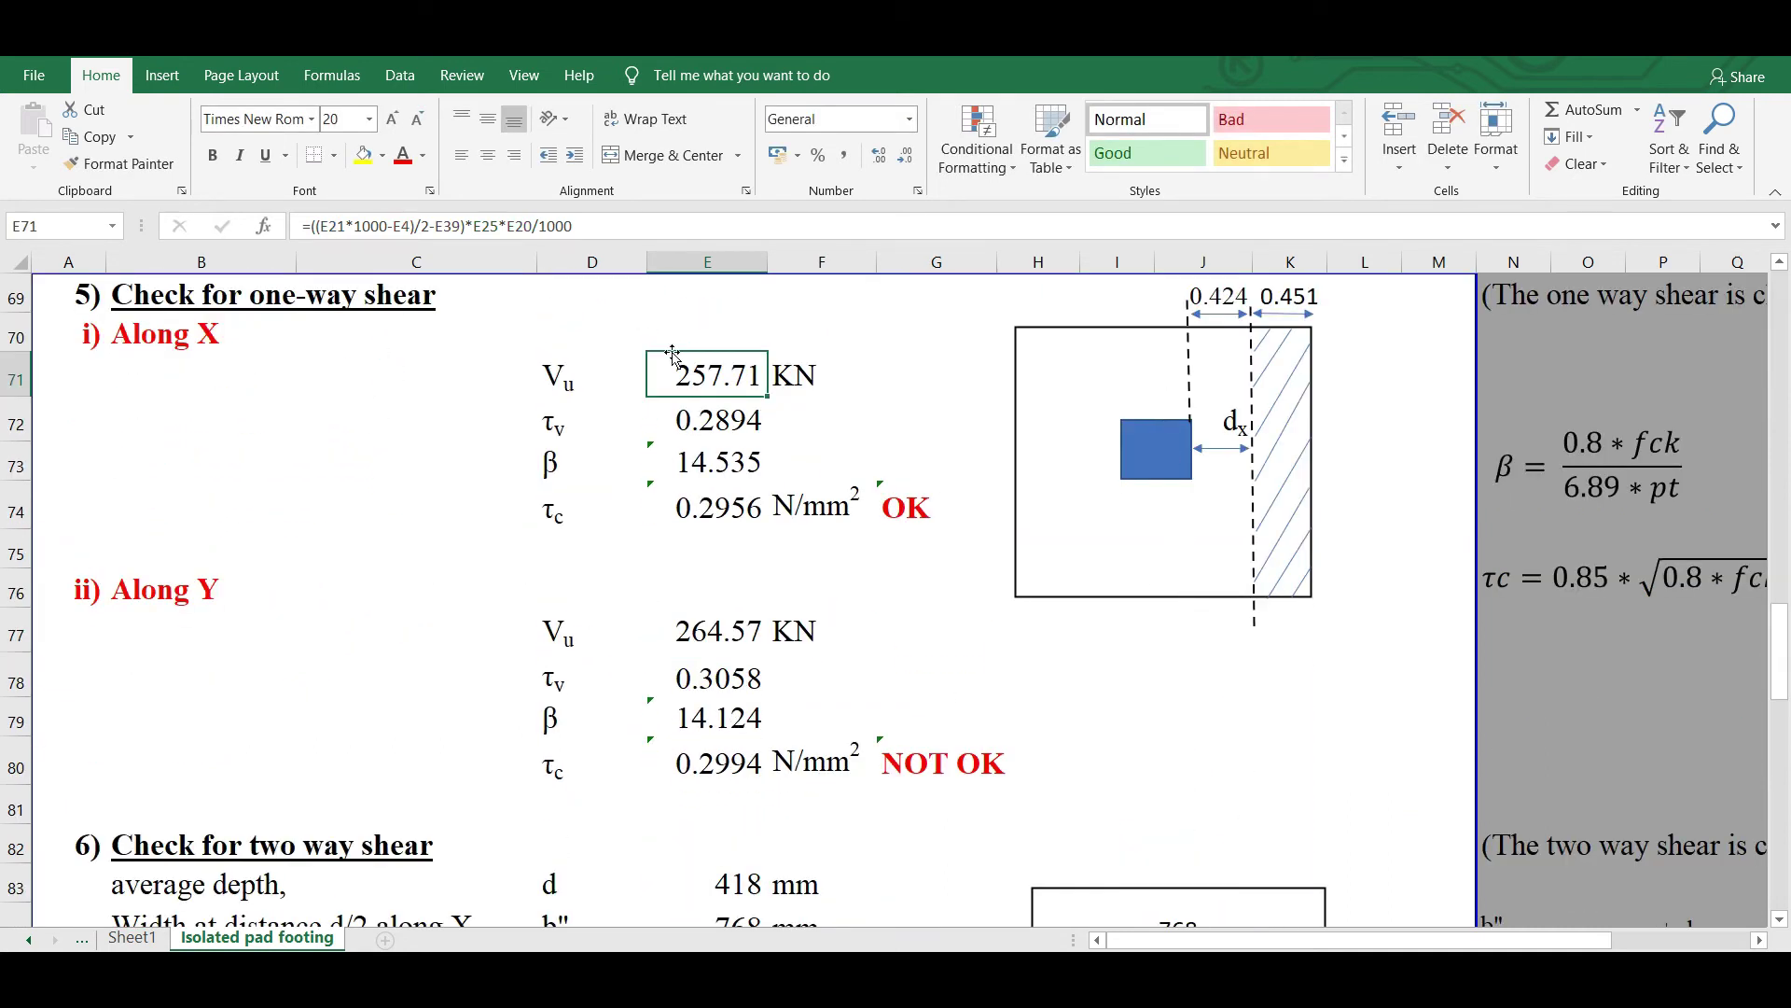
- Examine the terms of the Vu formula along X: the length beyond the critical section, E25 and E20
drag(311, 227, 467, 229)
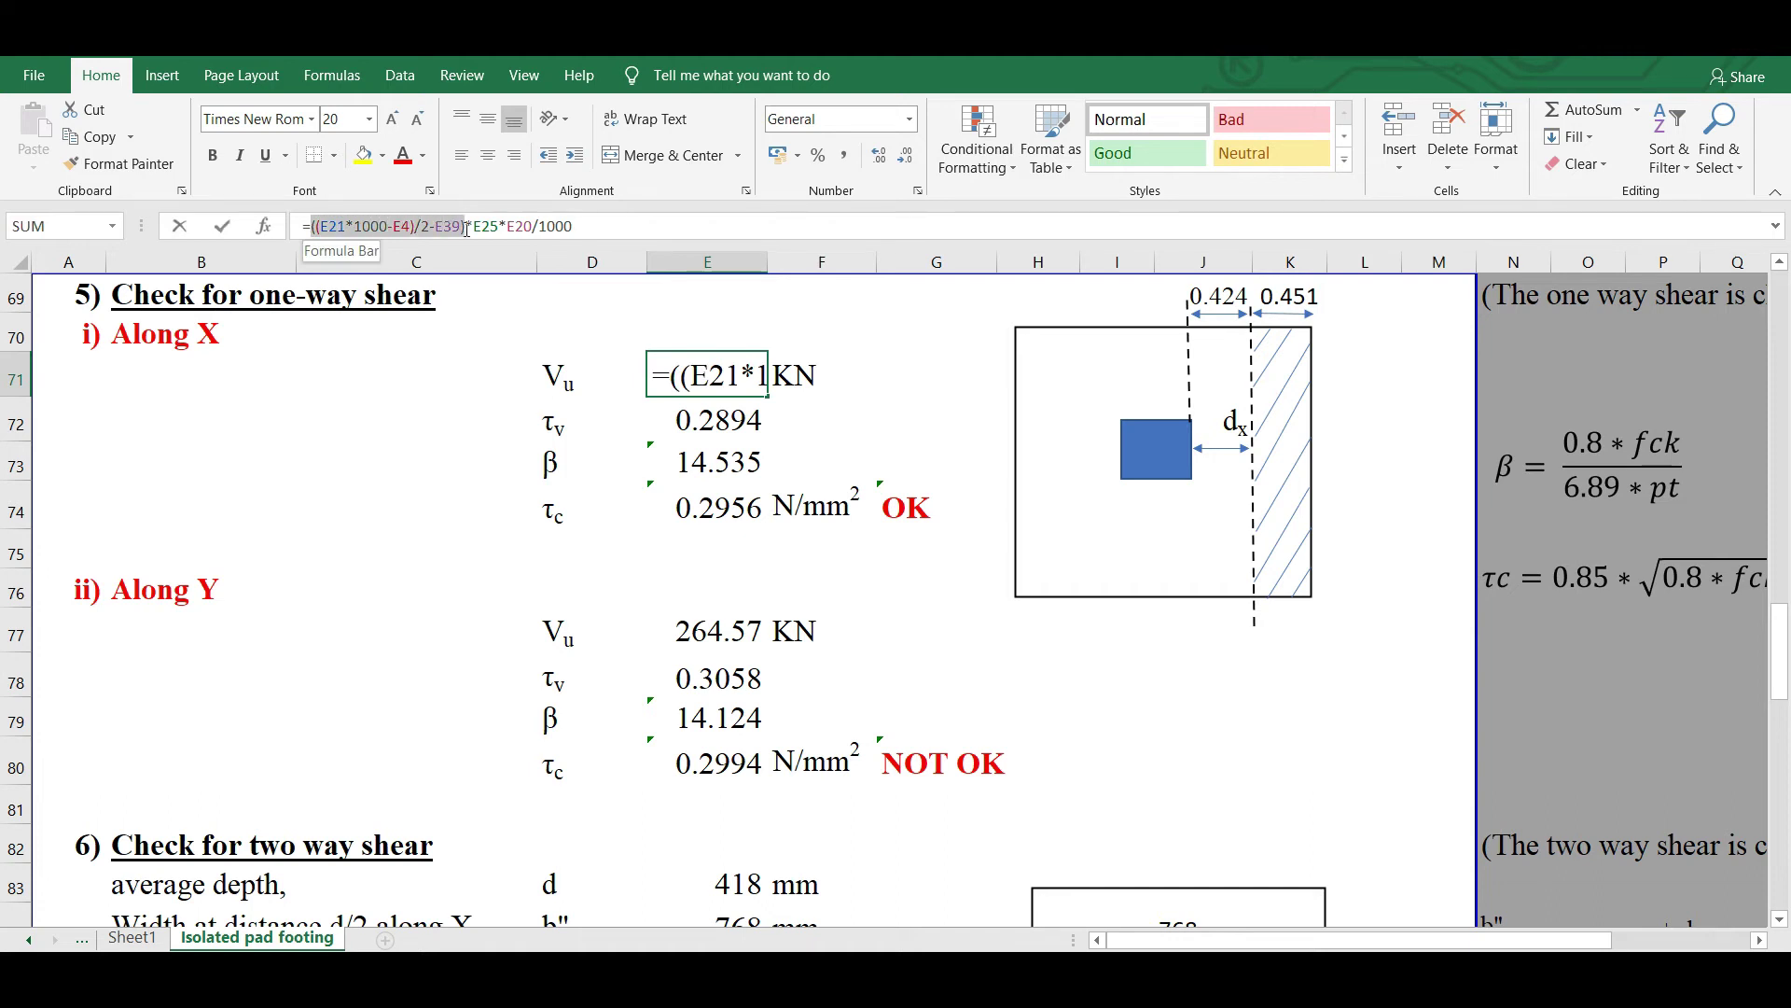
click(493, 226)
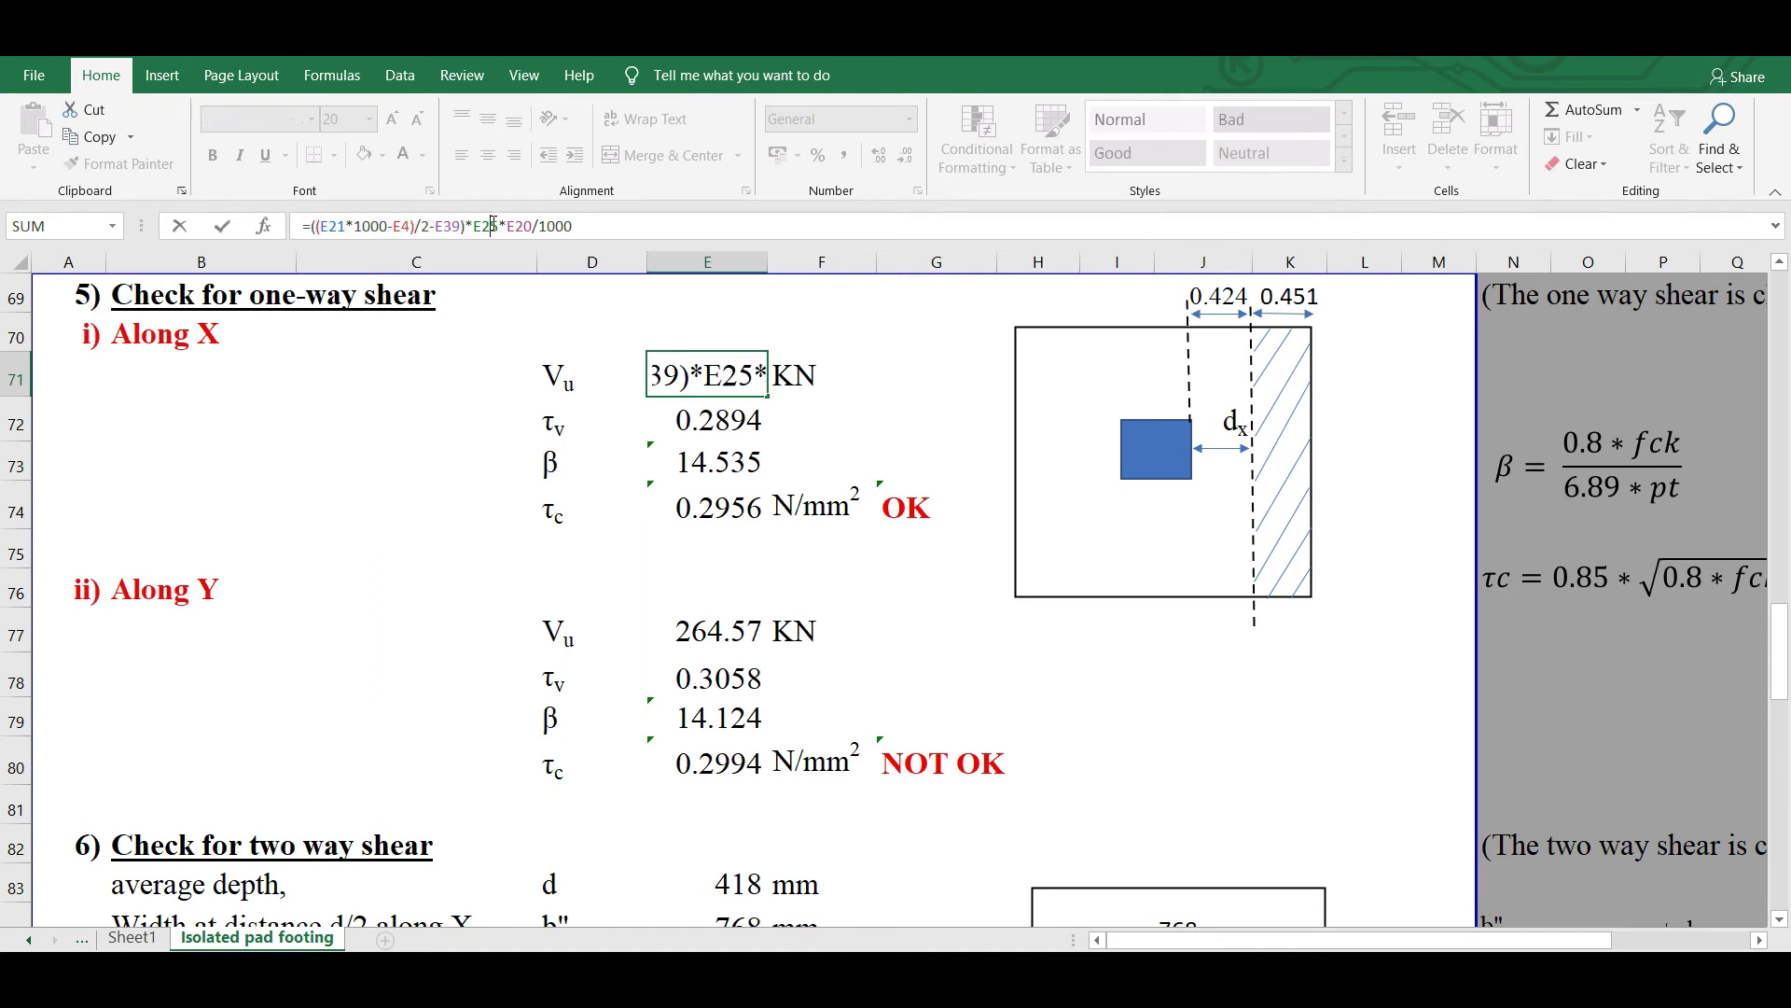
click(519, 227)
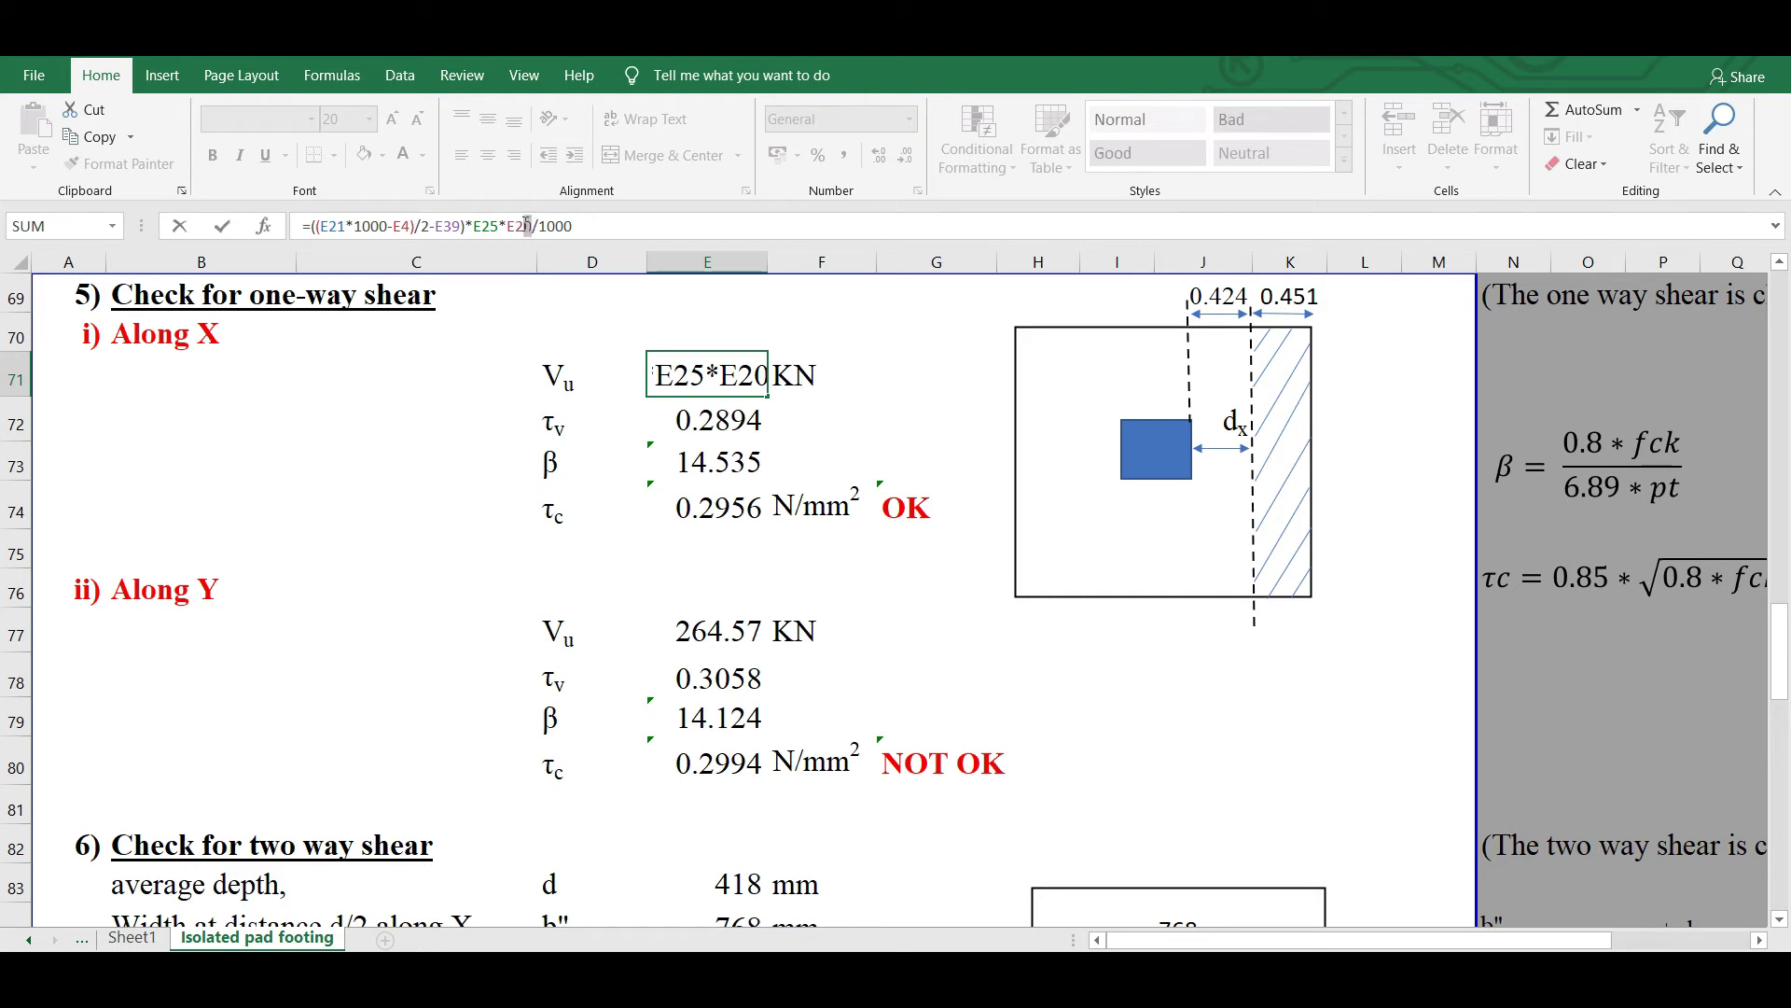
click(510, 226)
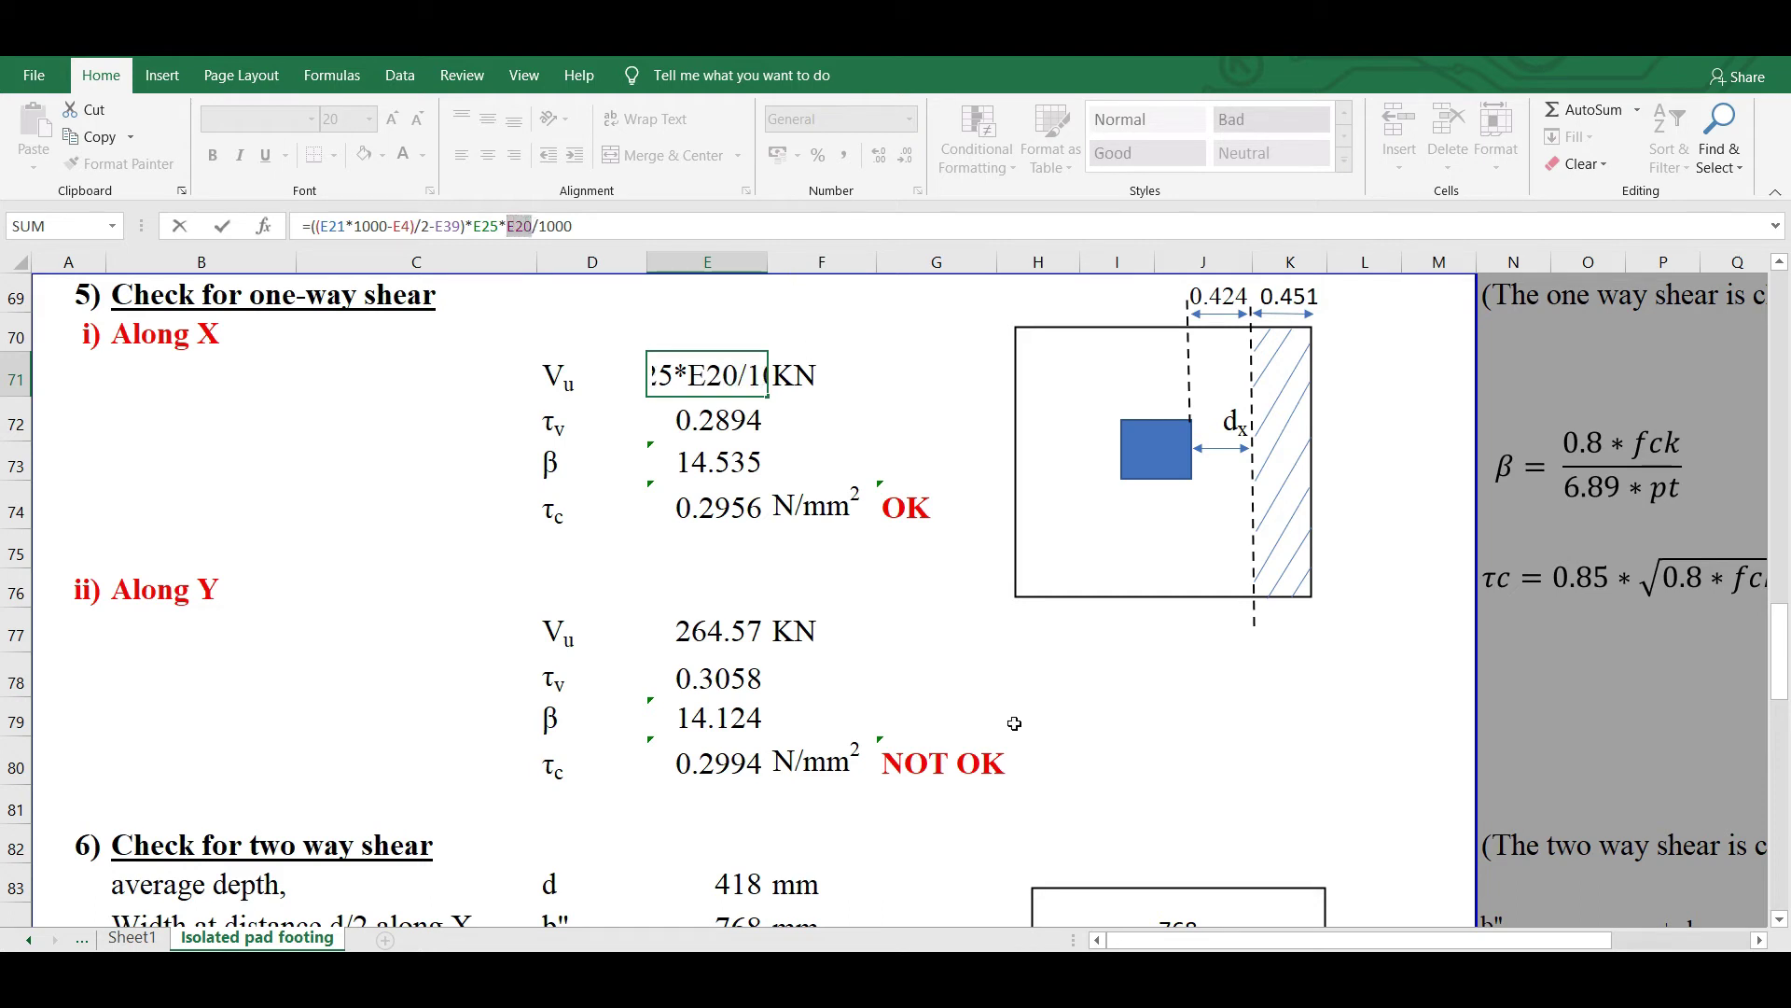
key(Escape)
- Examine the formulas for the shear force Vu, the shear stress τv and the permissible shear stress τc along X
click(882, 366)
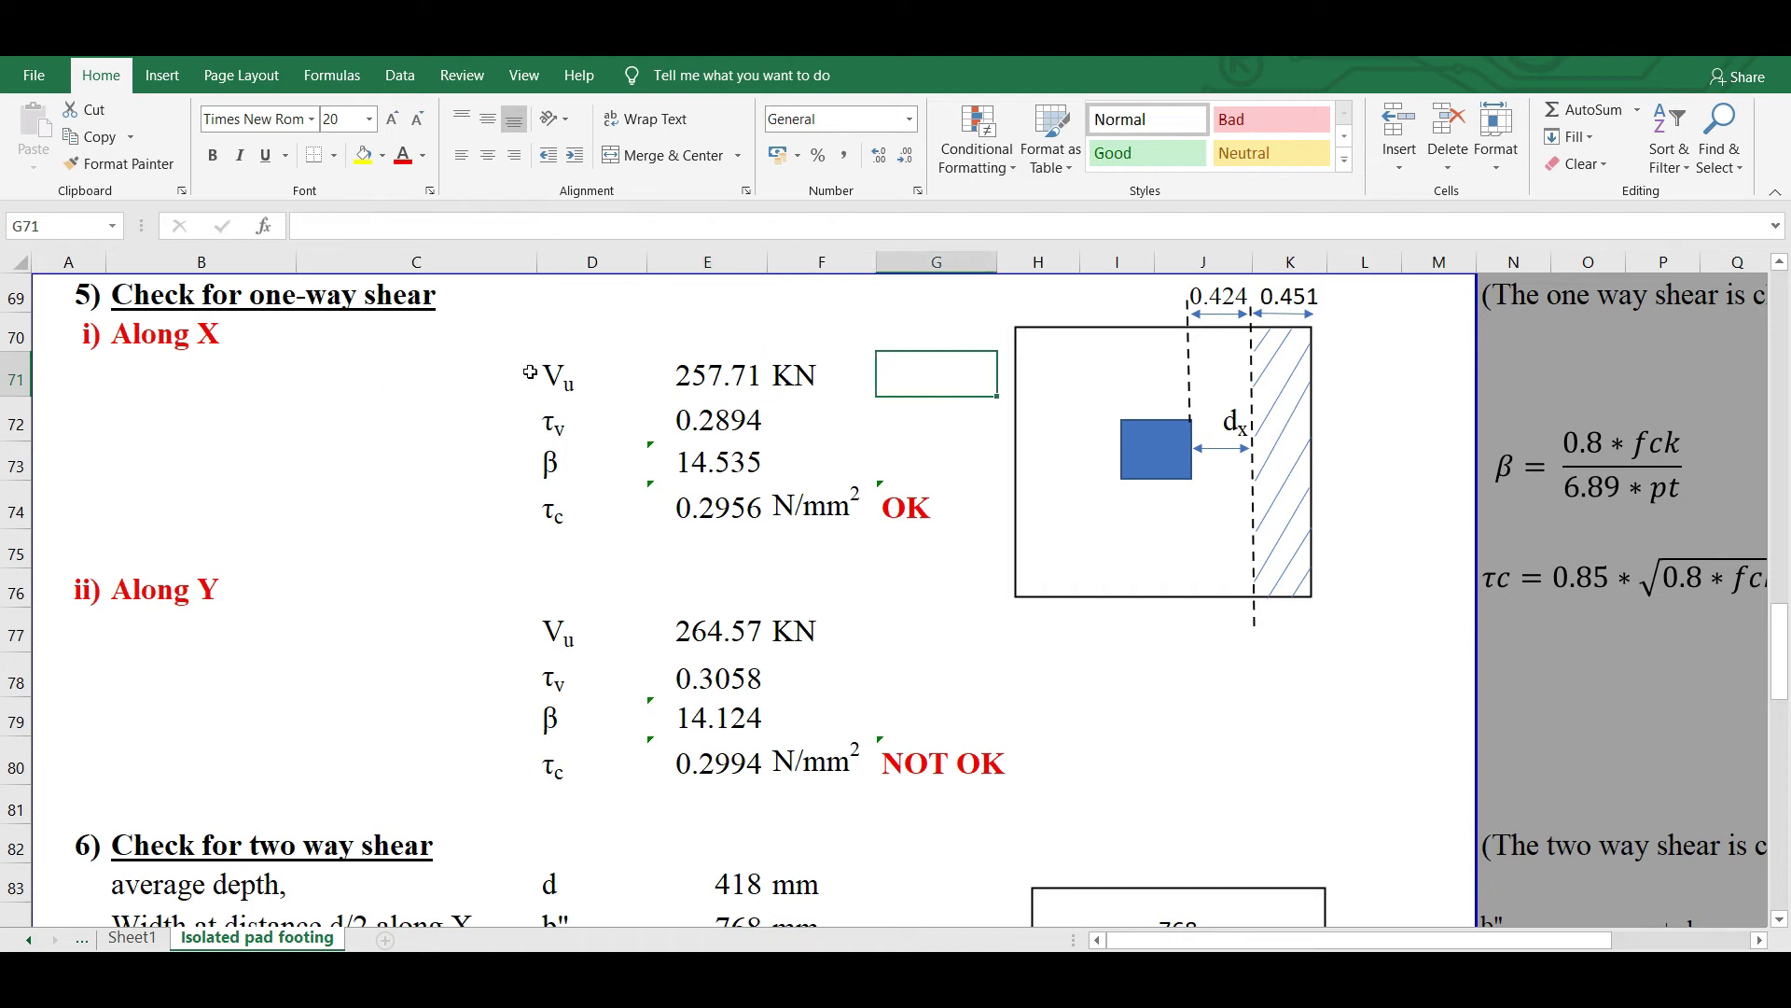
click(560, 383)
click(901, 374)
click(730, 378)
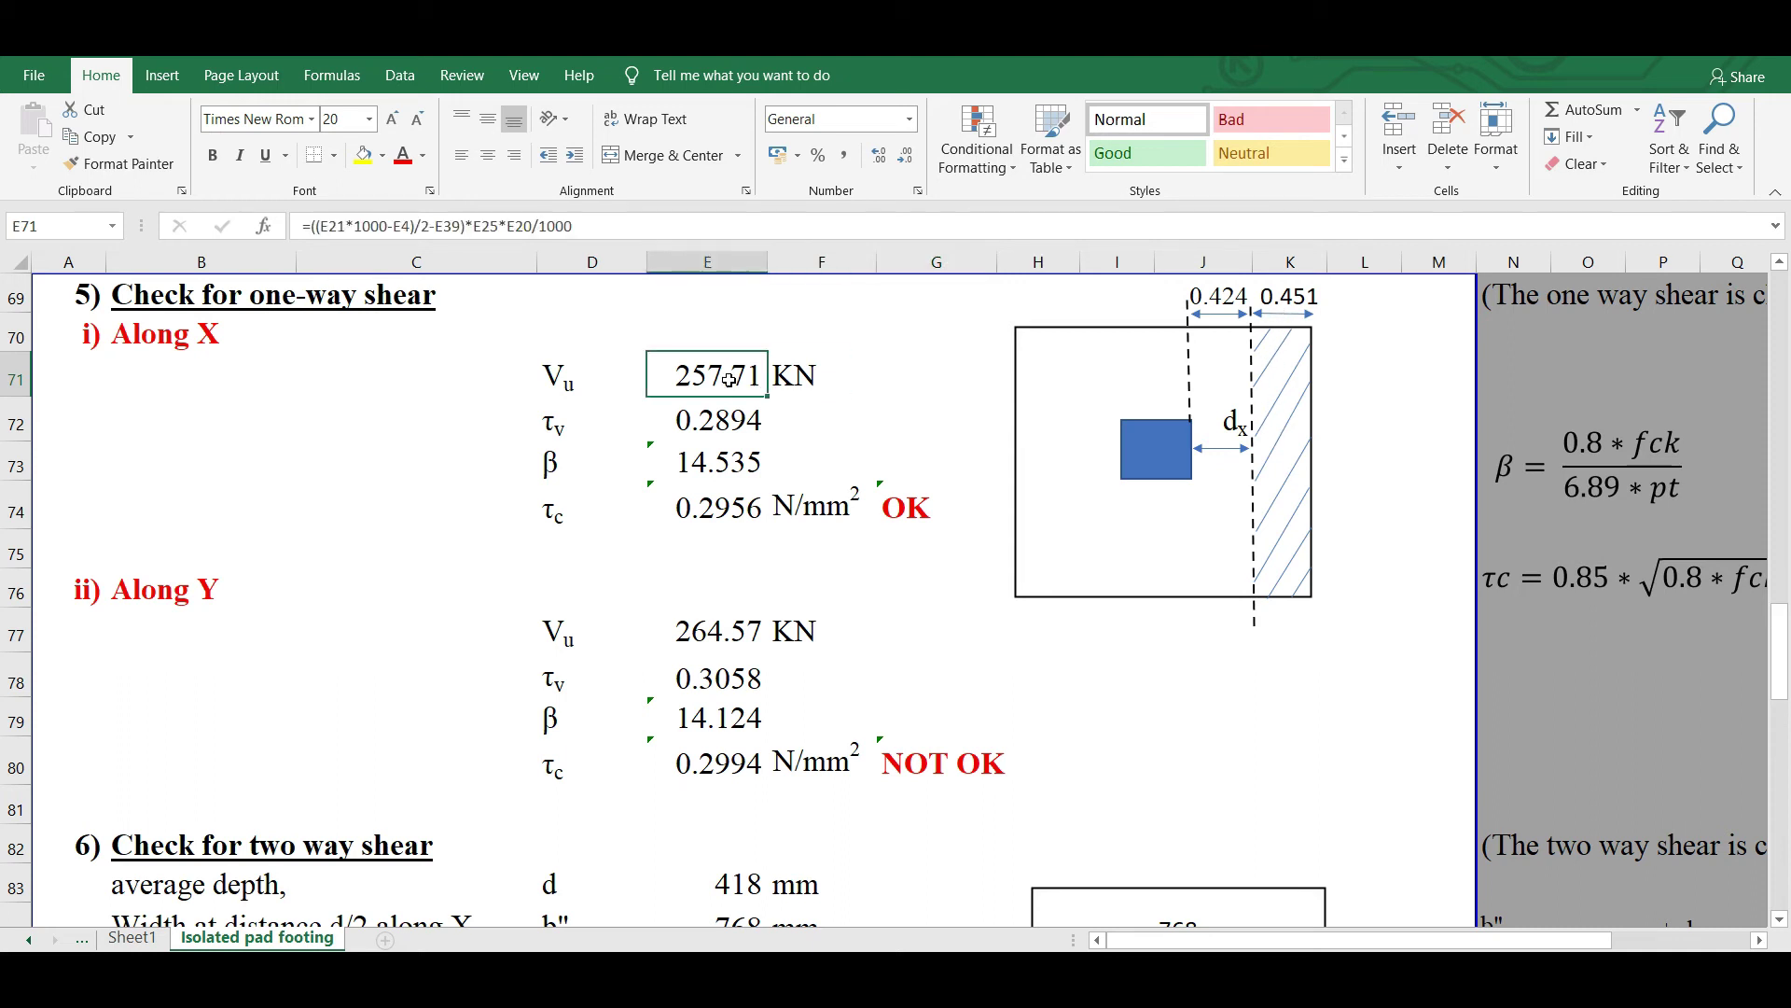
click(704, 421)
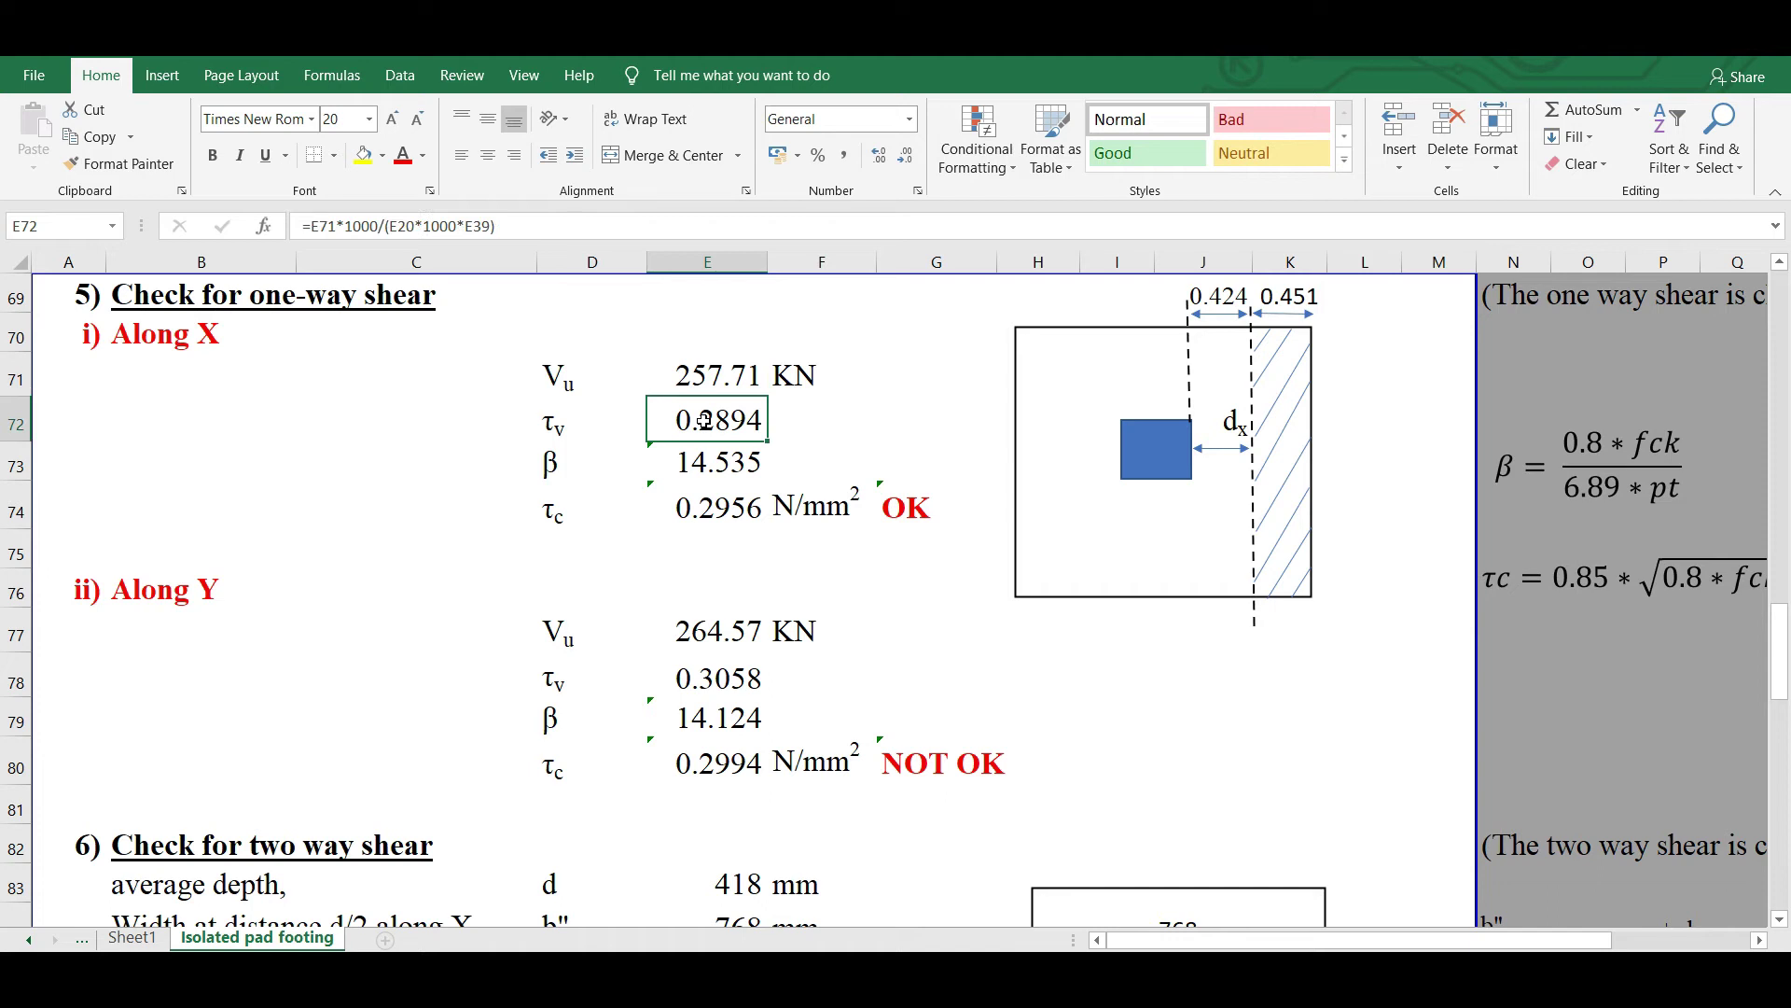
click(711, 511)
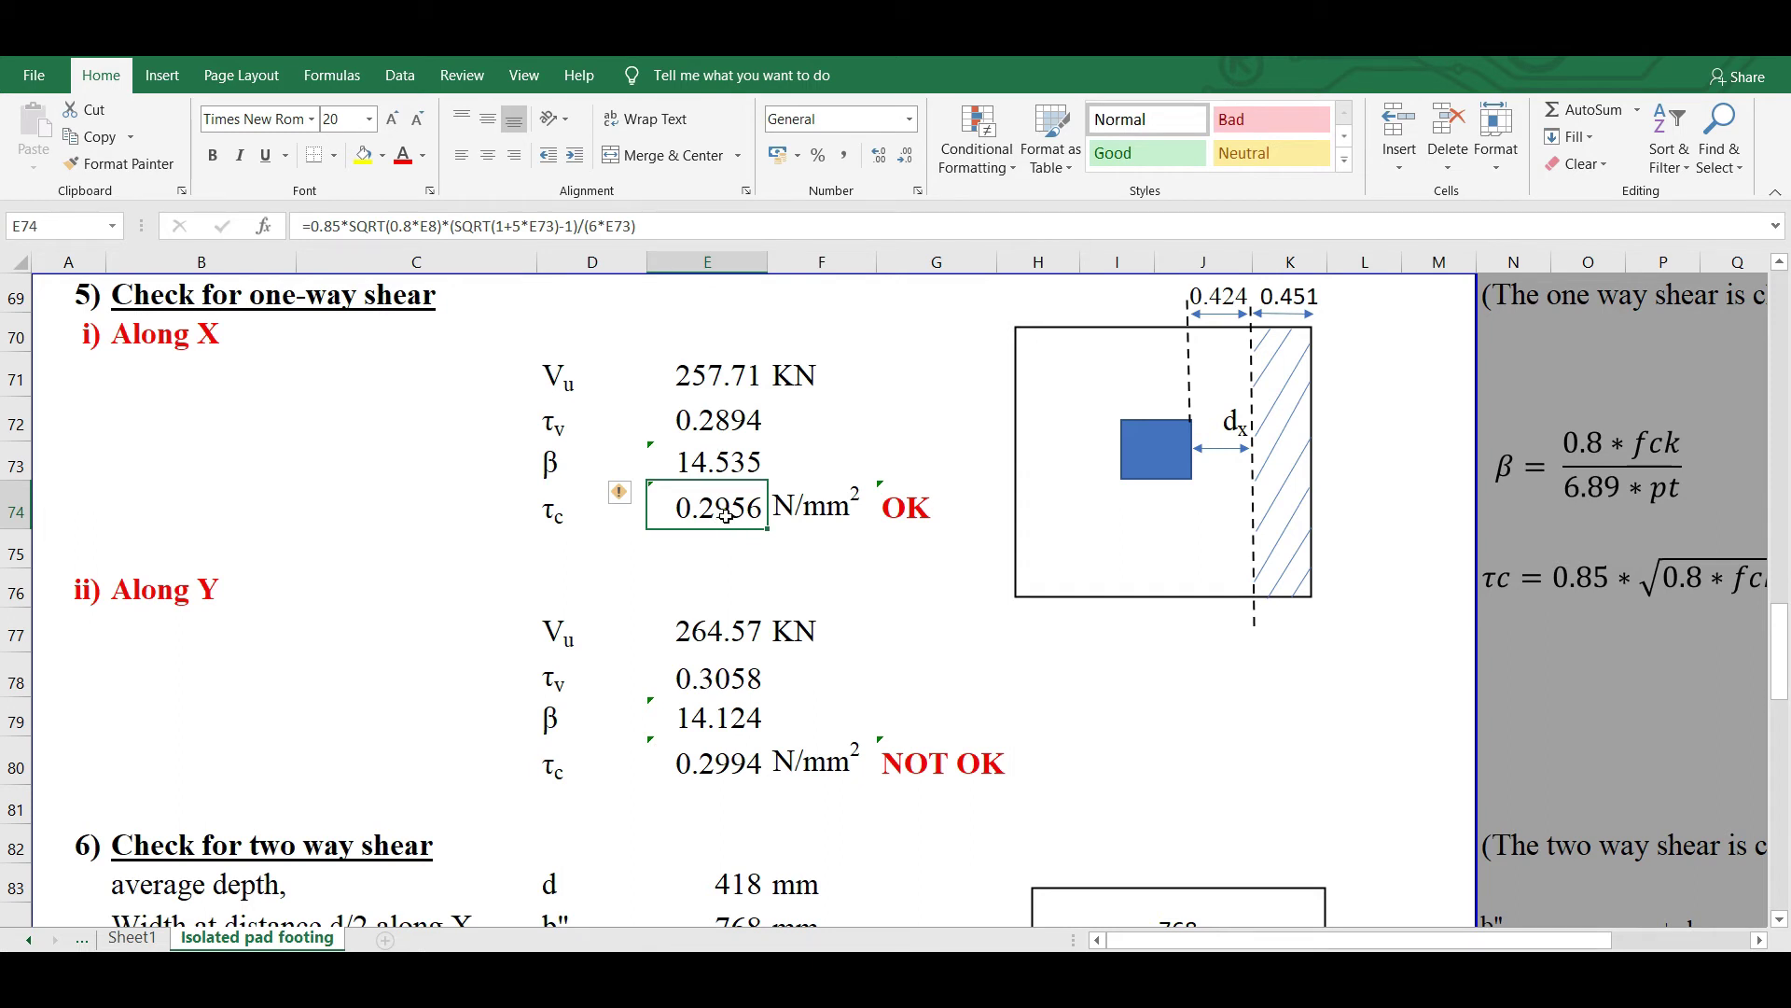
- Examine the one-way shear verdict formula along X and the shear stress τv and permissible stress τc formulas along Y
click(891, 522)
scroll(911, 537, down, 1)
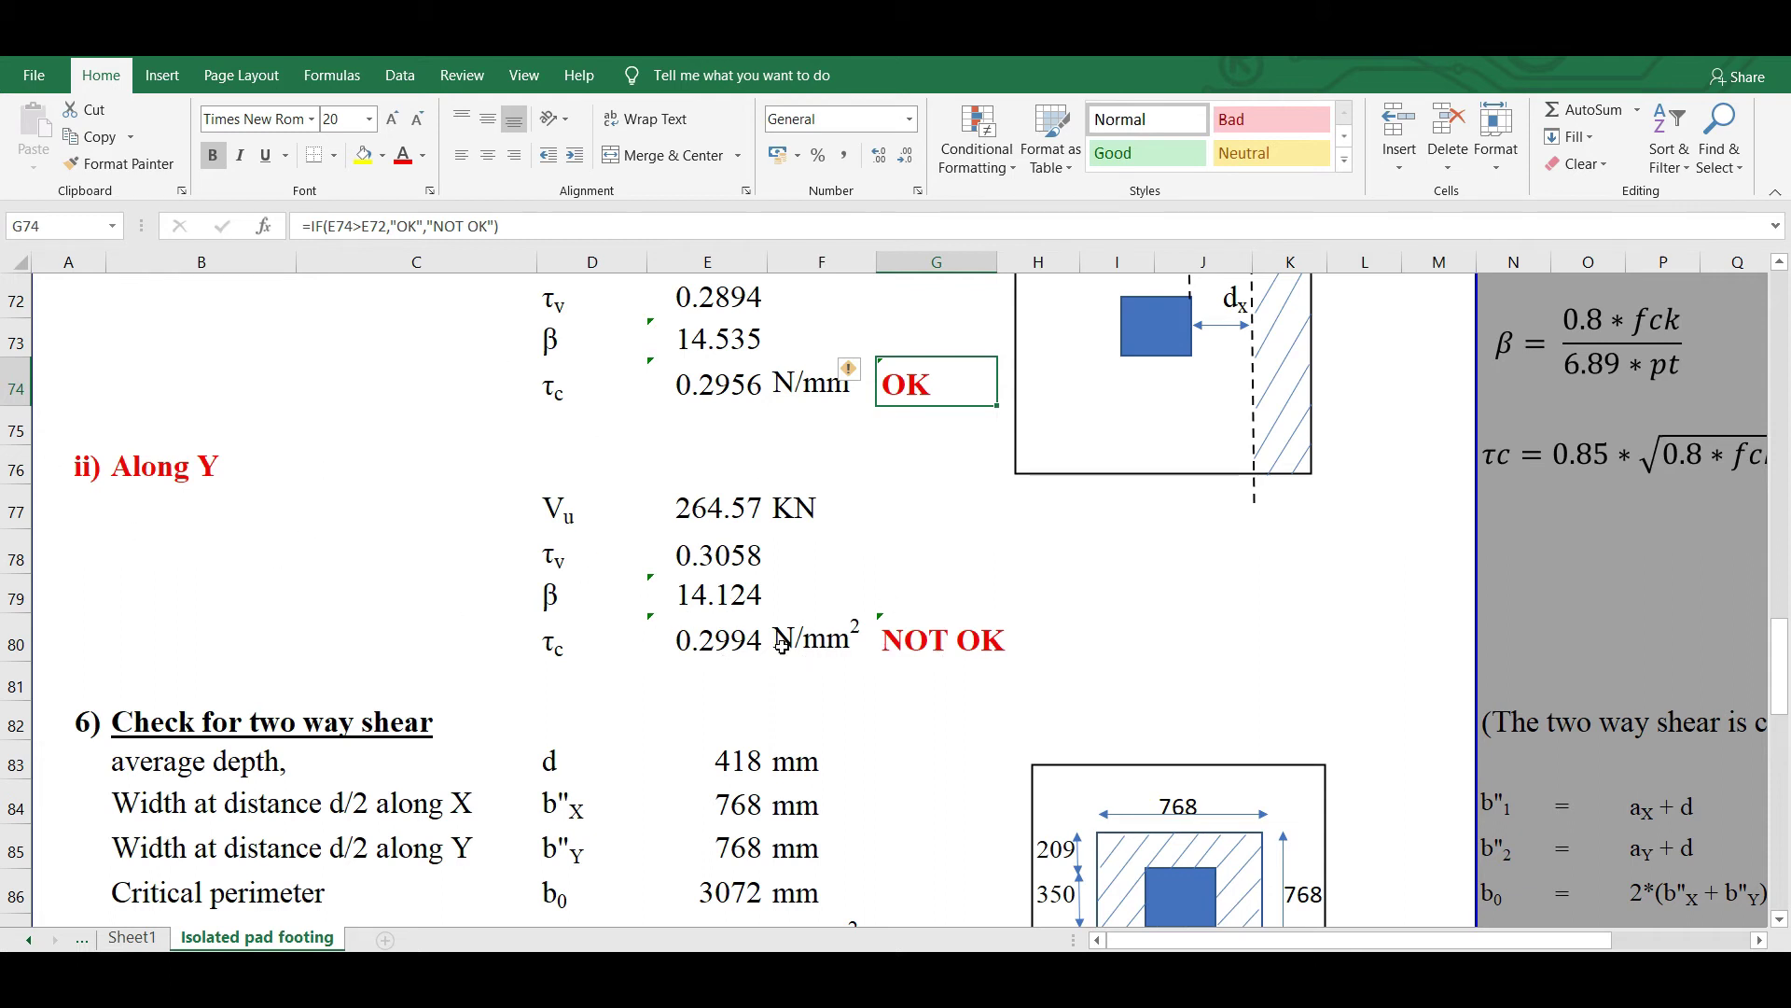
click(703, 554)
click(706, 655)
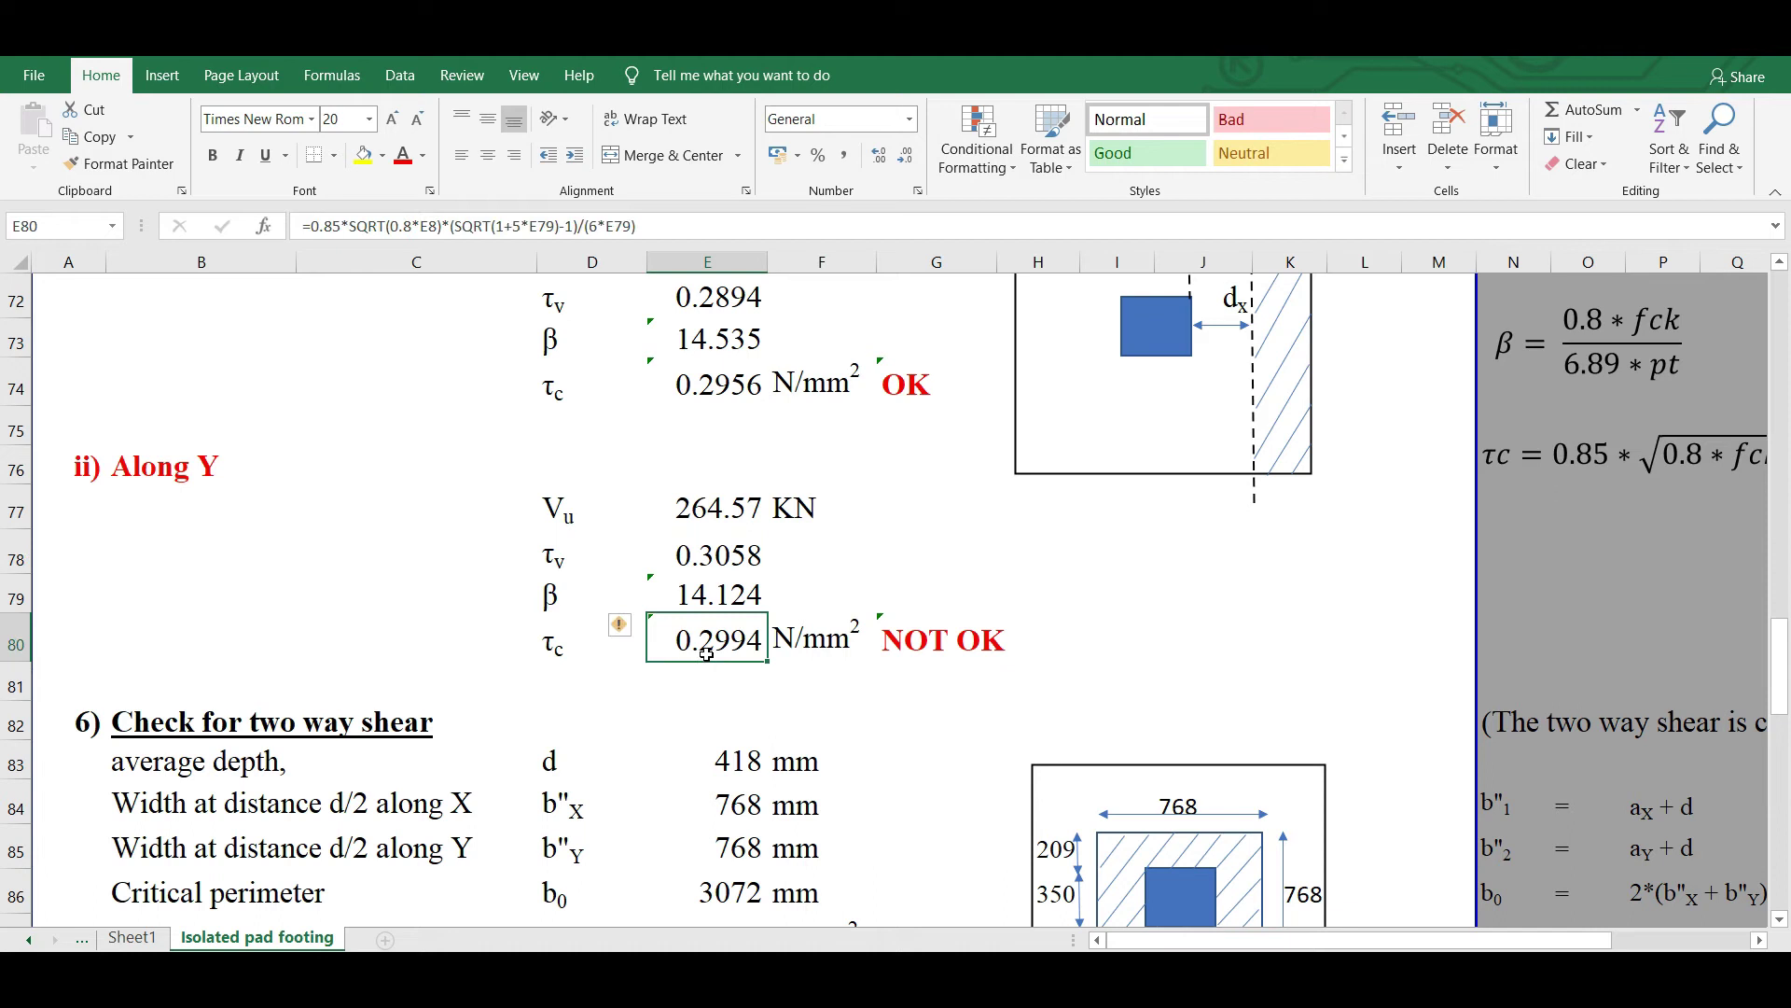
- Set the provided overall depth of footing D to 490 mm
scroll(831, 576, up, 4)
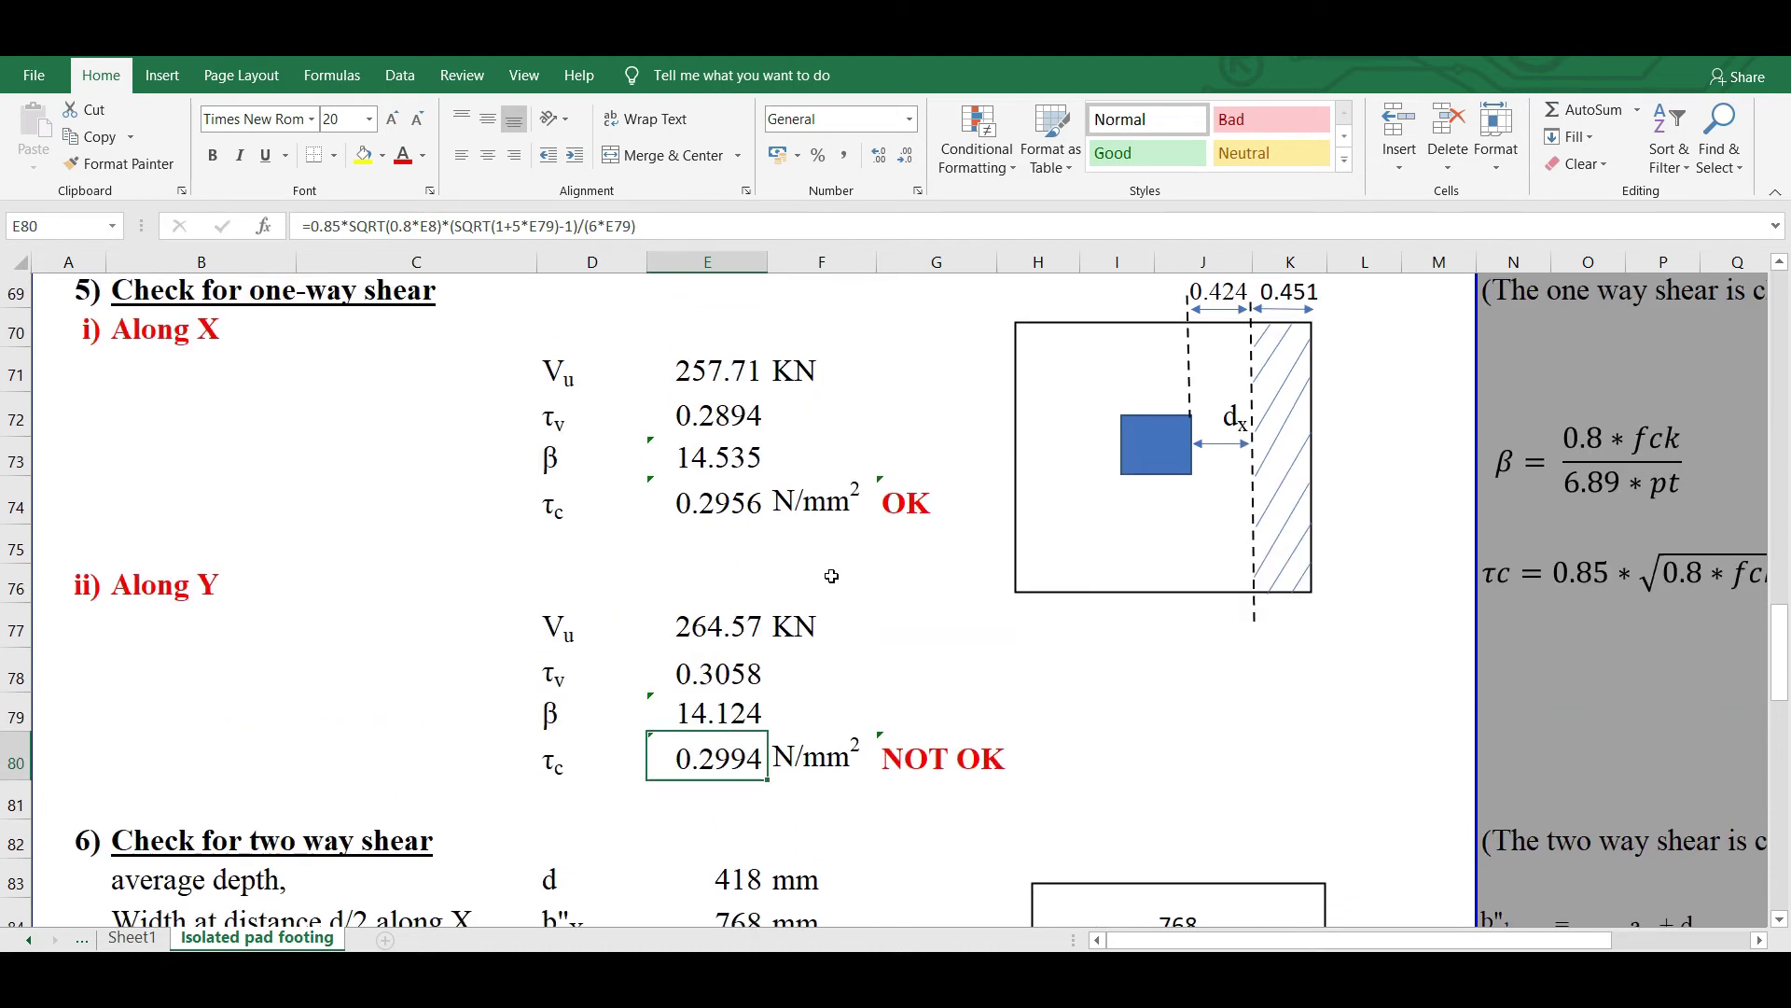
scroll(831, 575, up, 7)
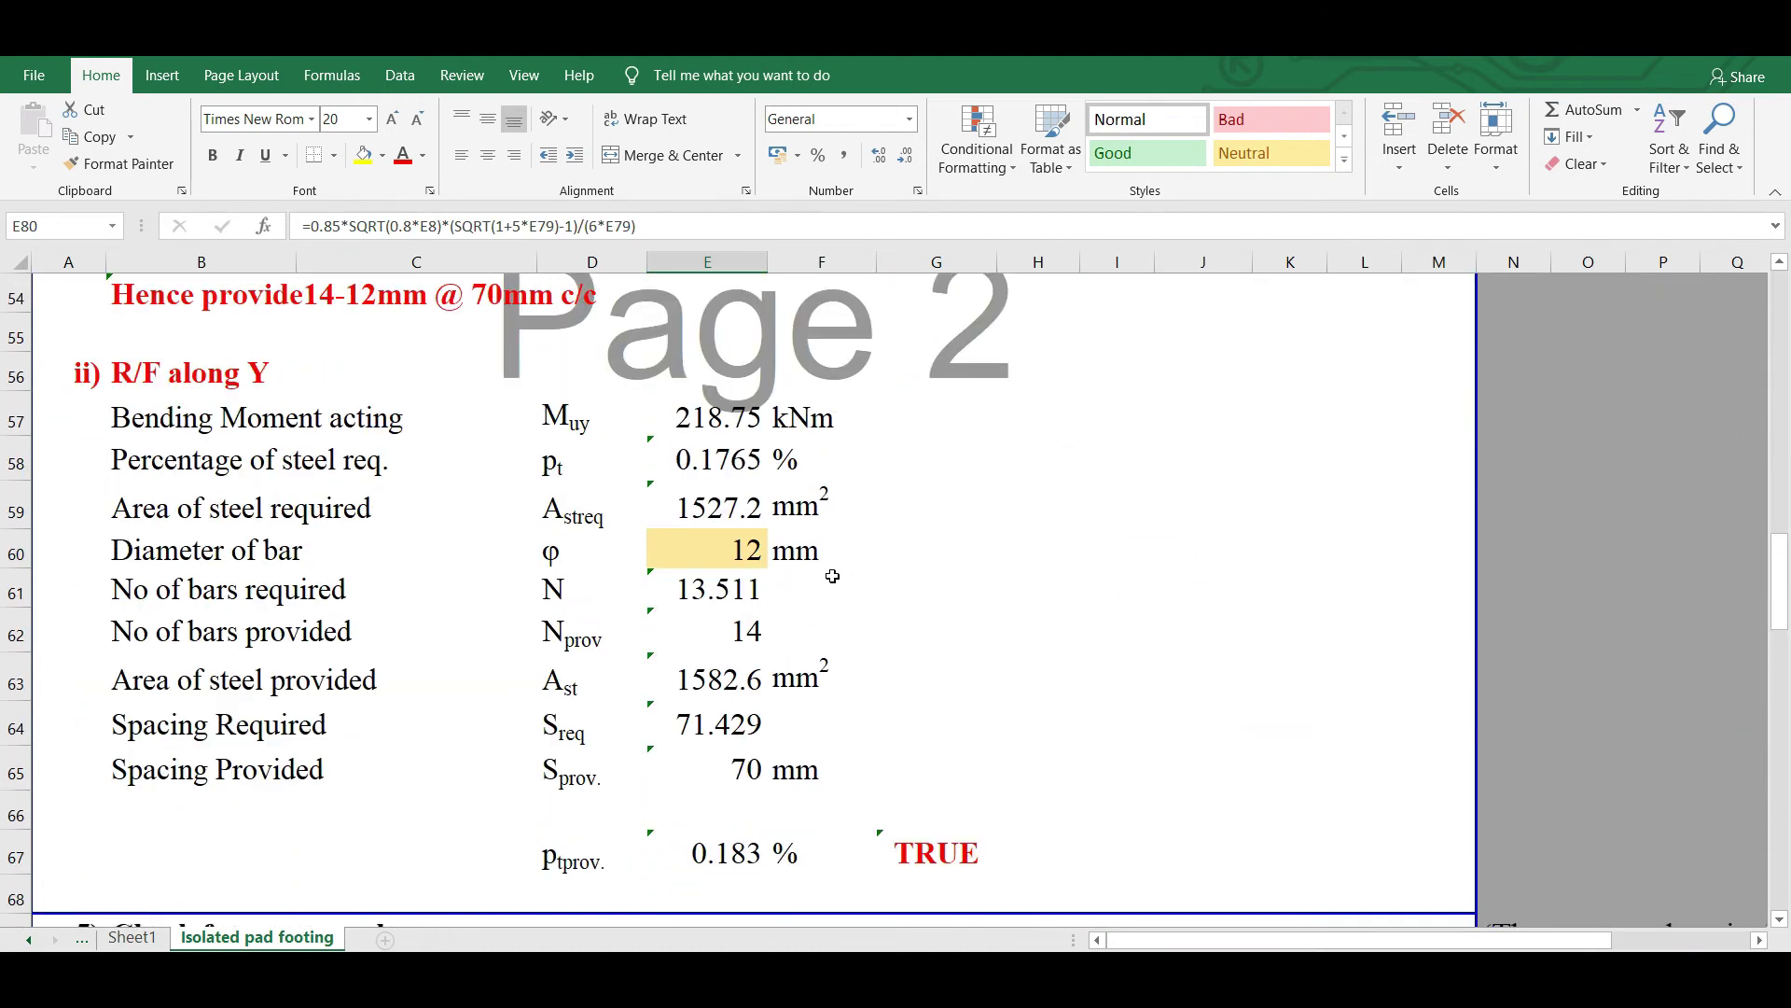
scroll(832, 575, up, 2)
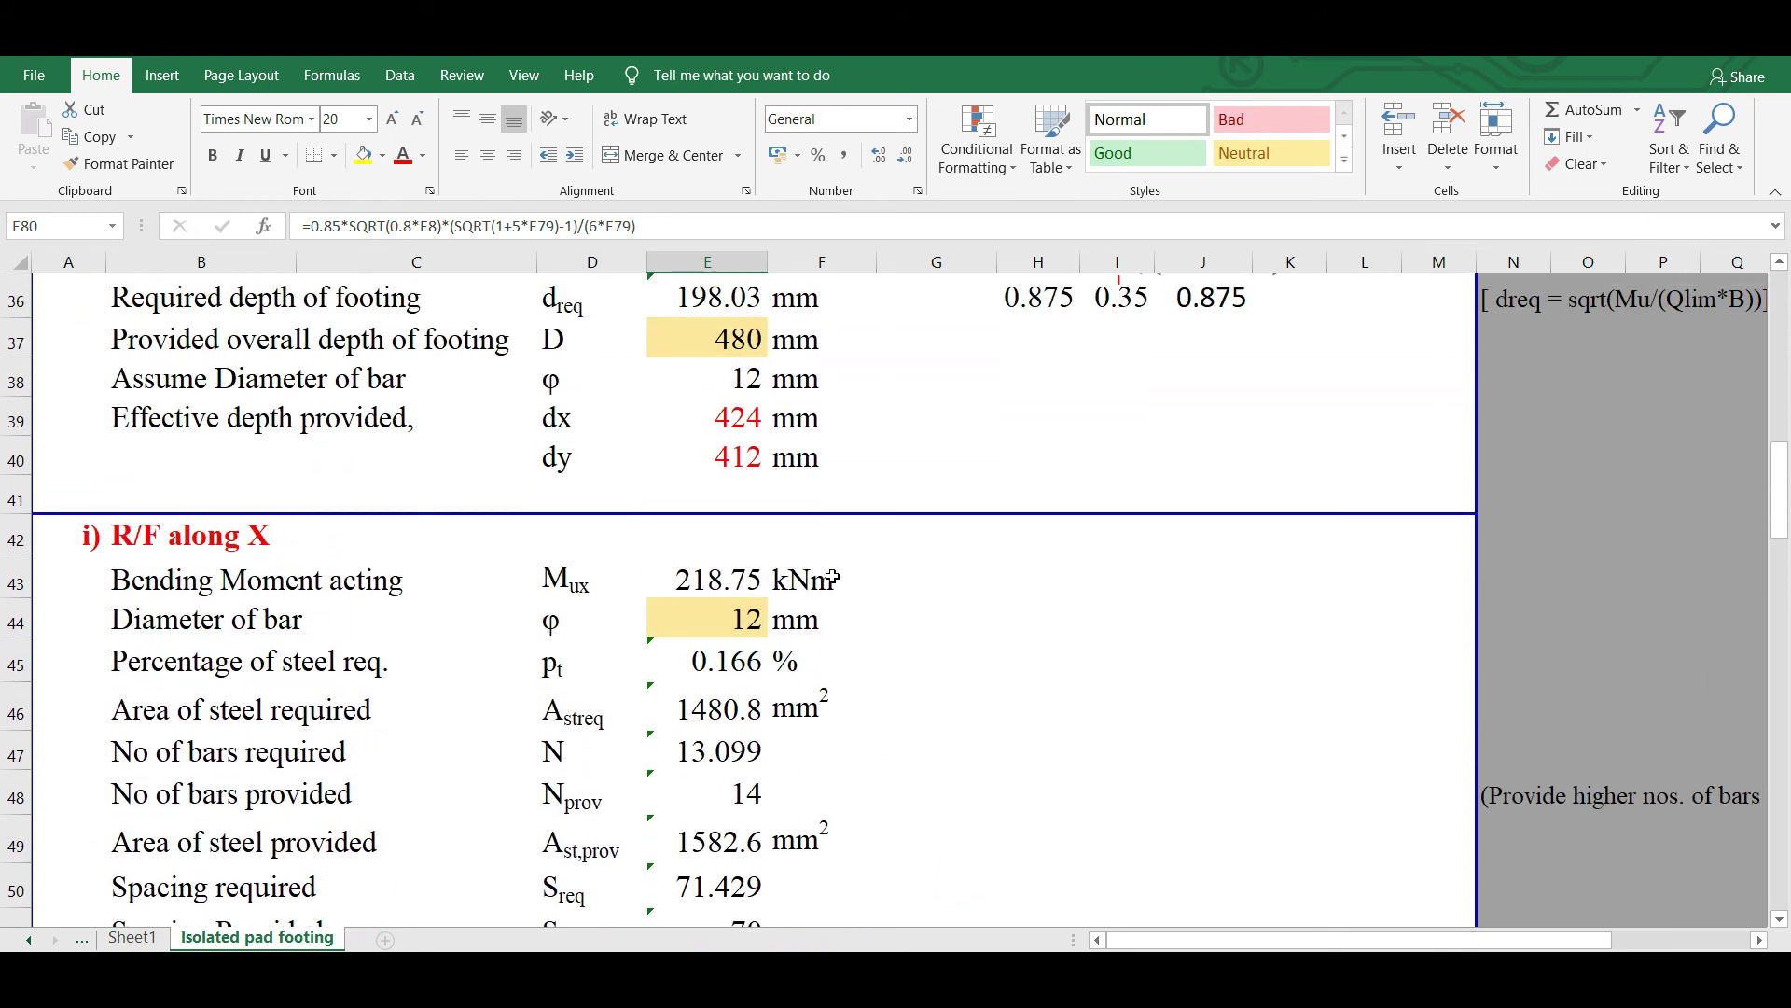
click(727, 476)
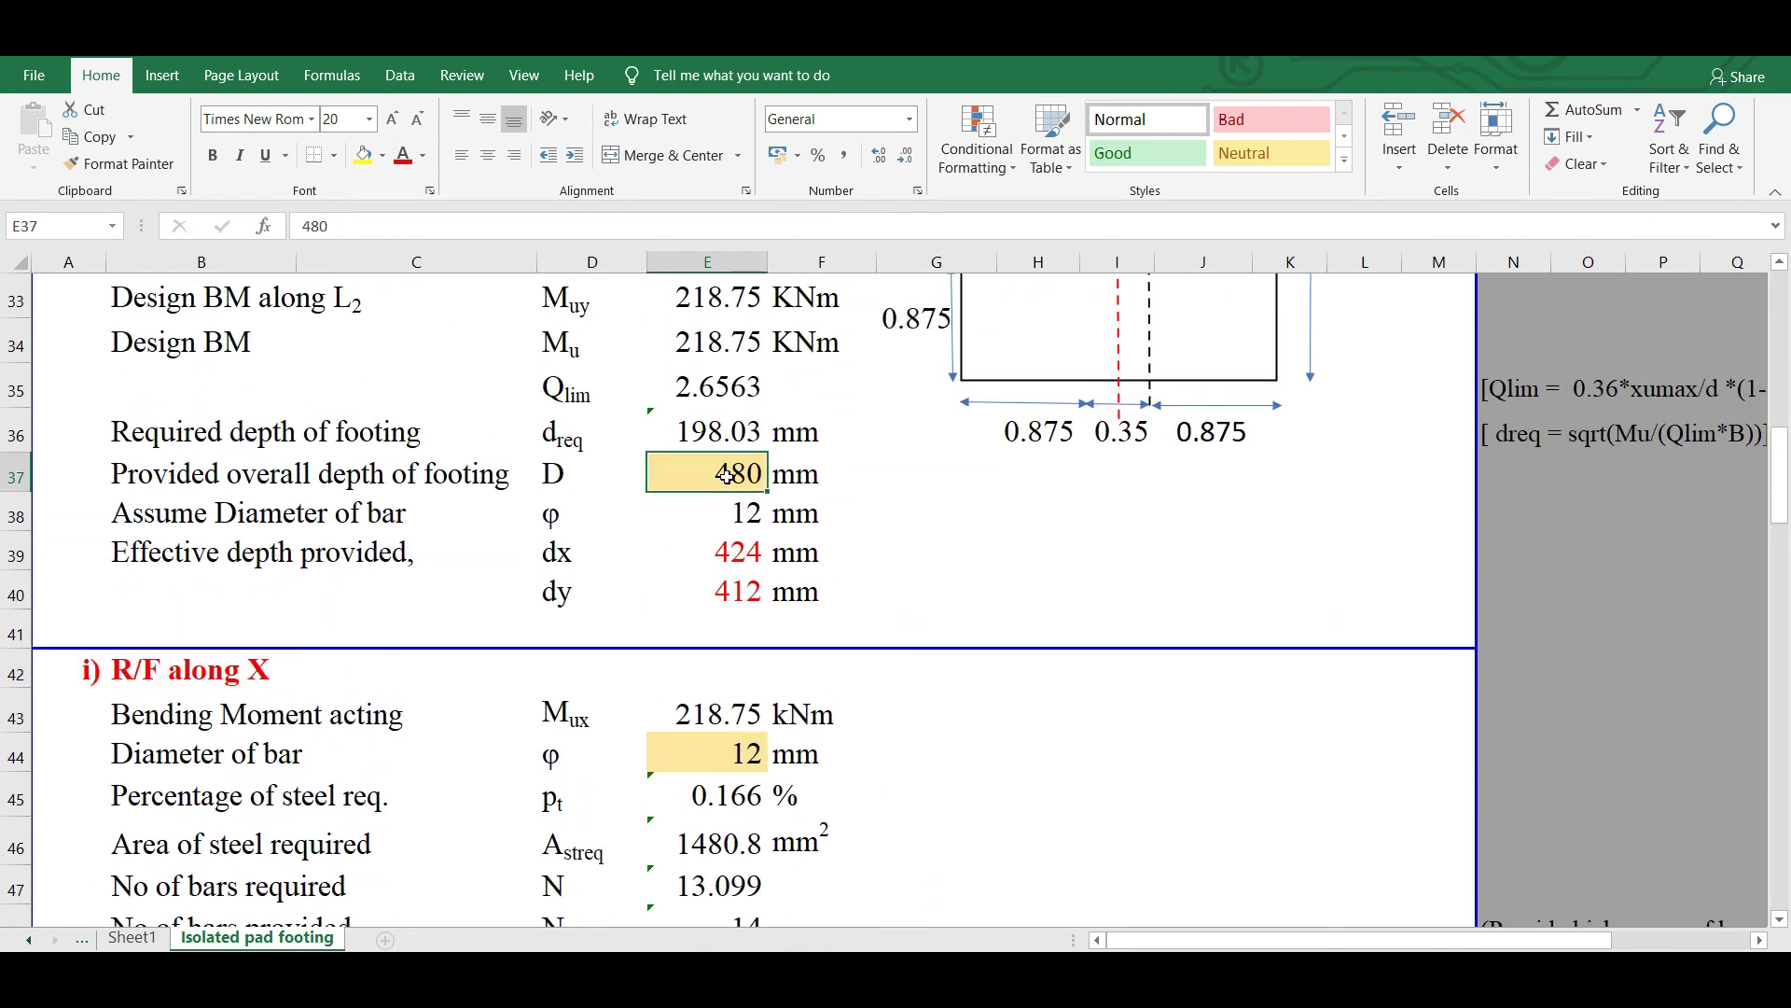
text(490)
key(Return)
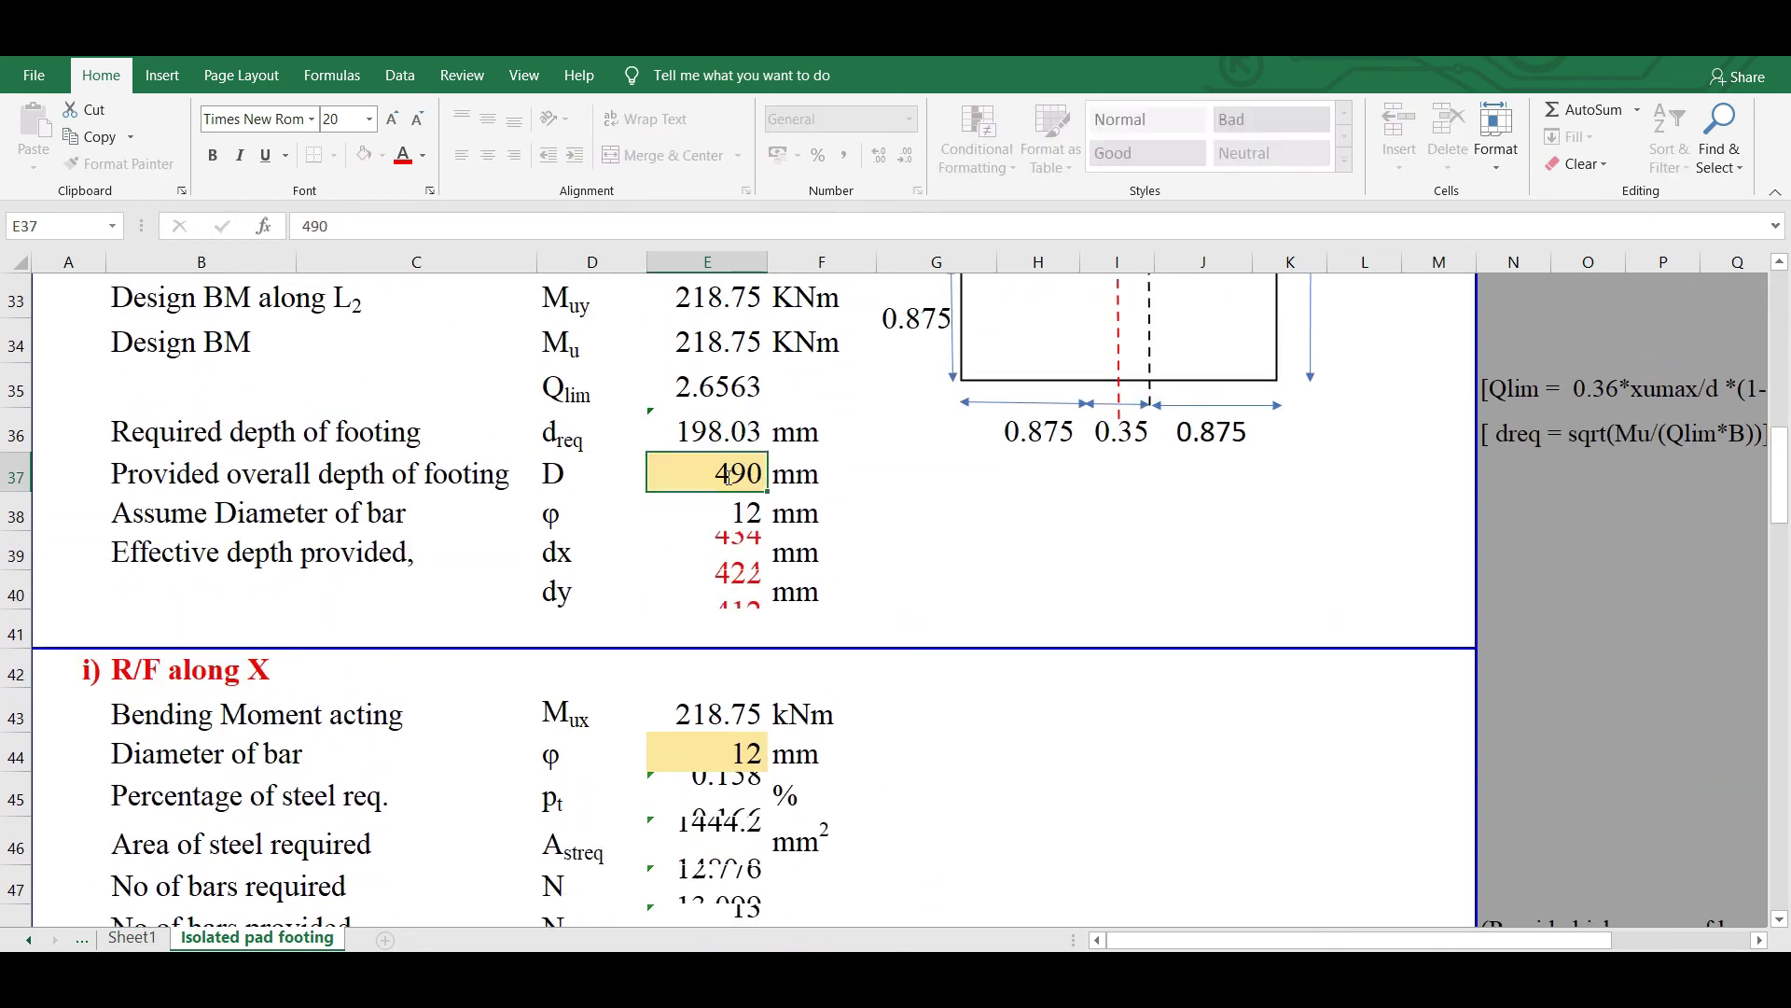
- Review the recalculated one-way shear checks along X and Y, examining the Vu and τv formulas along Y
scroll(727, 479, down, 4)
scroll(727, 479, down, 8)
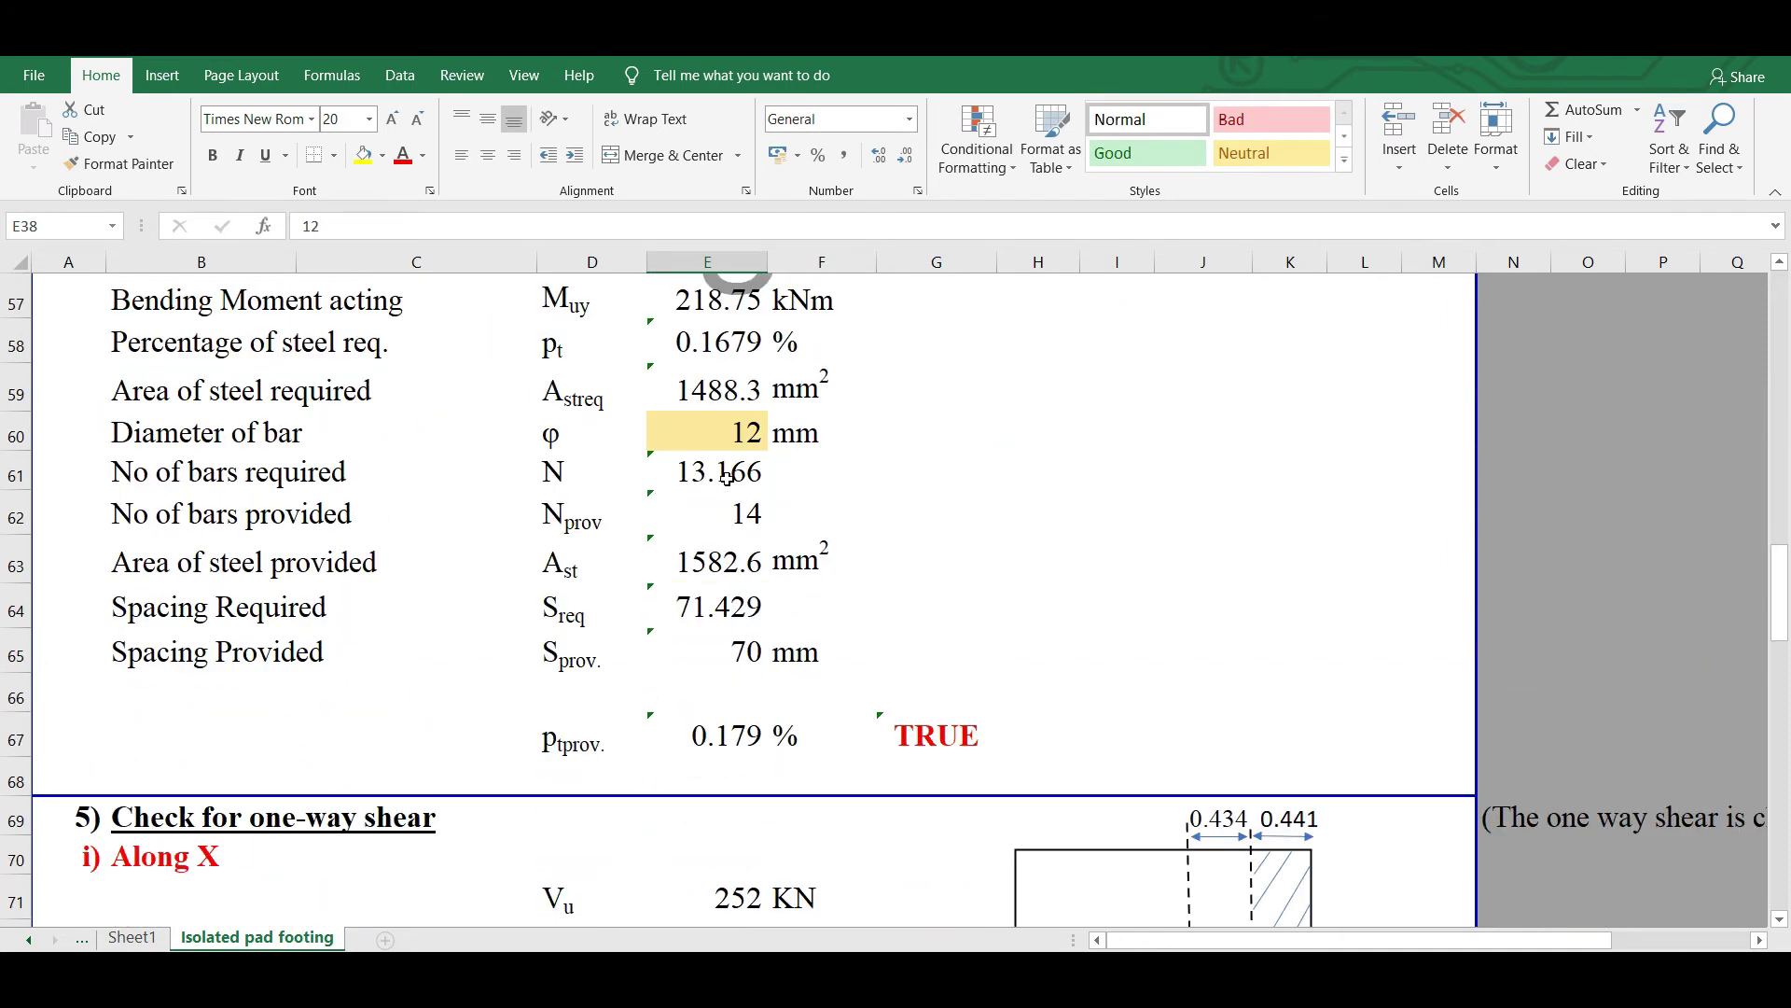
scroll(726, 478, down, 1)
scroll(601, 574, up, 1)
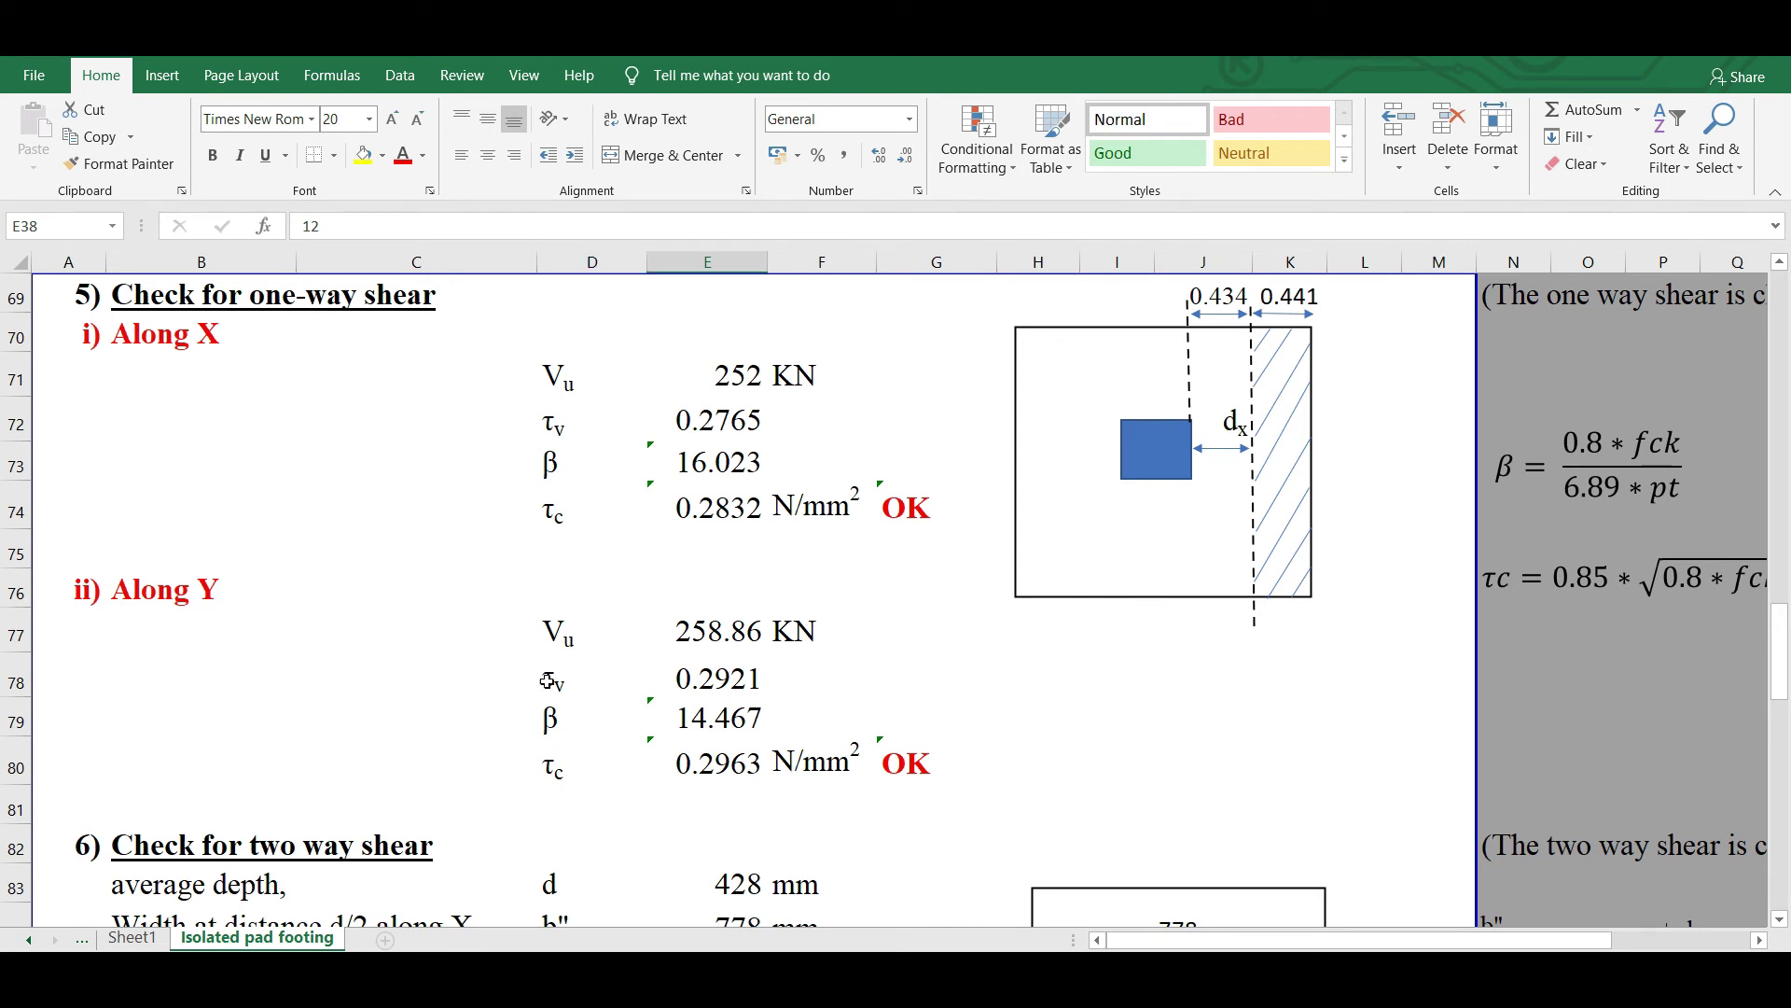
click(709, 626)
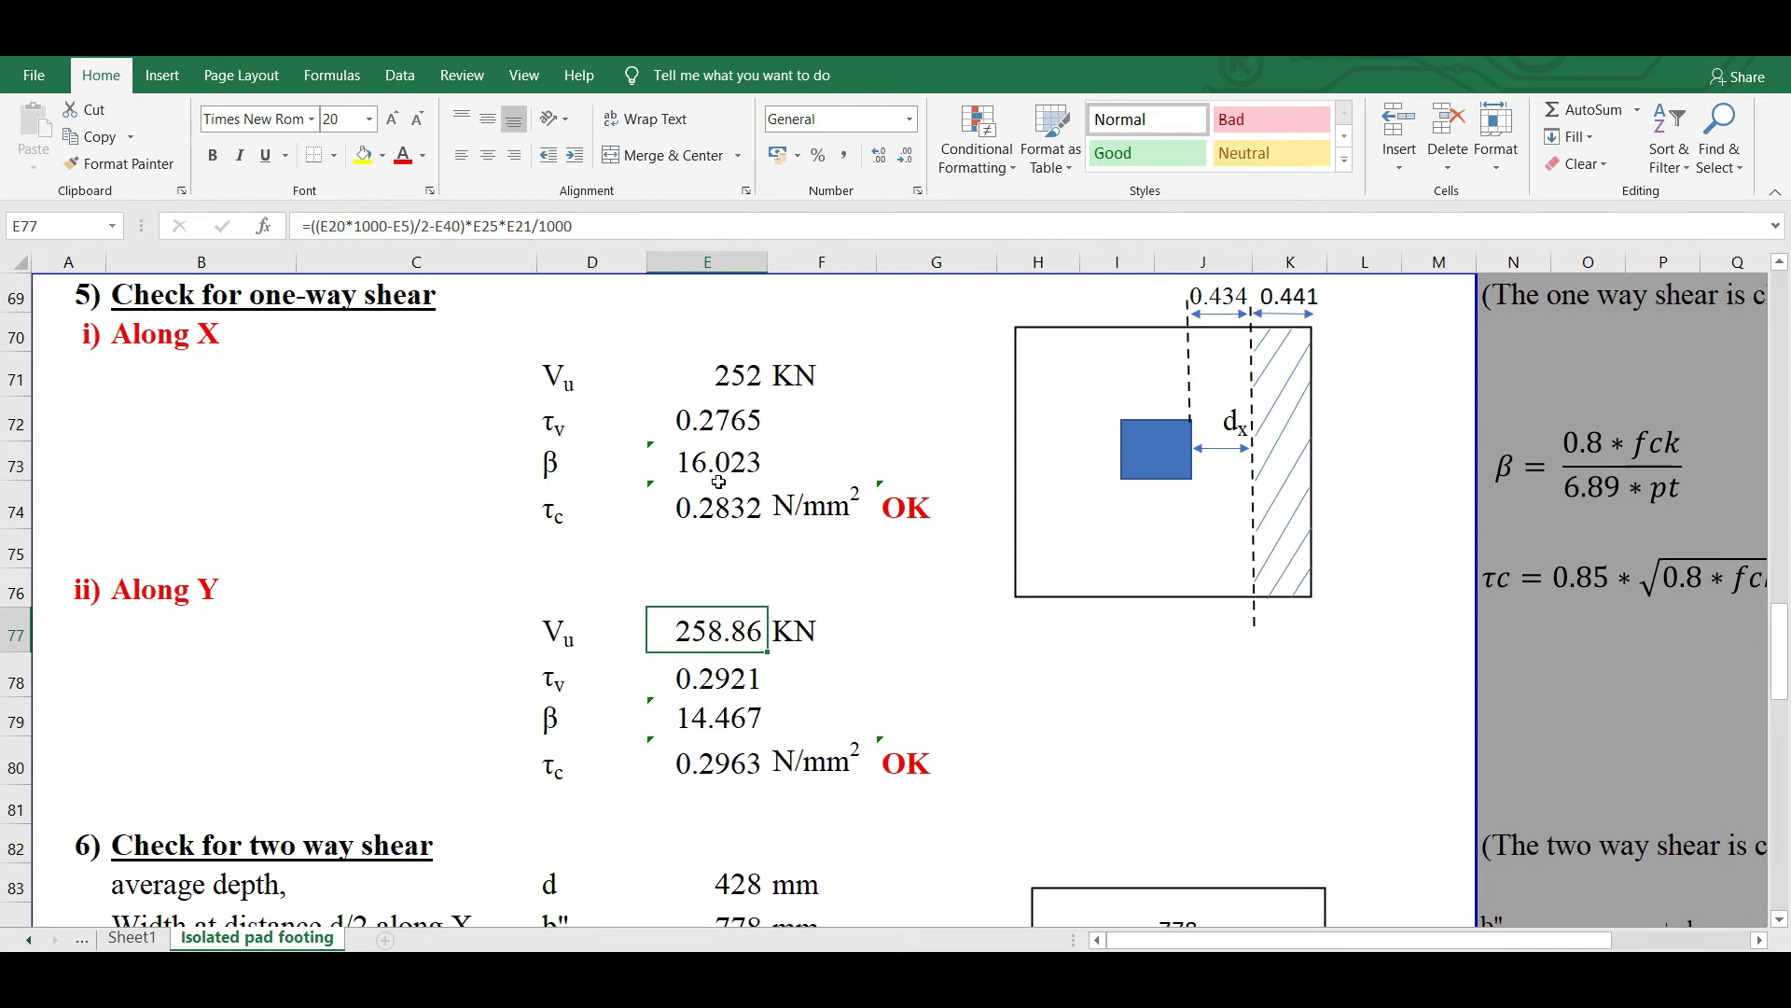
click(709, 668)
click(707, 632)
- Examine the average depth formula in the two-way shear check and its references to the effective depths
scroll(838, 724, down, 3)
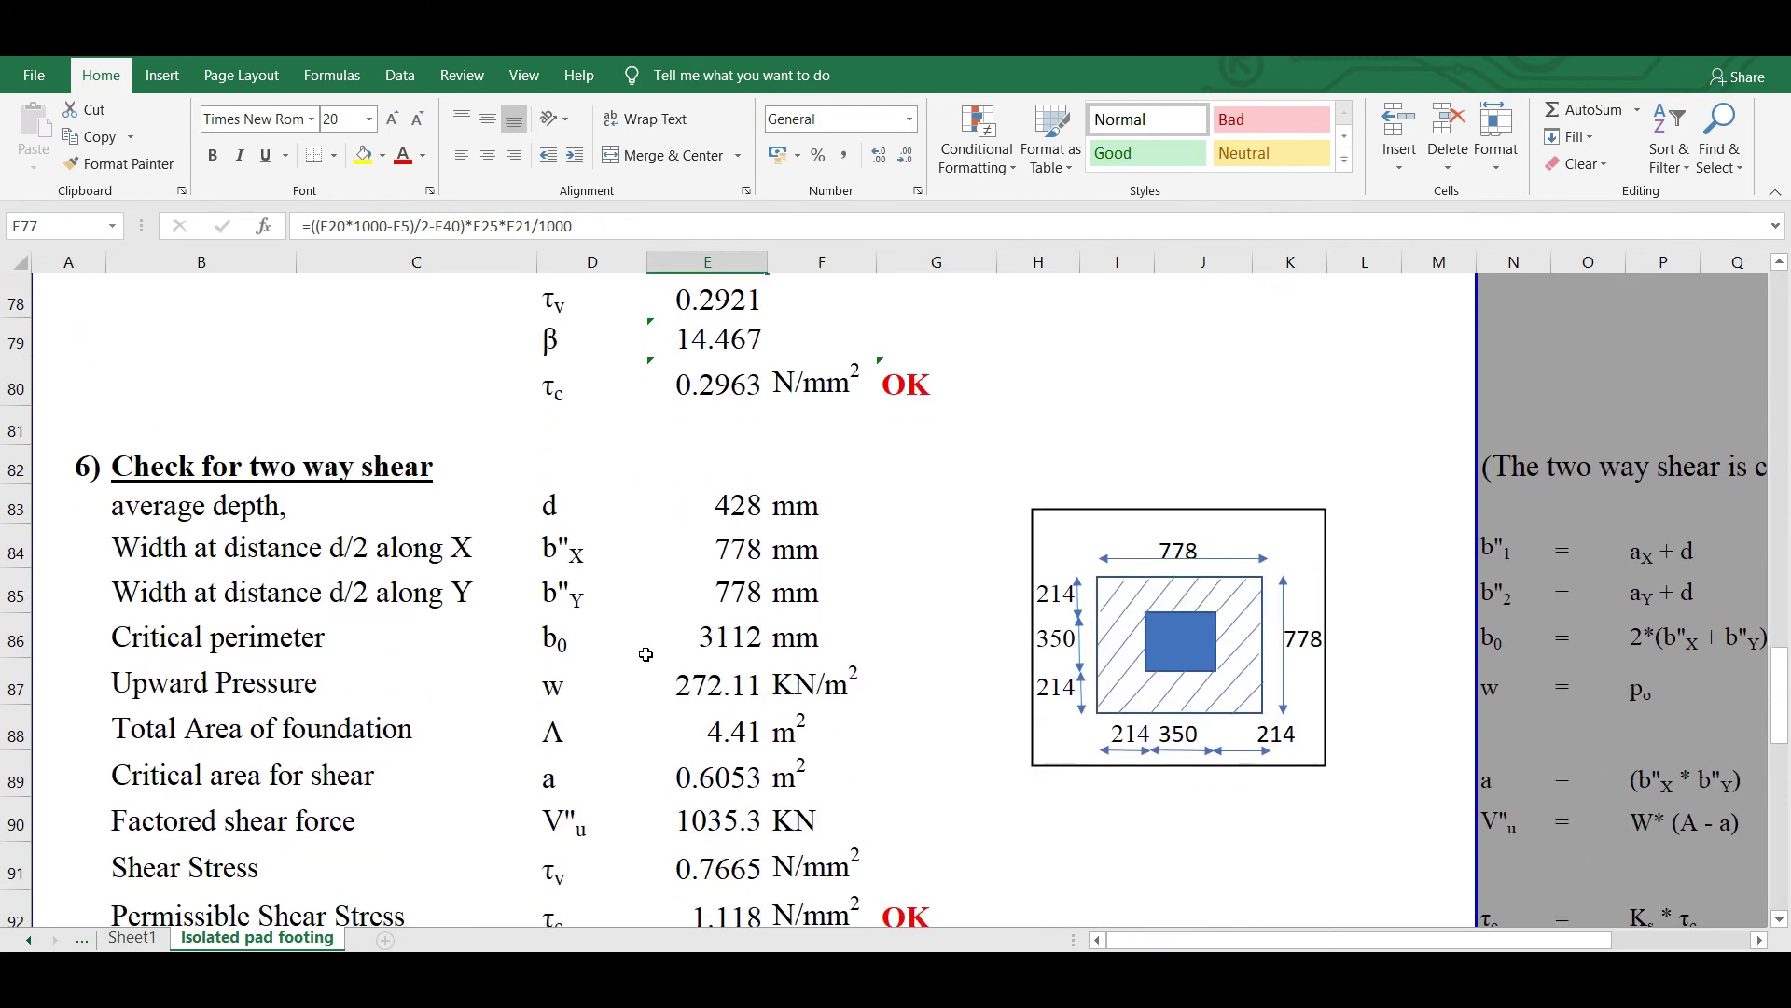
scroll(544, 602, down, 1)
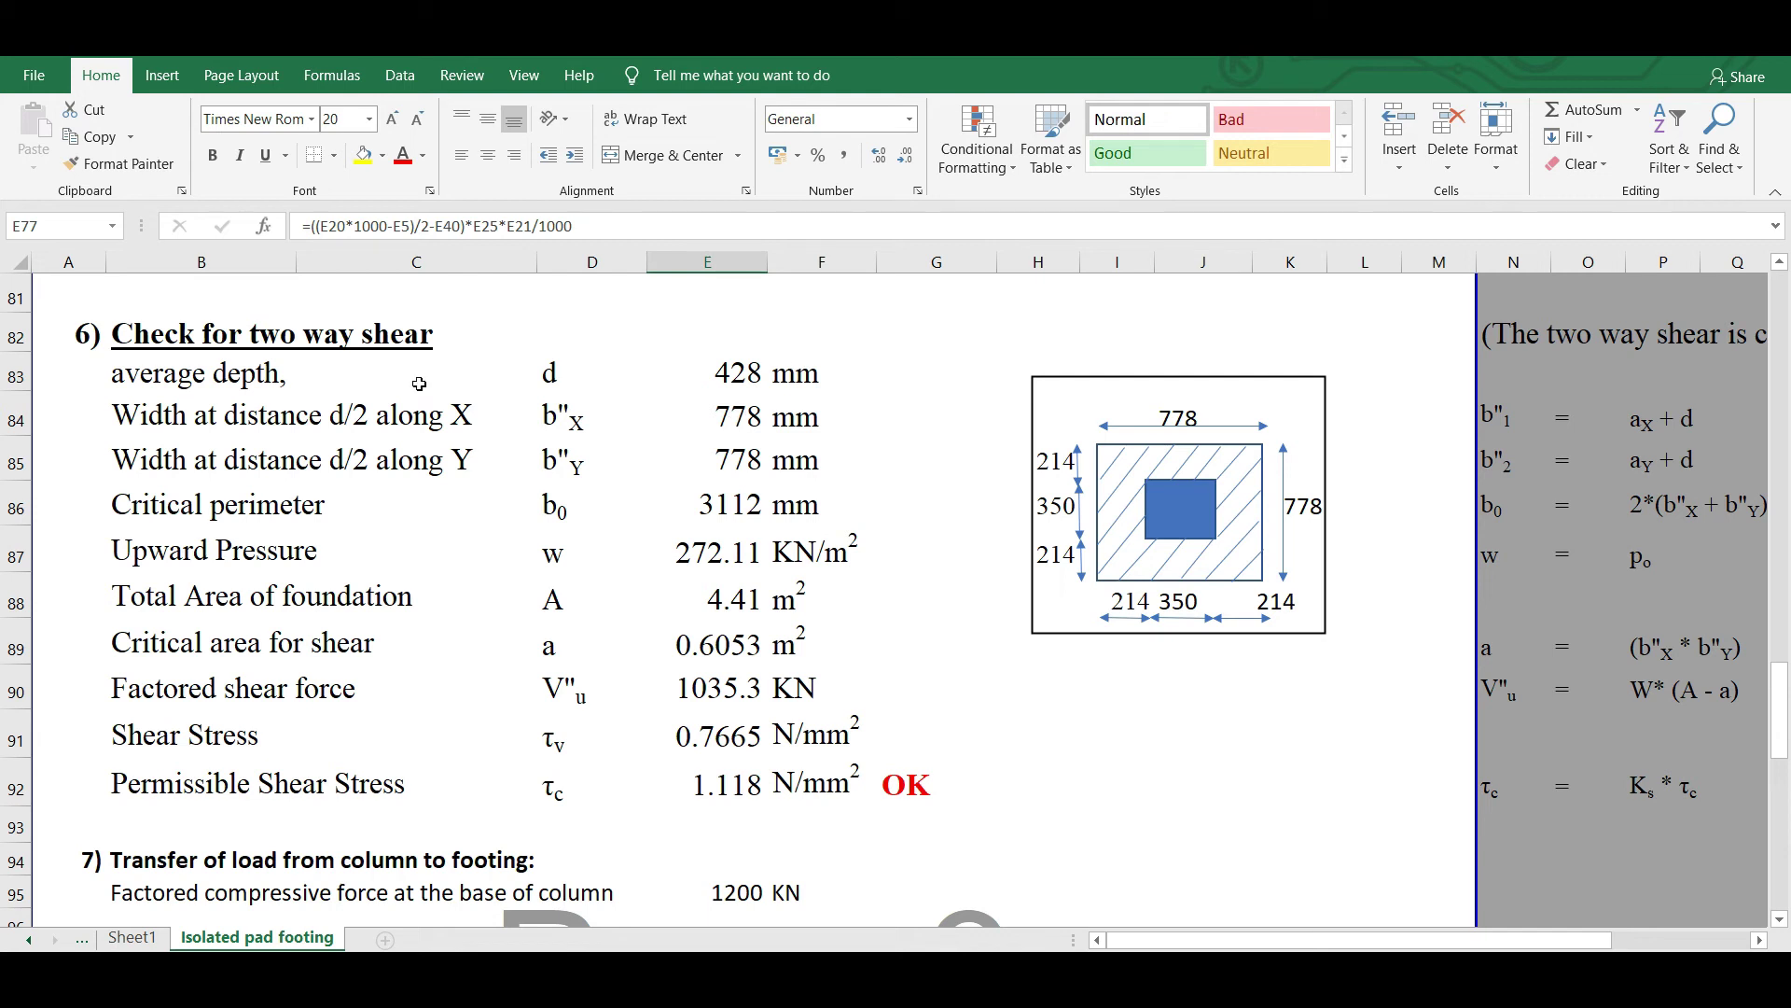
click(734, 367)
click(324, 225)
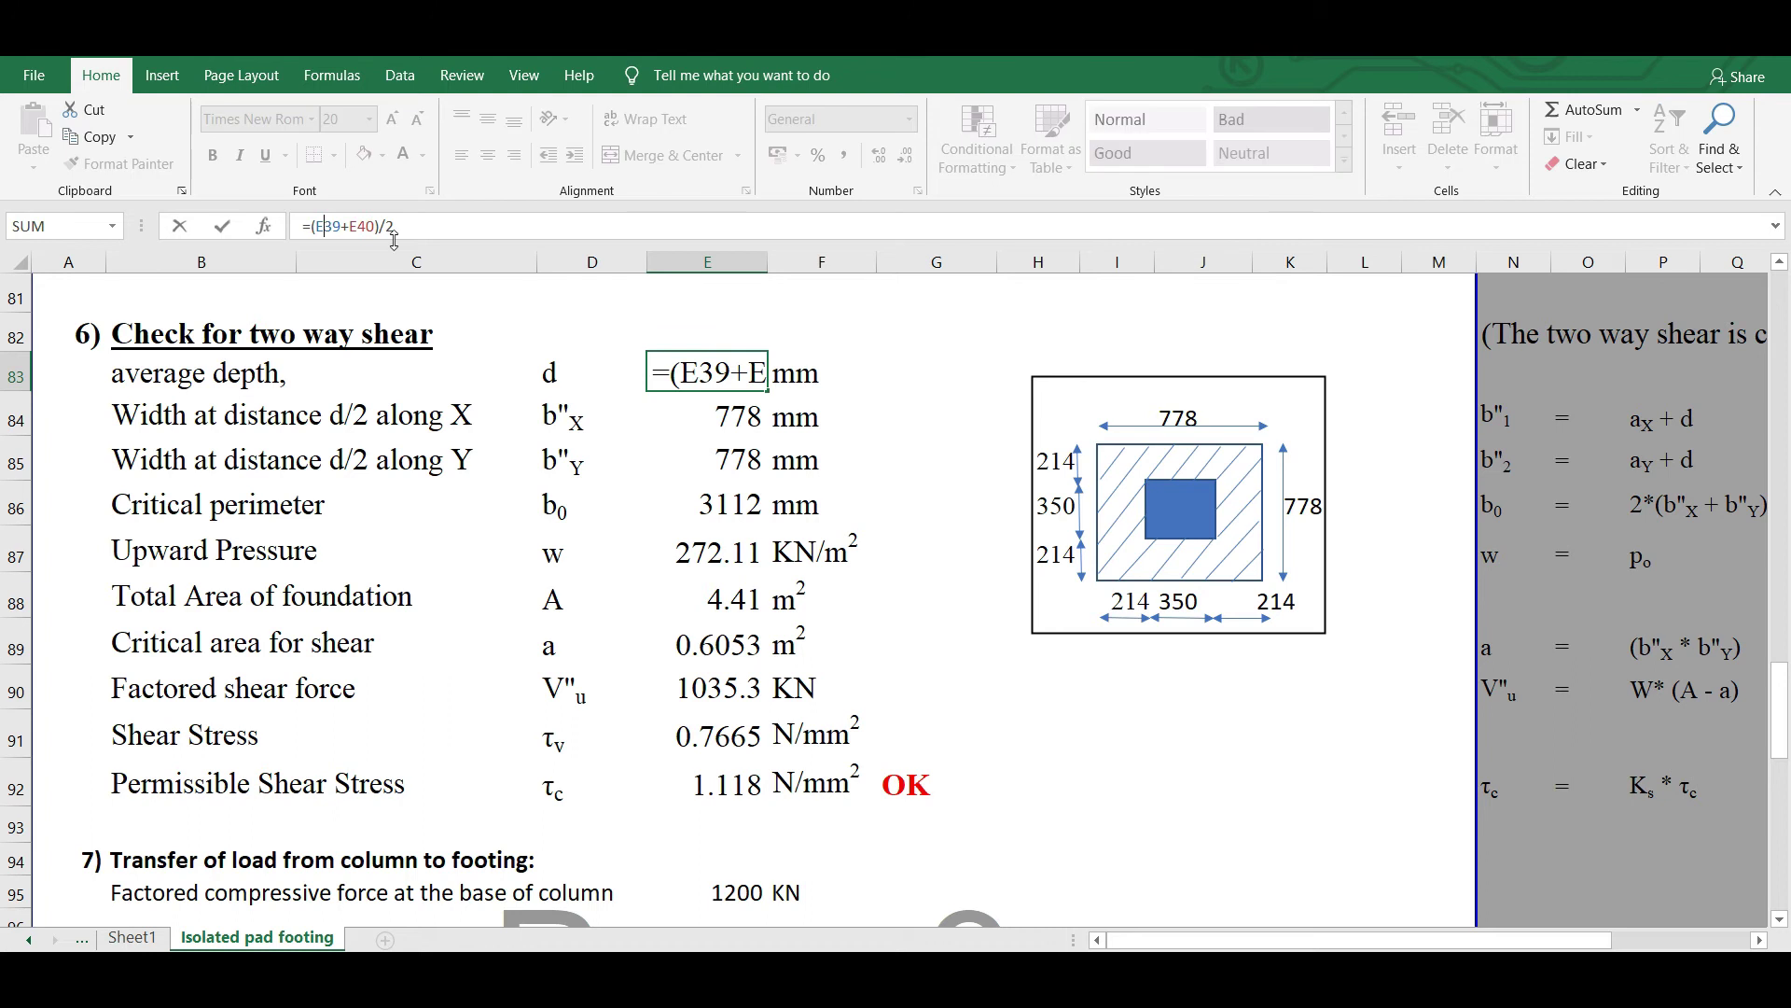
key(Escape)
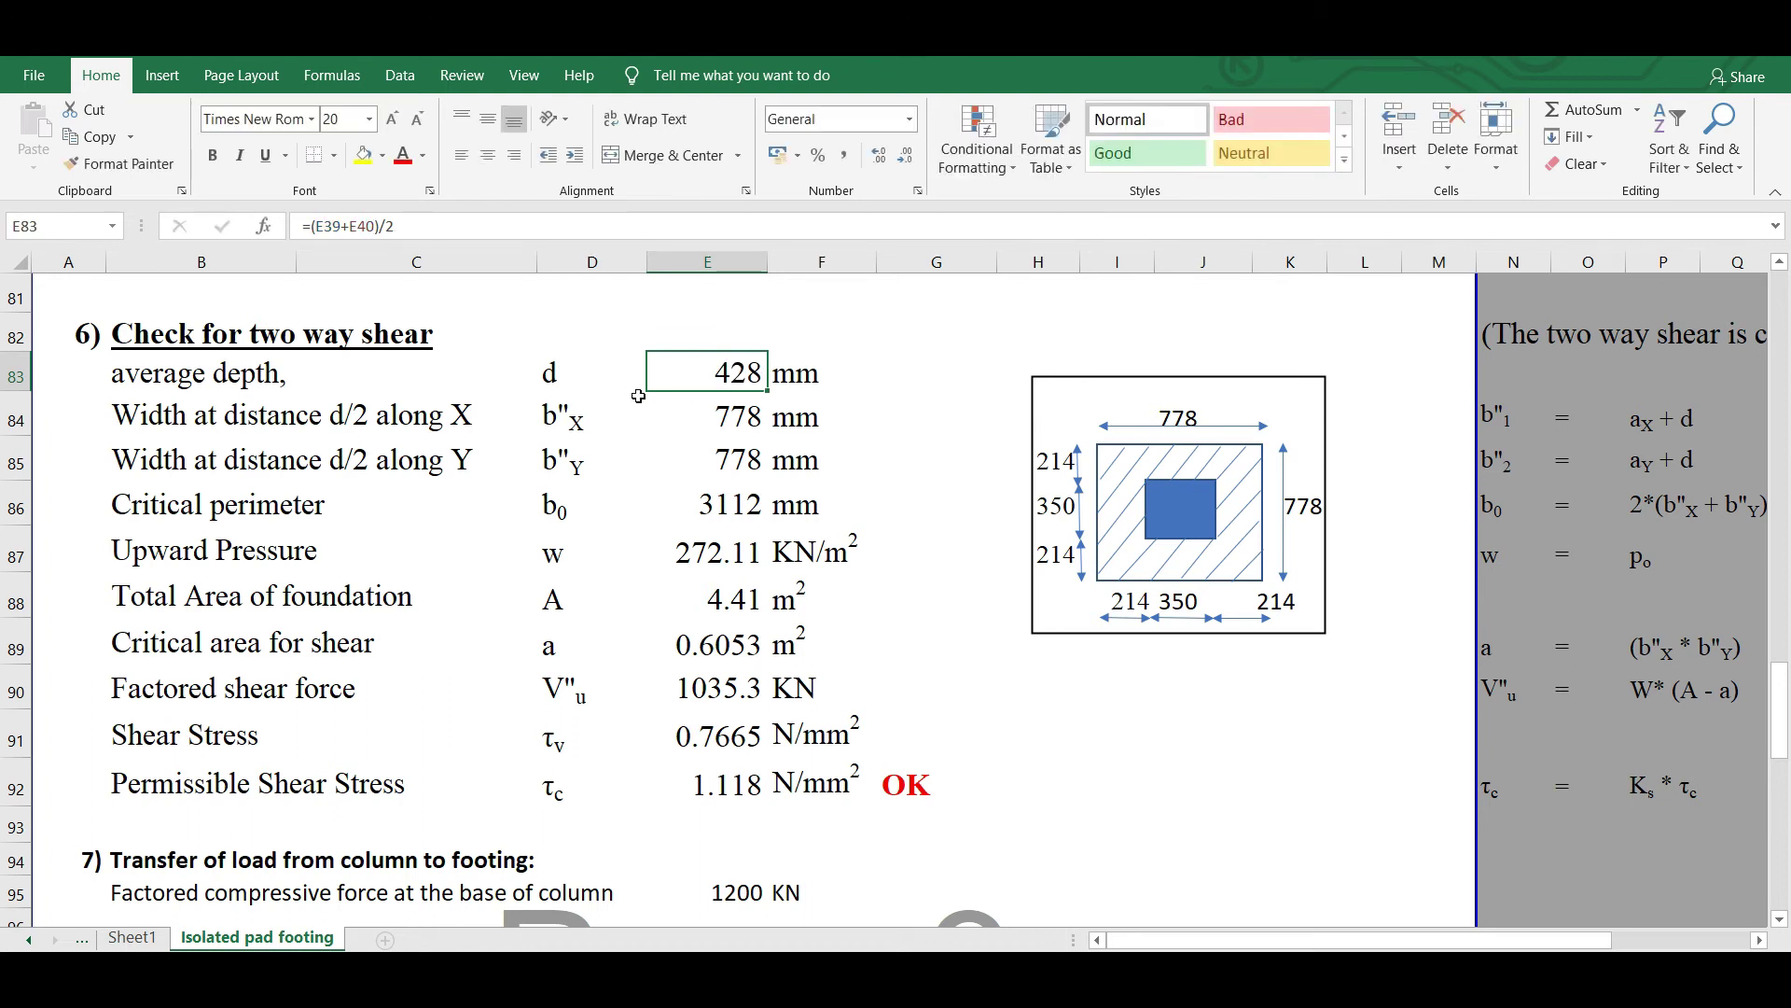
- Examine the formulas for the widths at distance d/2 along X and along Y in the two-way shear check
click(731, 414)
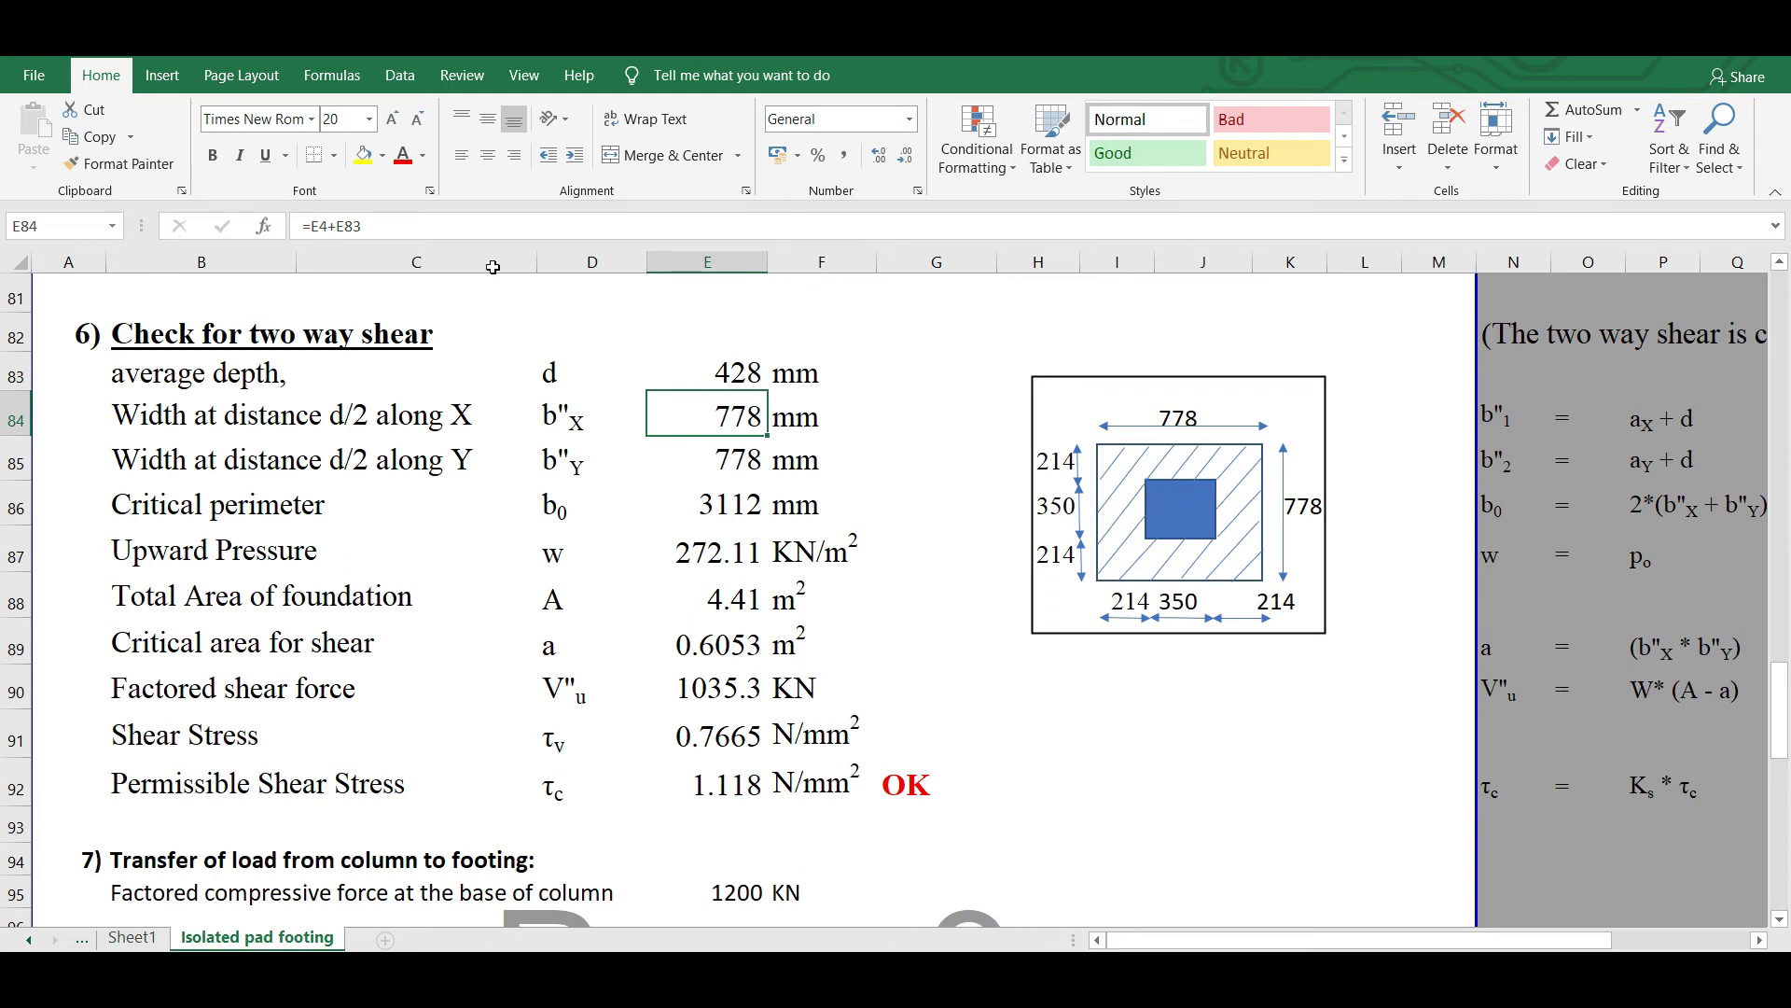
click(345, 228)
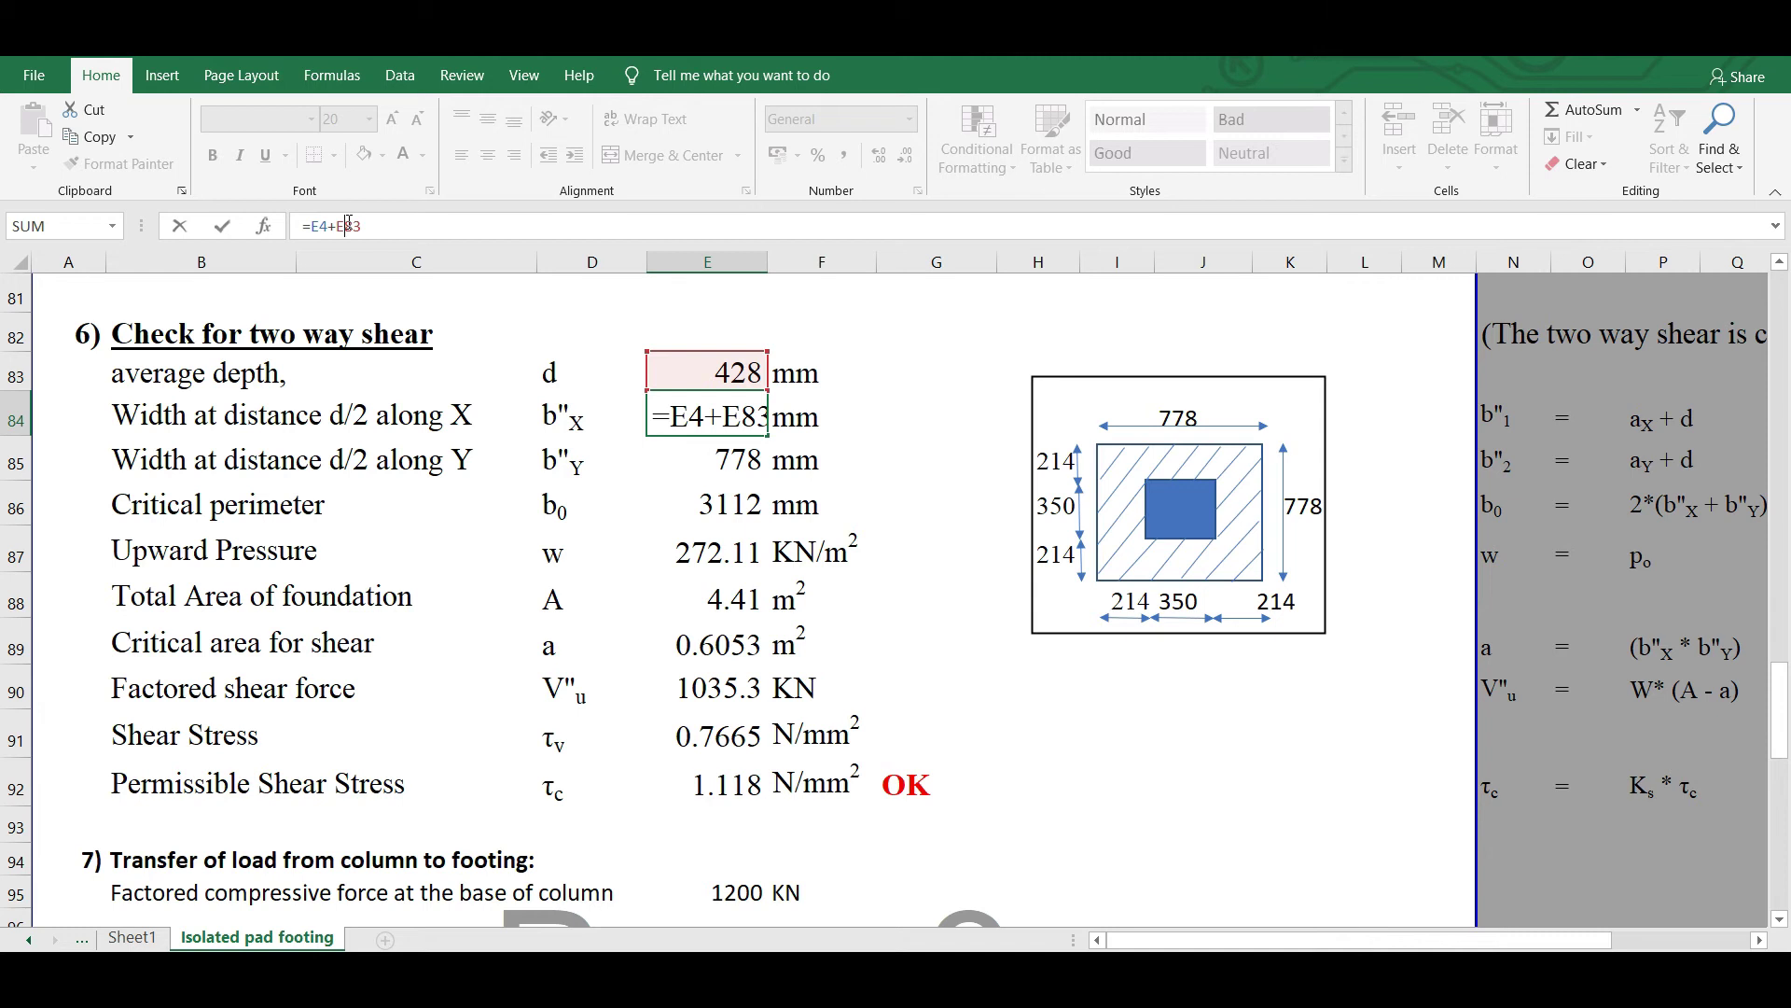
key(Return)
click(743, 417)
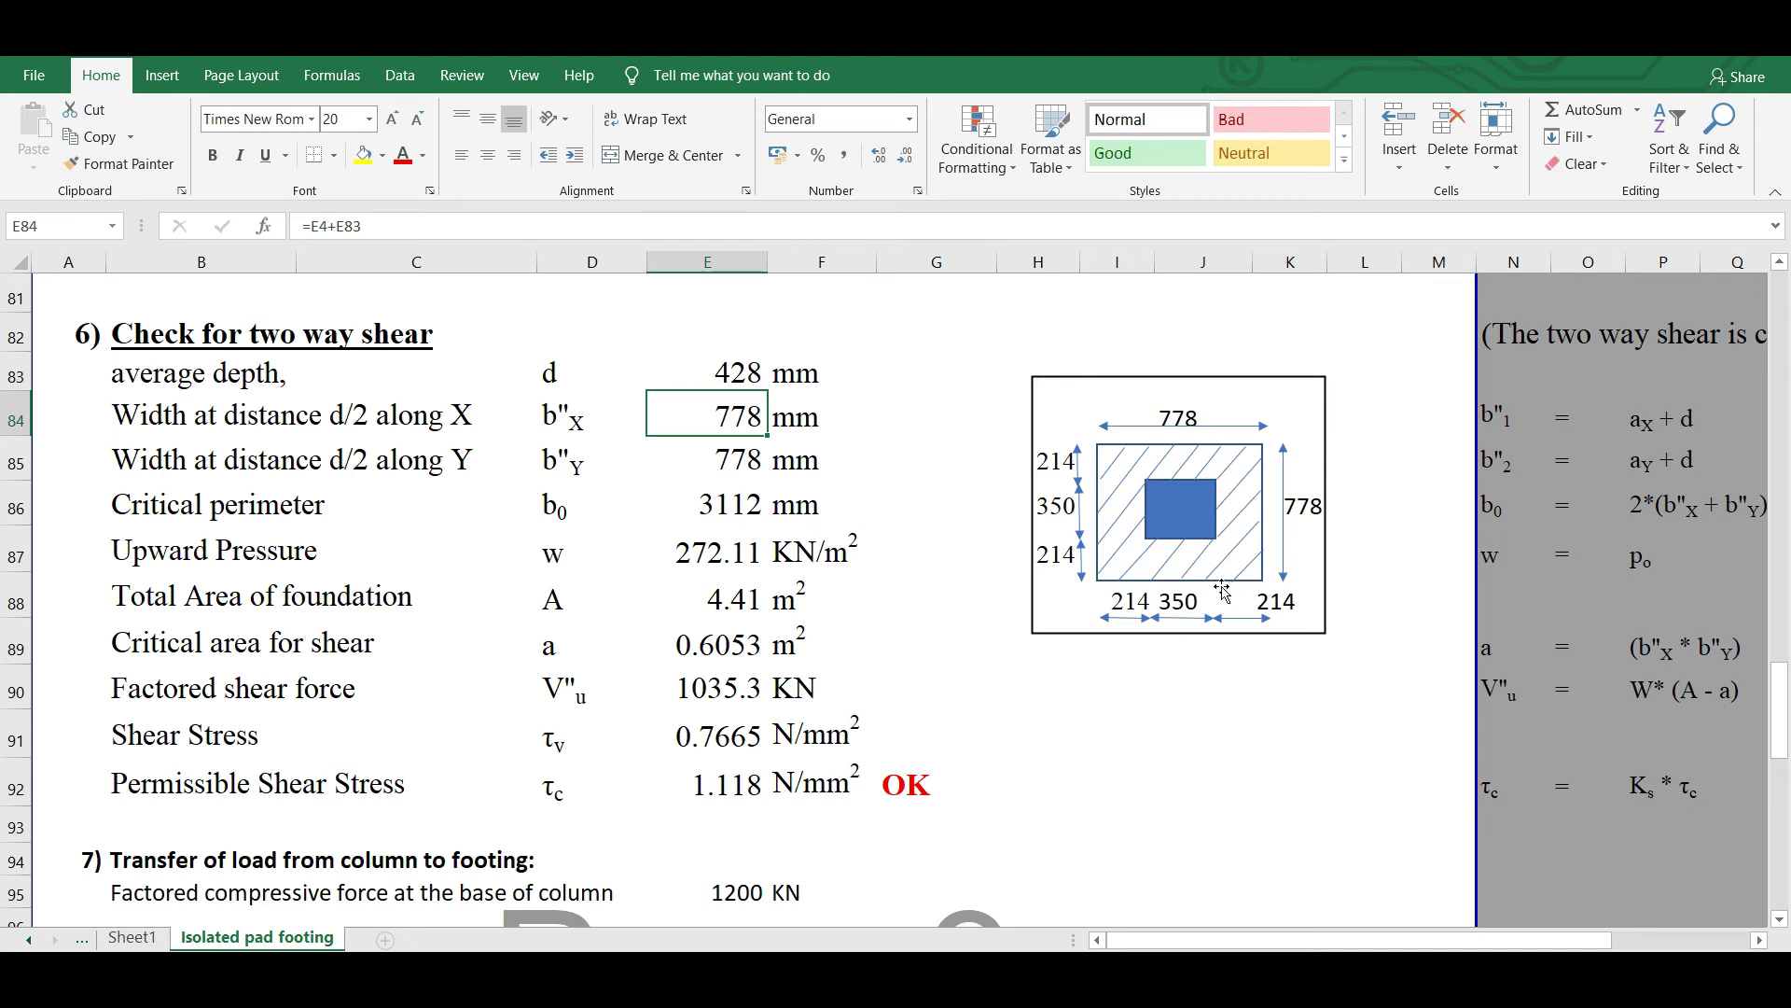
click(728, 459)
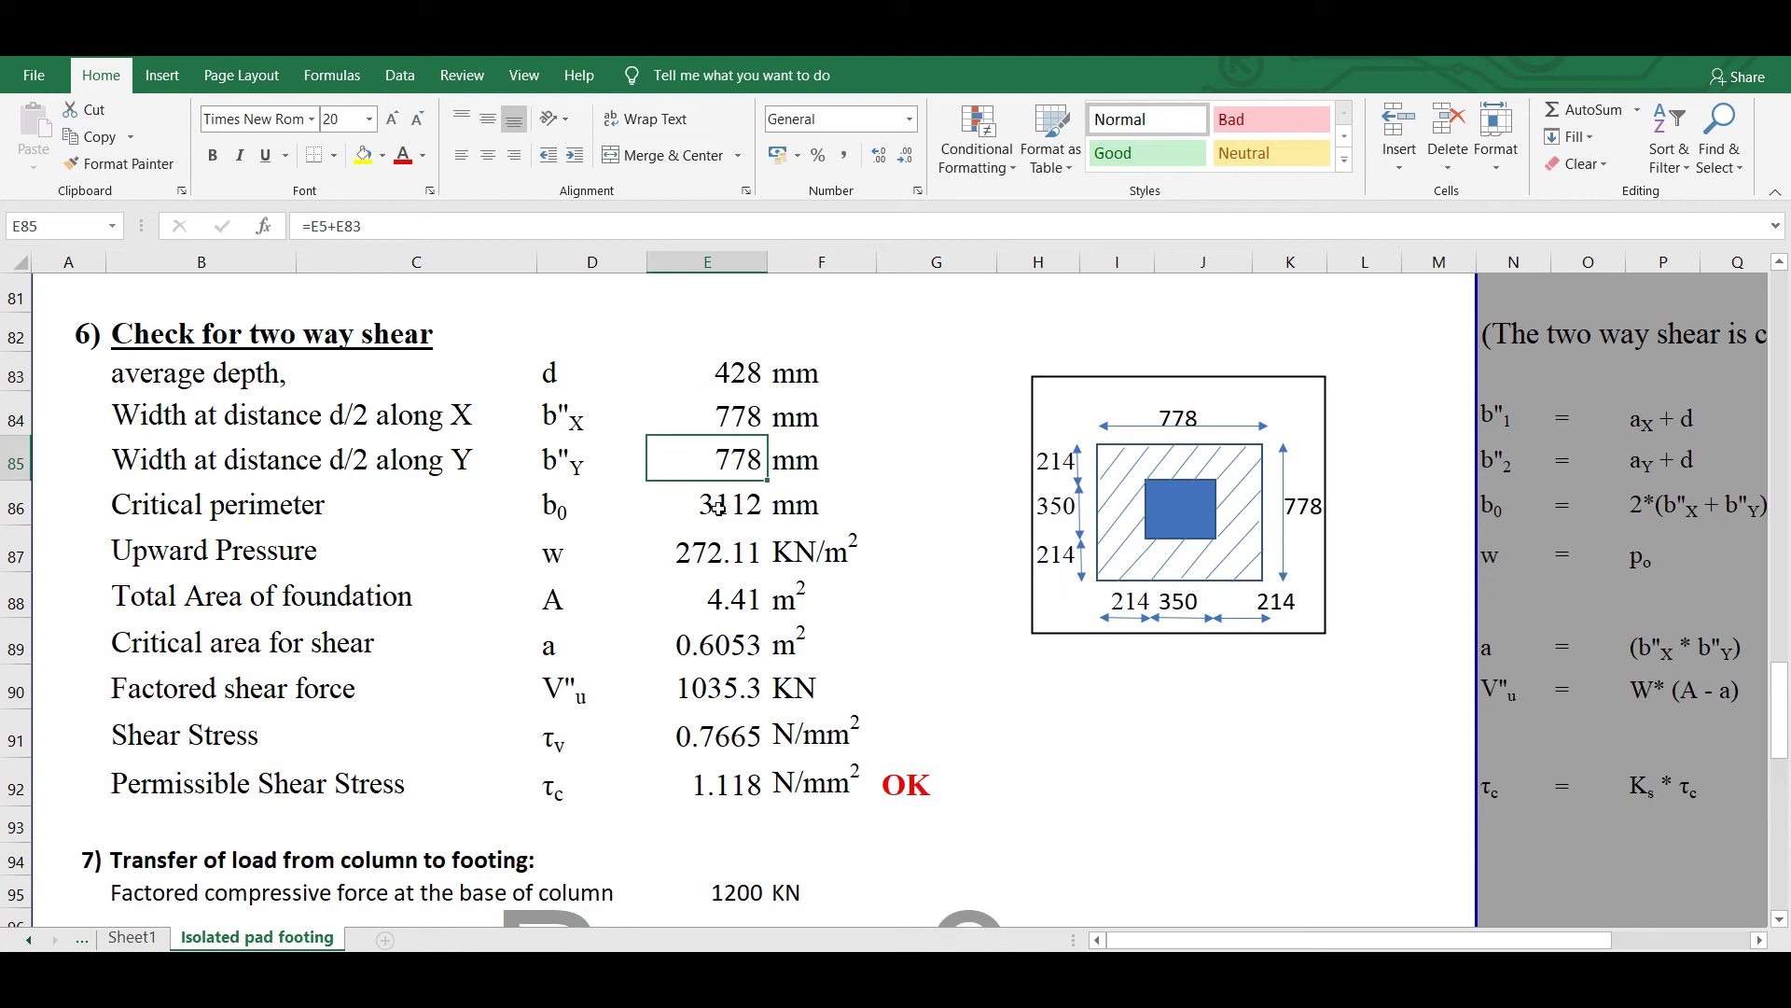
- Examine the formulas for the critical perimeter, upward pressure and total area of foundation
click(719, 516)
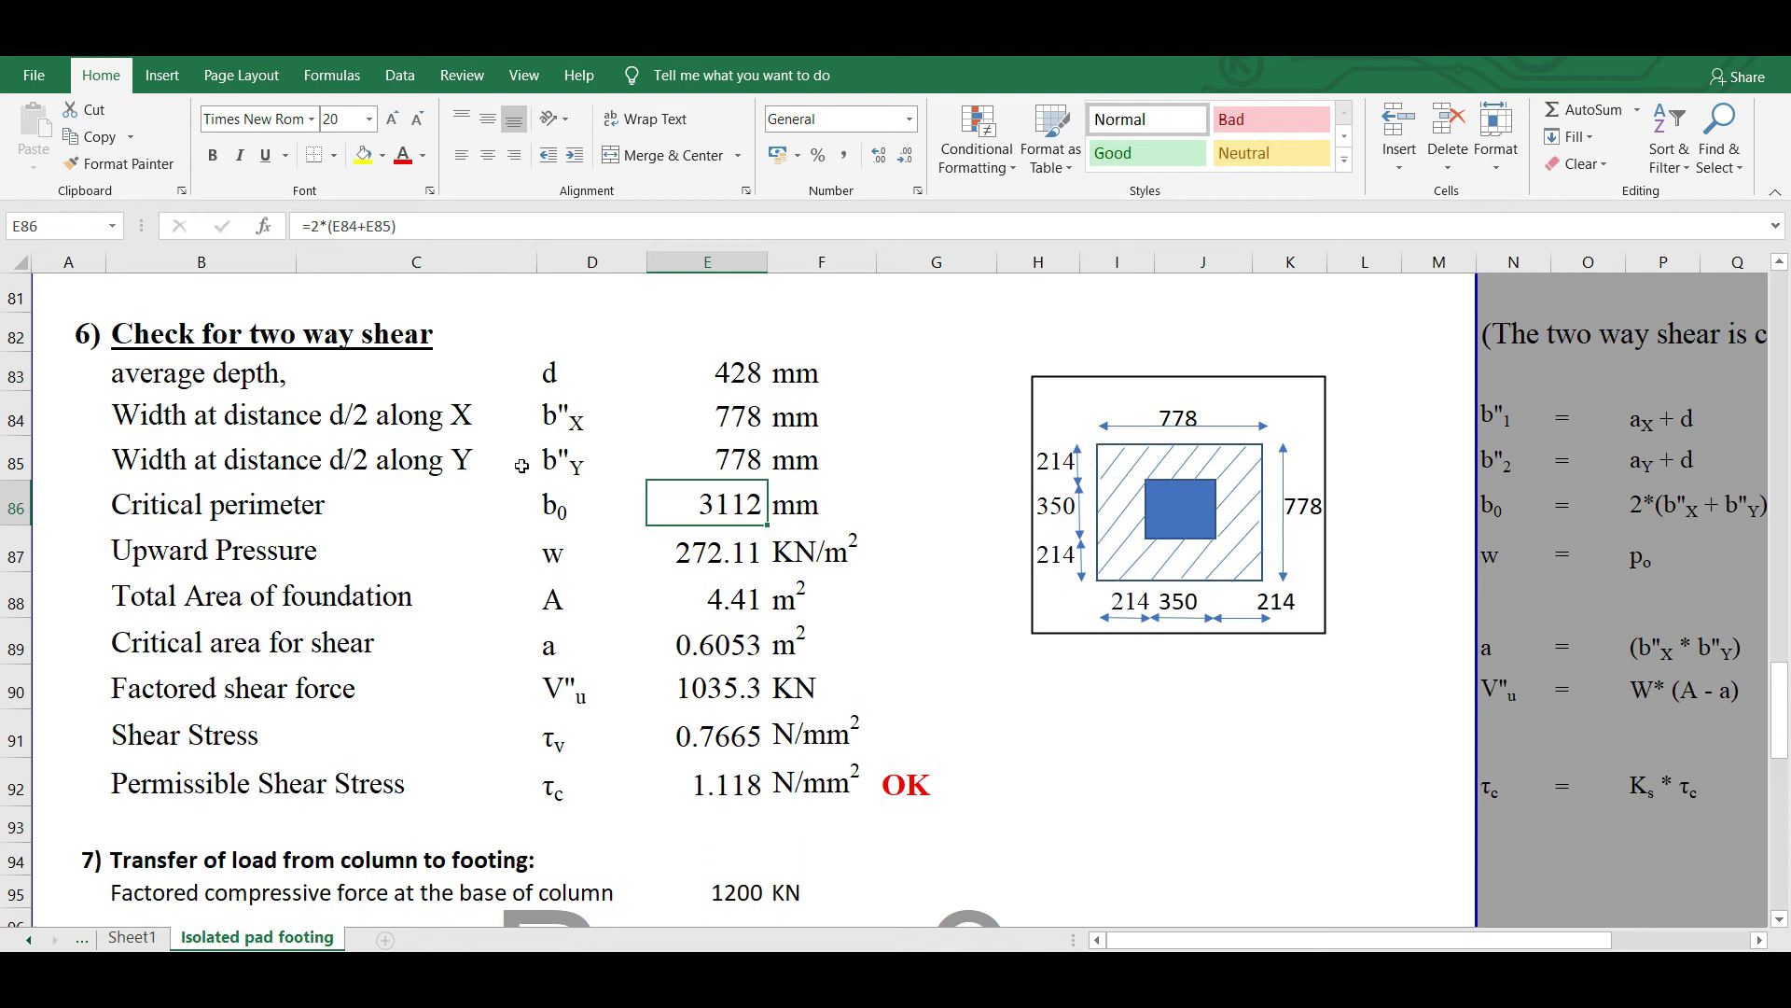
click(695, 557)
click(719, 505)
click(728, 557)
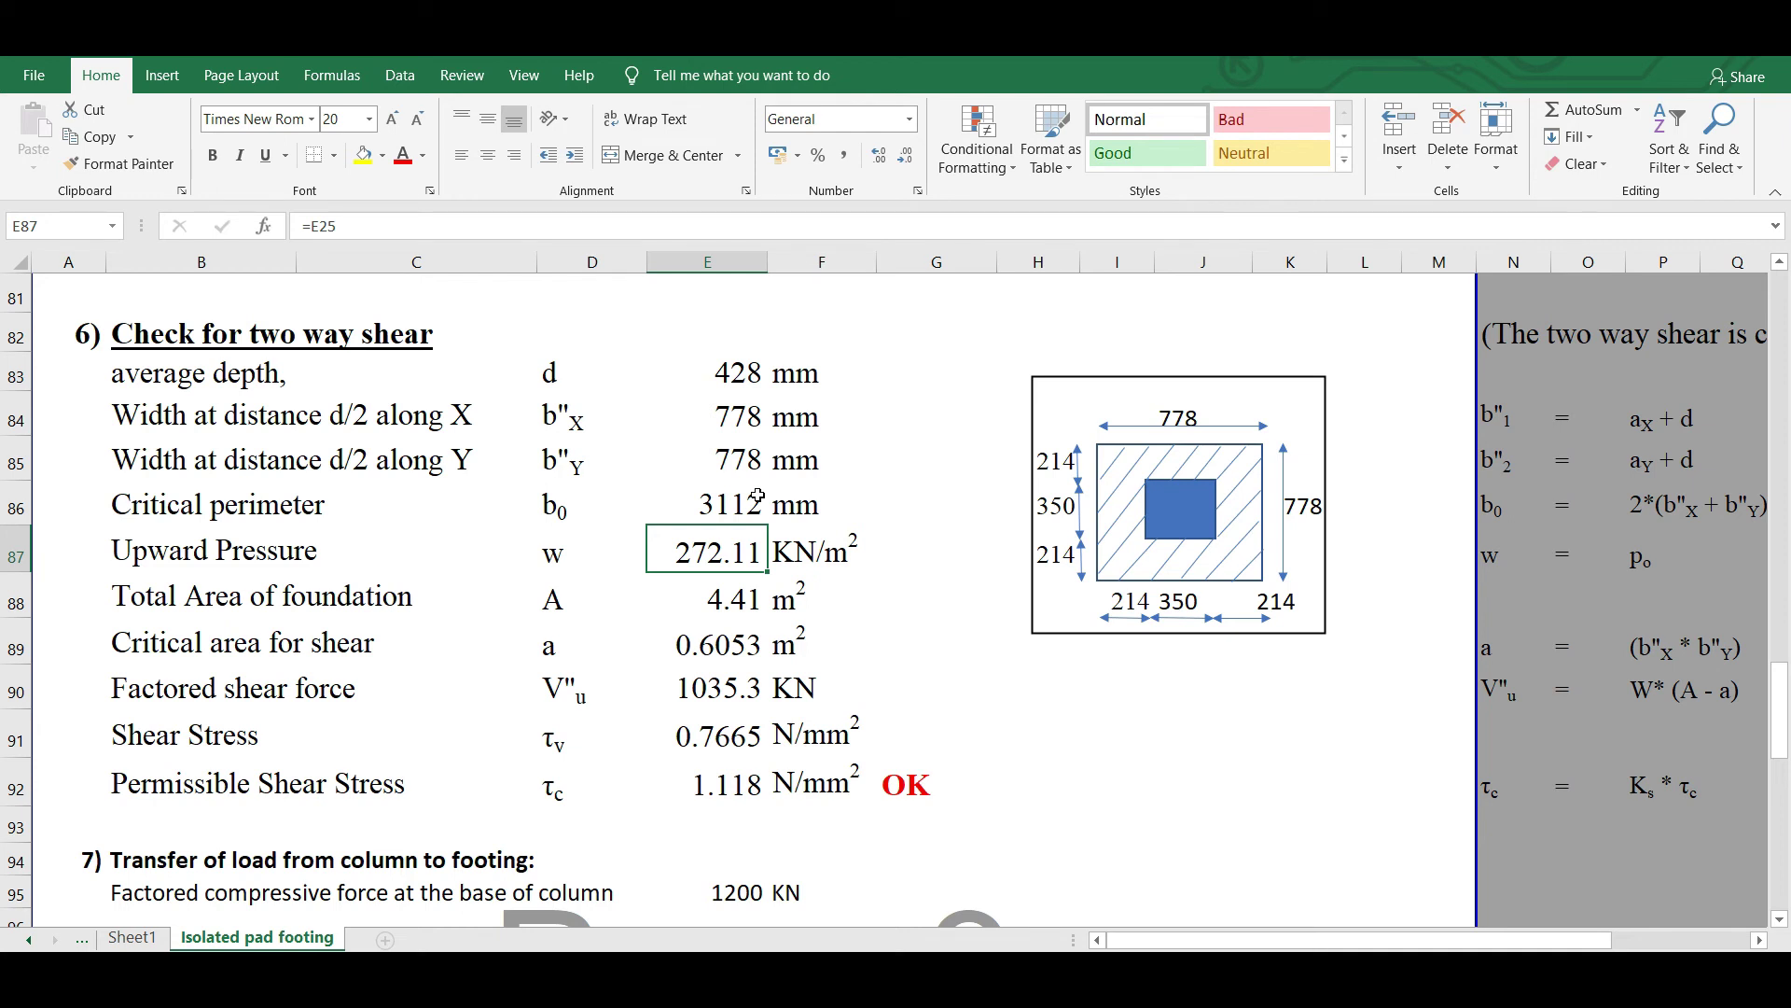
click(742, 600)
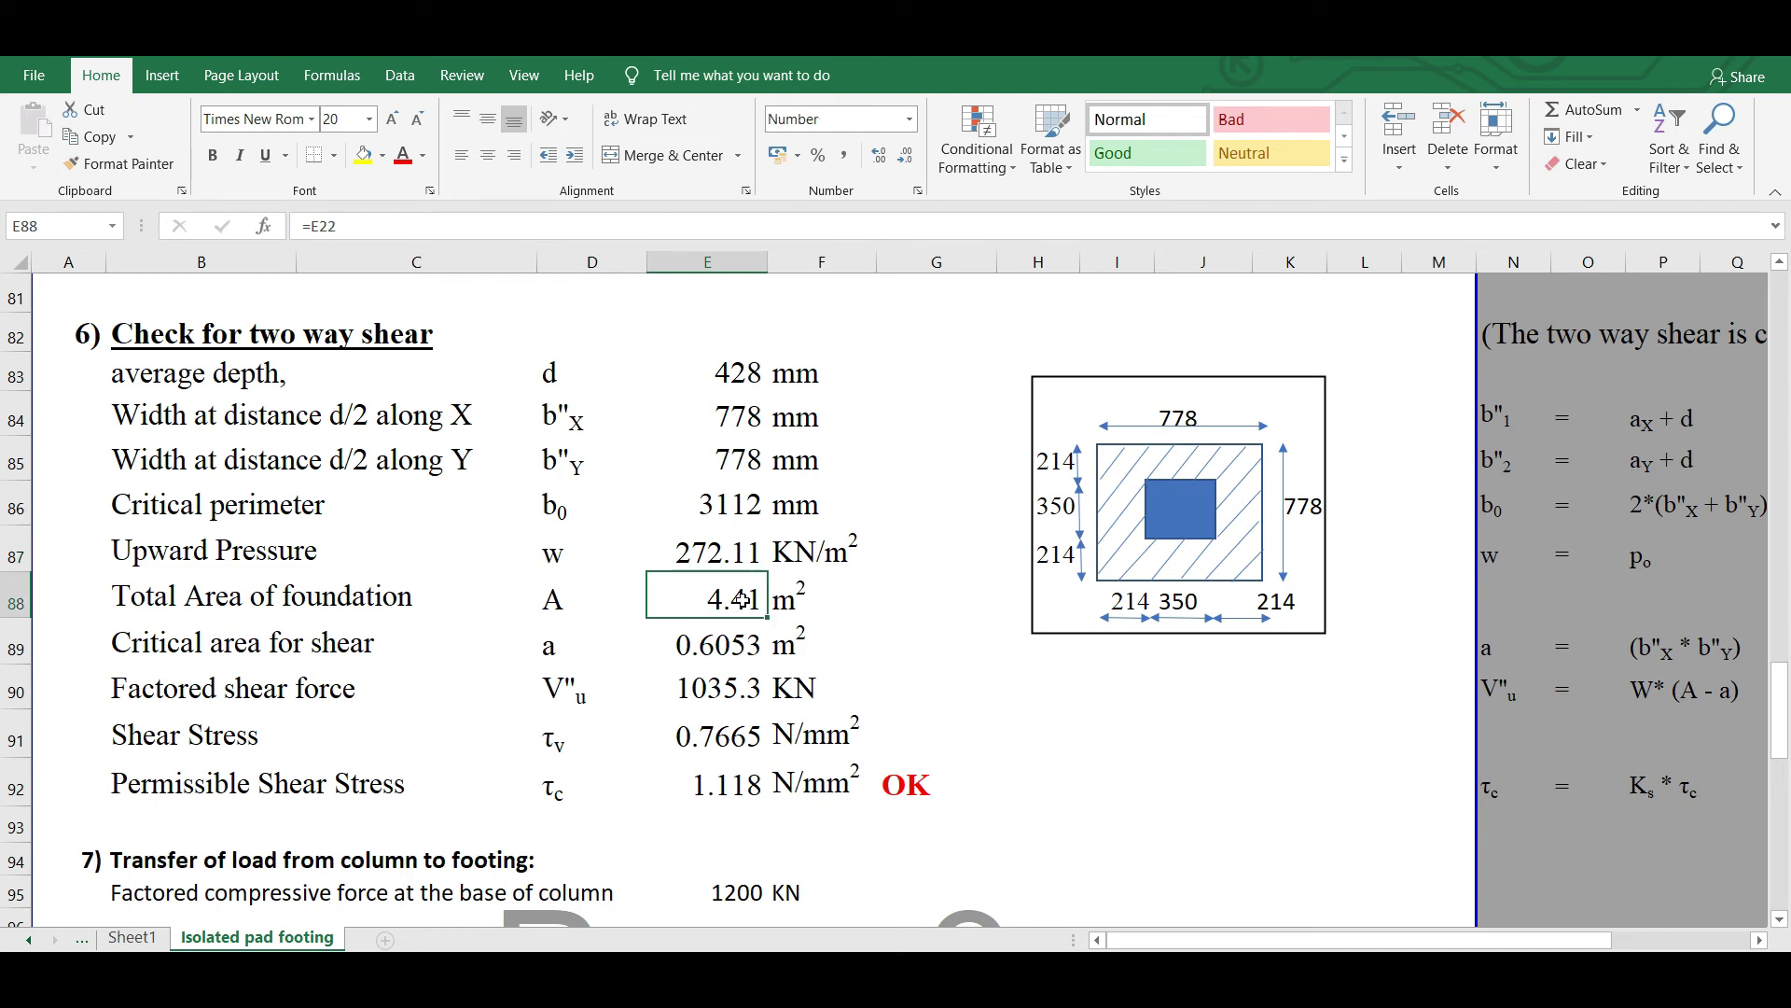
- Examine the critical area for shear formula, including its width references and the 1000000 unit conversion divisor
click(728, 645)
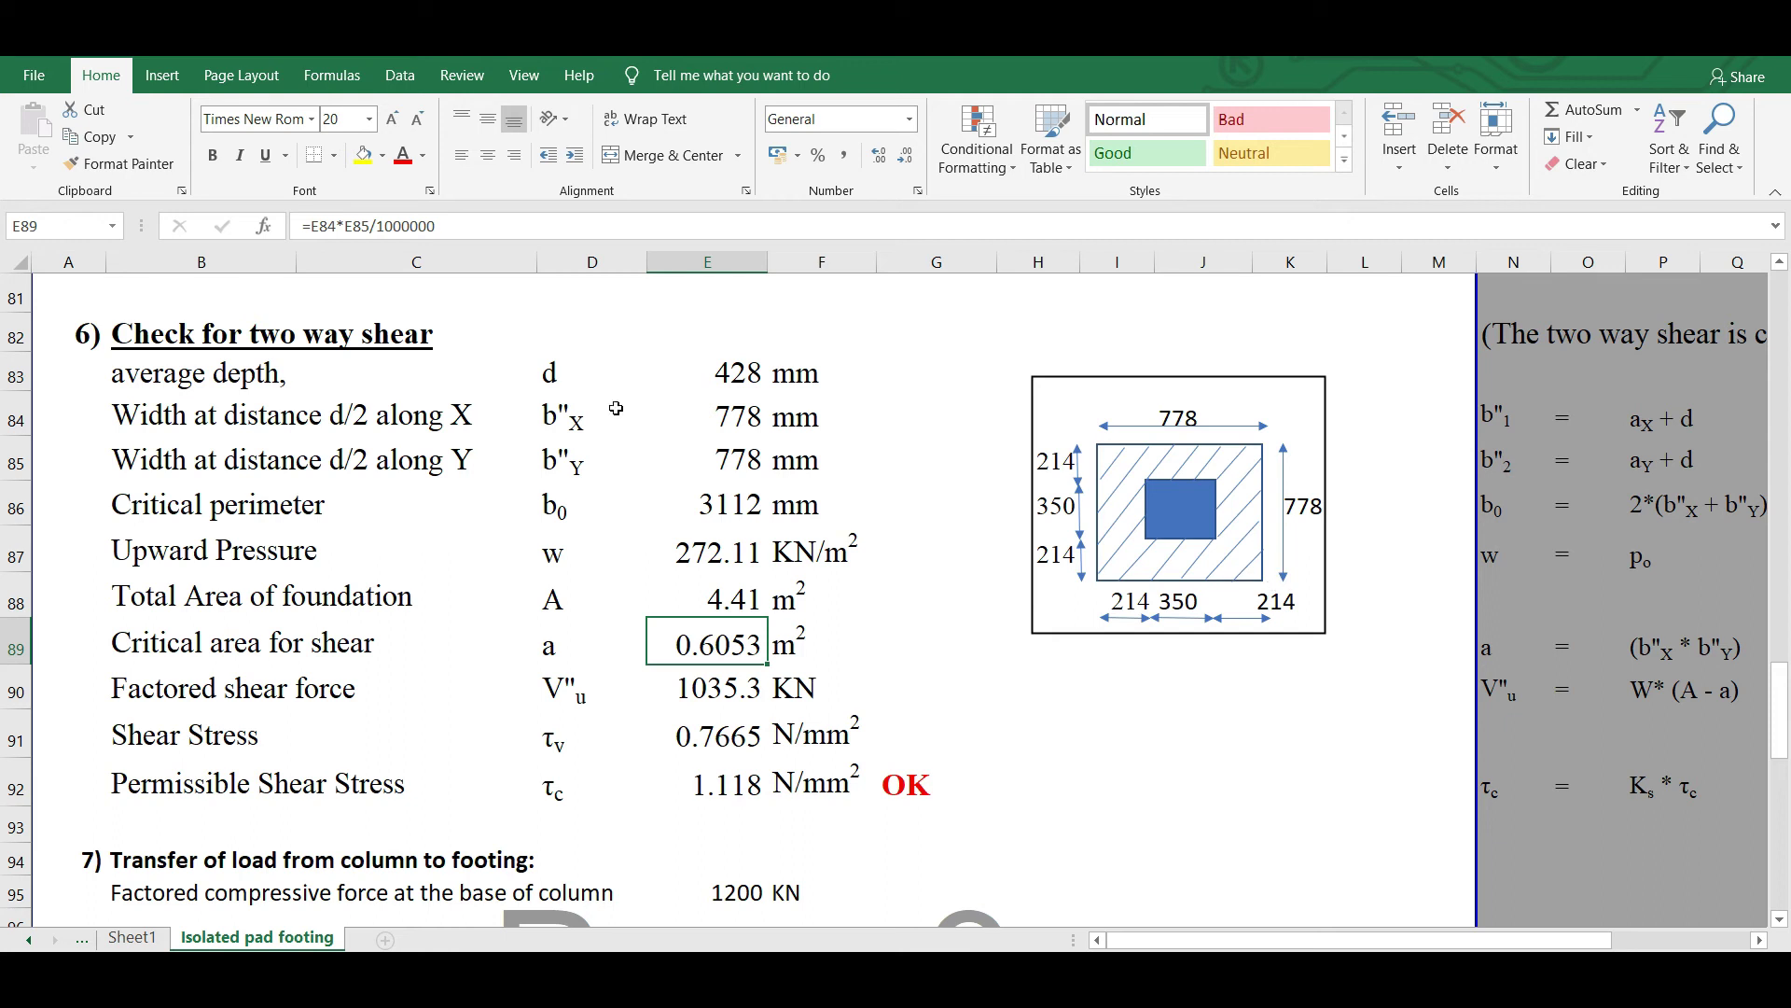
drag(435, 226, 379, 227)
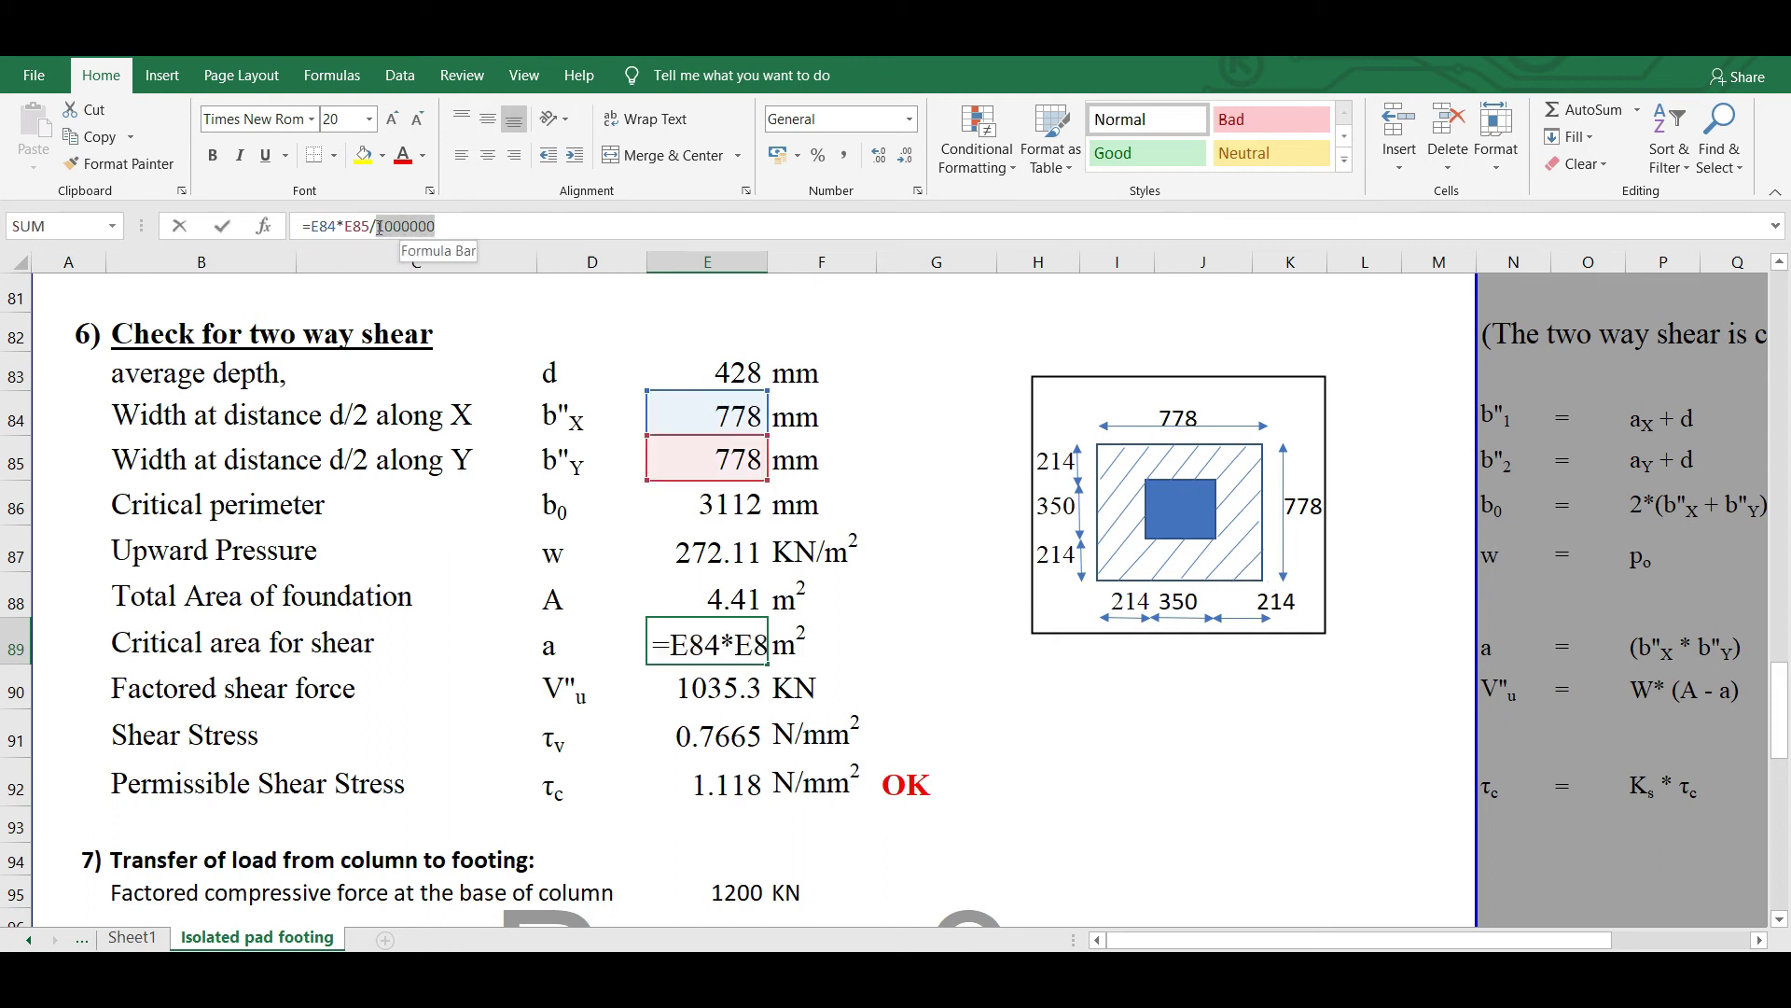
key(Return)
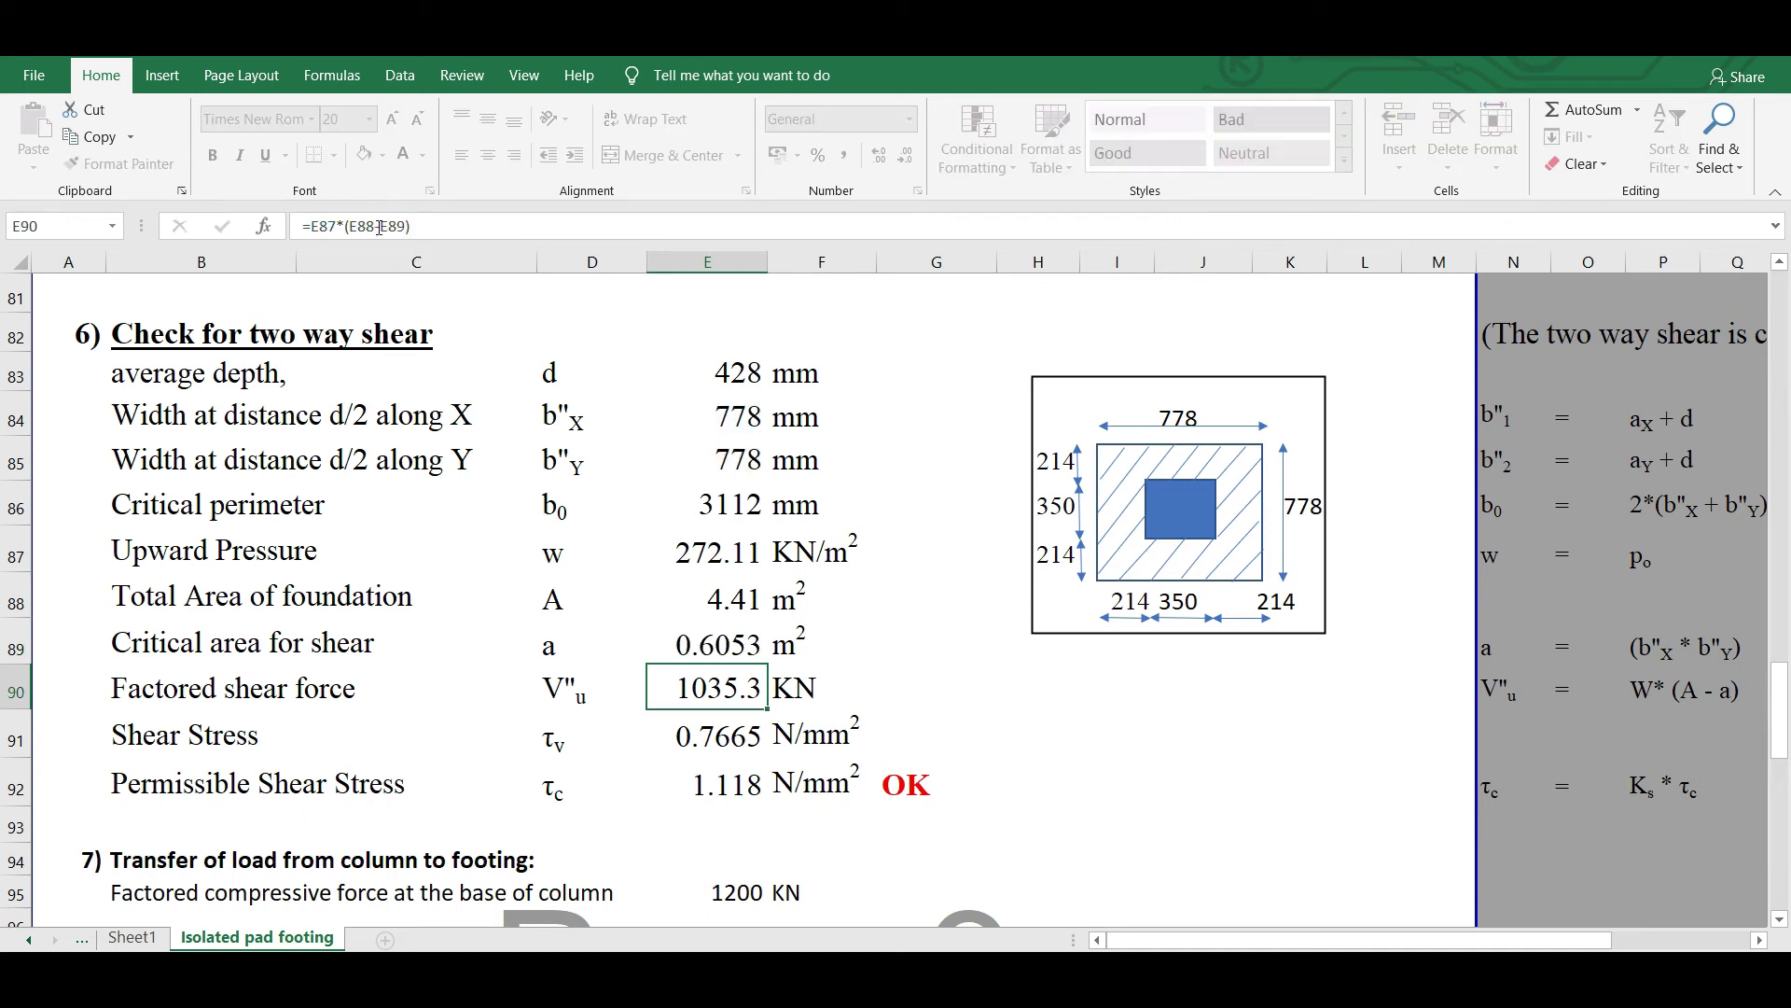
key(Up)
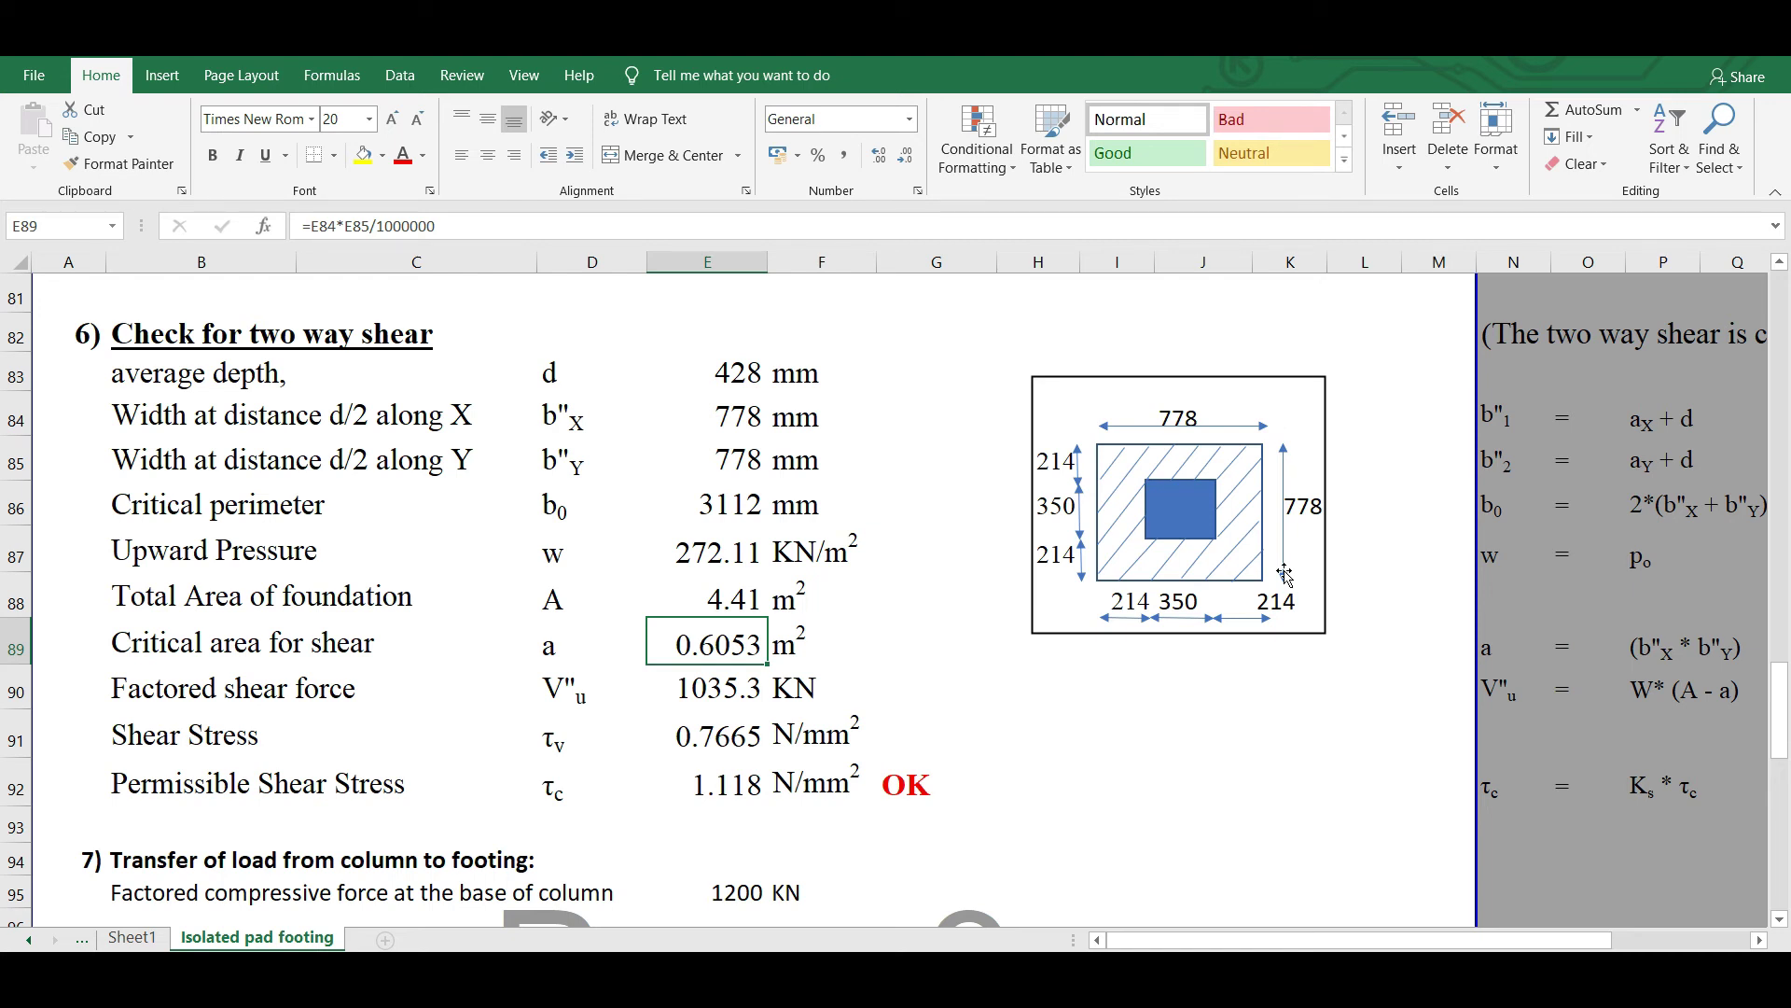
- Examine the factored shear force formula, including its upward pressure term and the area difference E88-E89
click(737, 692)
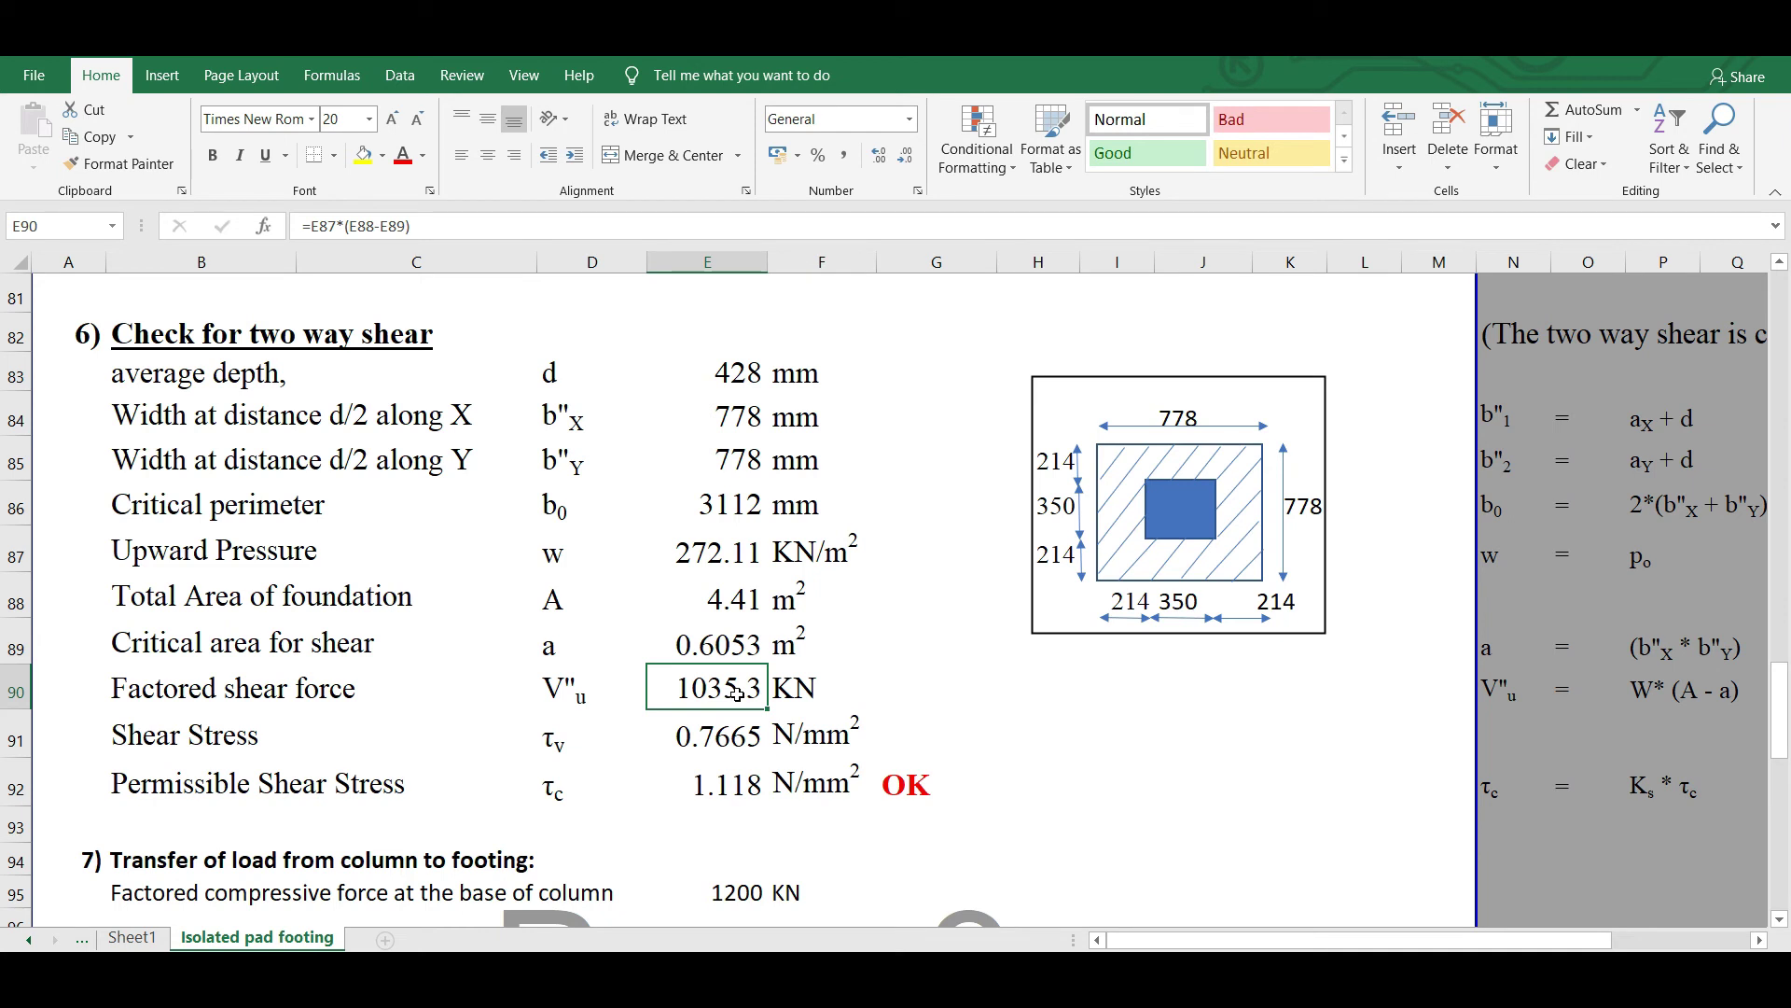
click(316, 226)
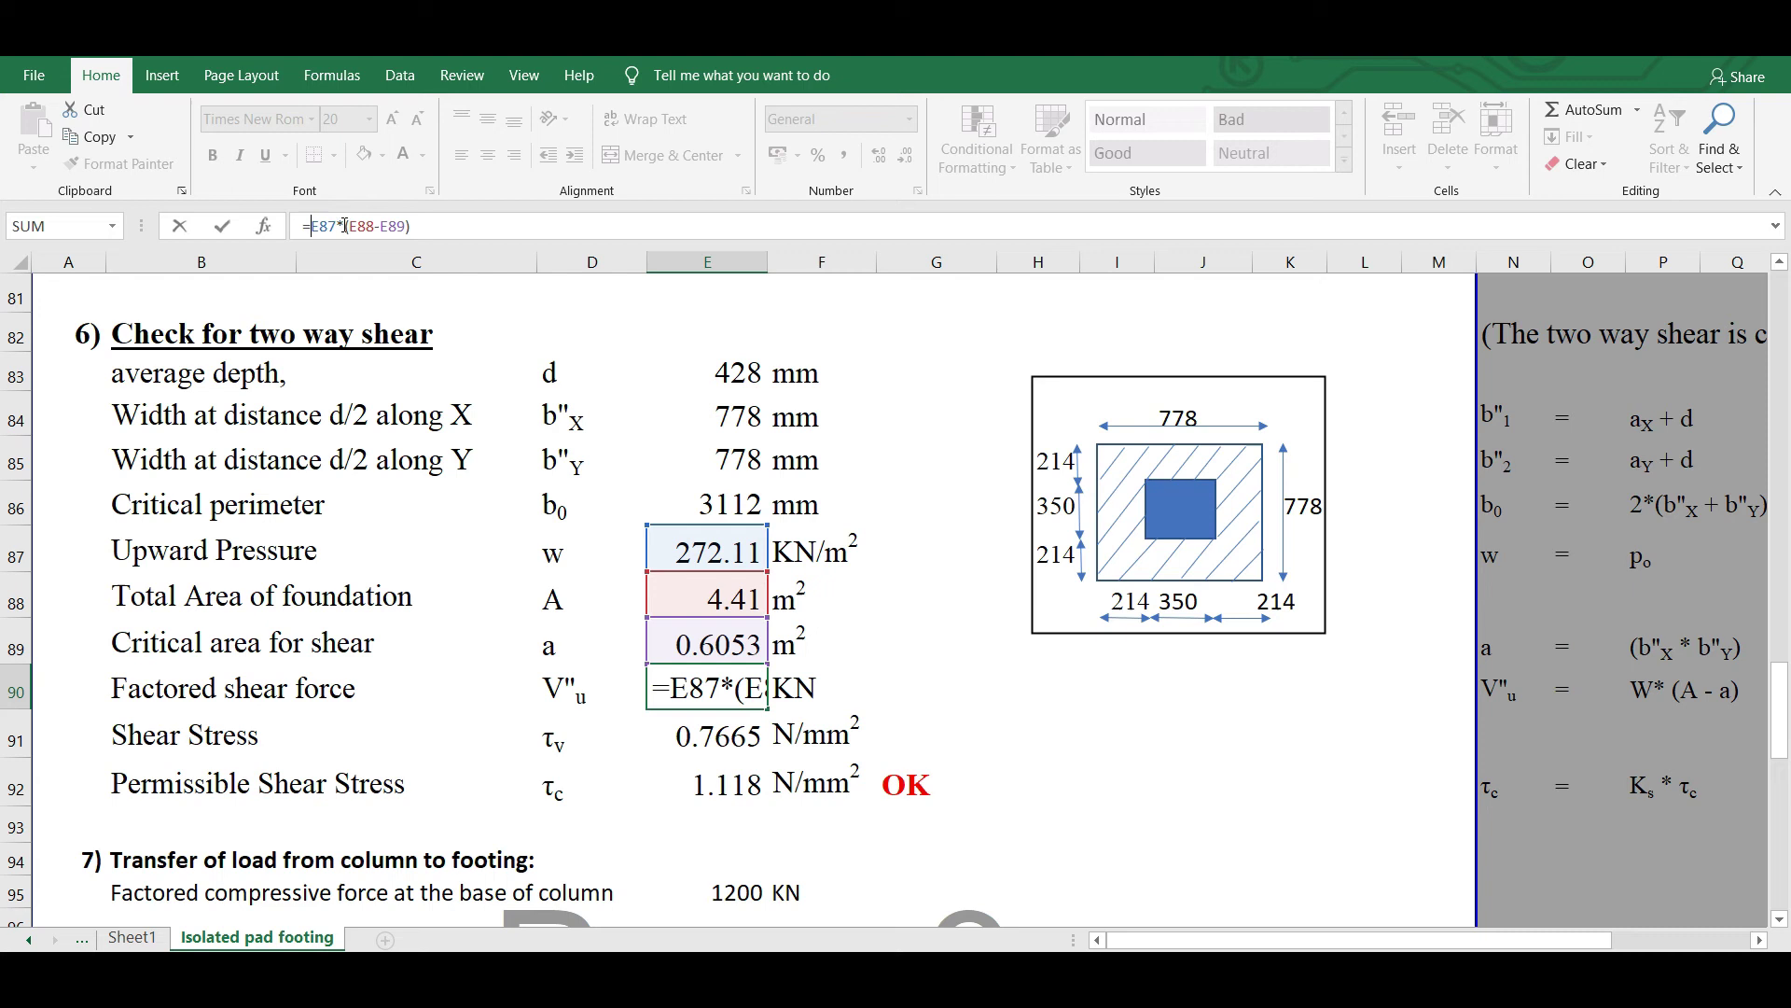
drag(346, 225, 412, 224)
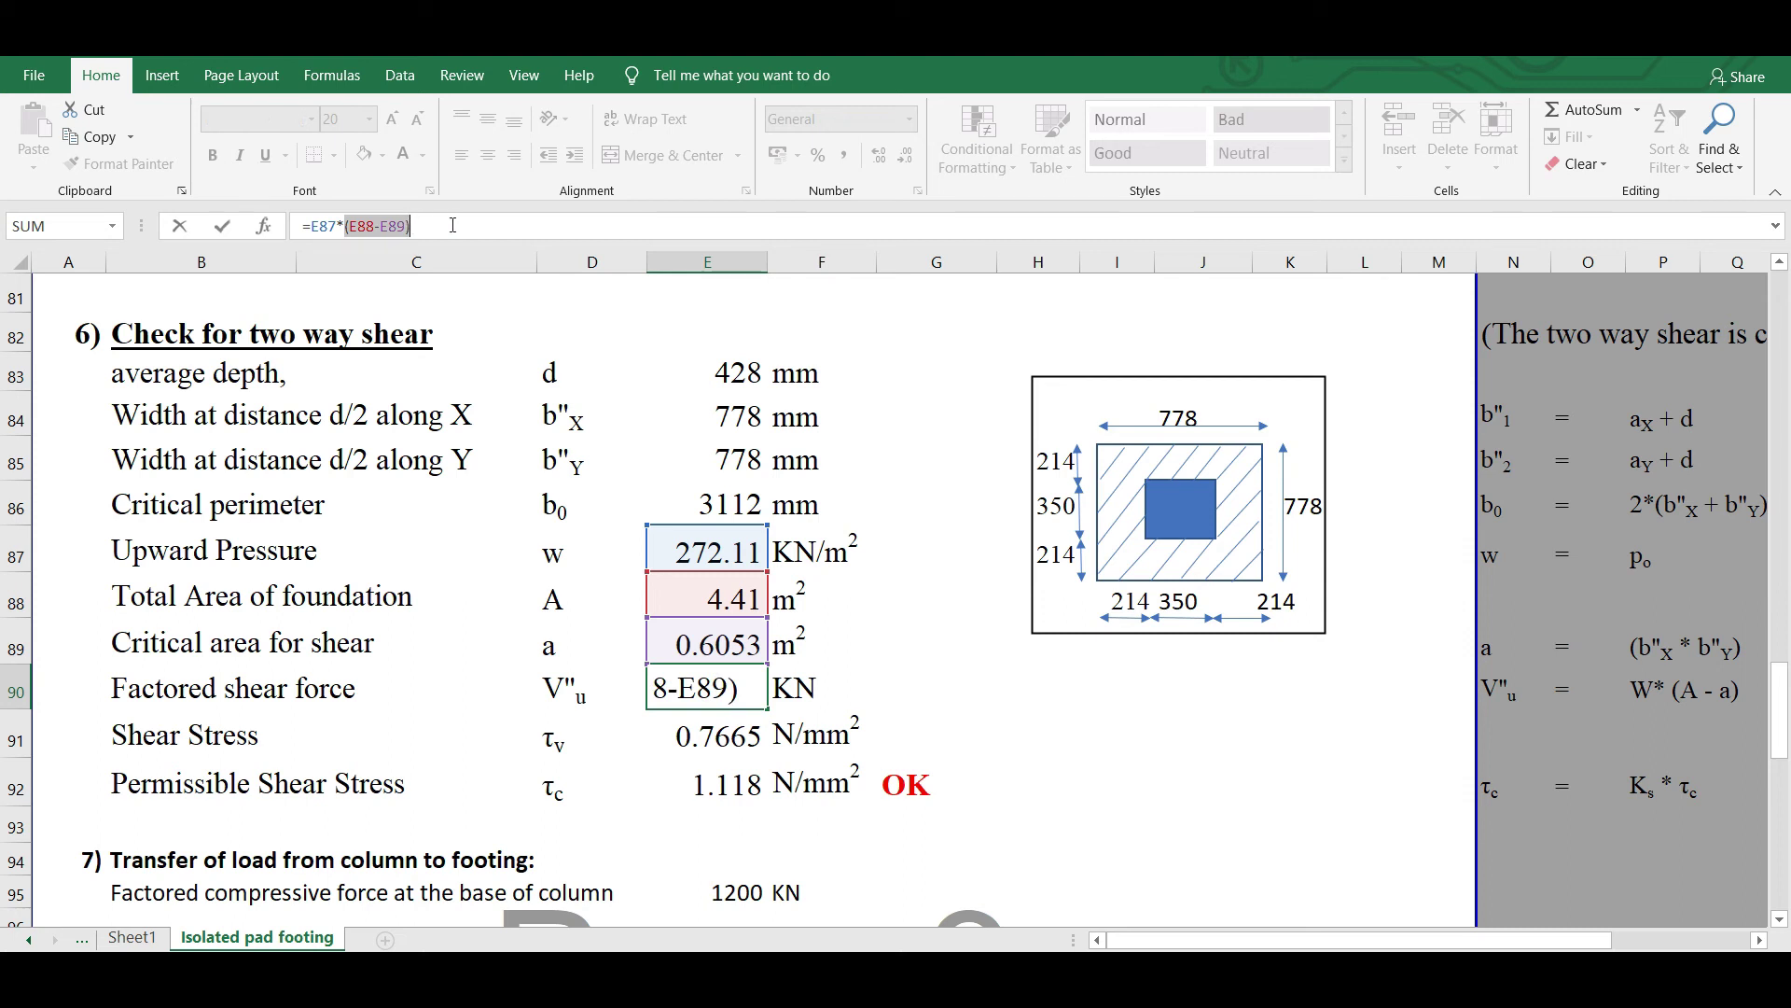
key(Escape)
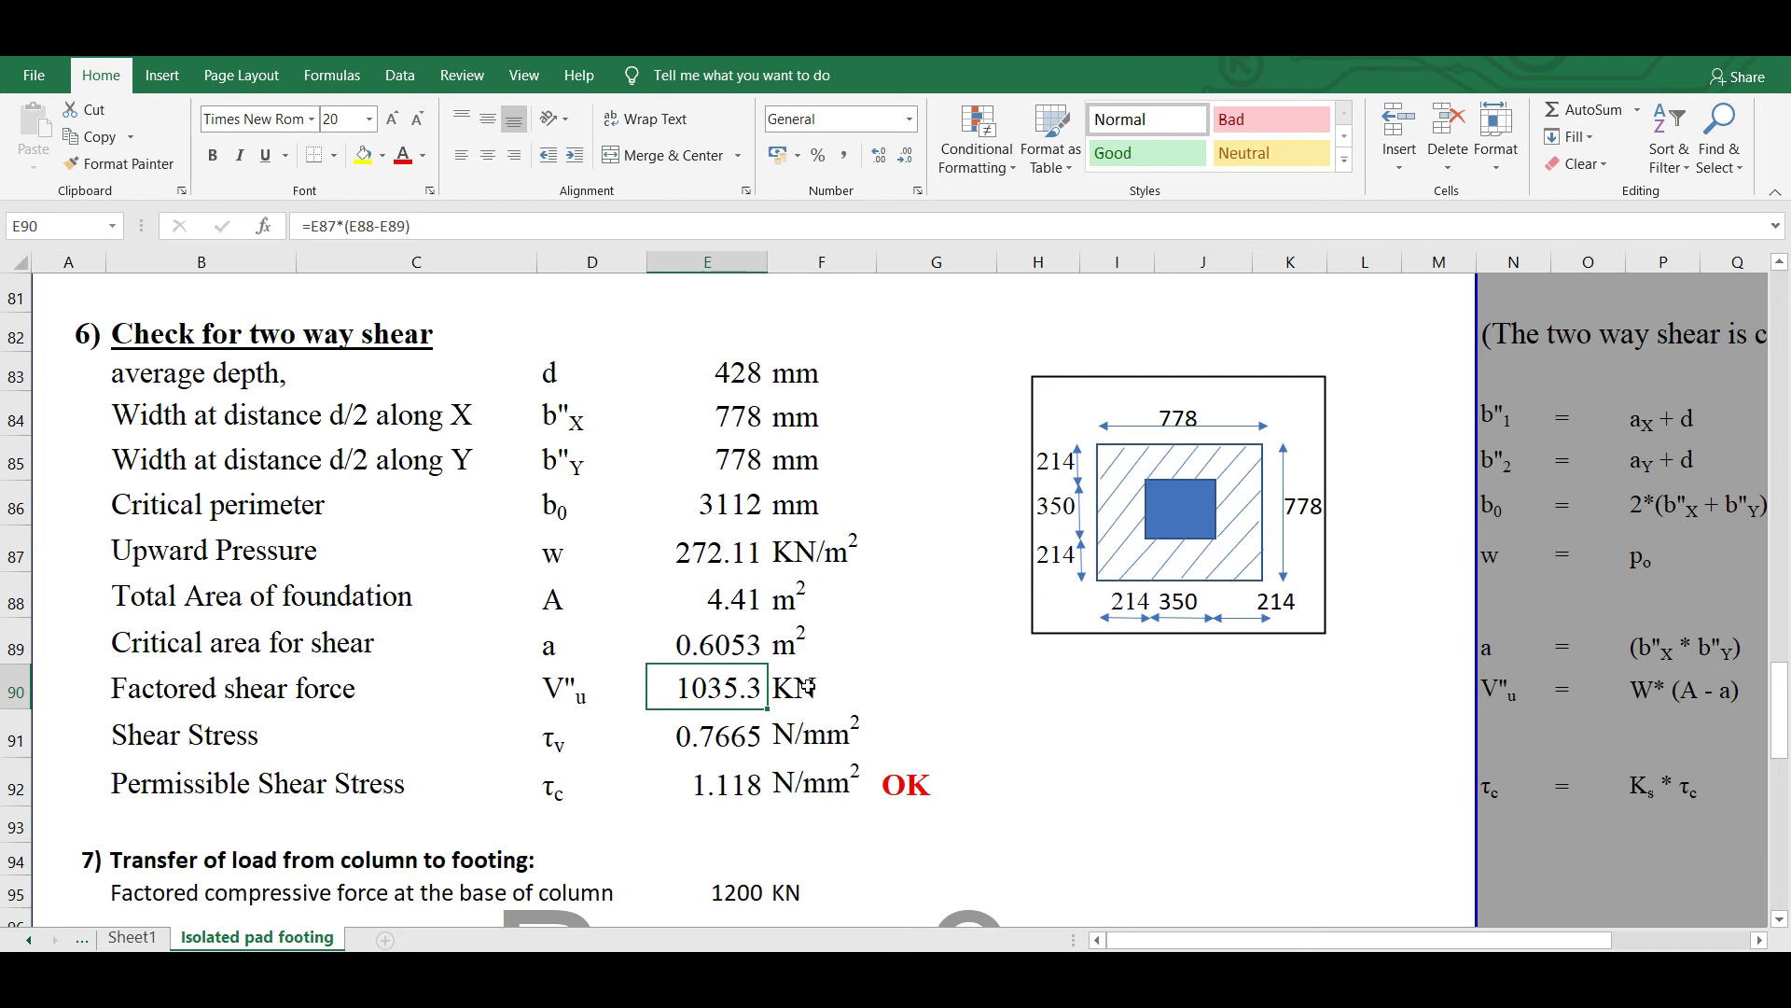
- Compare the two-way shear stress τv formula with the permissible shear stress τc formula
click(706, 734)
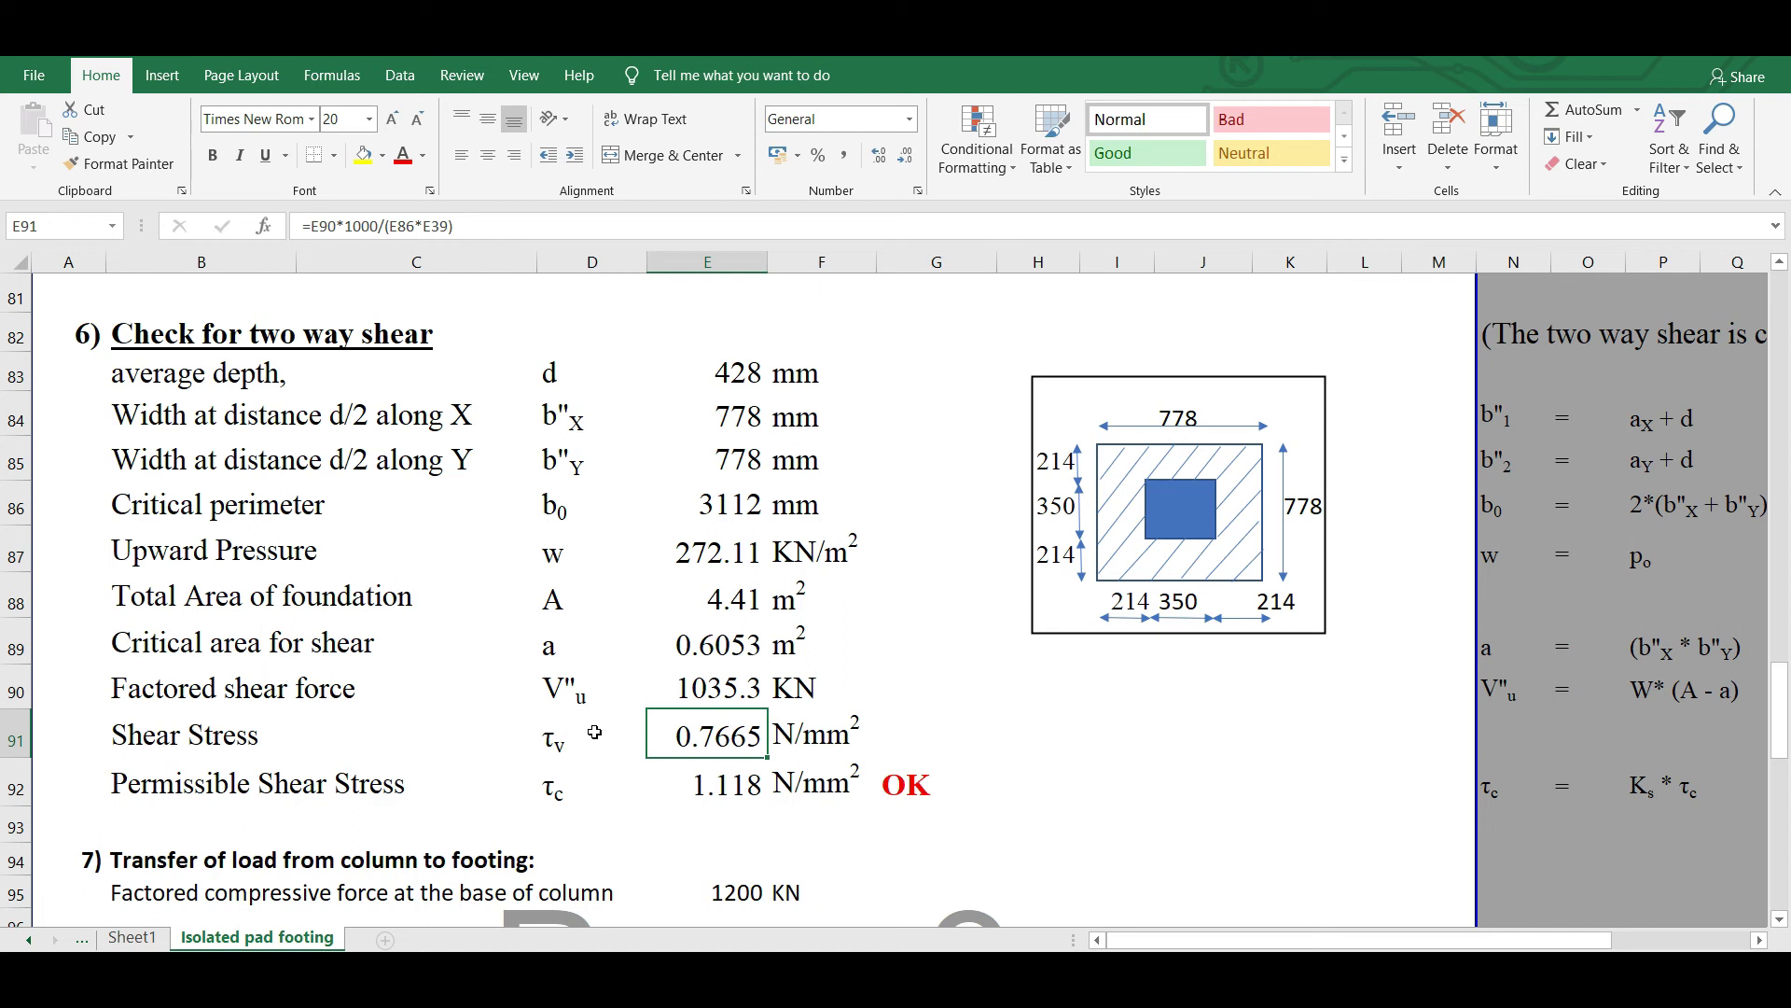
click(718, 686)
click(729, 791)
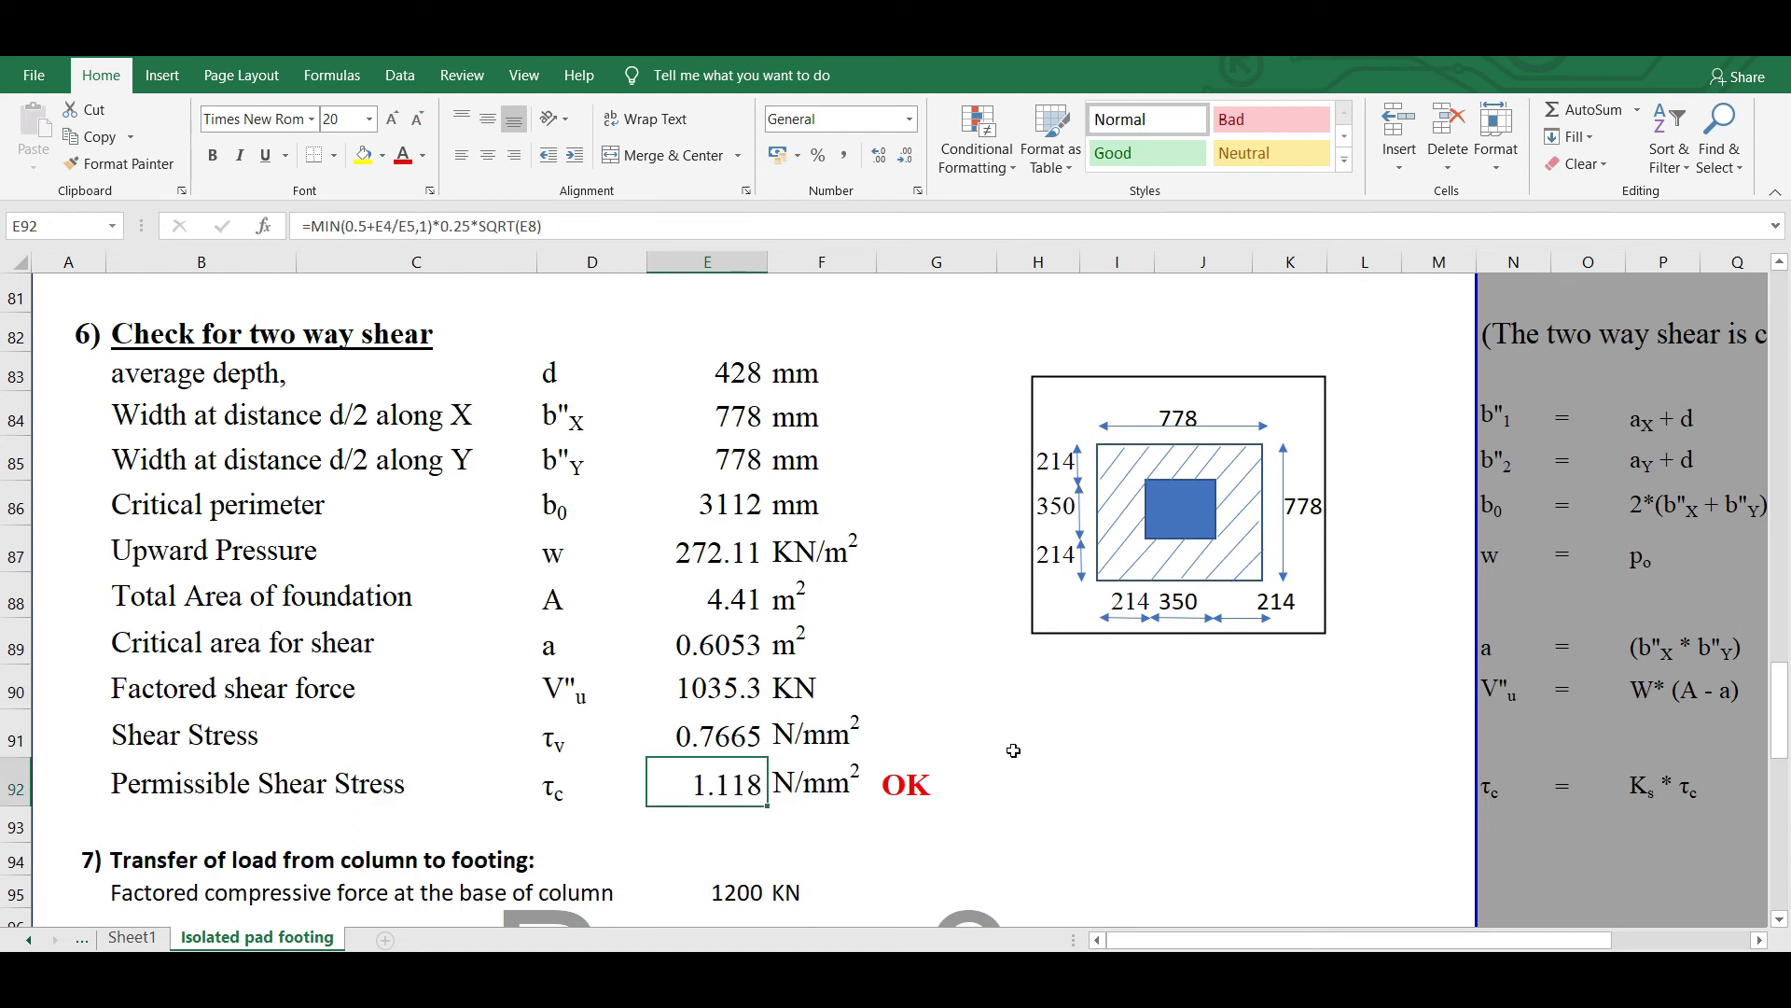
click(707, 735)
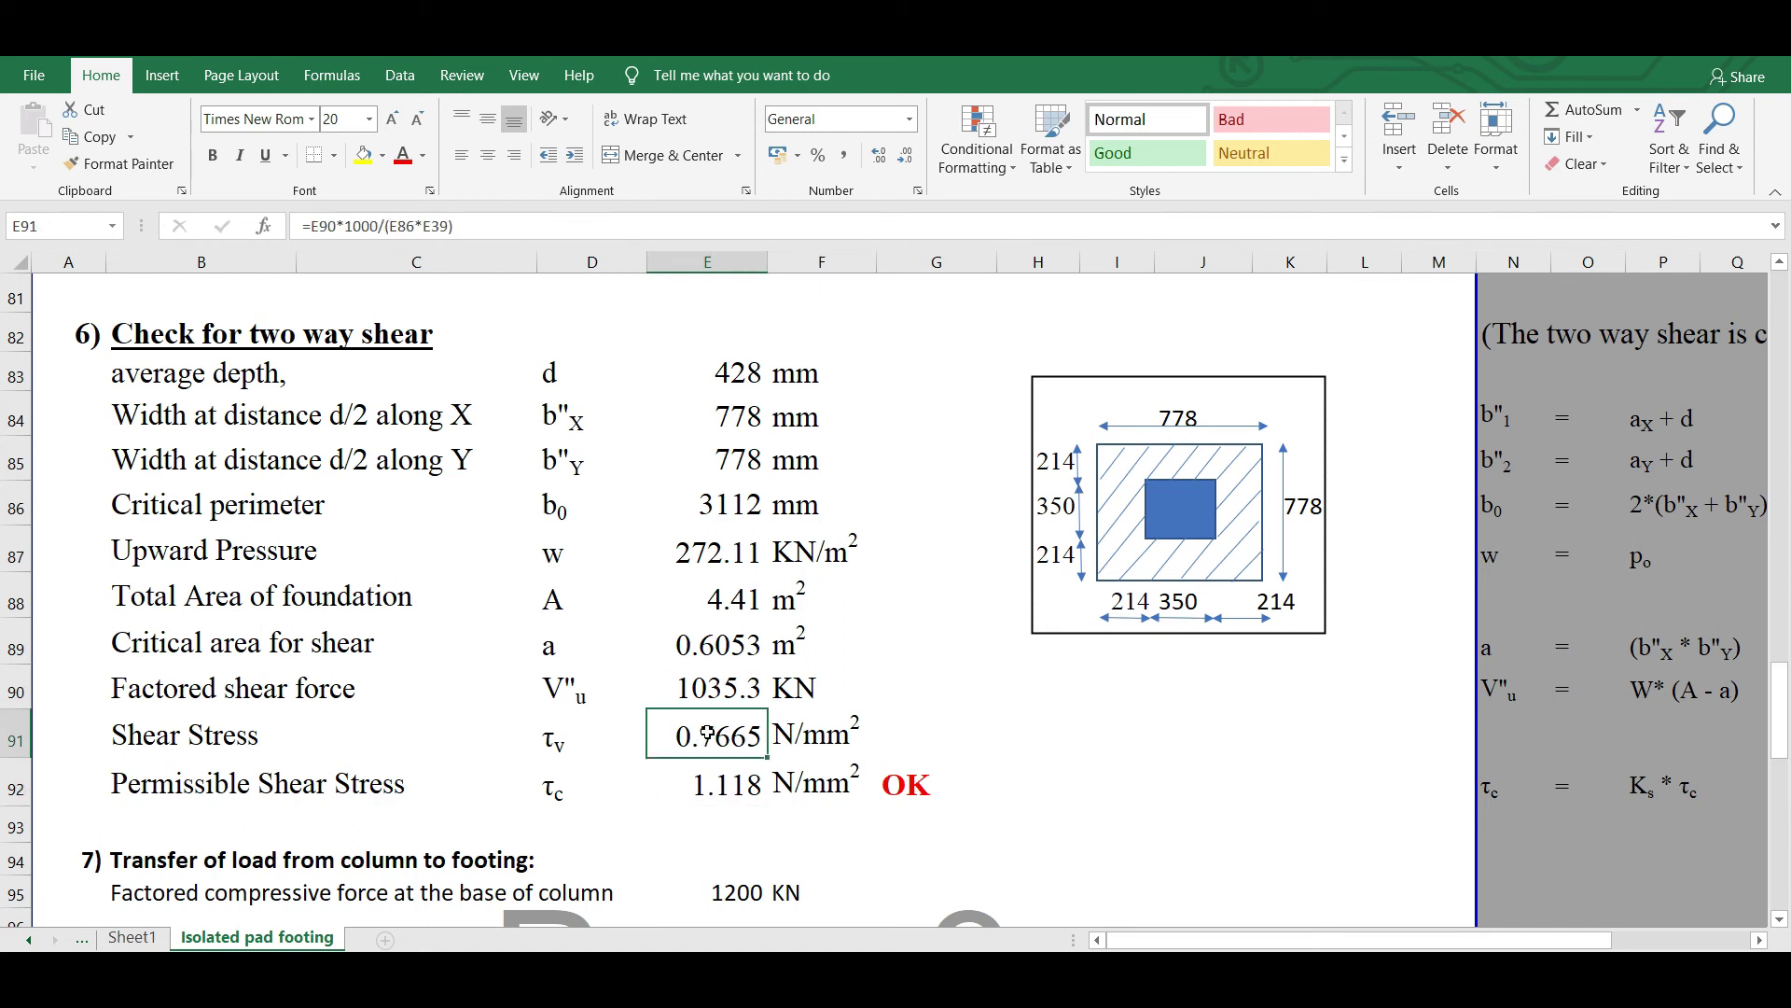
click(726, 786)
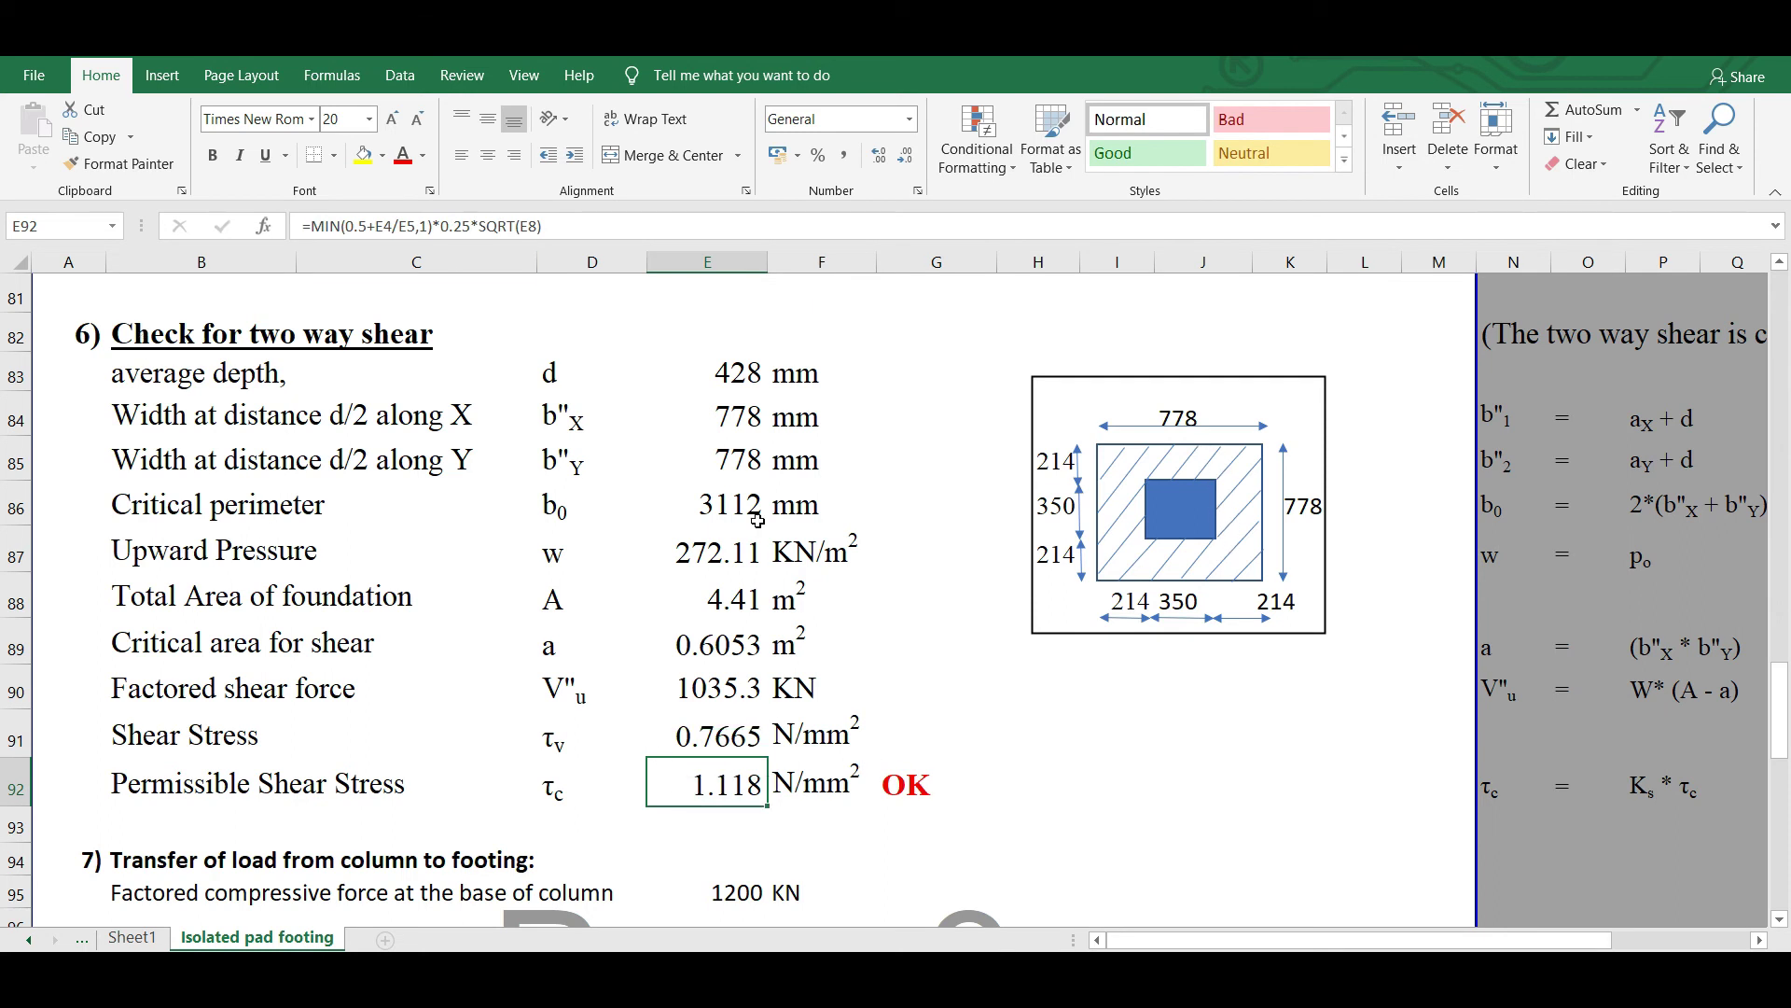
- Examine the formula for the factored compressive force at the column base, including its 1.5 factor and E6 reference
scroll(667, 563, down, 3)
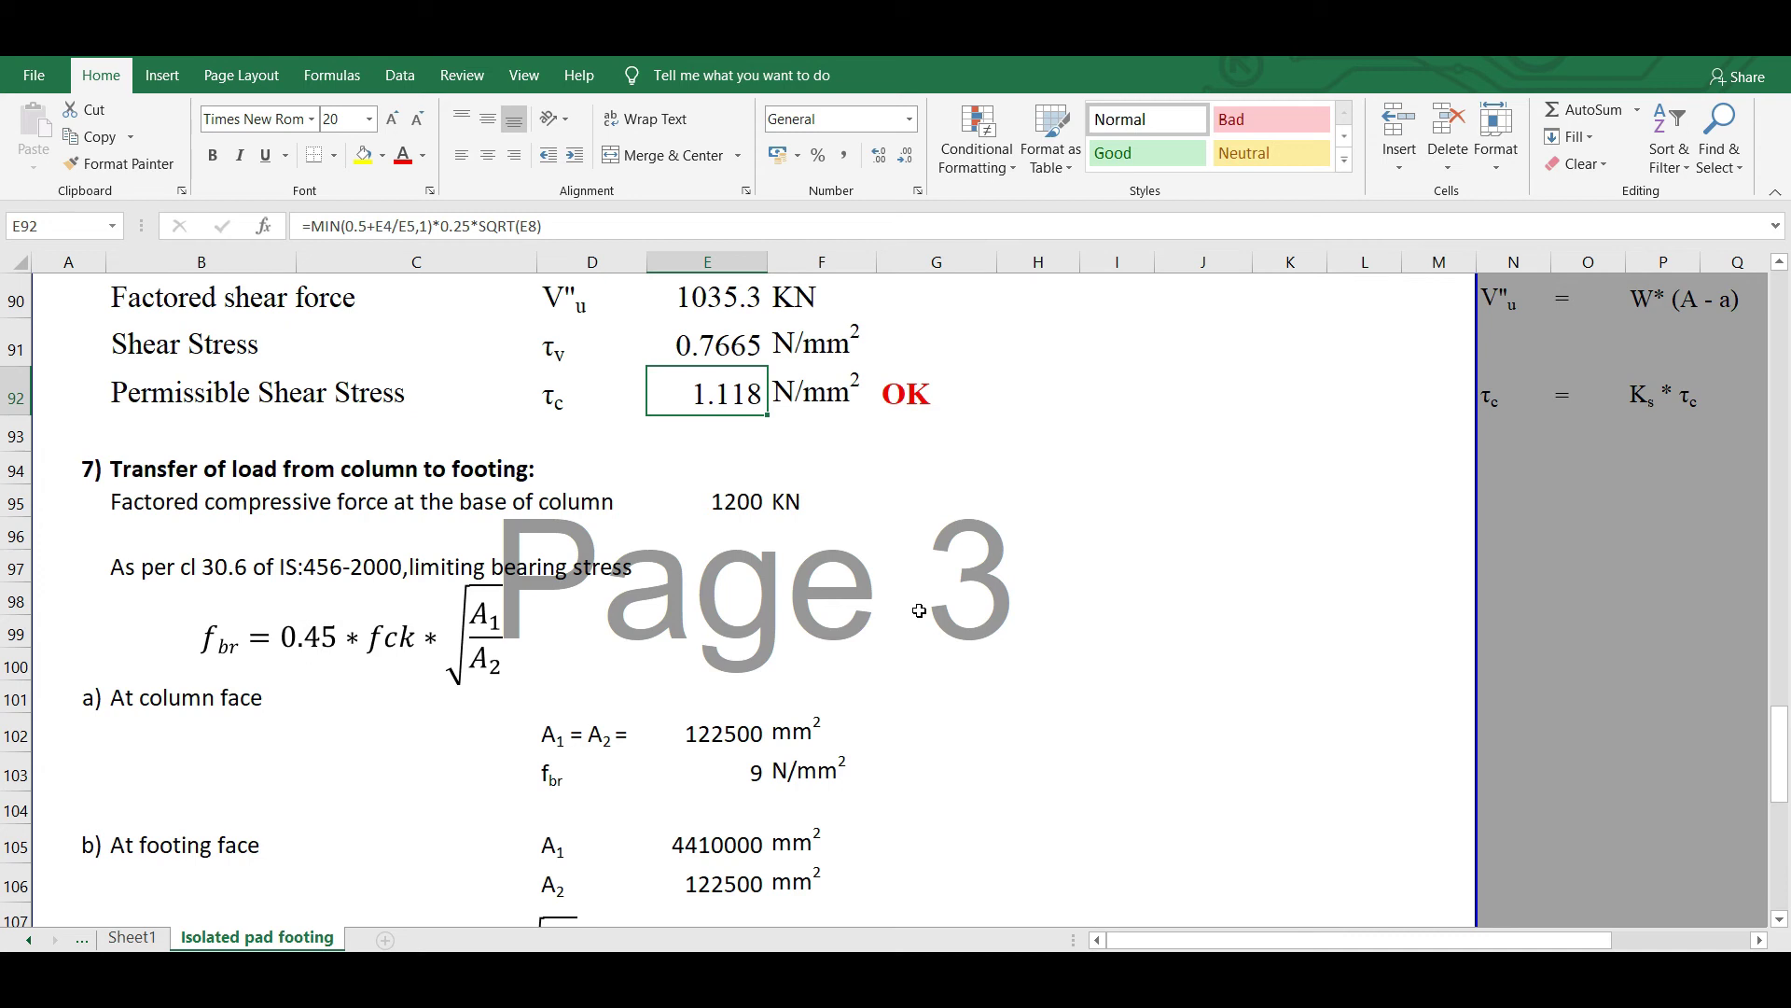
click(751, 507)
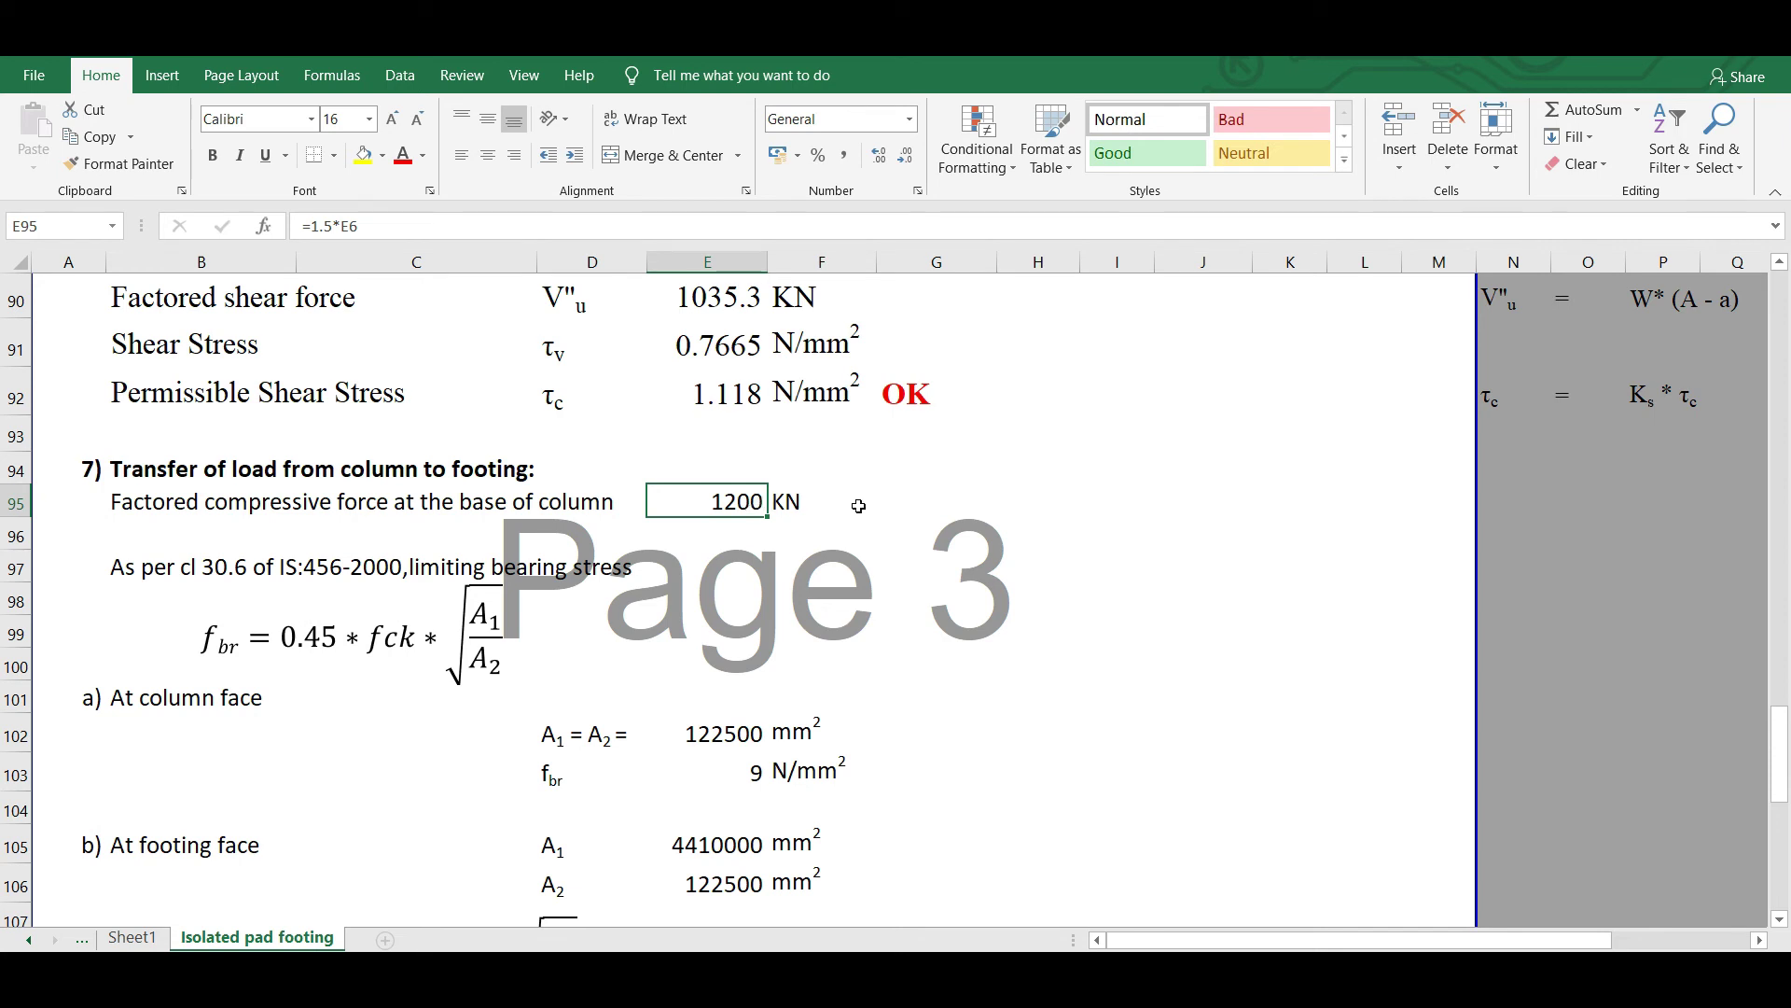
click(944, 507)
click(1031, 503)
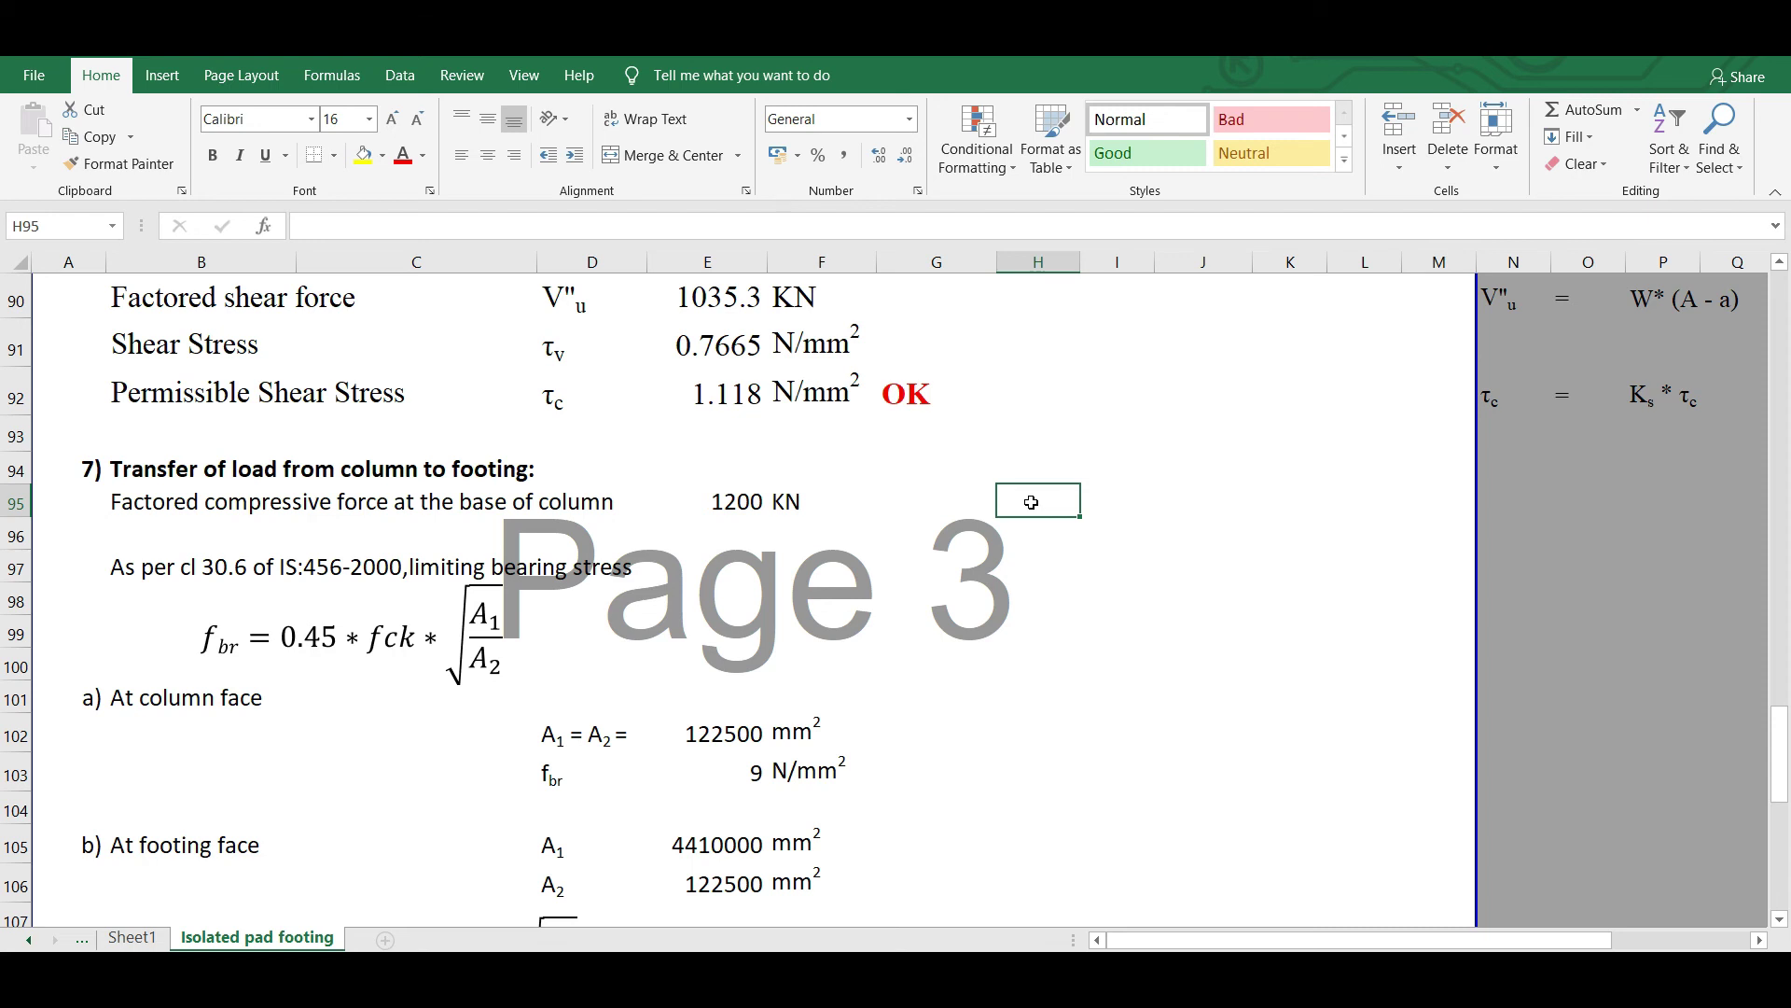
click(711, 499)
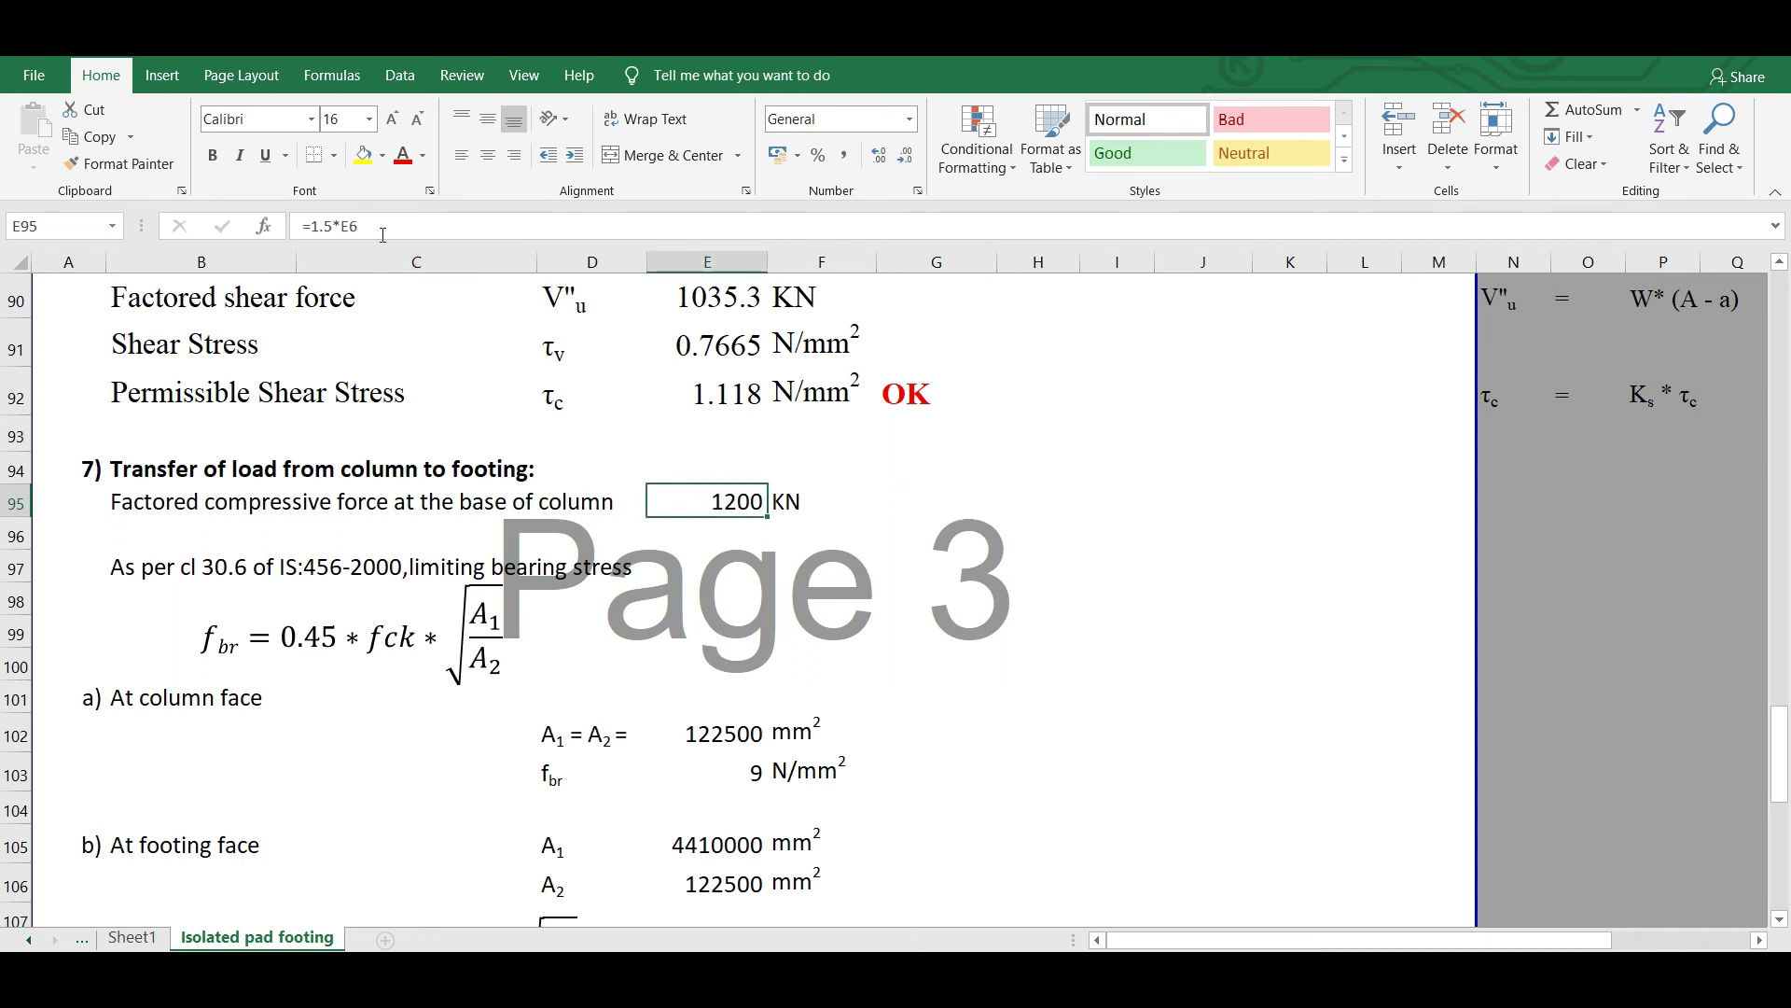
click(342, 224)
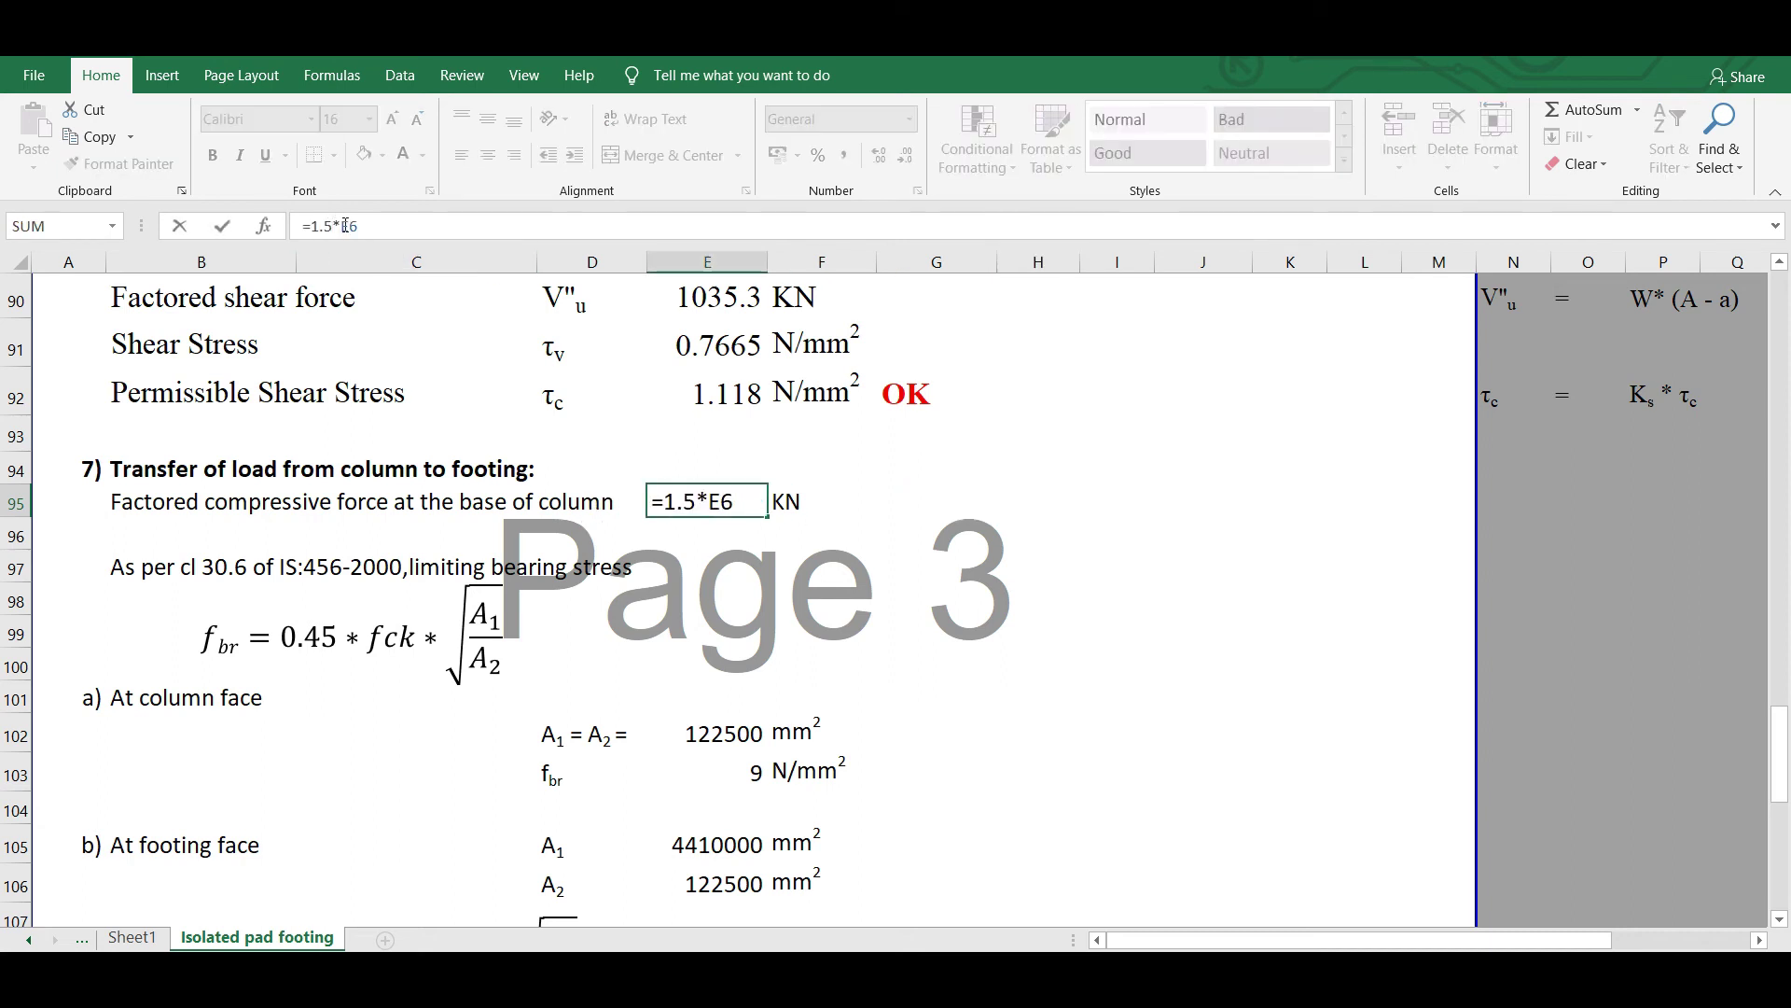
key(Return)
click(709, 504)
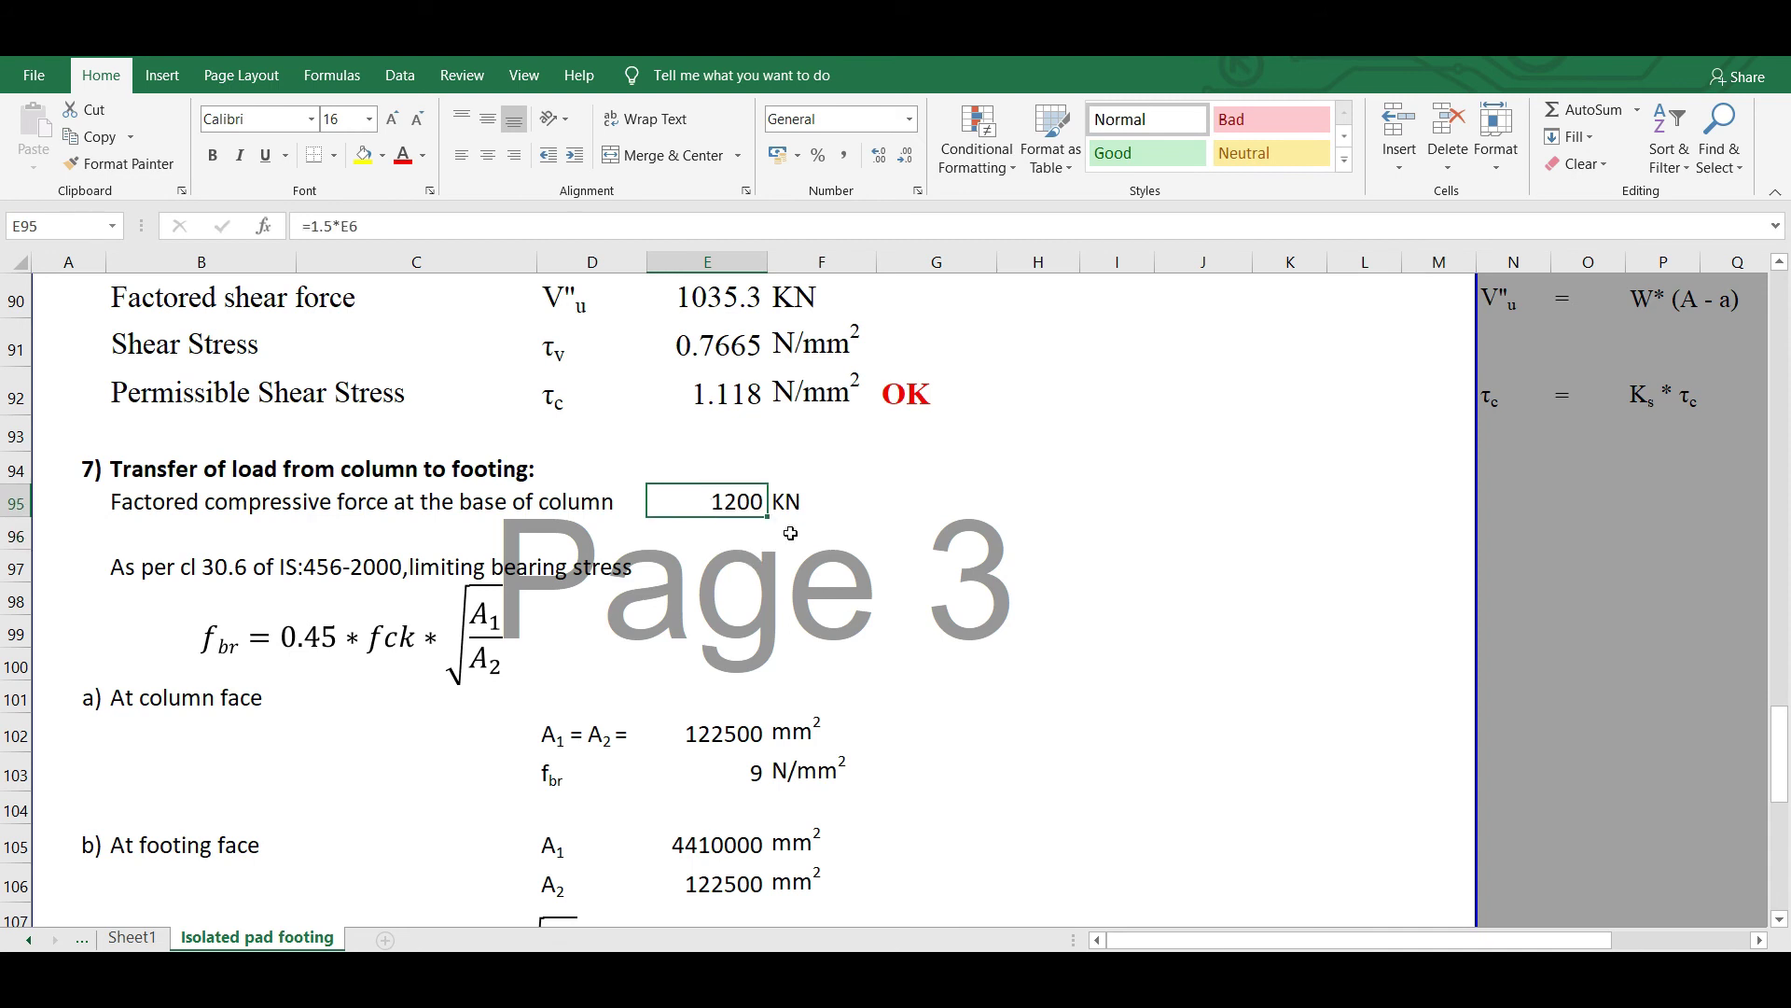
click(1048, 497)
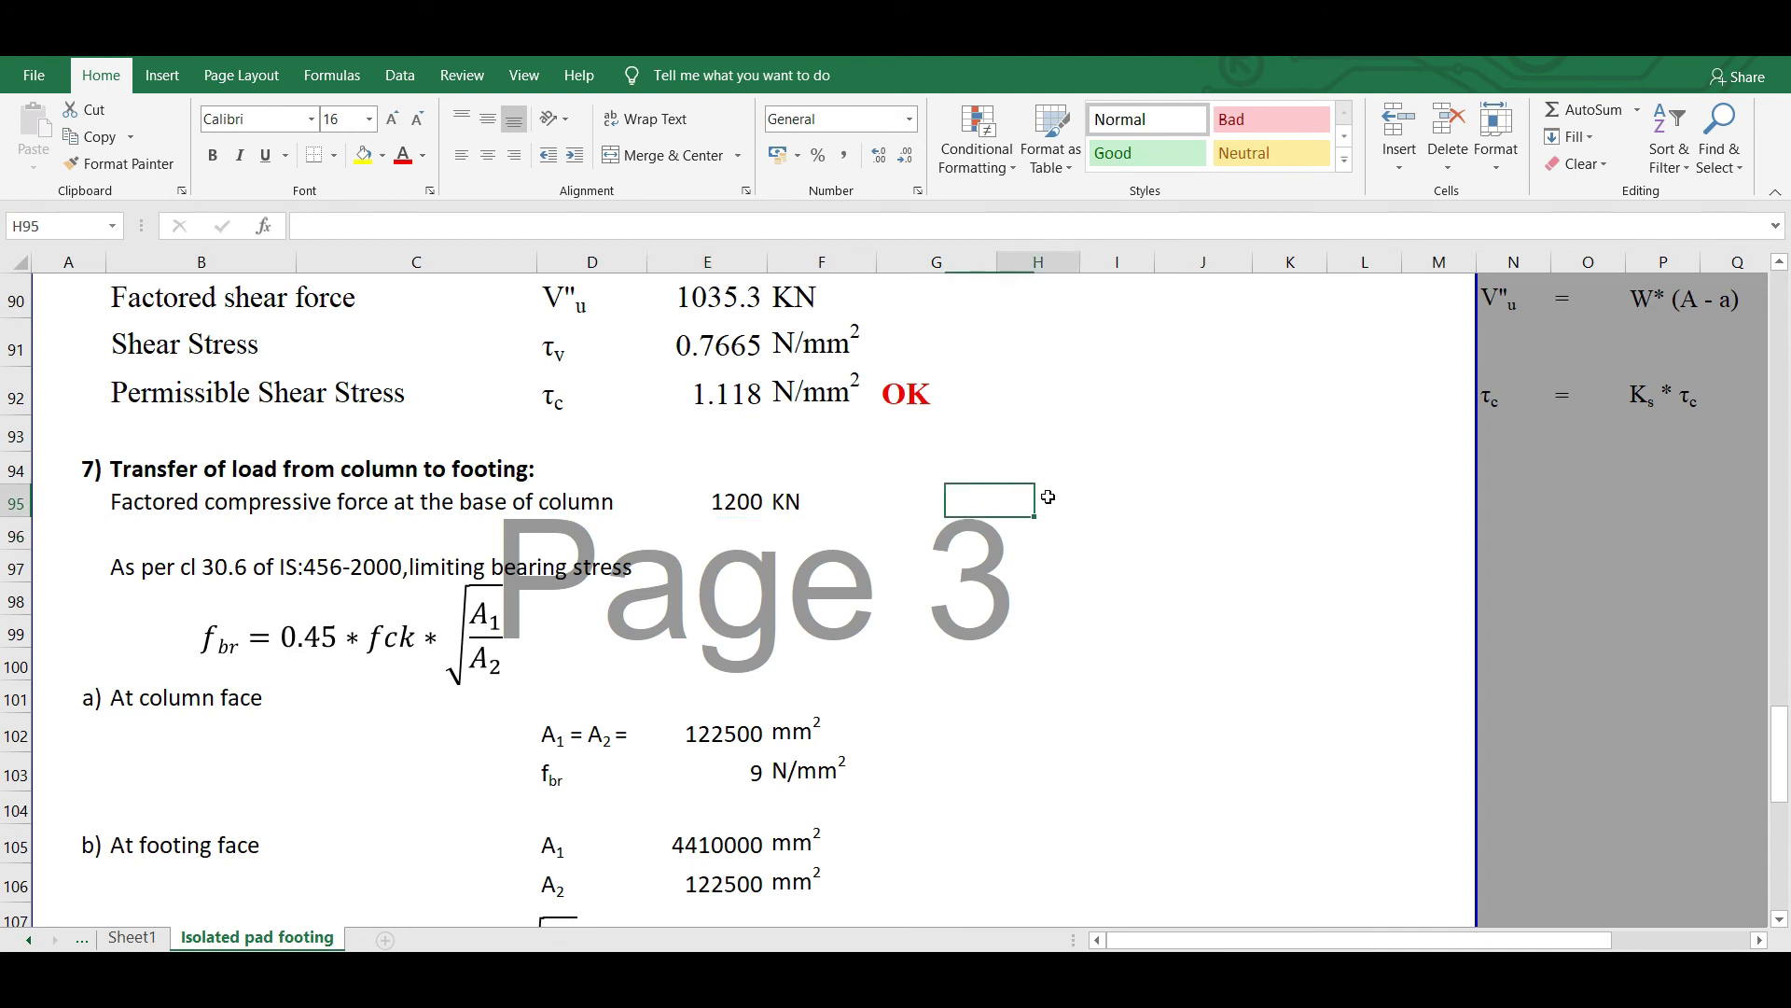
click(742, 501)
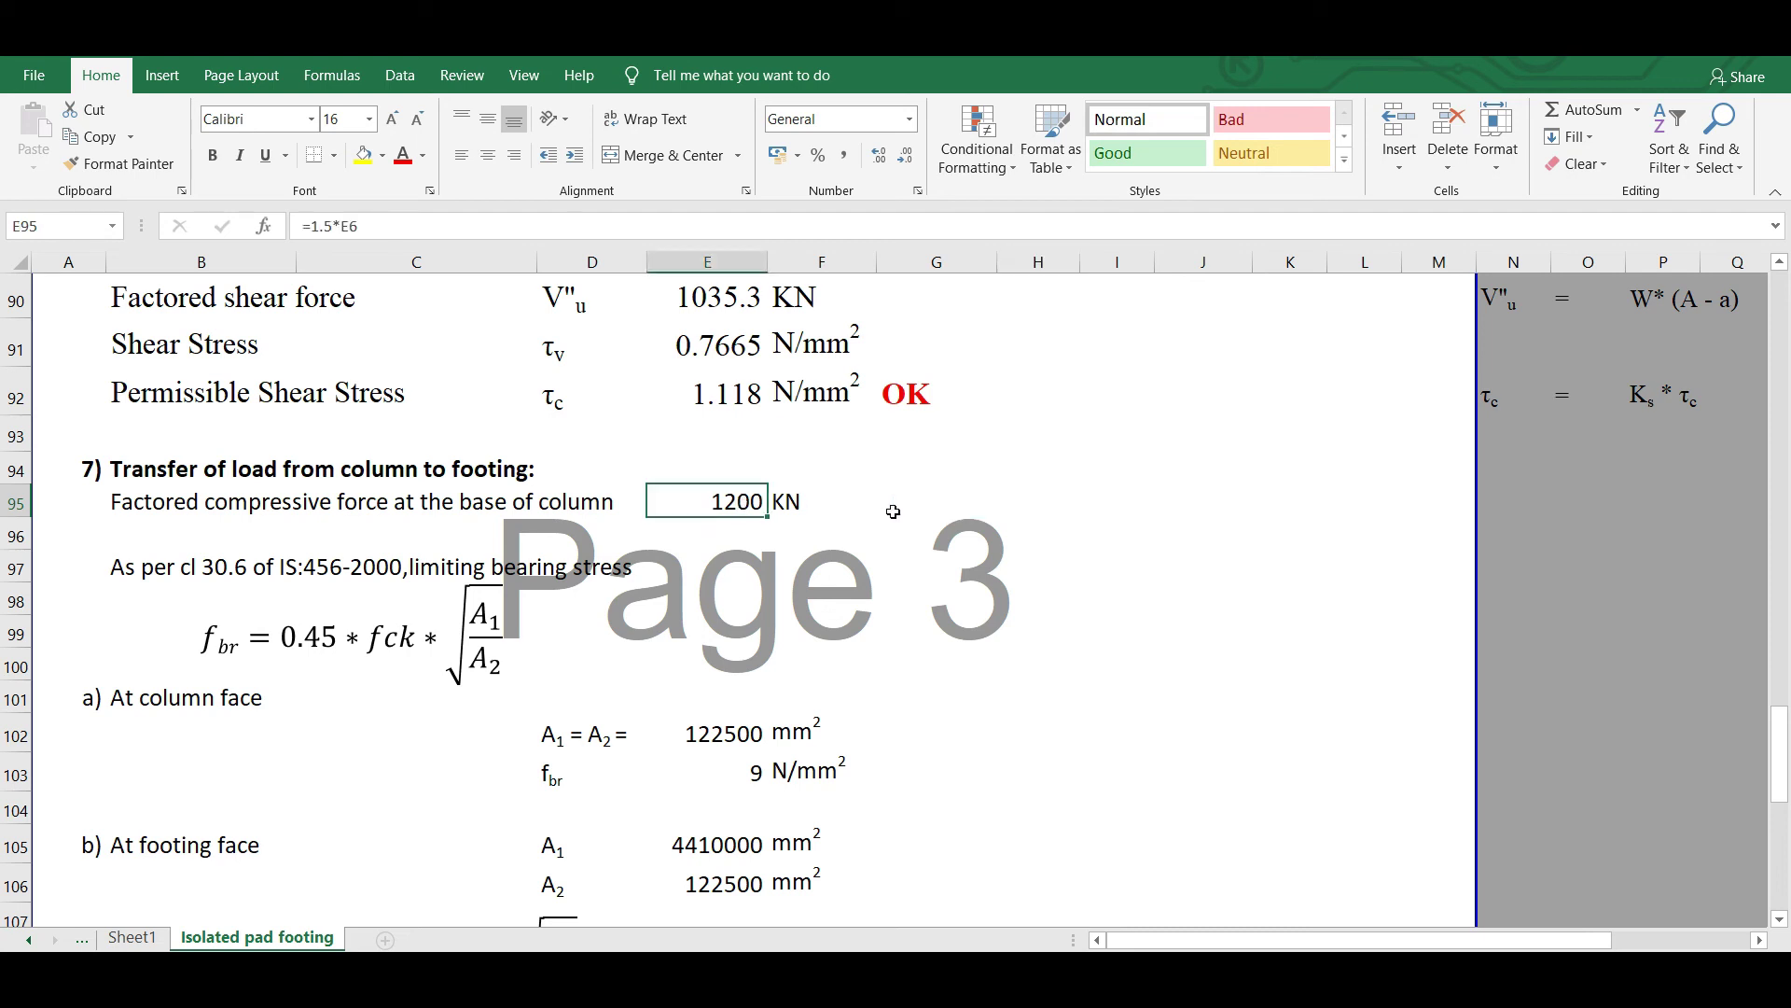
click(1112, 503)
click(1101, 533)
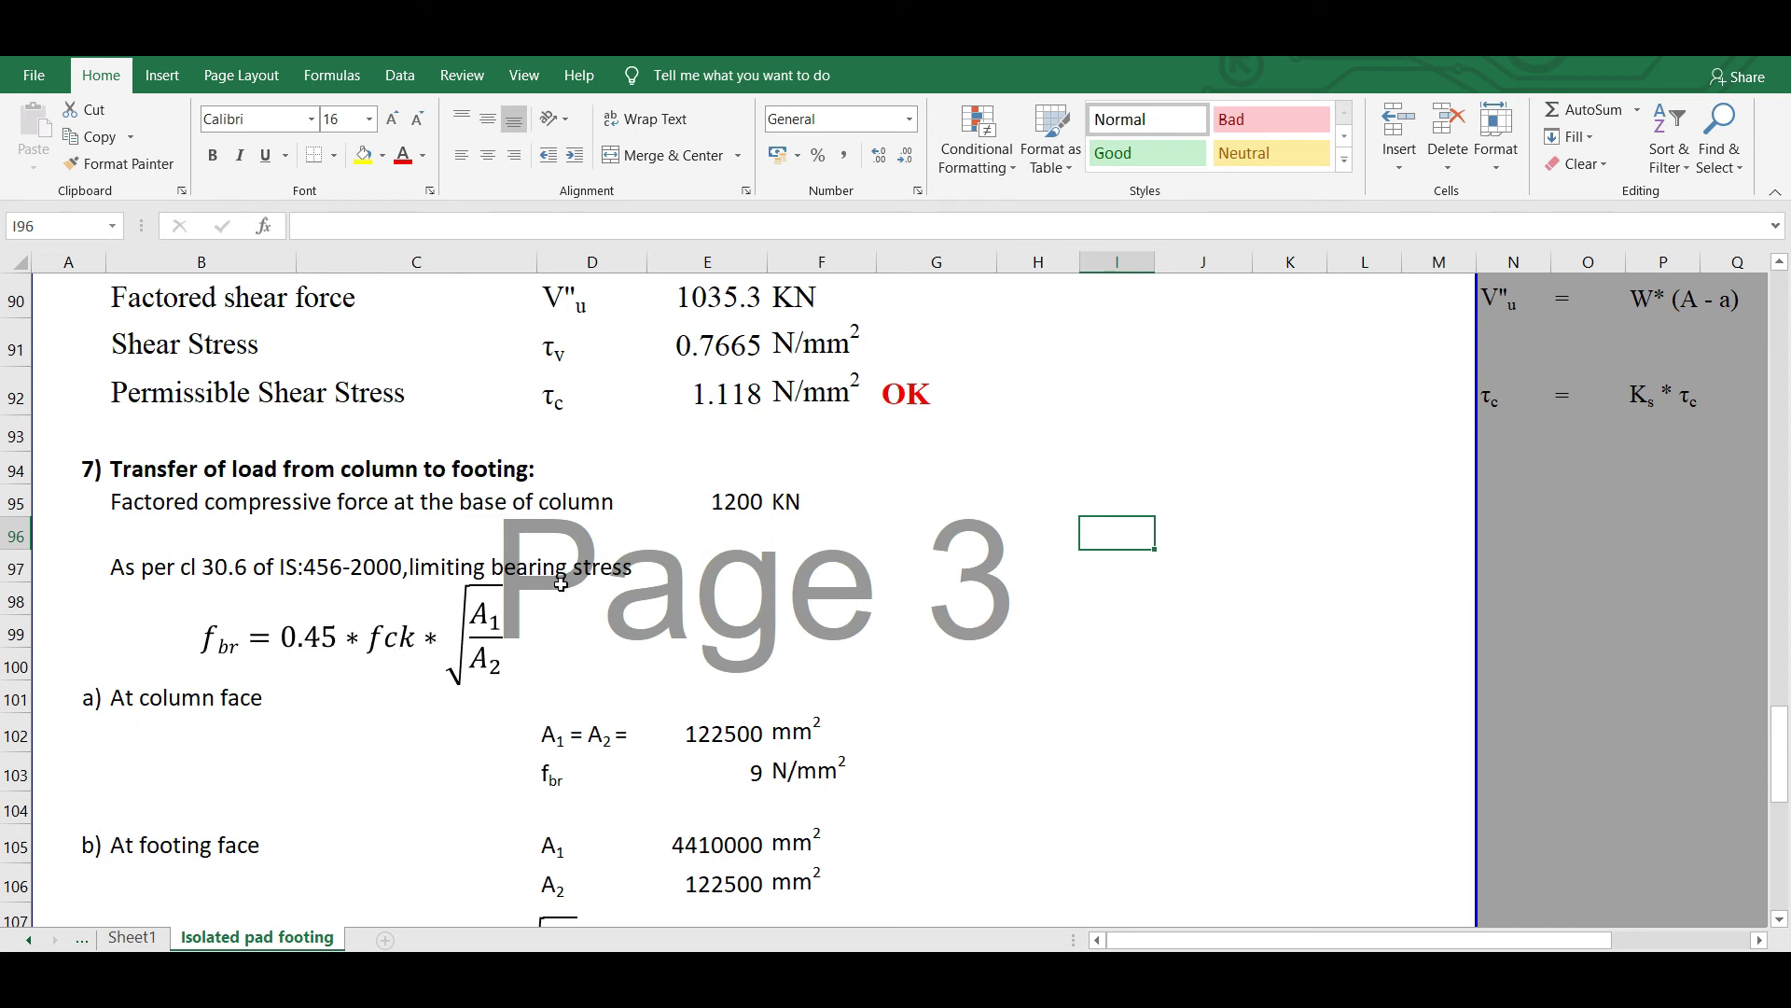
- Examine the column-face area formula E4*E5 used for both A1 and A2
scroll(561, 583, down, 1)
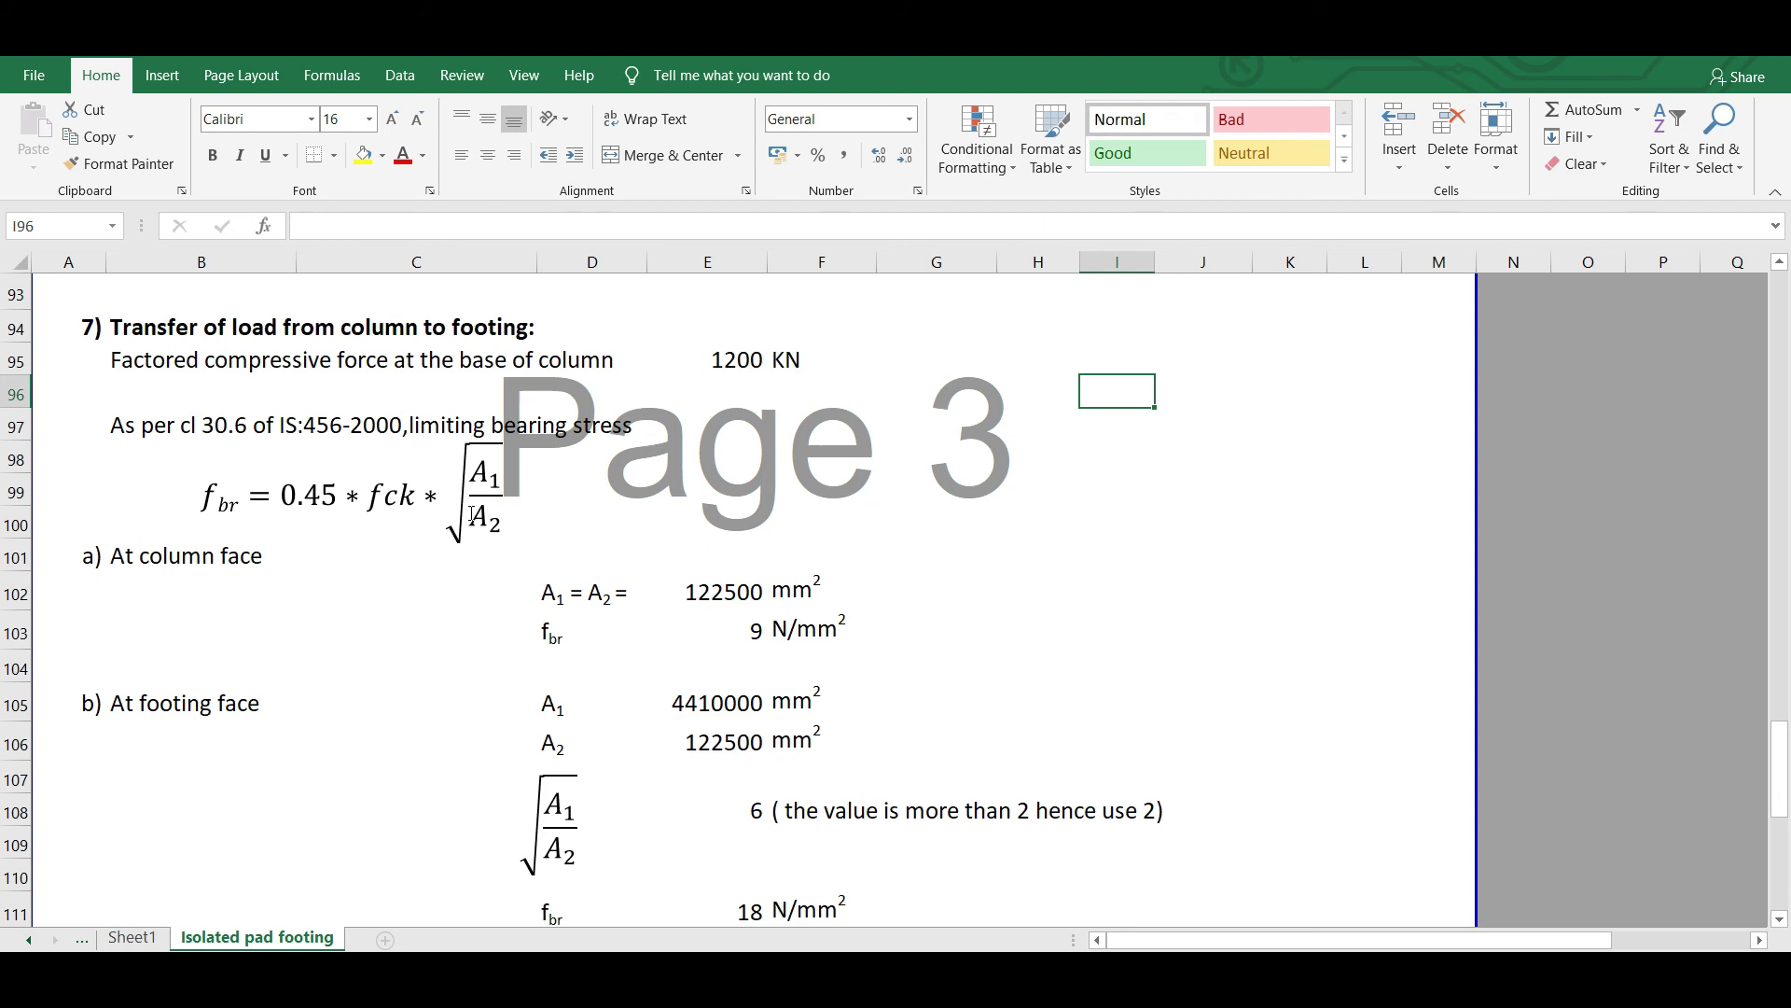
click(720, 596)
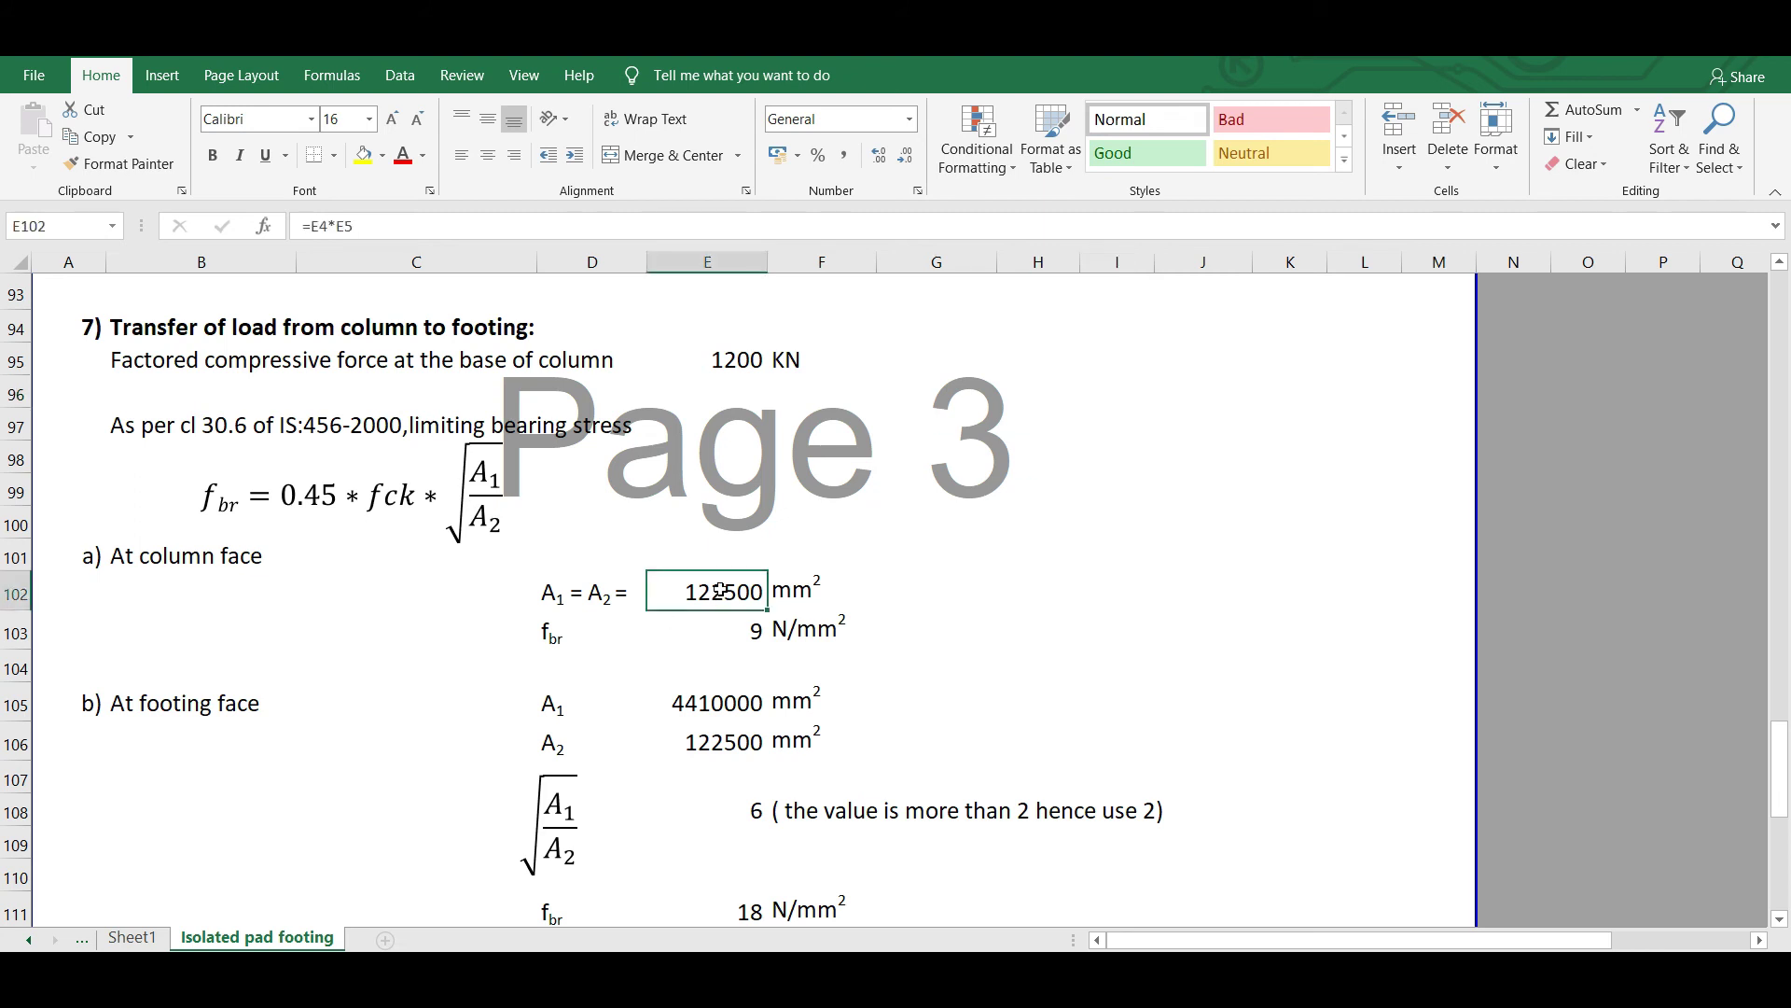
click(320, 226)
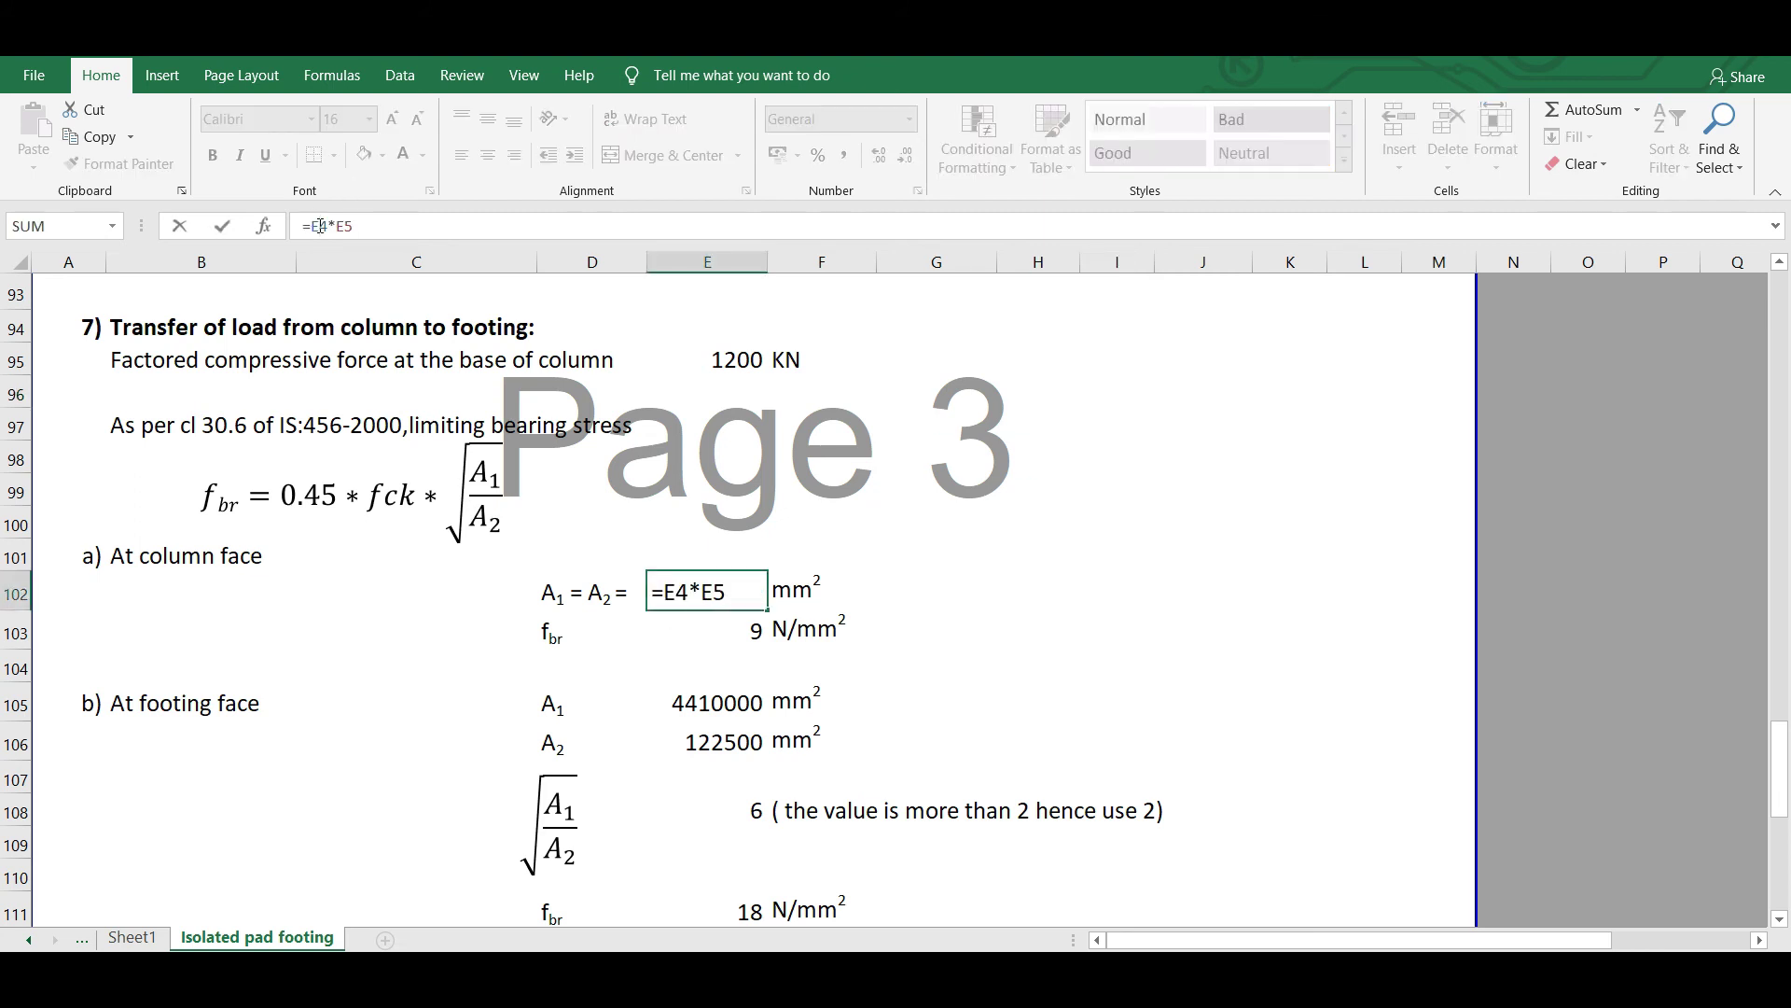
key(Return)
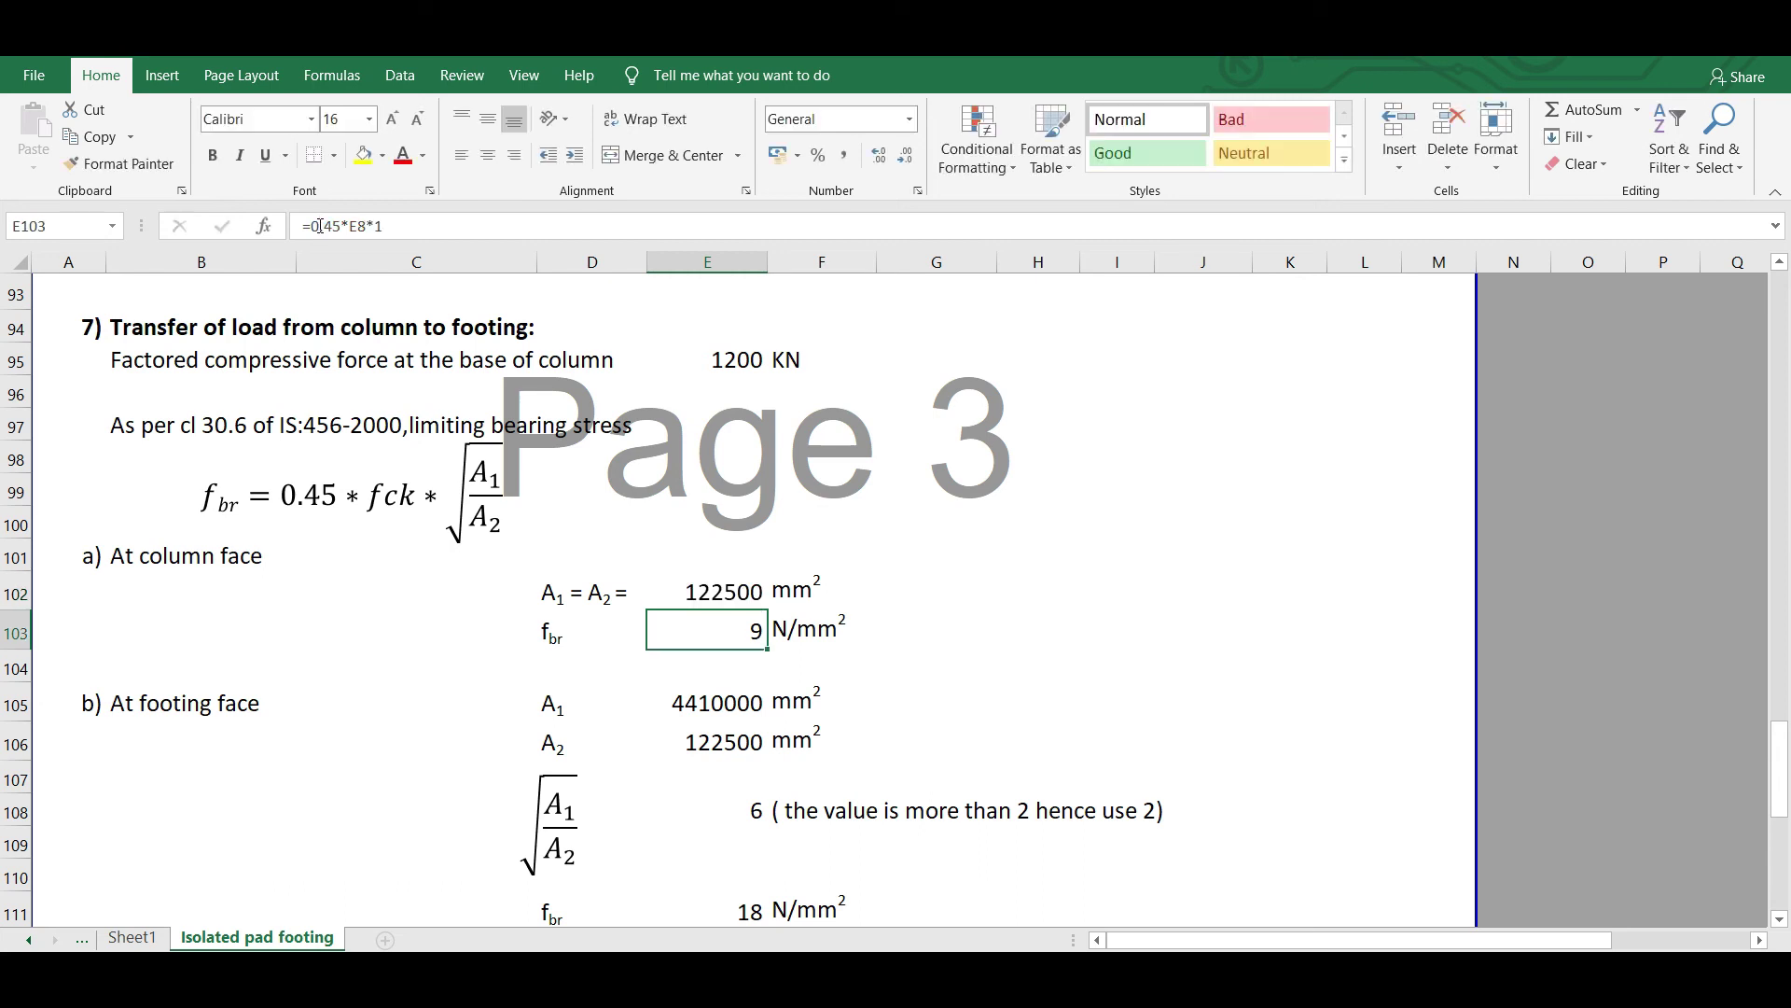
click(736, 597)
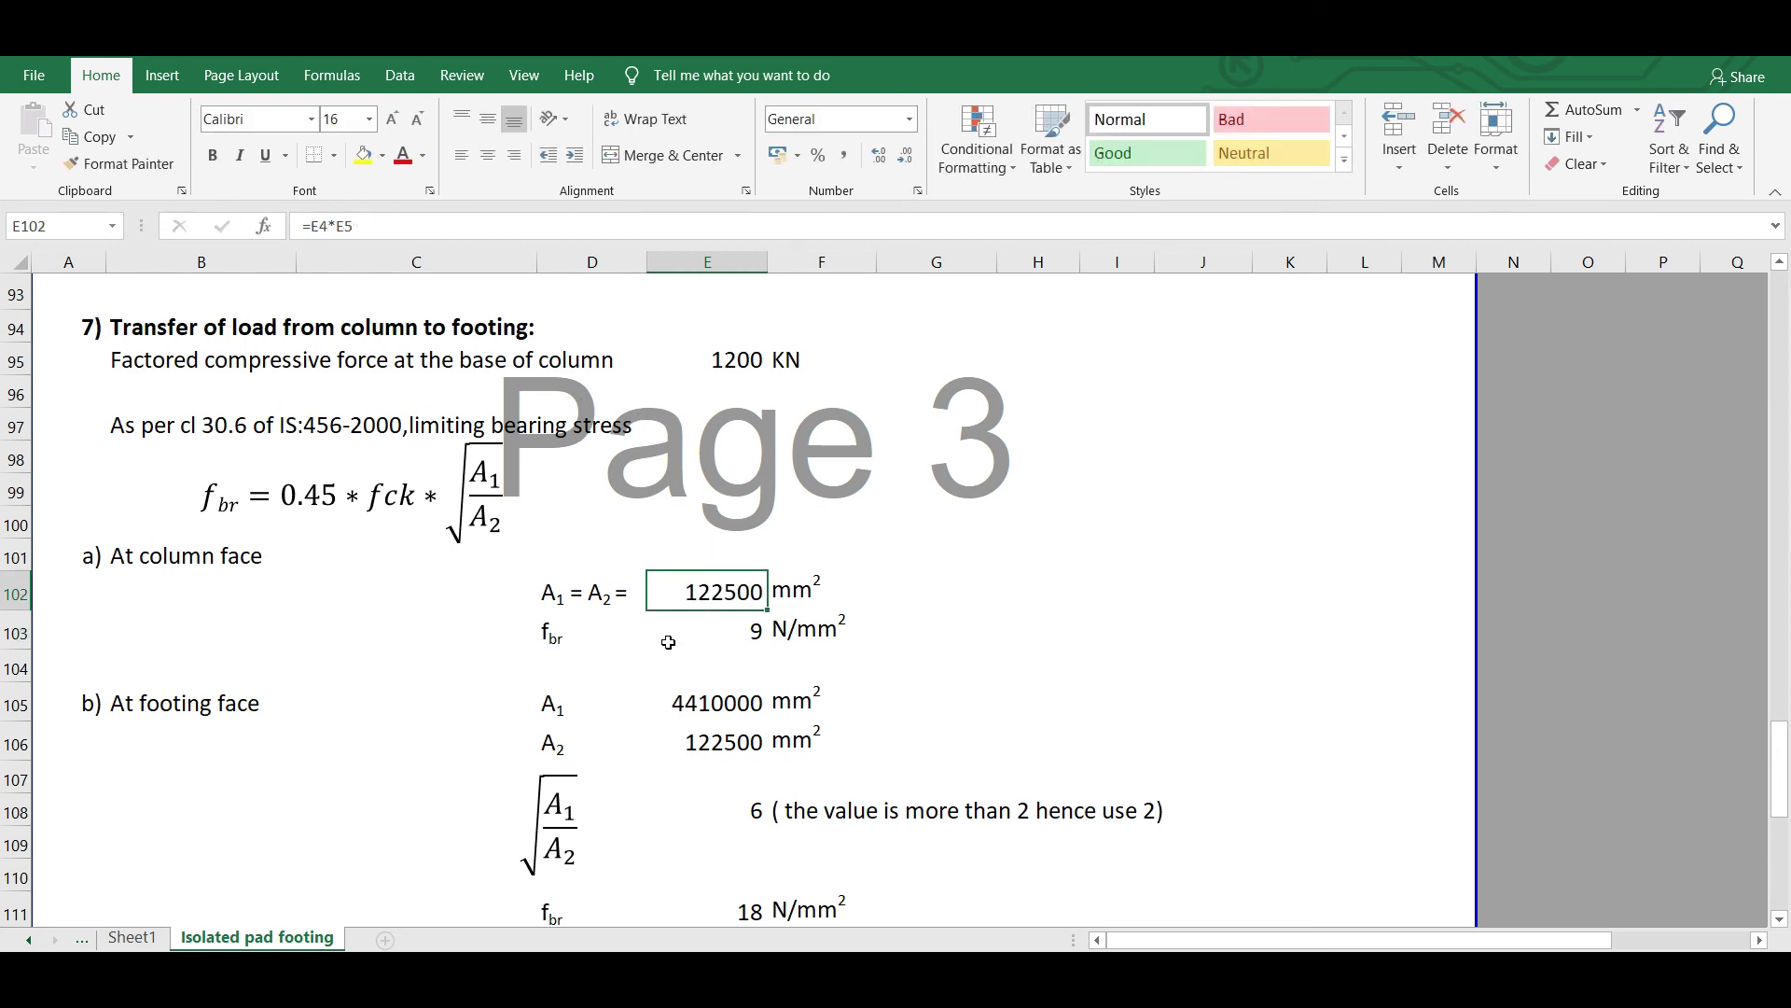
- Examine the column-face bearing stress formula, including the factor of 1 standing for the area ratio term
click(720, 636)
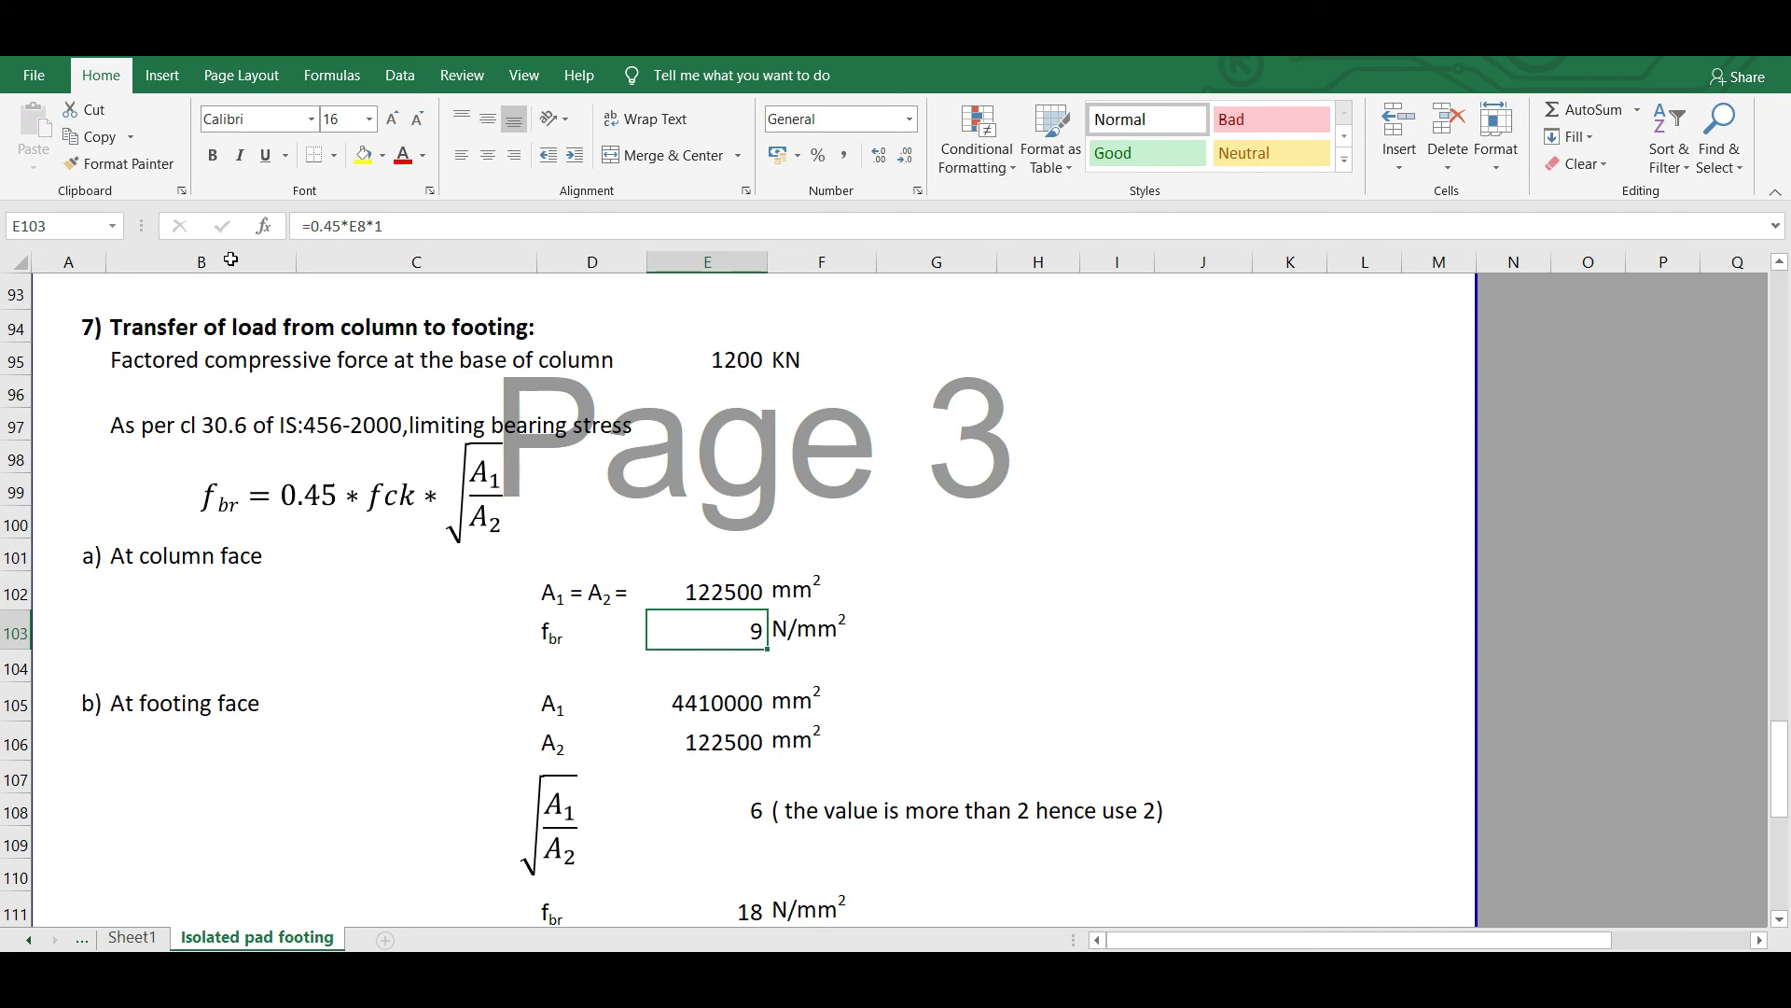
click(353, 226)
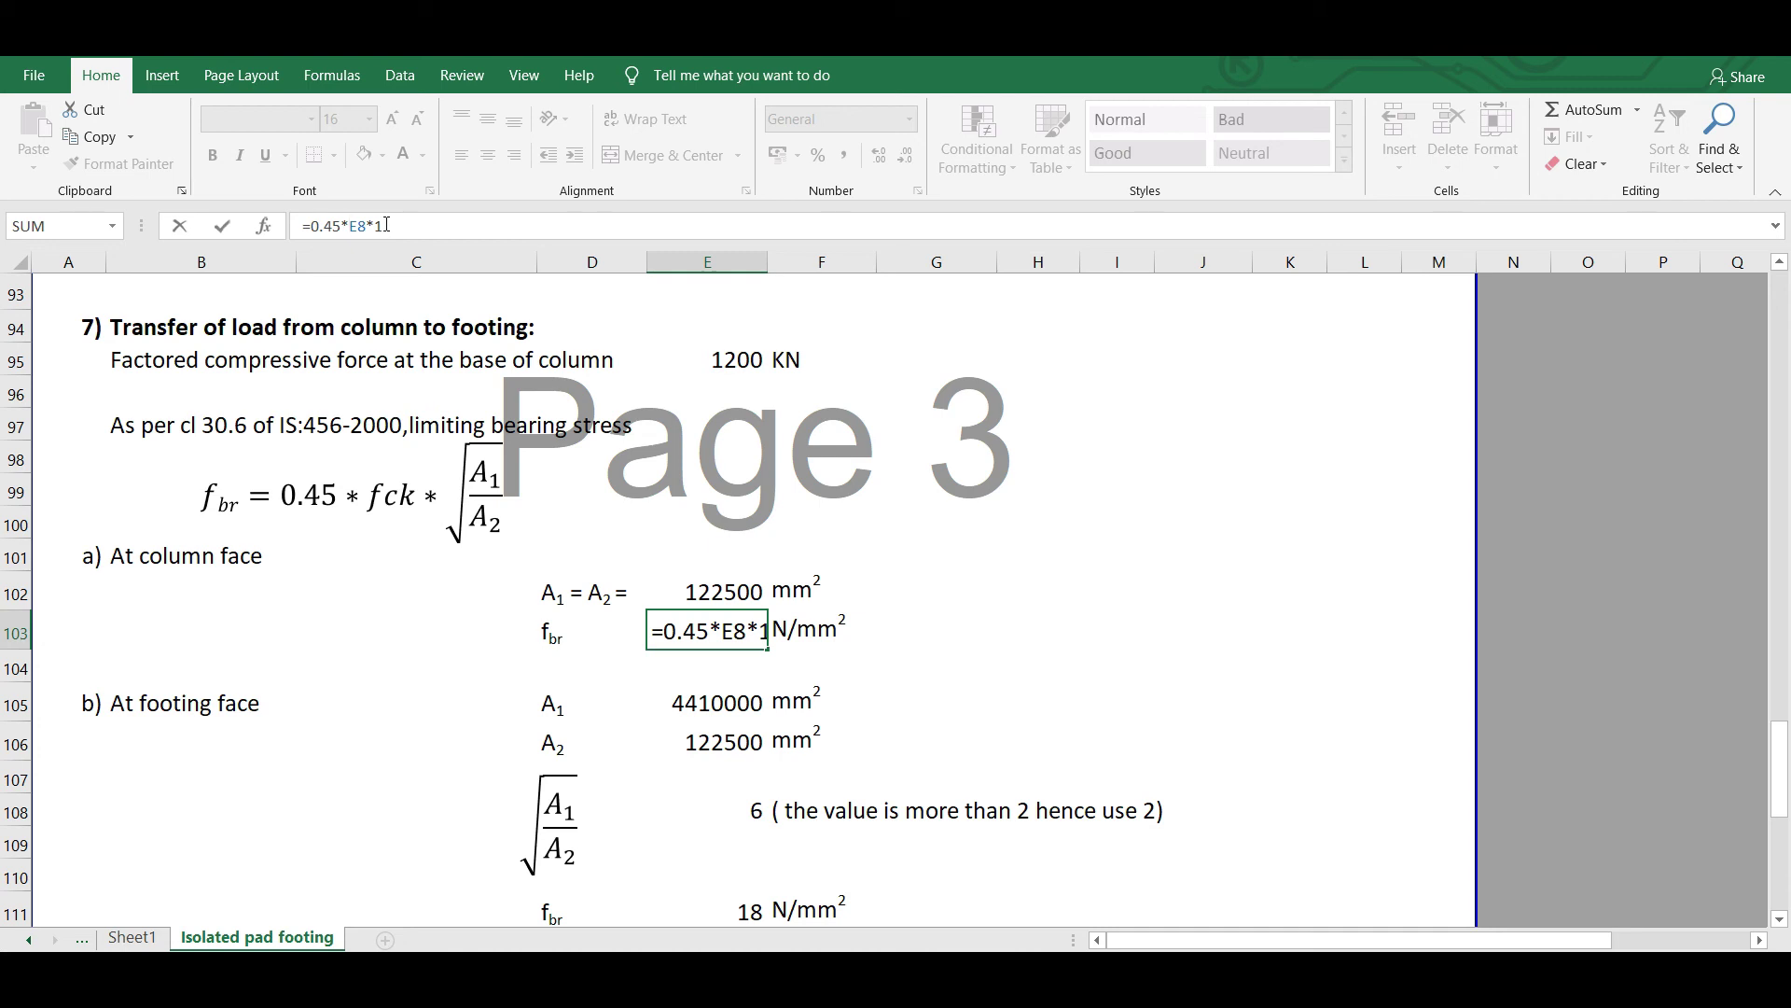
drag(377, 225, 384, 225)
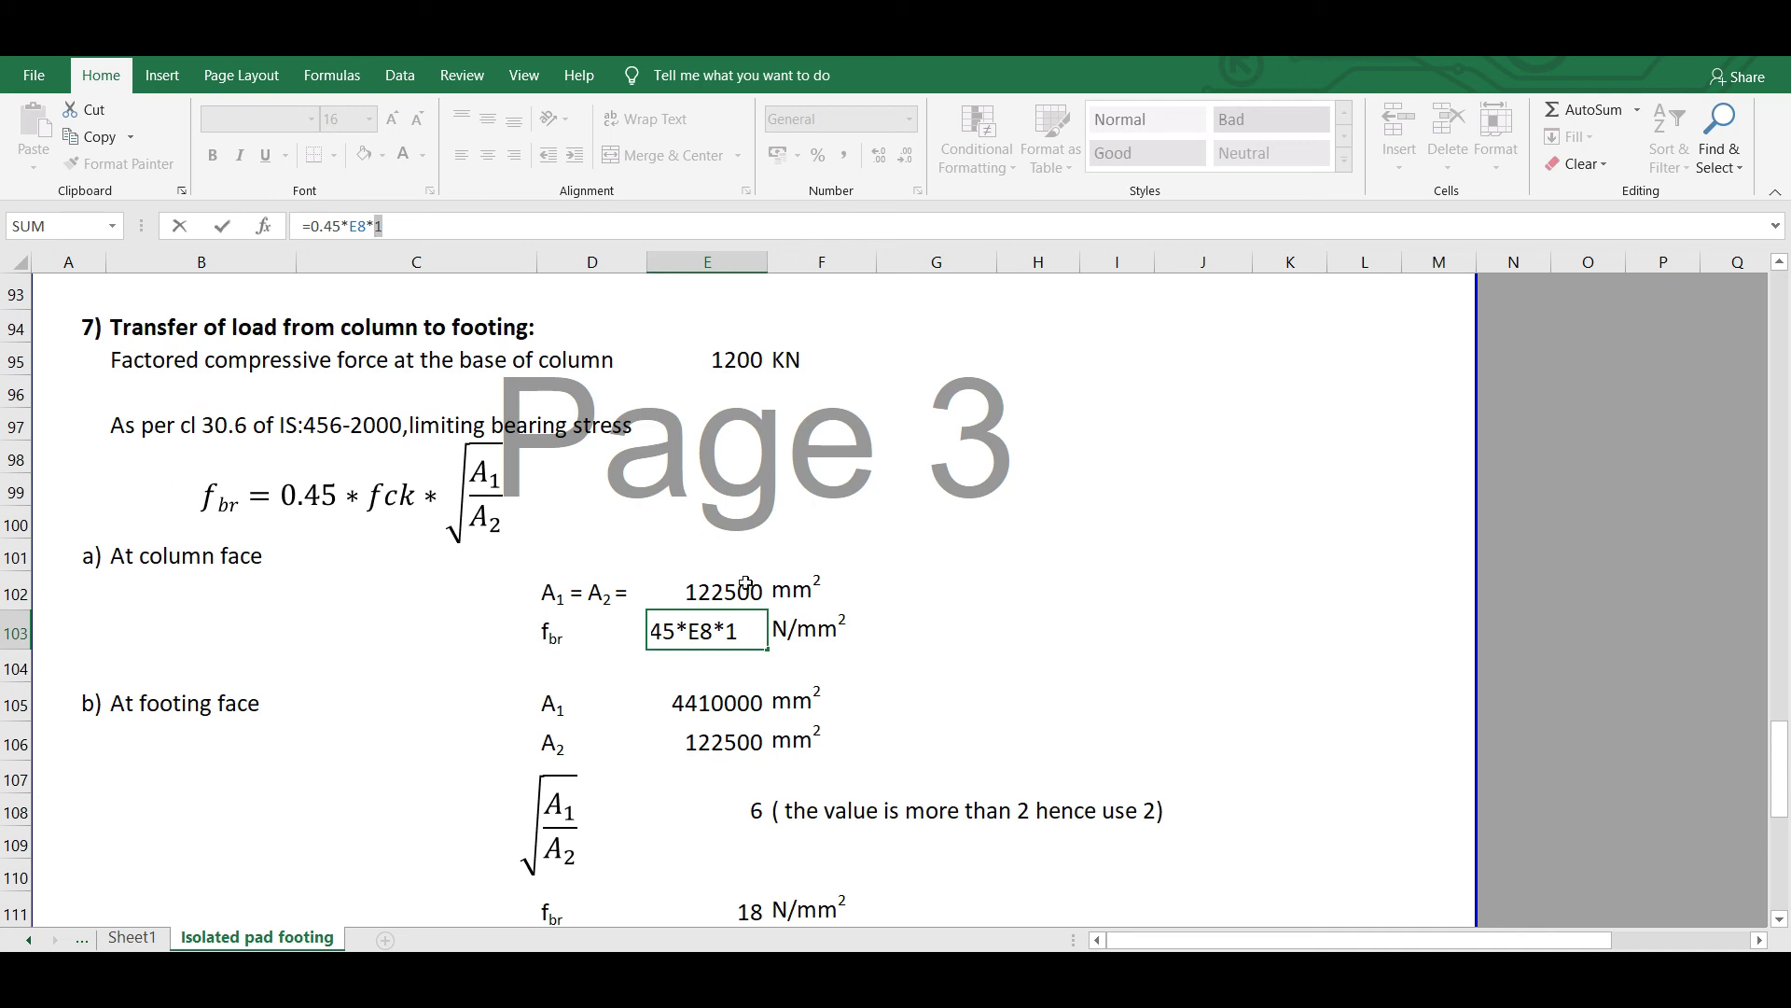
key(ctrl+Return)
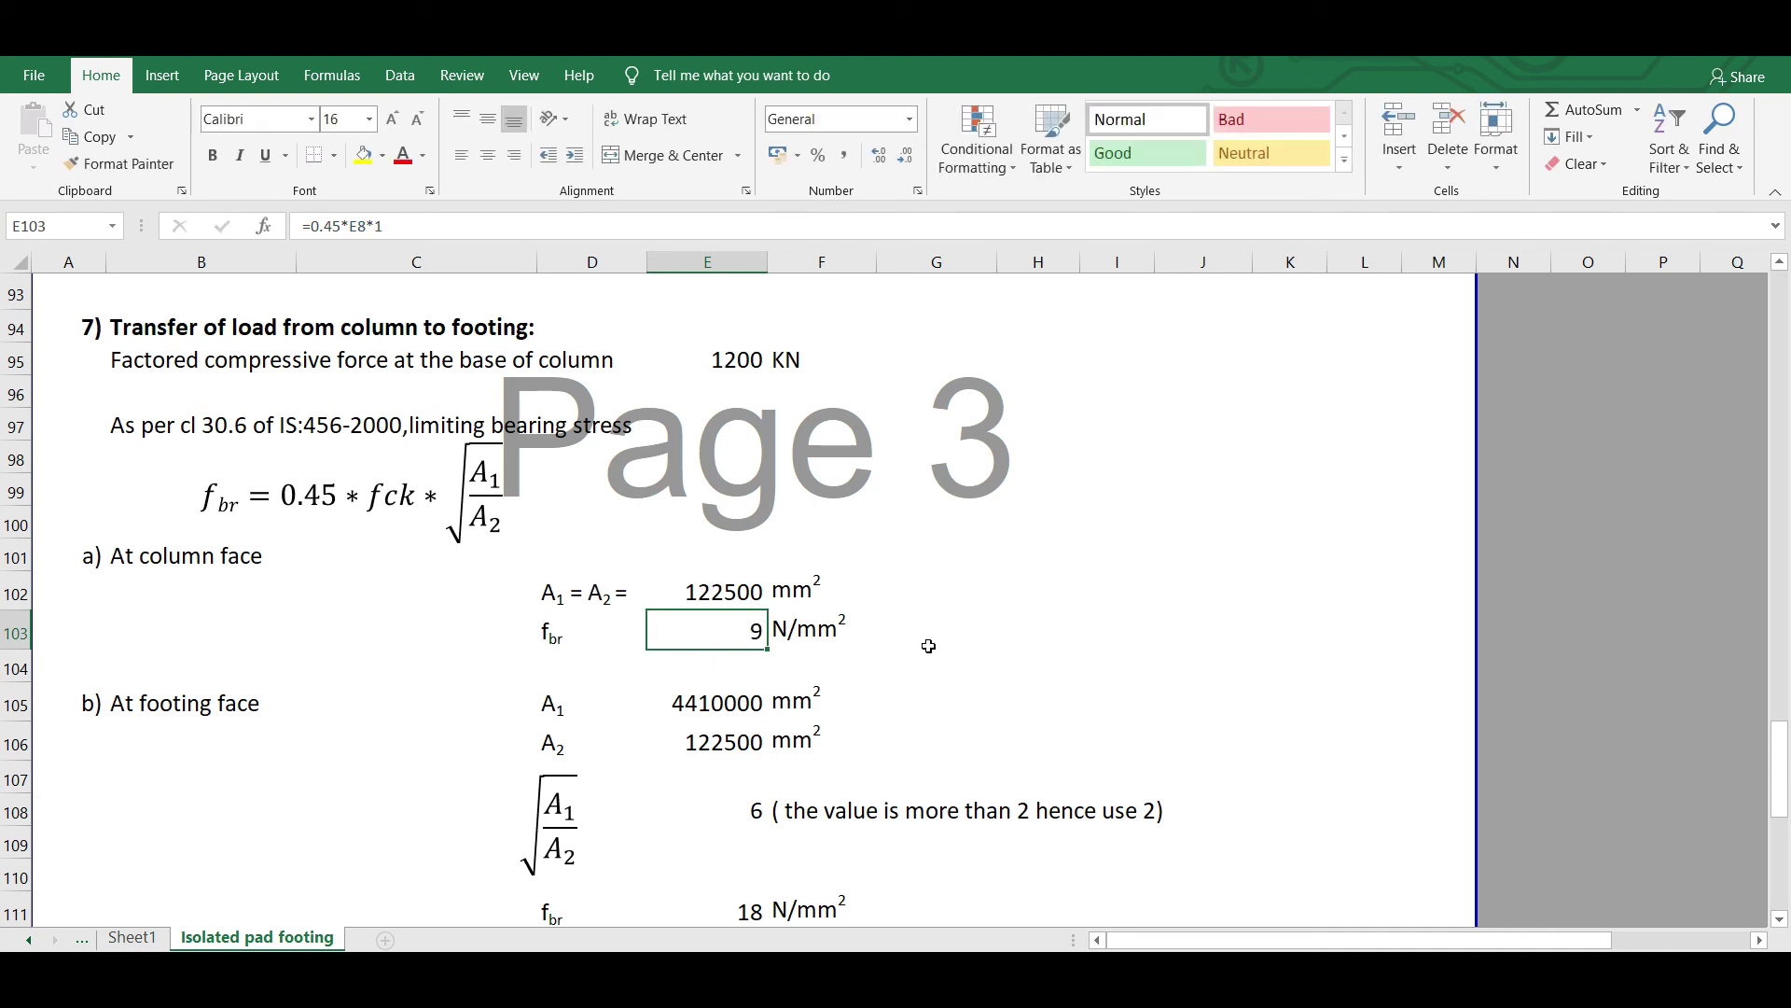
- Trace the footing-face area A1 formula to the provided footing area in E22 and inspect its 10^6 unit conversion
scroll(722, 558, down, 1)
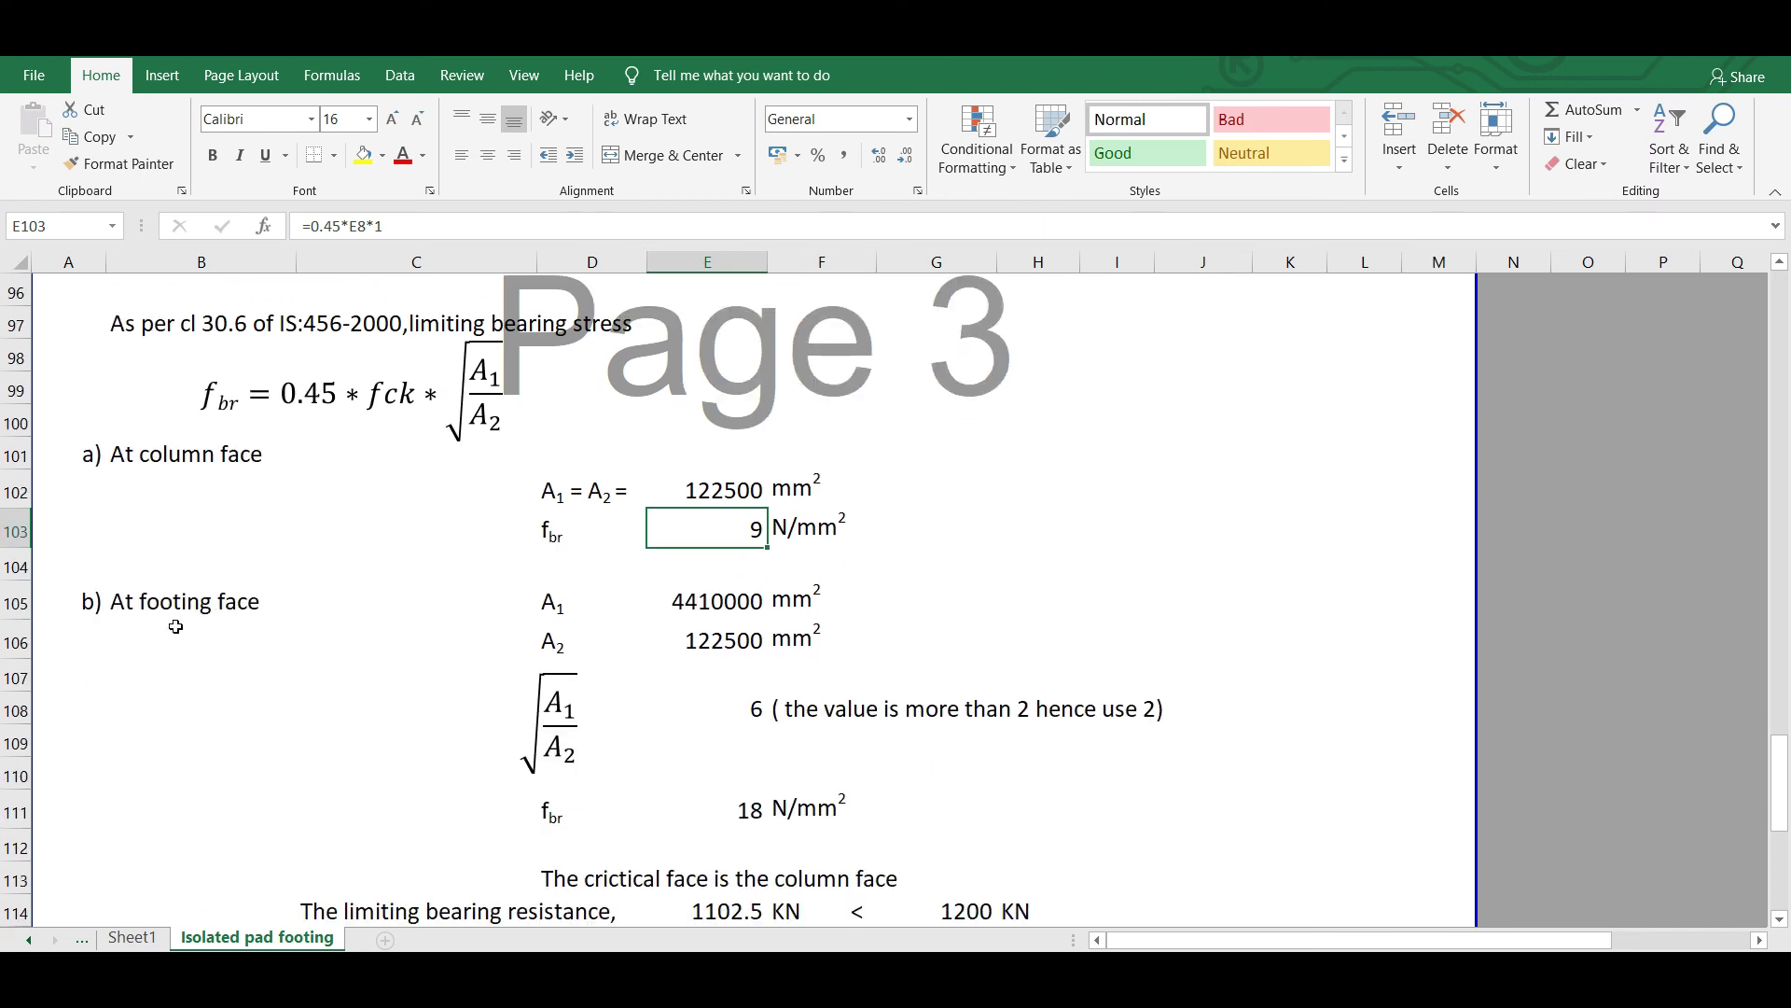
click(713, 601)
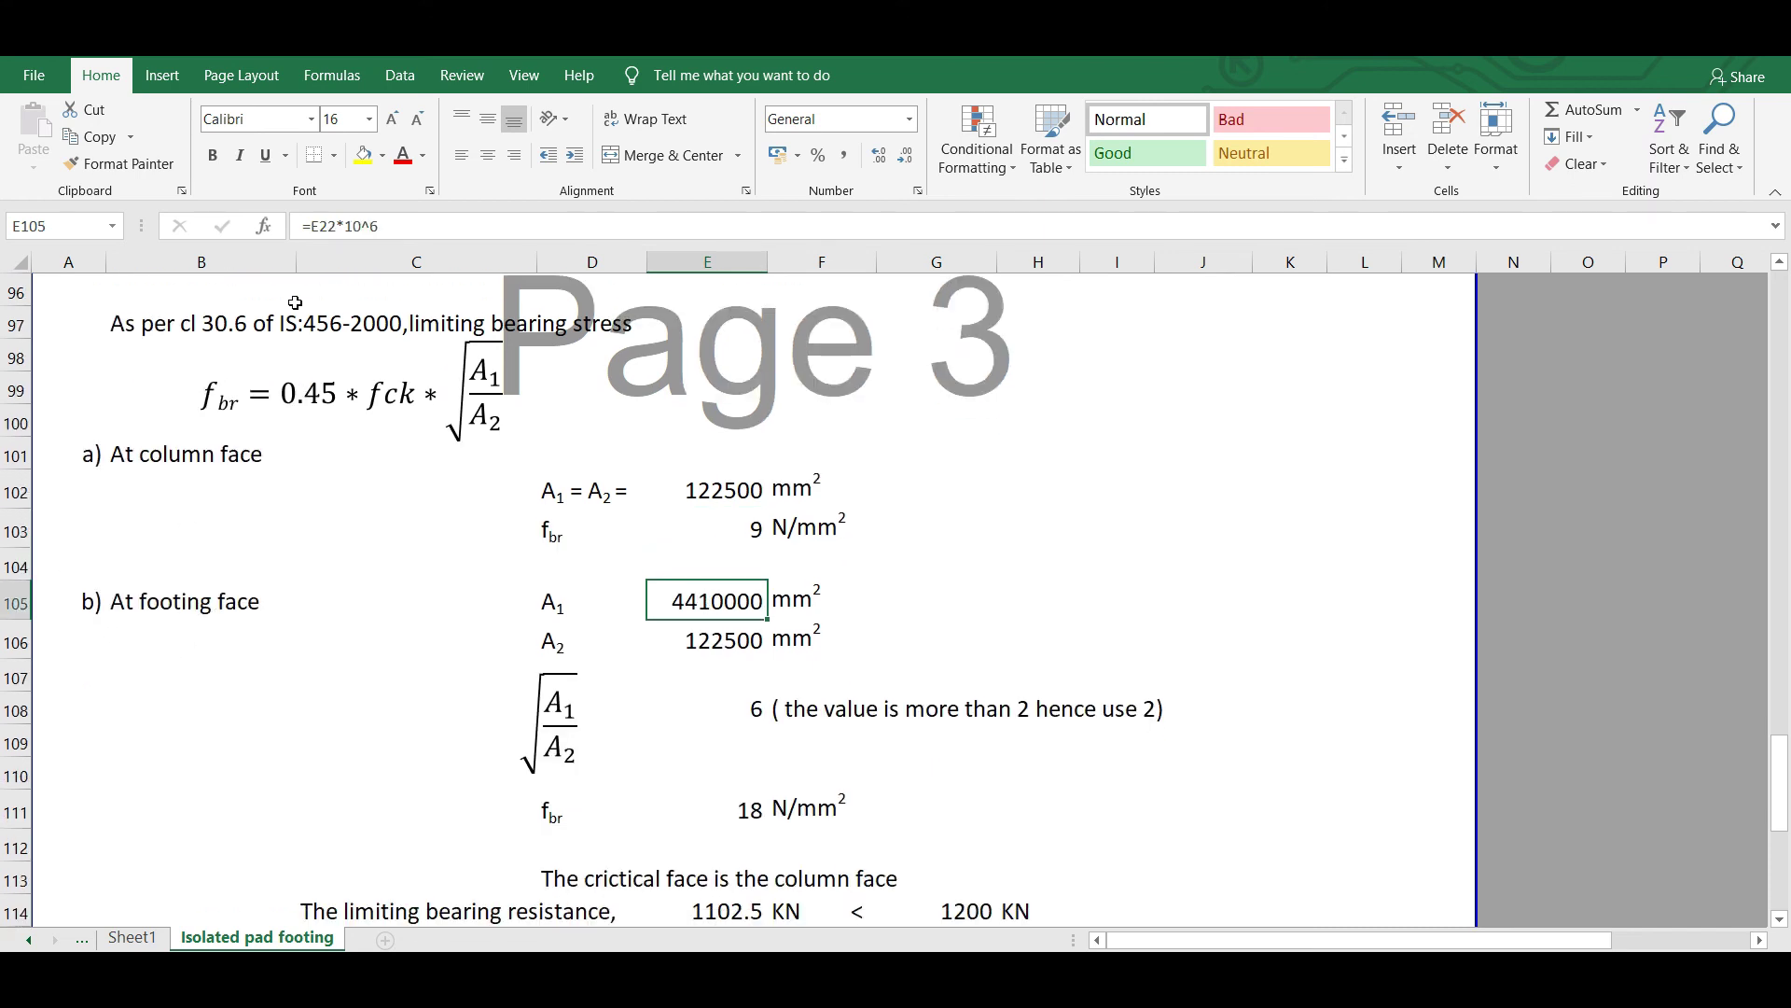
double_click(713, 602)
scroll(938, 503, up, 1)
scroll(939, 504, up, 14)
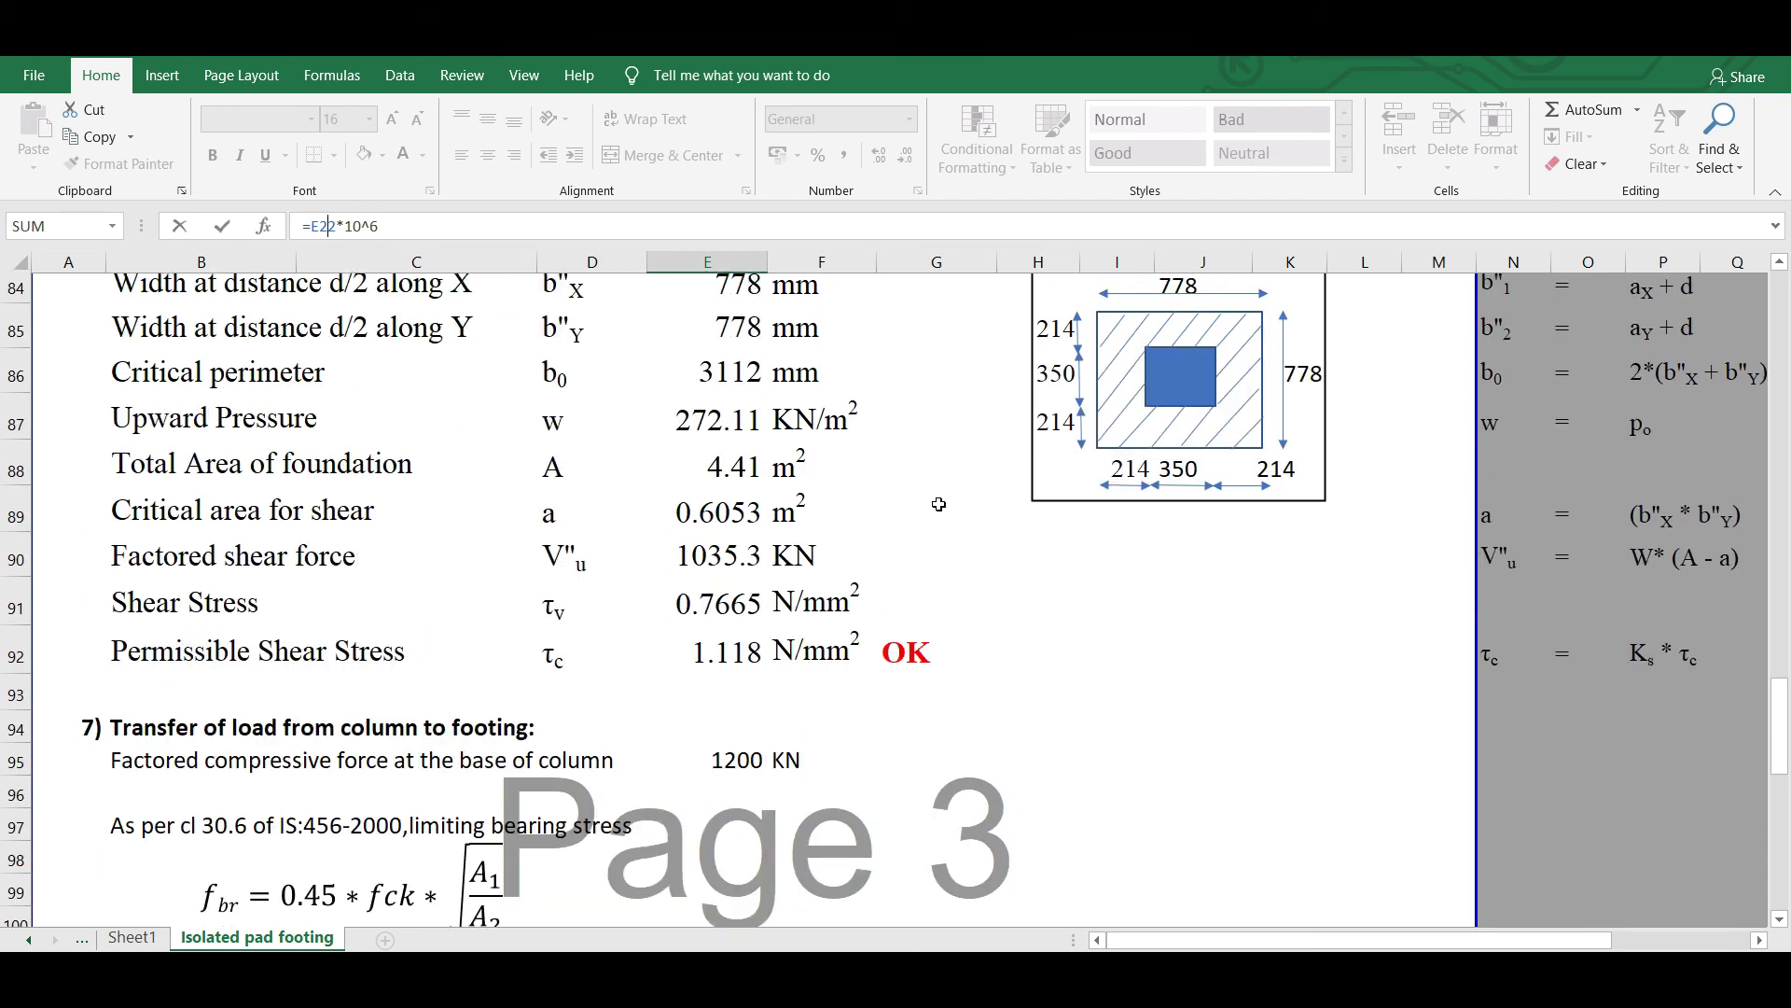
scroll(934, 509, up, 10)
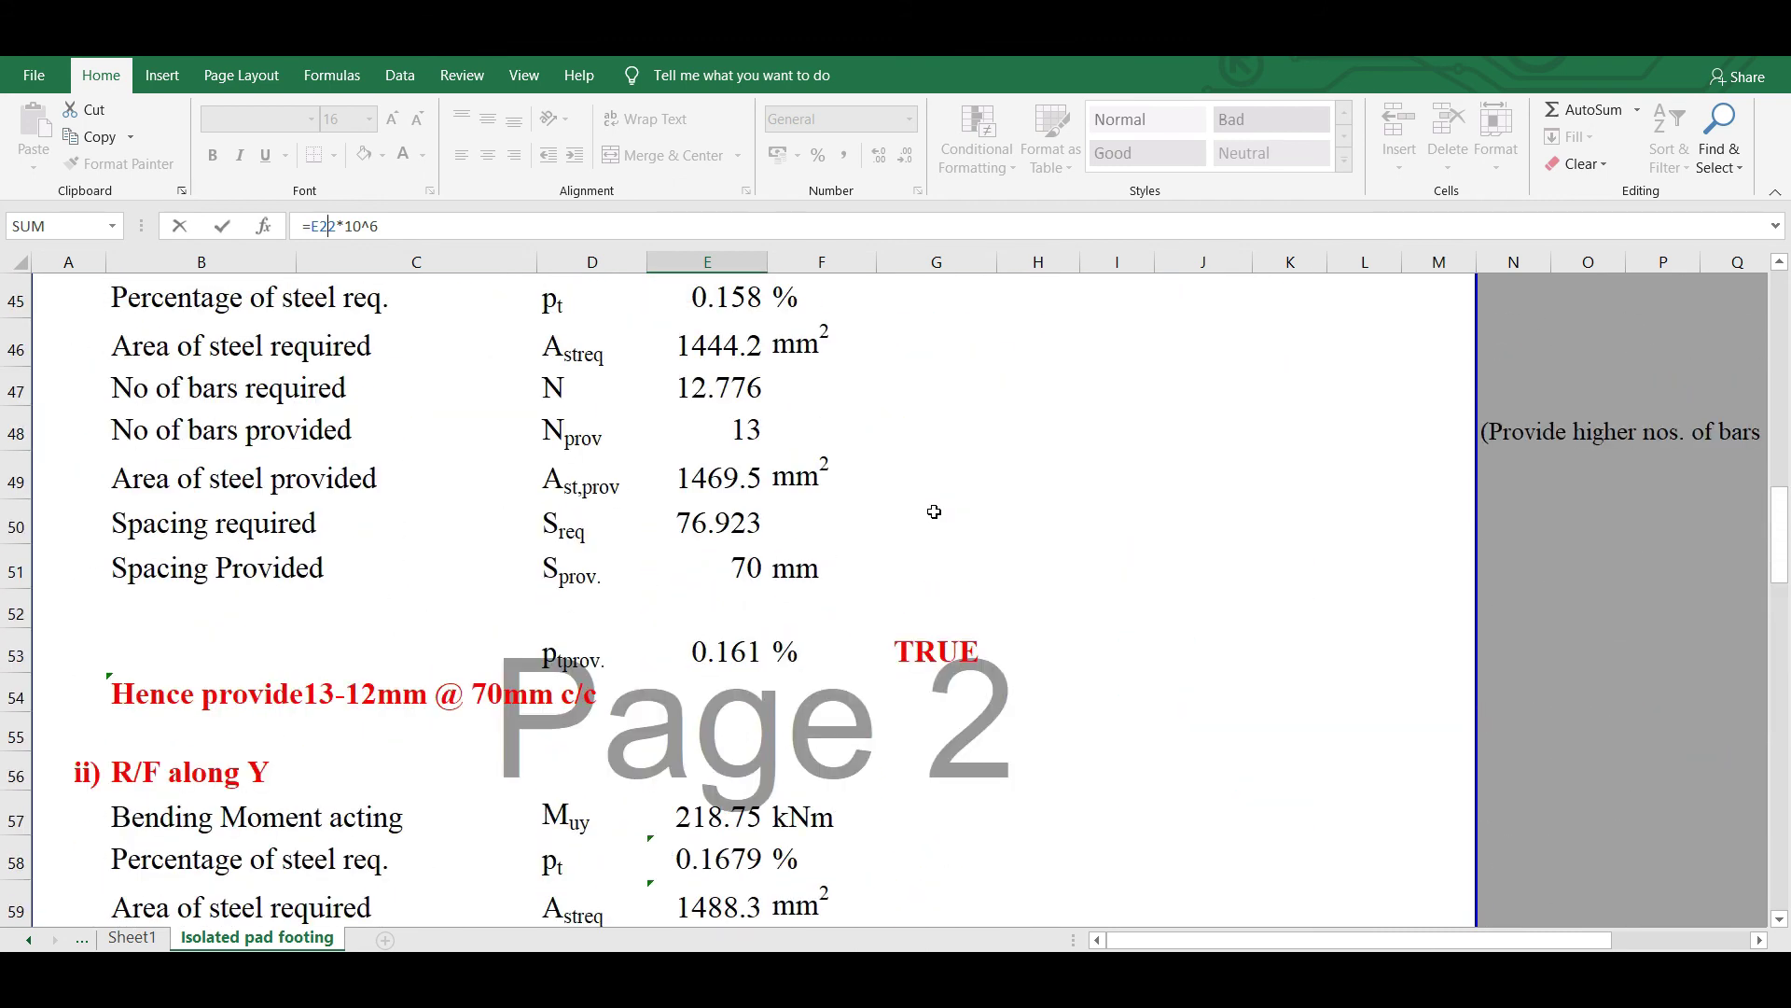
scroll(931, 513, up, 2)
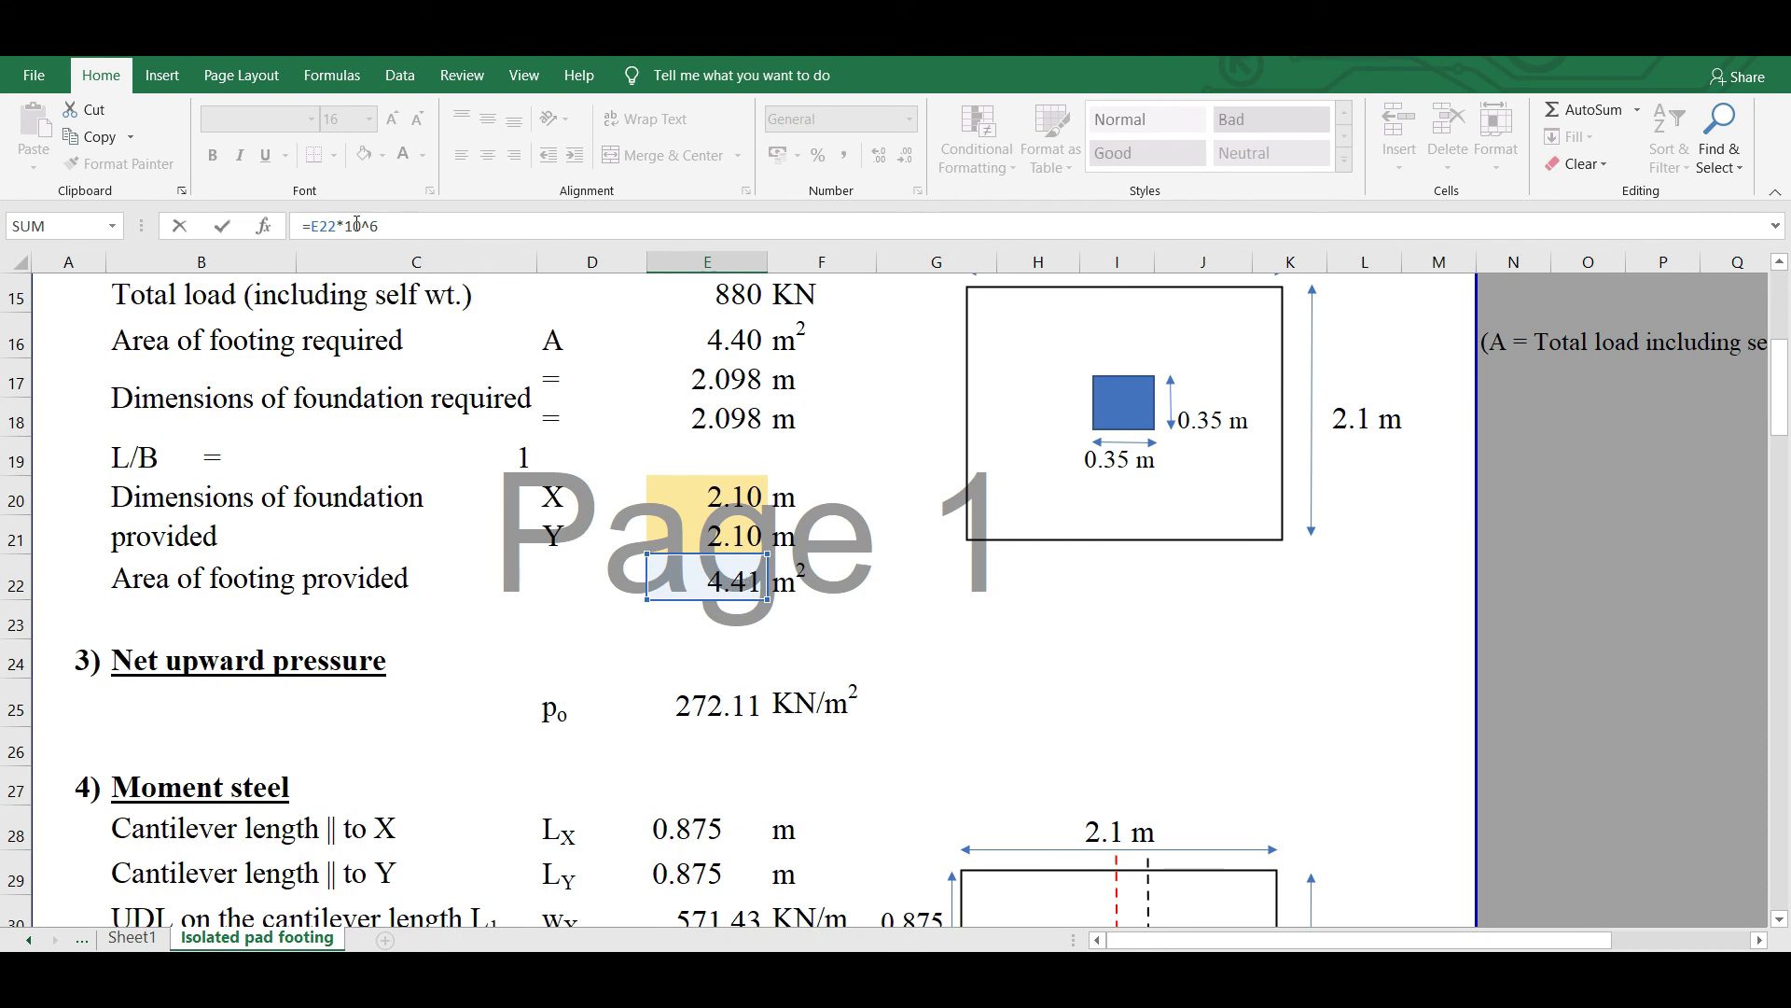
drag(348, 228, 377, 227)
key(Escape)
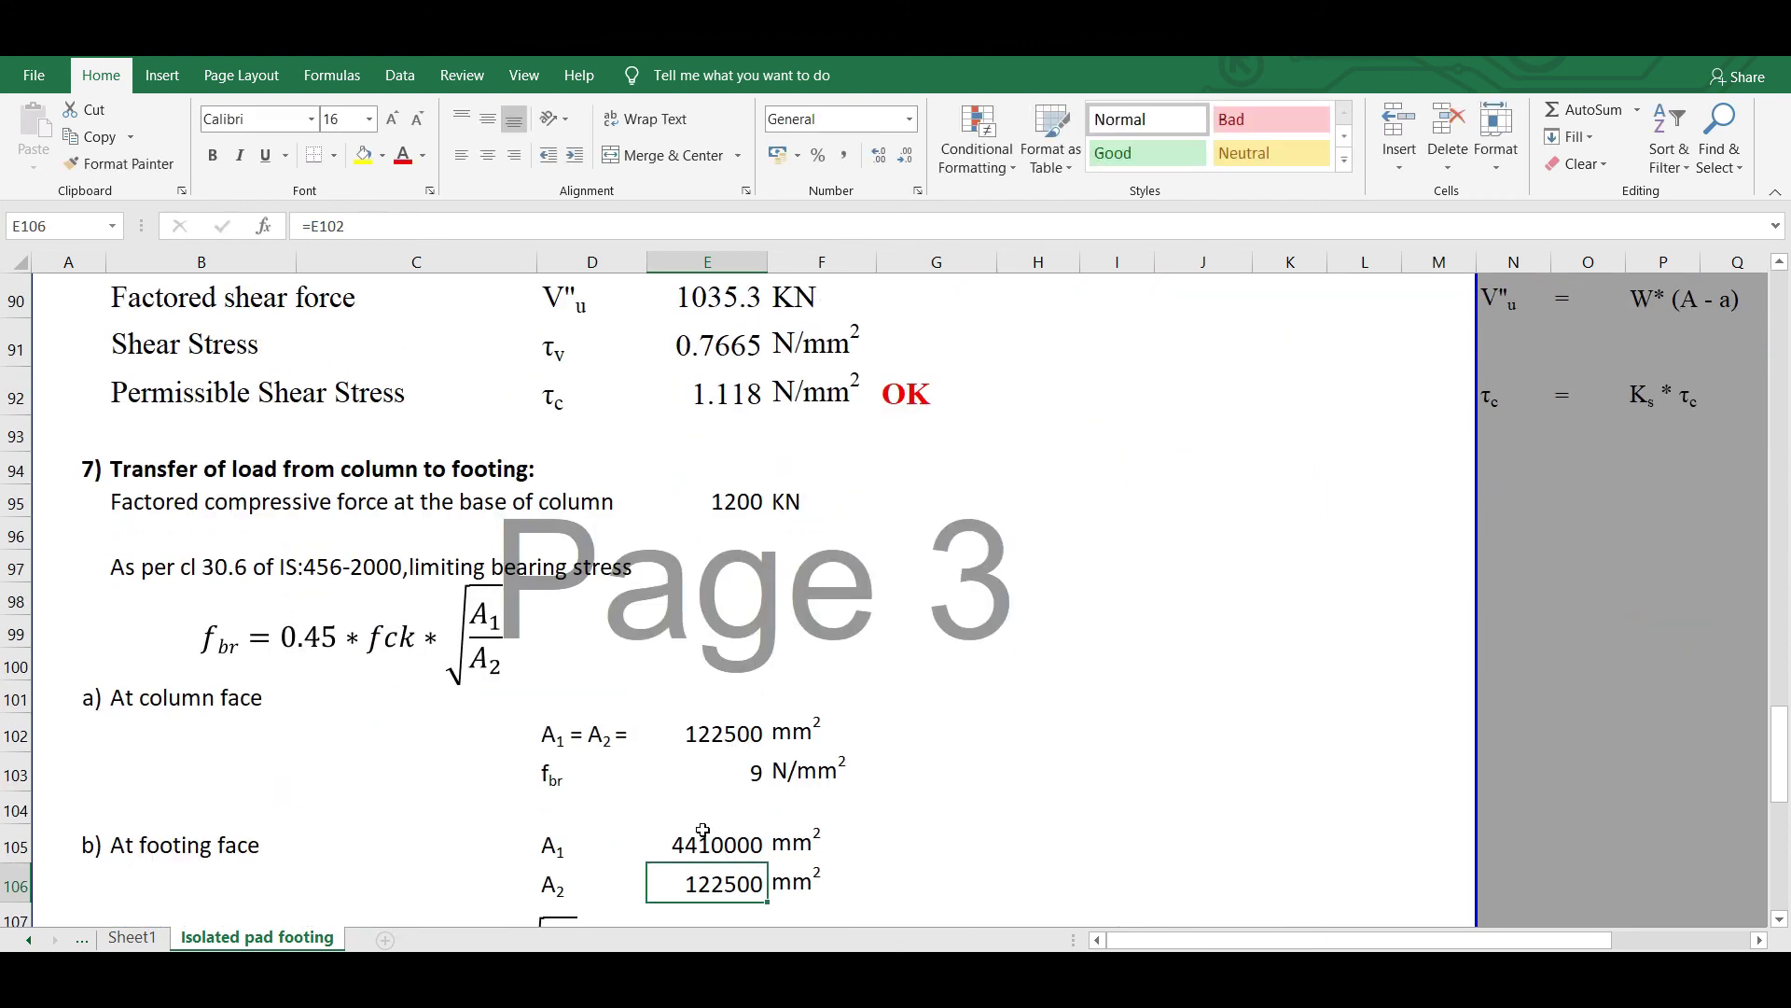
- Examine the footing-face A2 reference and the square-root formula for the ratio of A1 to A2
scroll(705, 845, down, 1)
click(702, 744)
scroll(801, 769, down, 1)
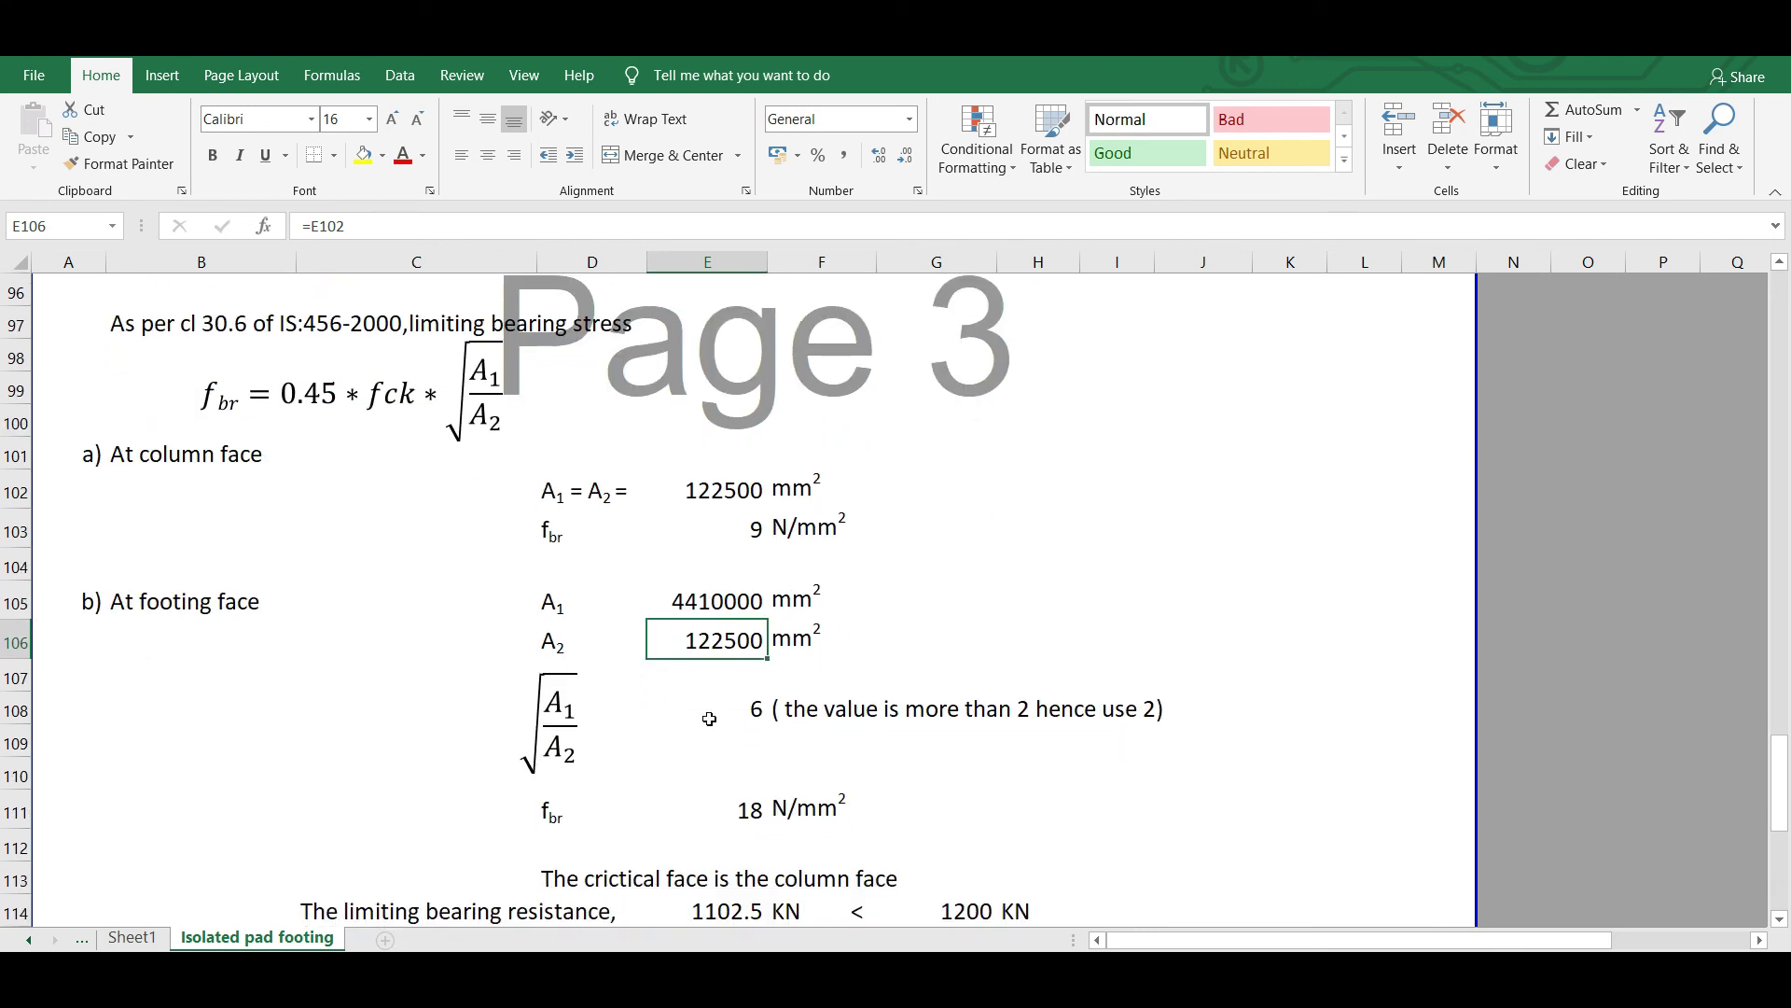
click(746, 718)
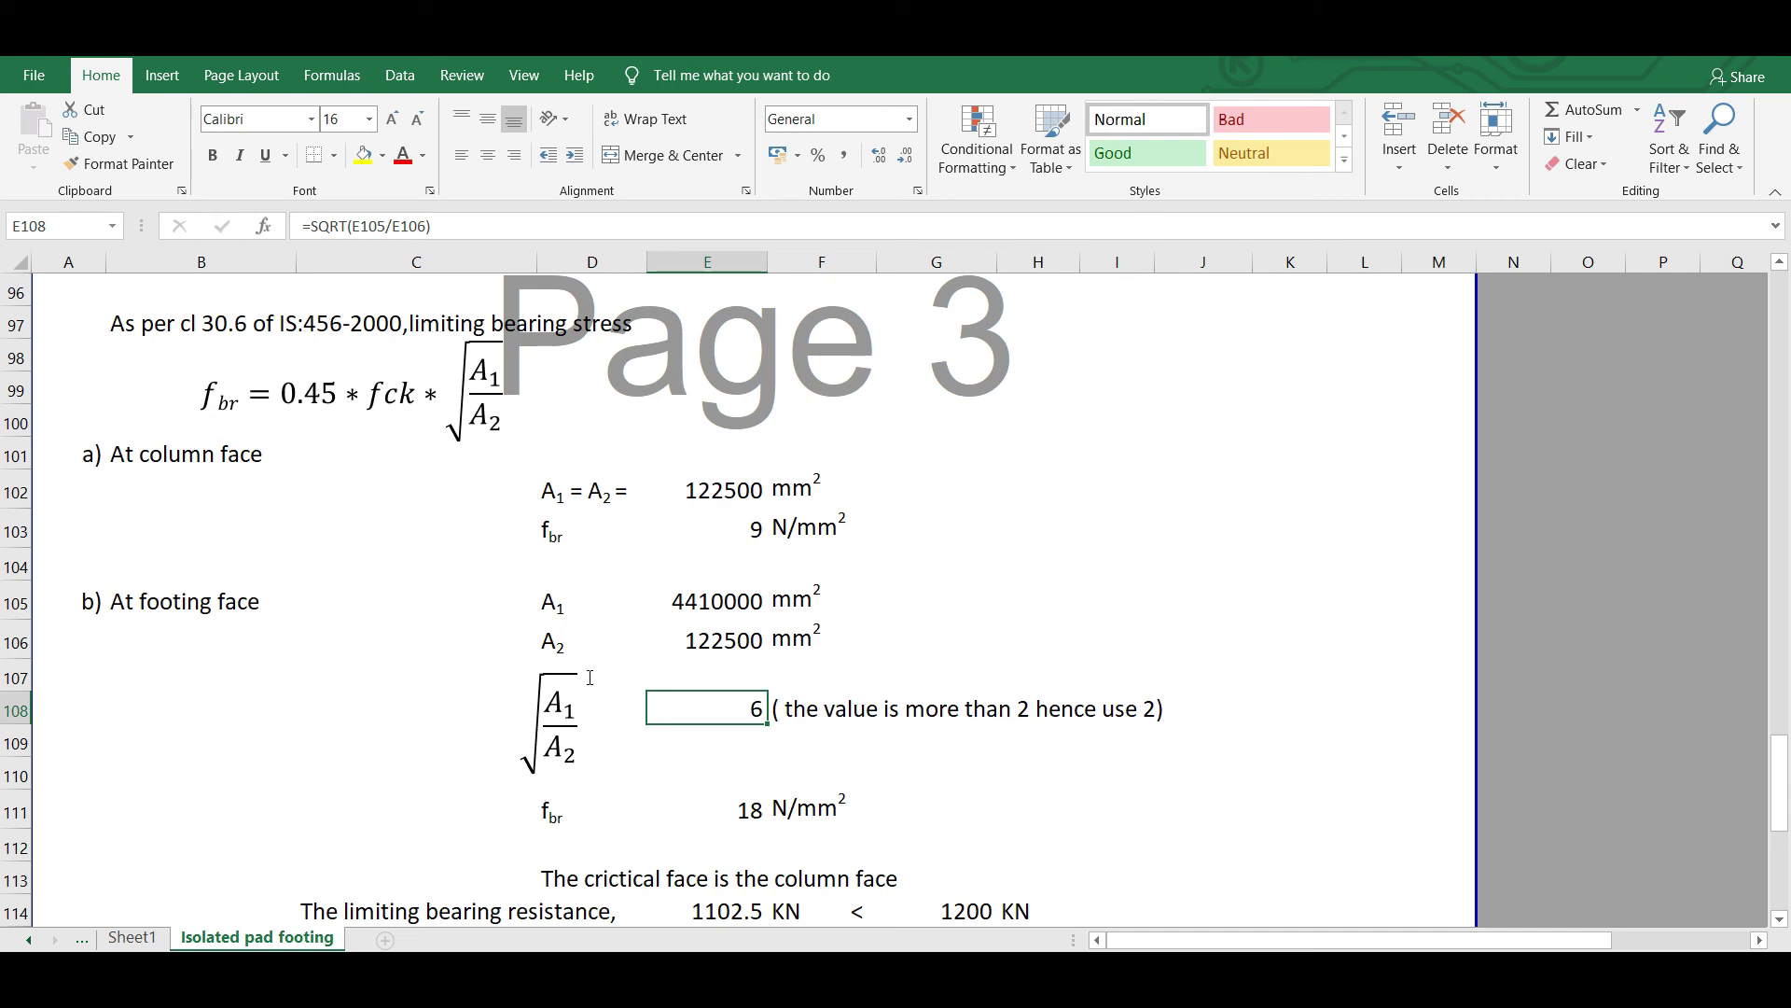
- Examine the footing-face bearing stress formula, including the MIN(E108,2) term that caps the area ratio
click(743, 818)
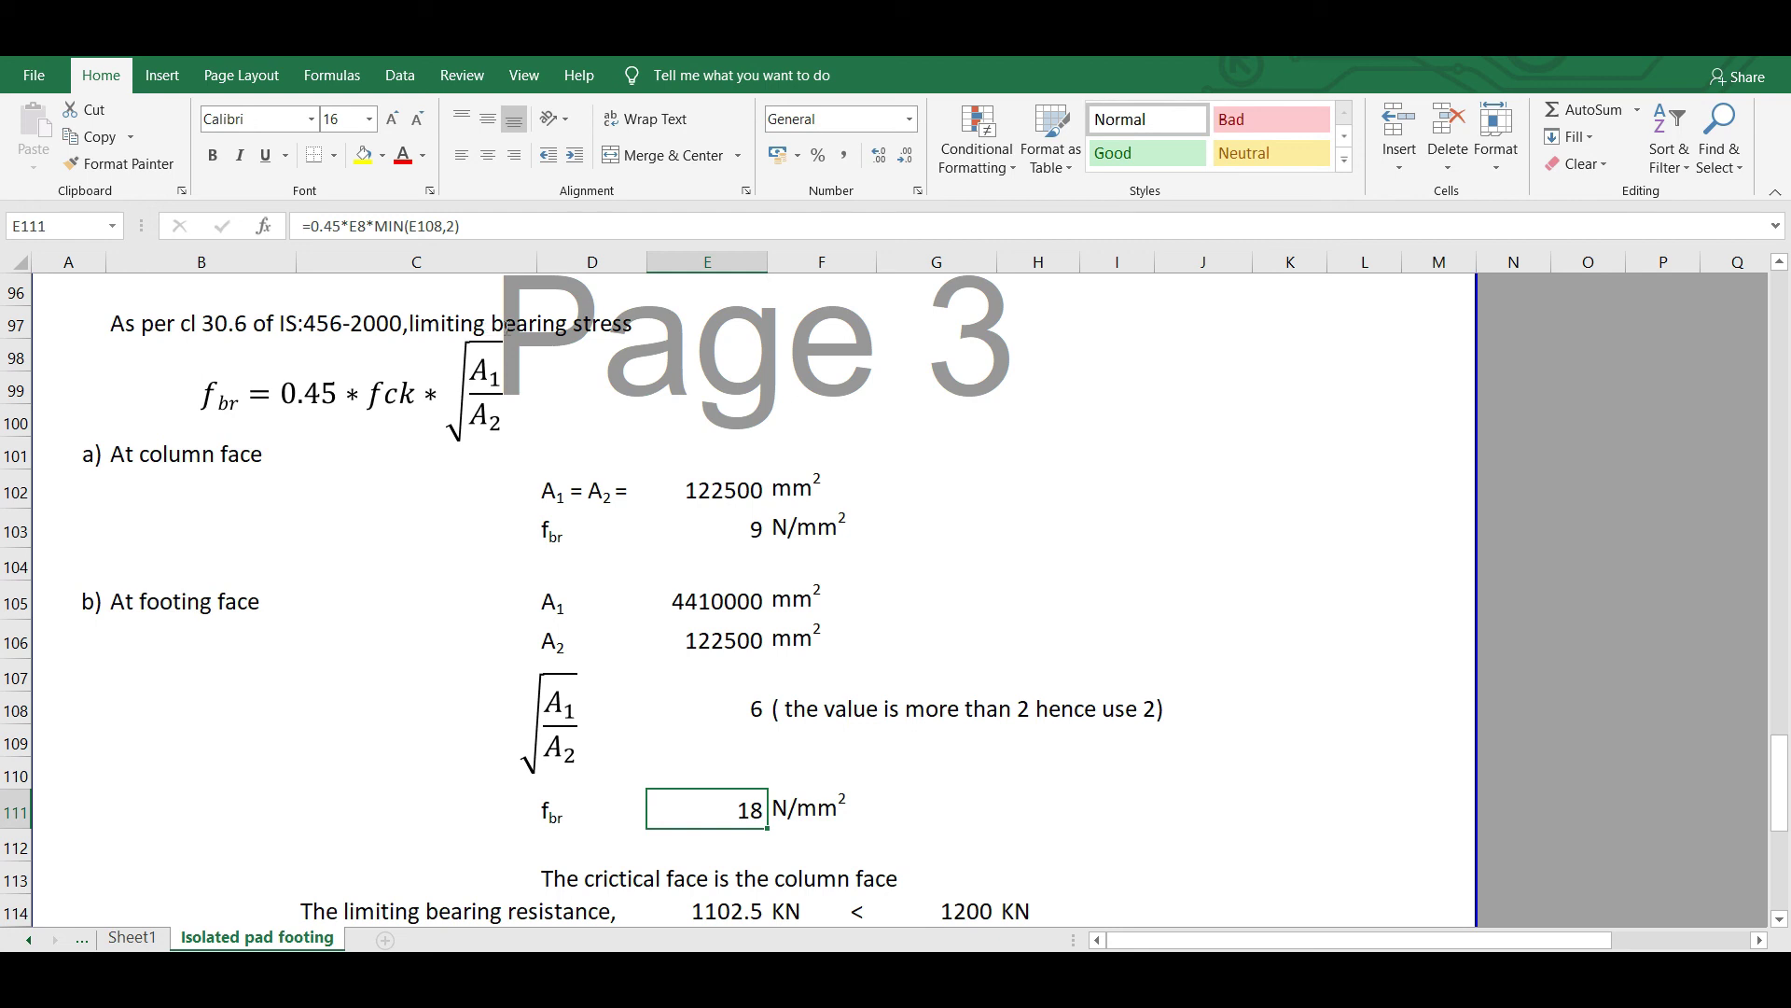
click(358, 225)
drag(452, 226, 379, 216)
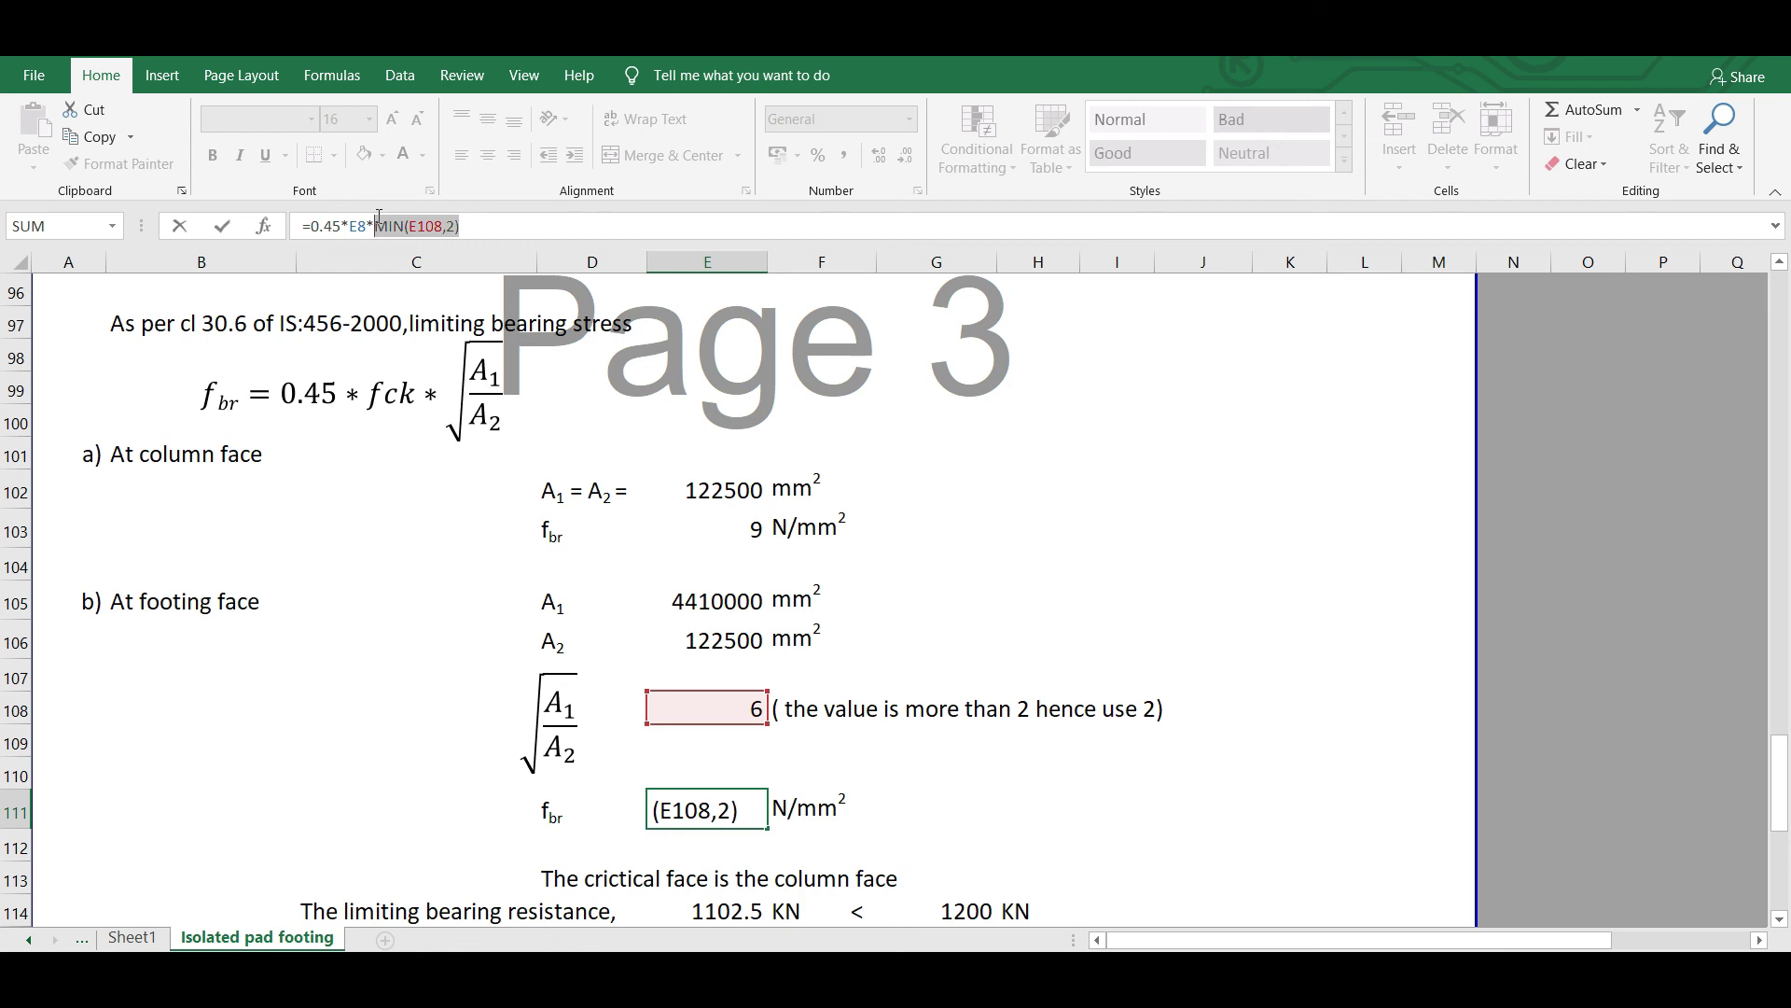
key(Return)
click(727, 815)
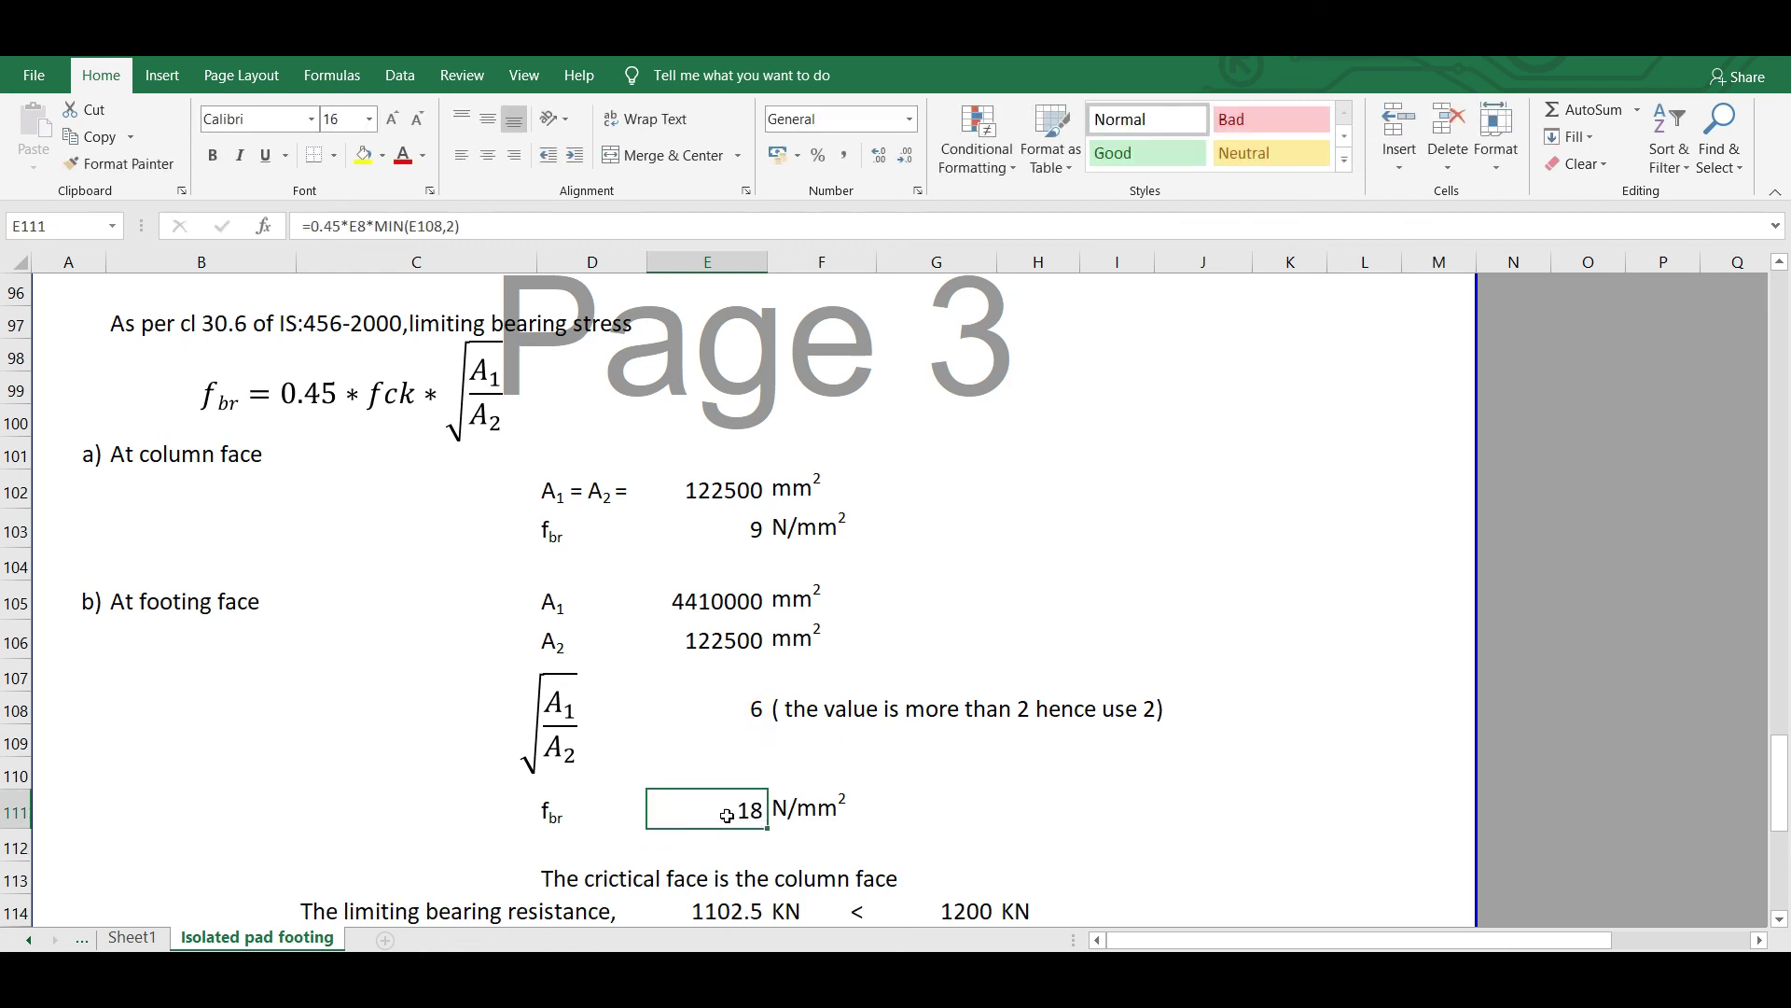
click(973, 802)
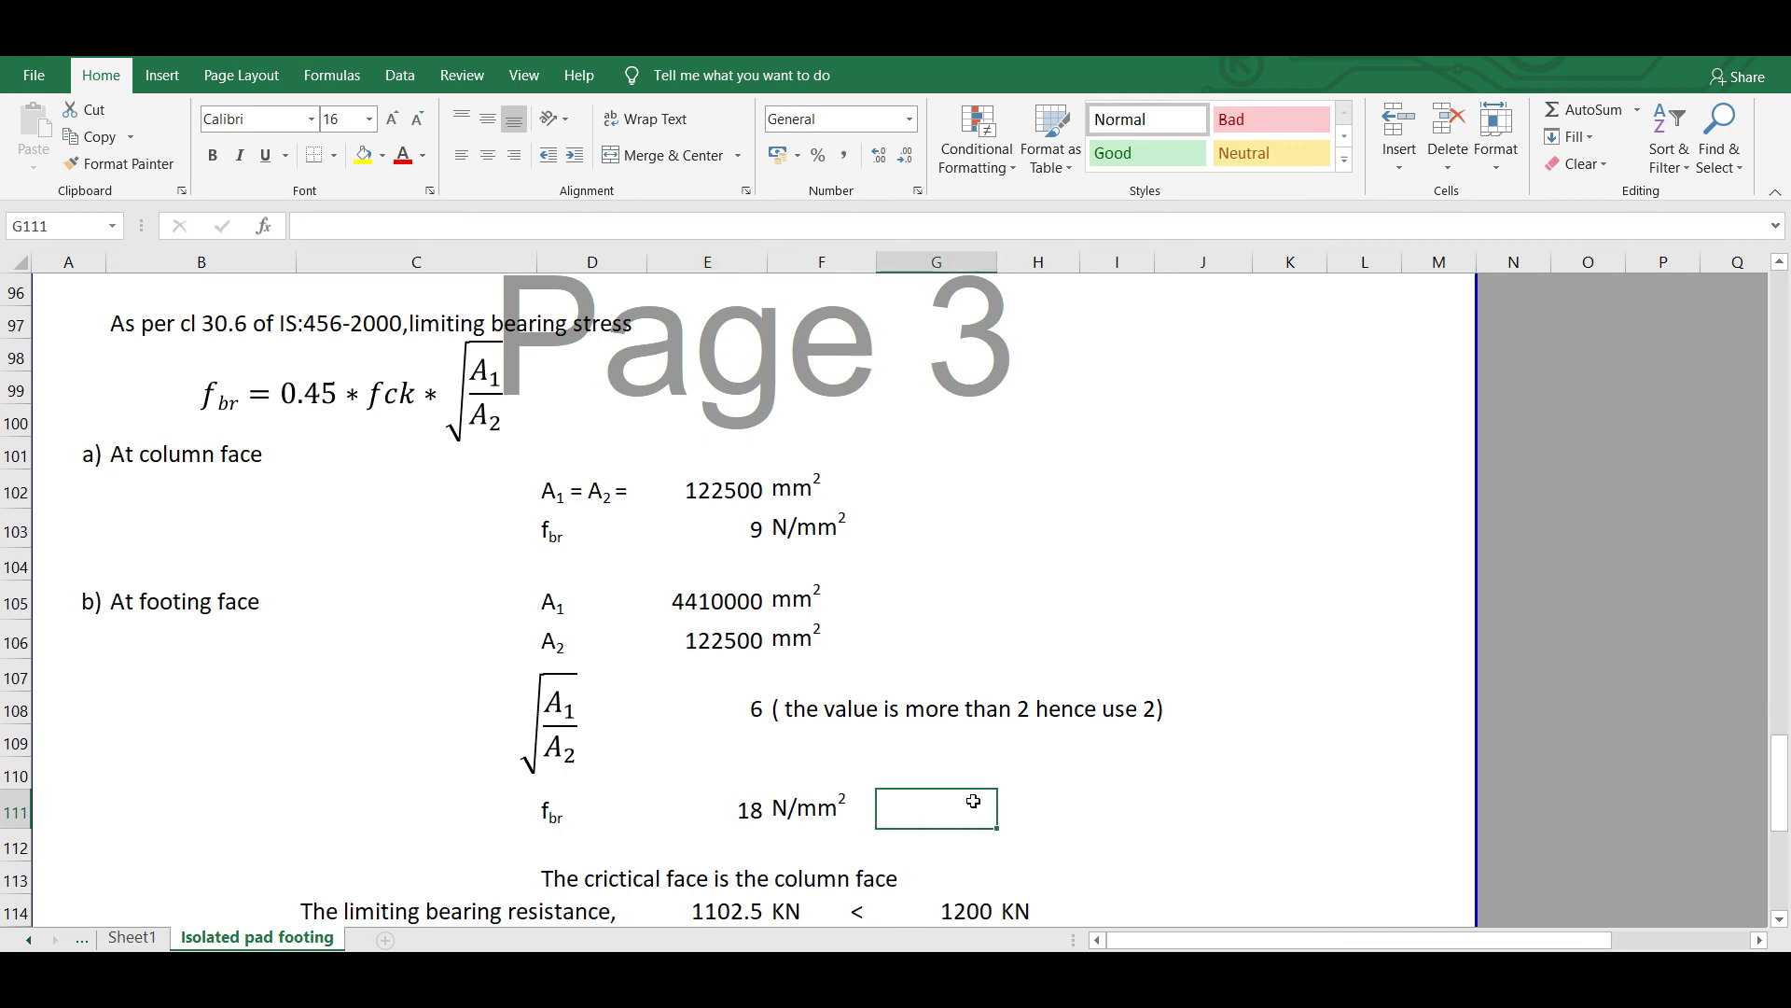
- Compare the limiting bearing stress fbr at the column face with that at the footing face
scroll(732, 795, down, 1)
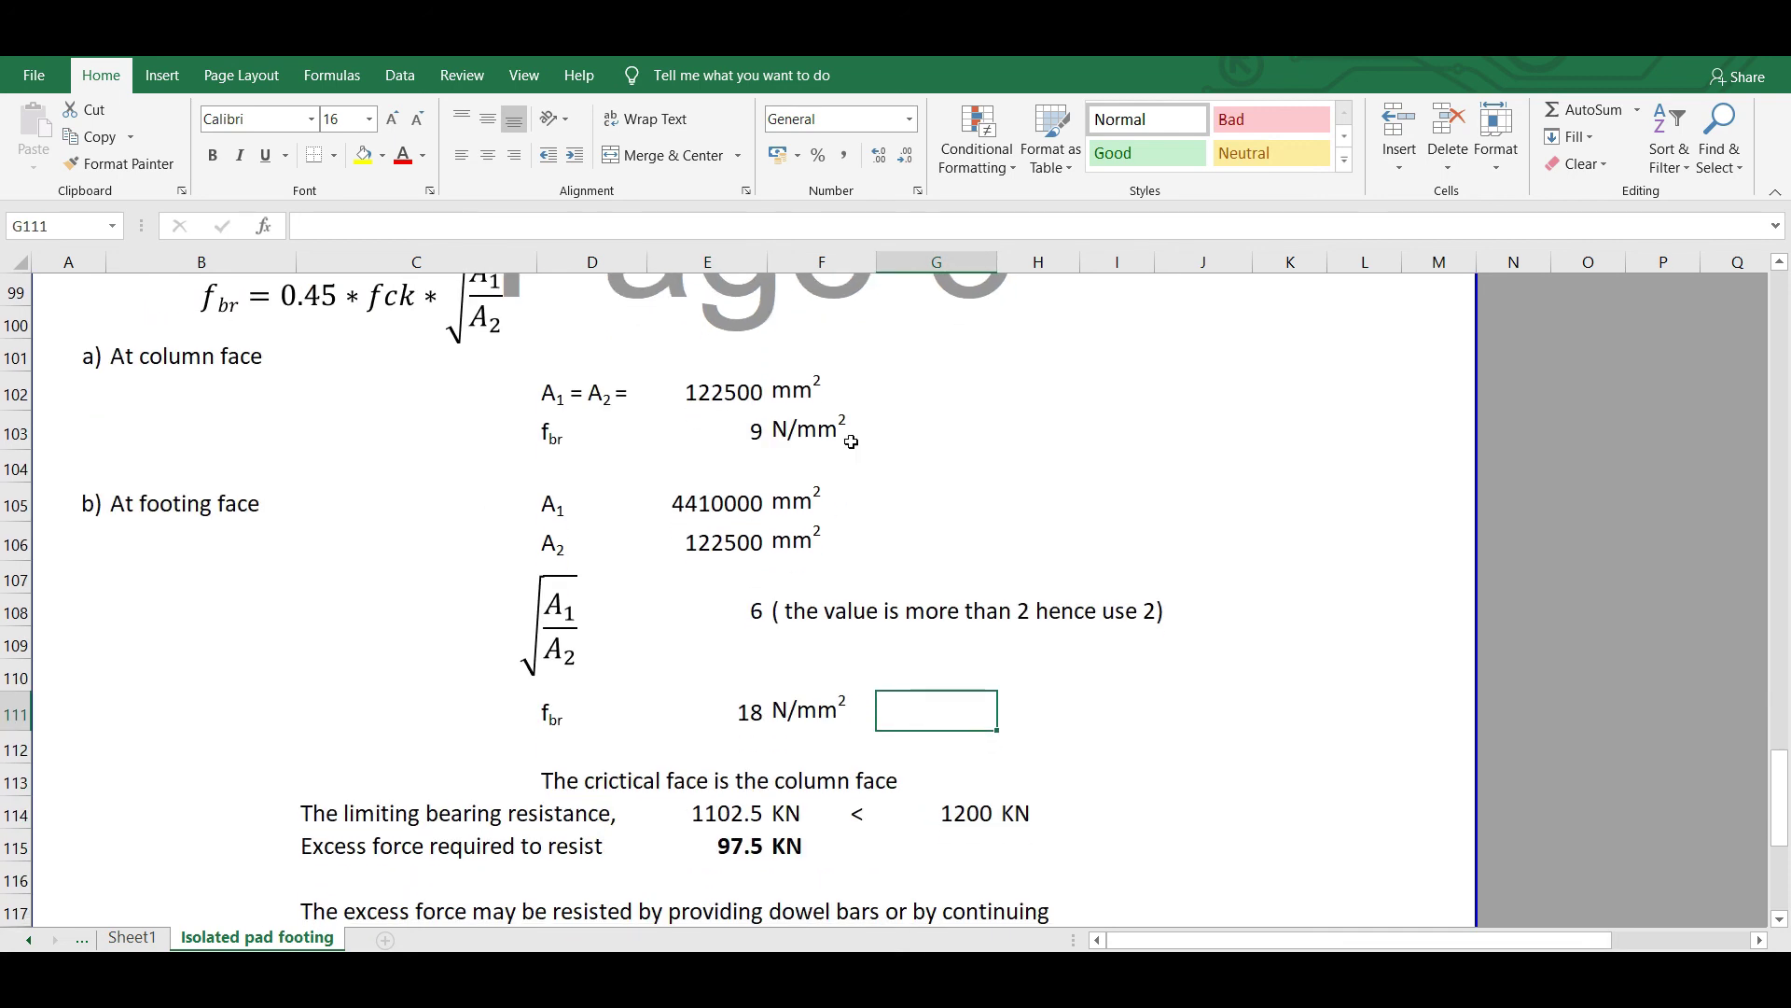
click(737, 437)
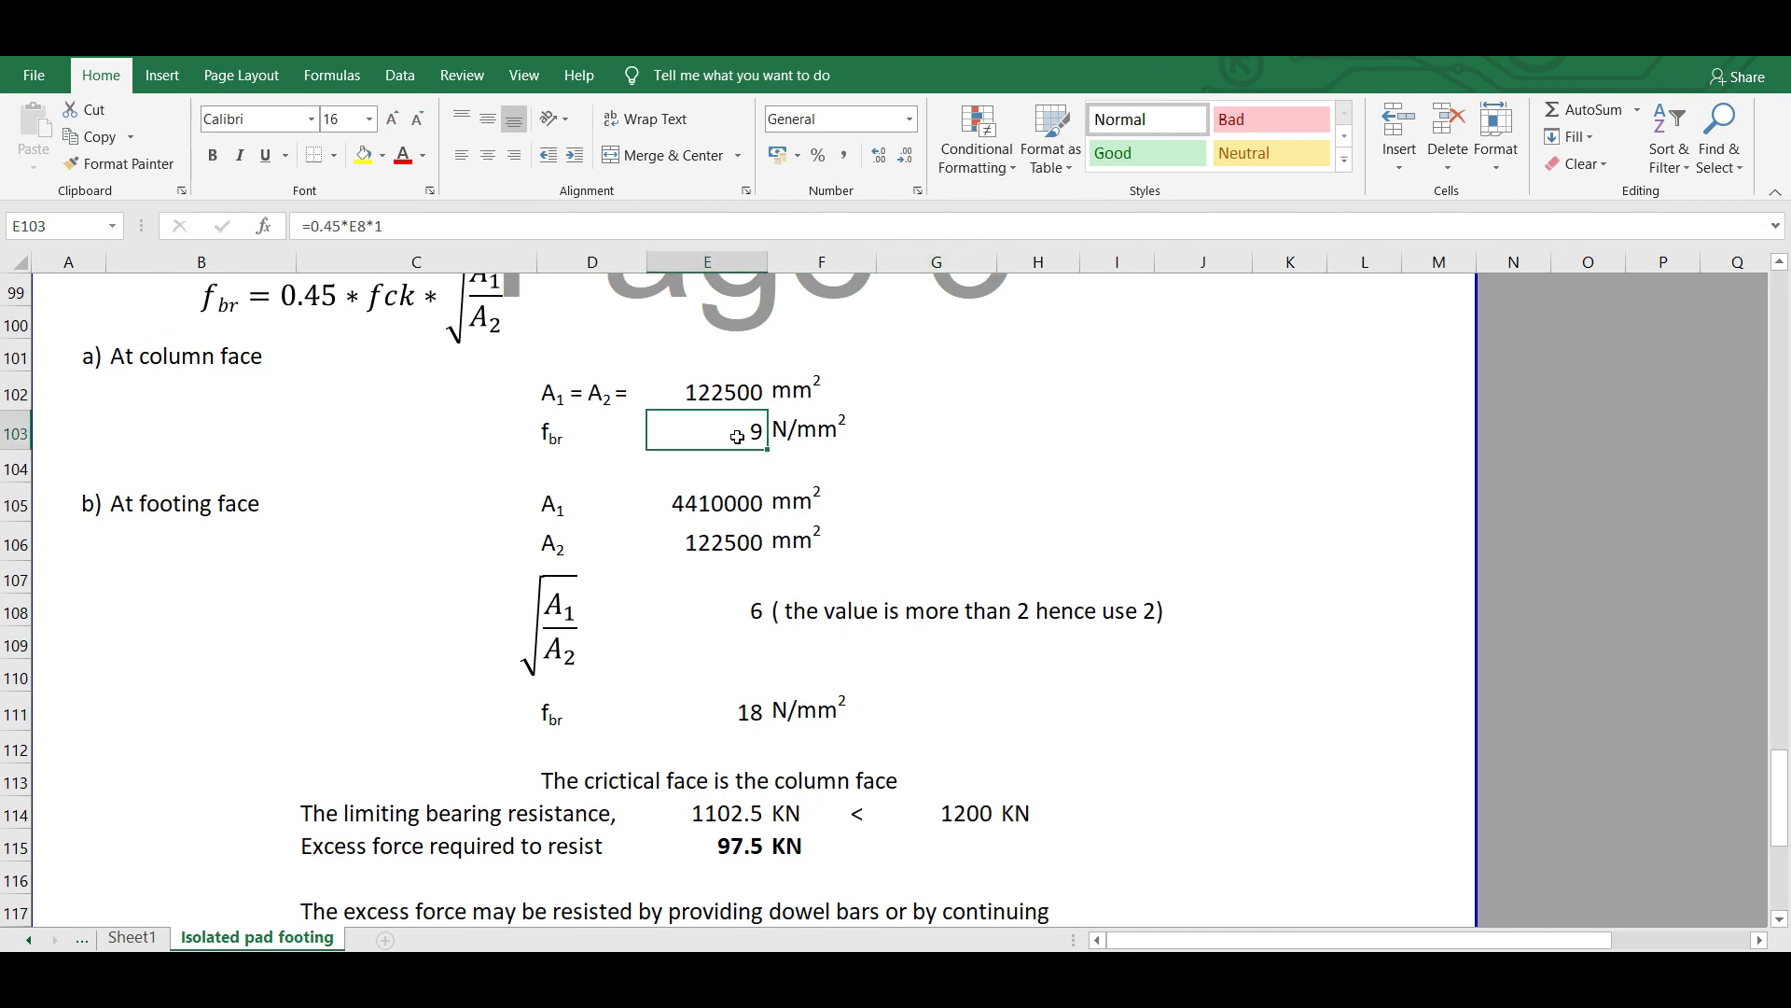
click(730, 710)
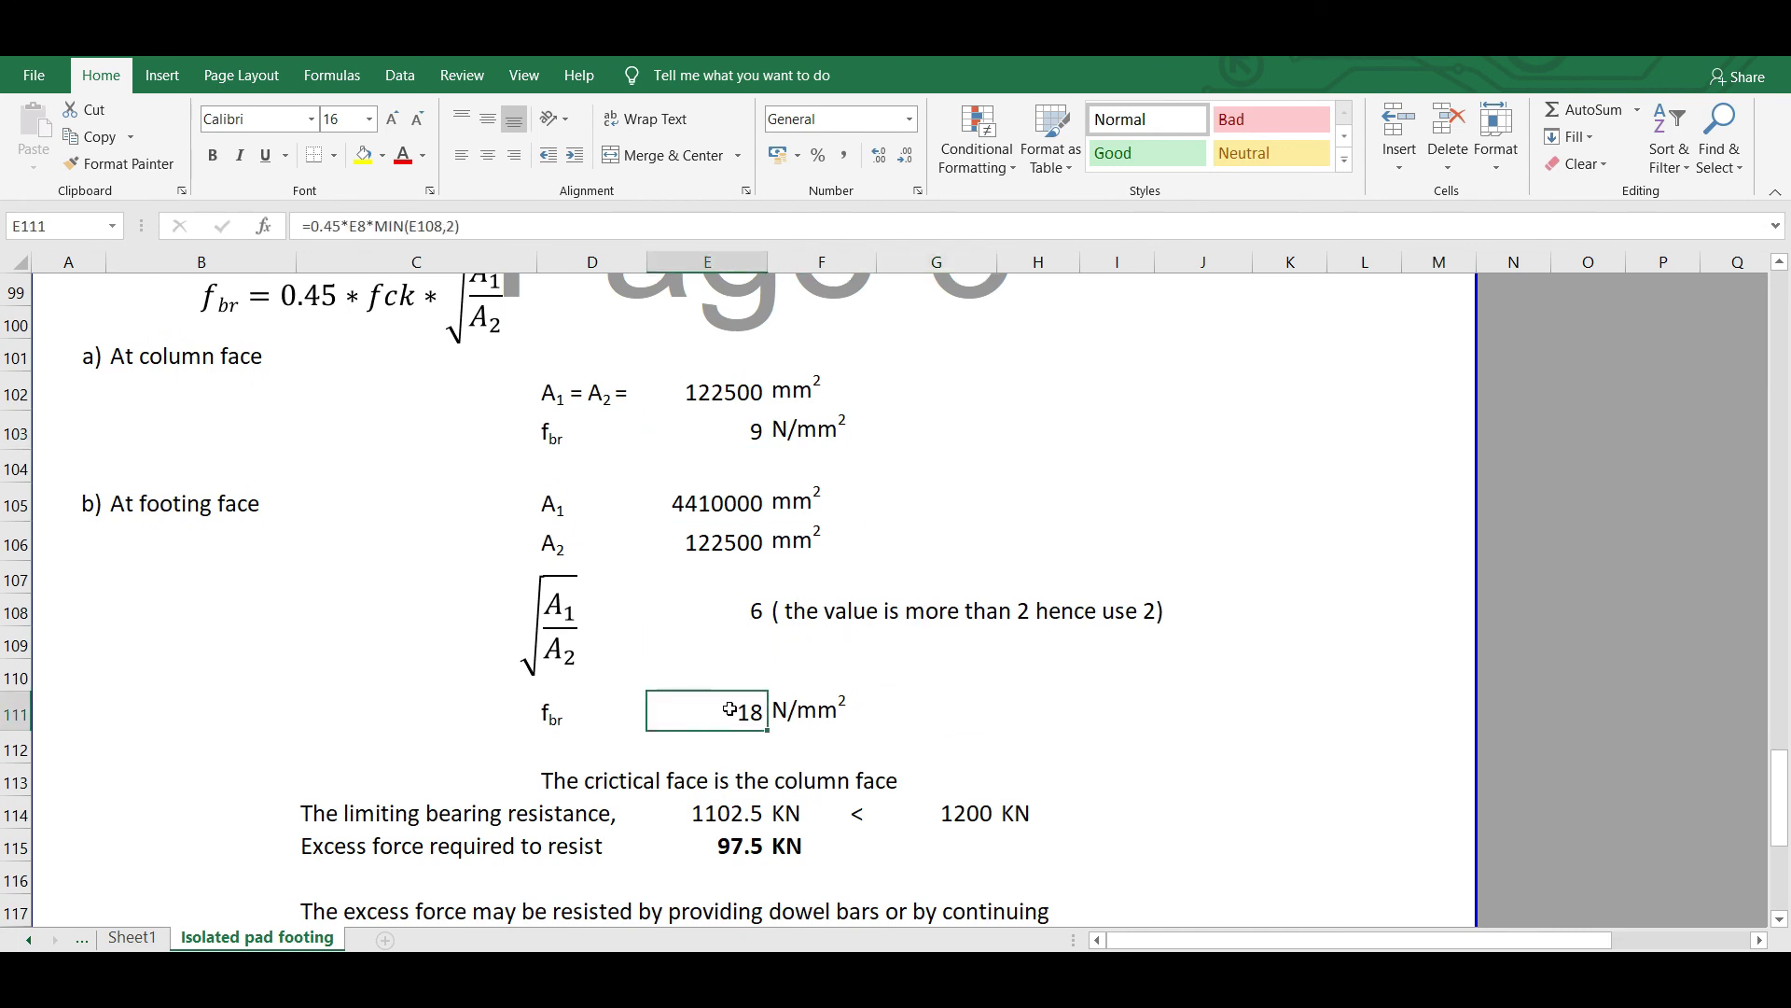
click(732, 432)
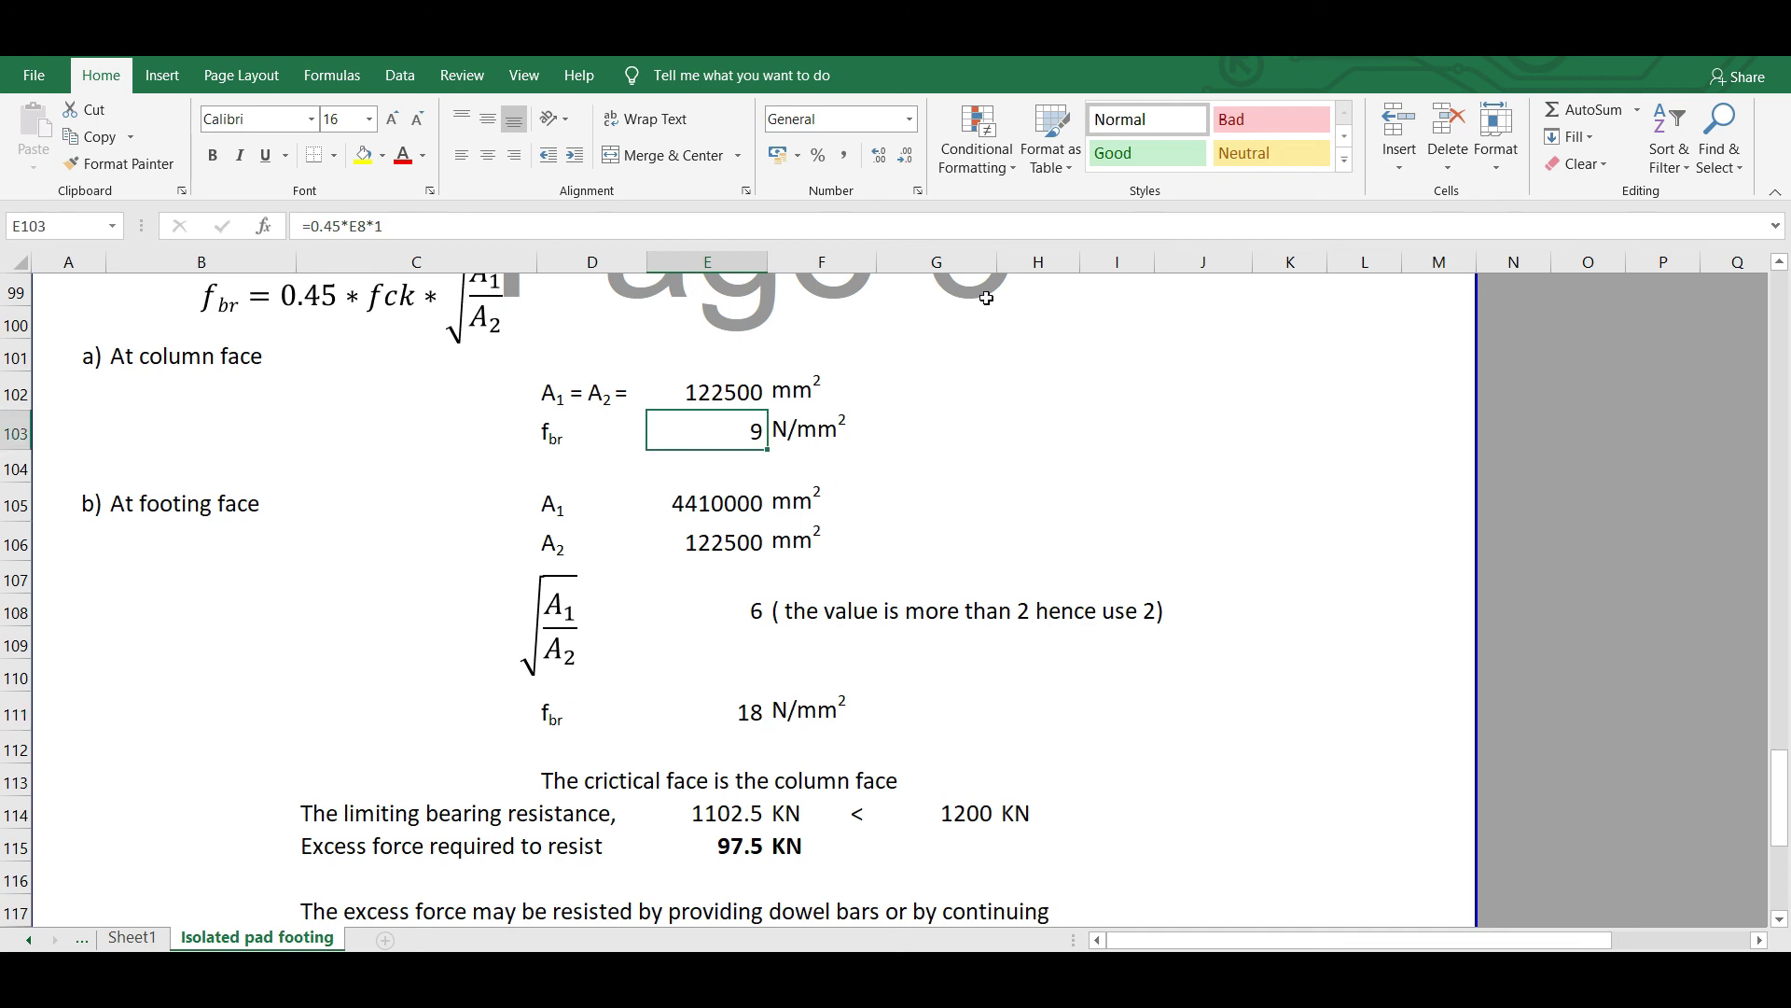
scroll(693, 626, down, 1)
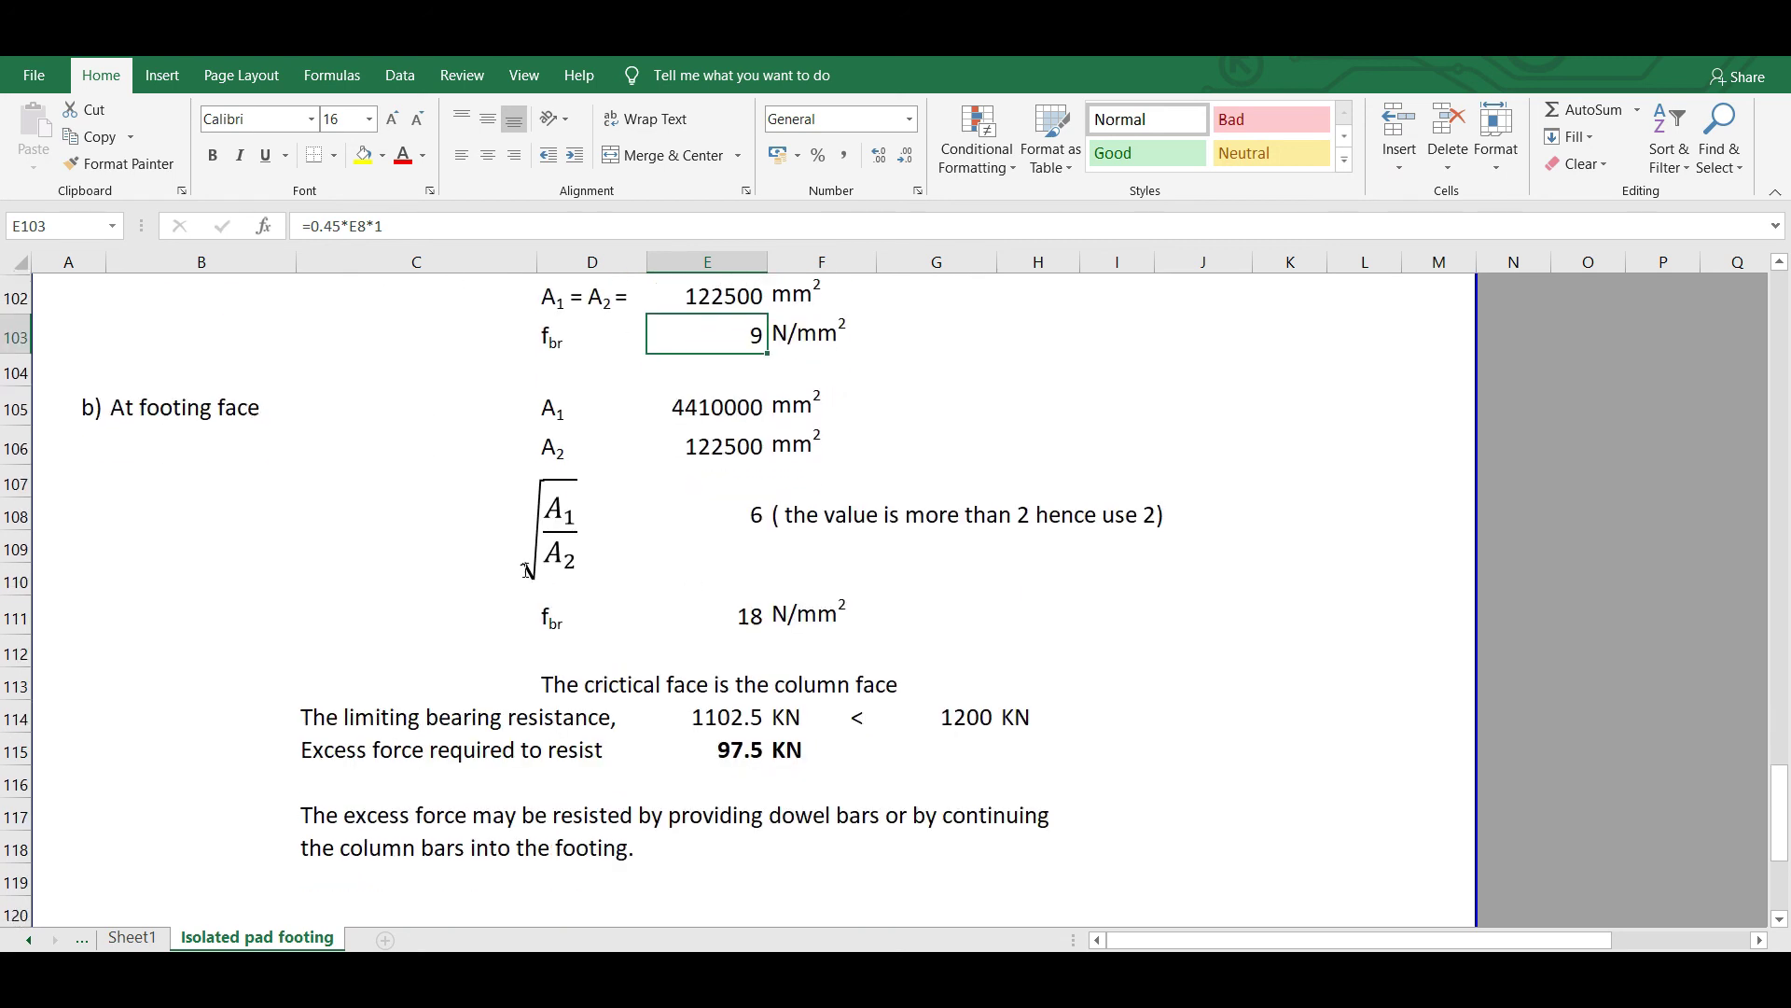
- Review the column-face bearing stress in E103 against the footing-face values to identify the critical face
scroll(820, 648, up, 1)
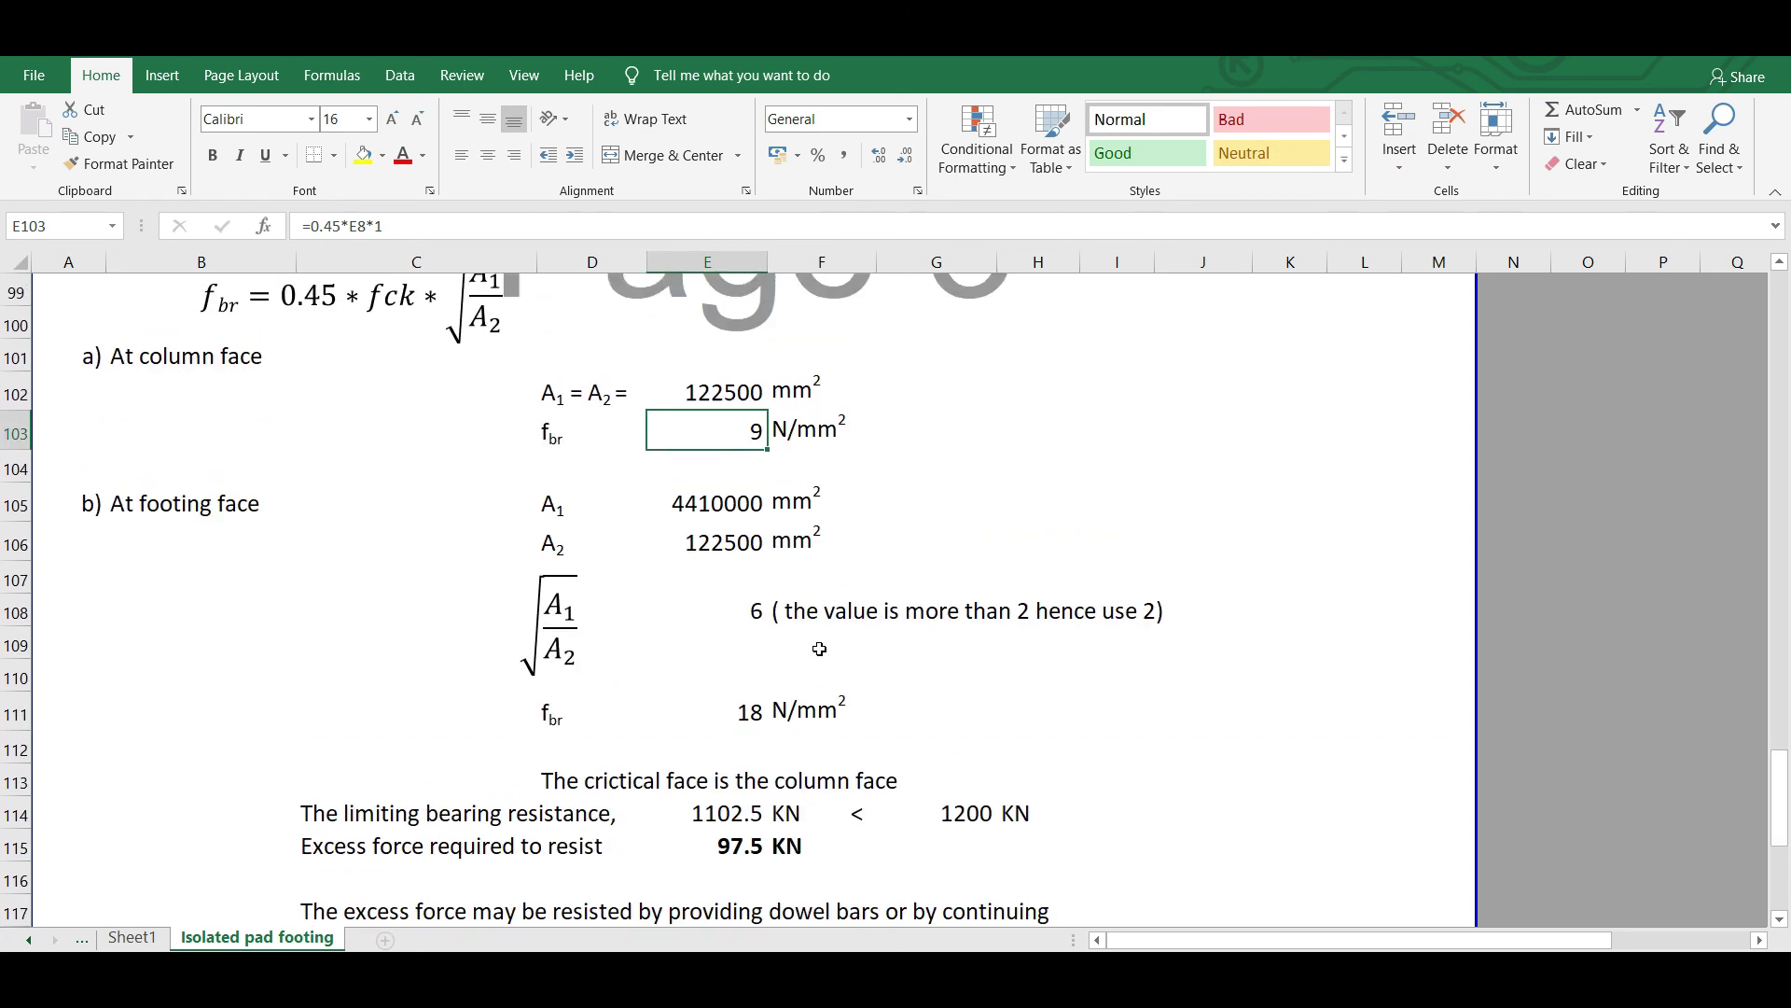
scroll(822, 649, down, 1)
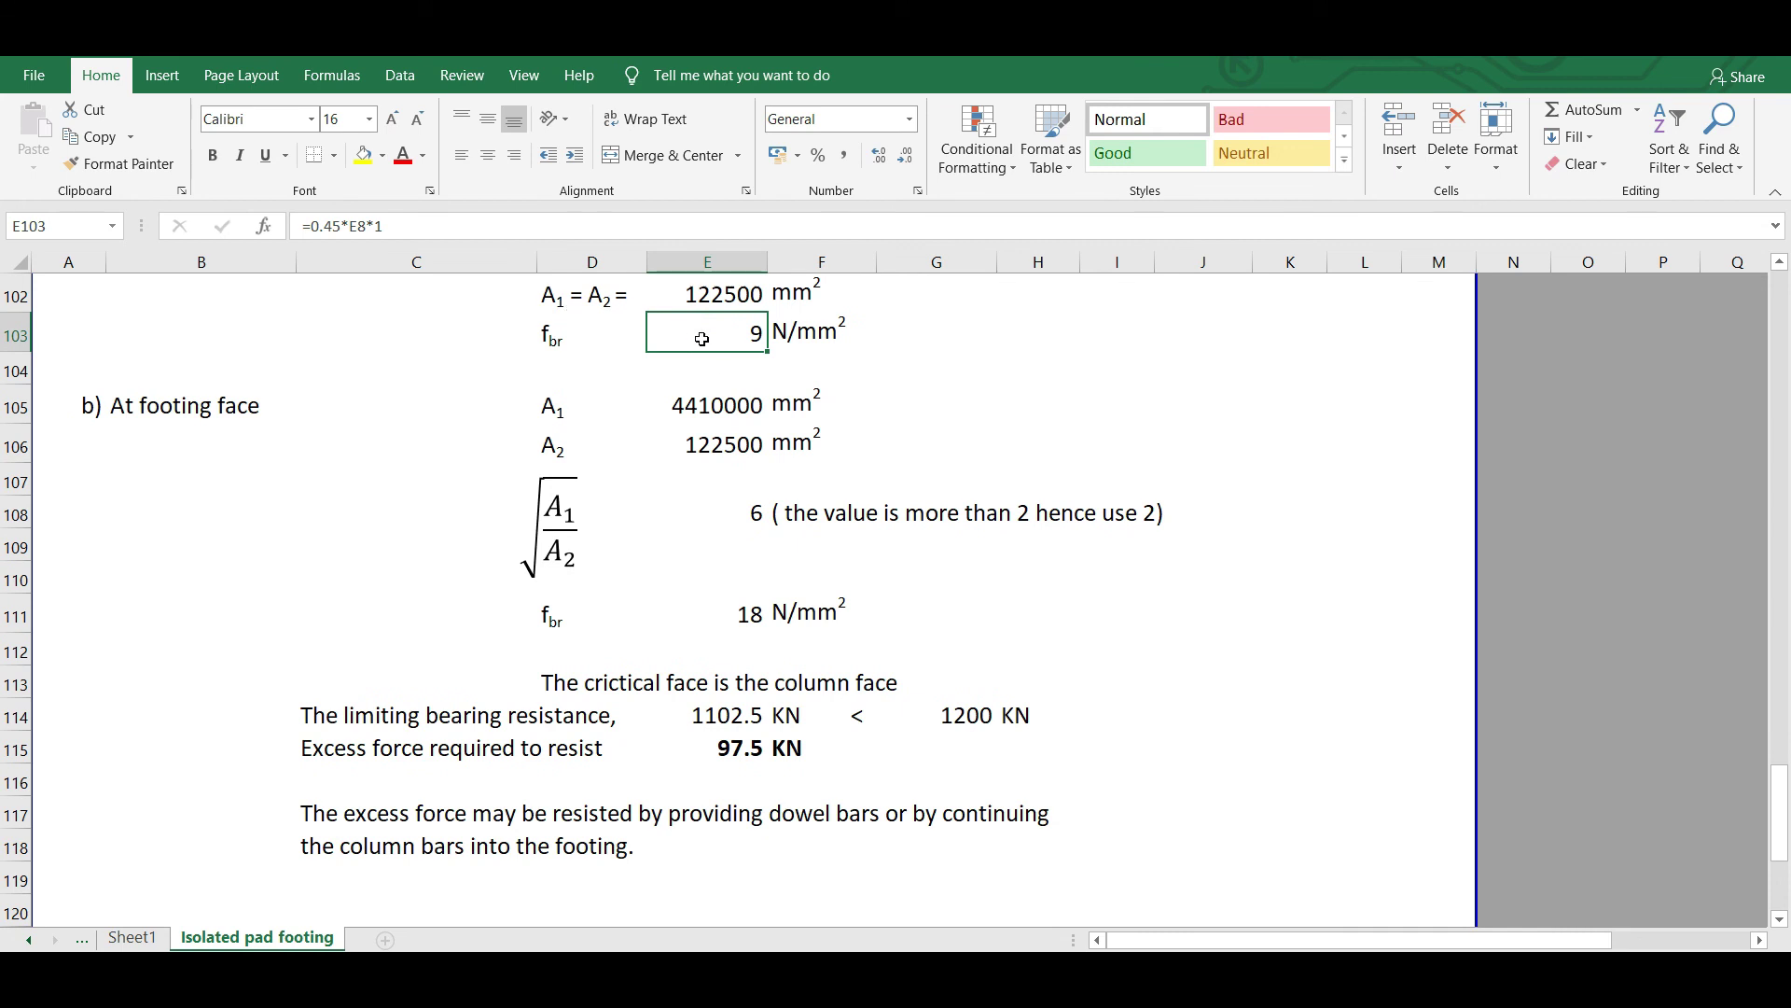
click(725, 373)
click(729, 337)
click(727, 364)
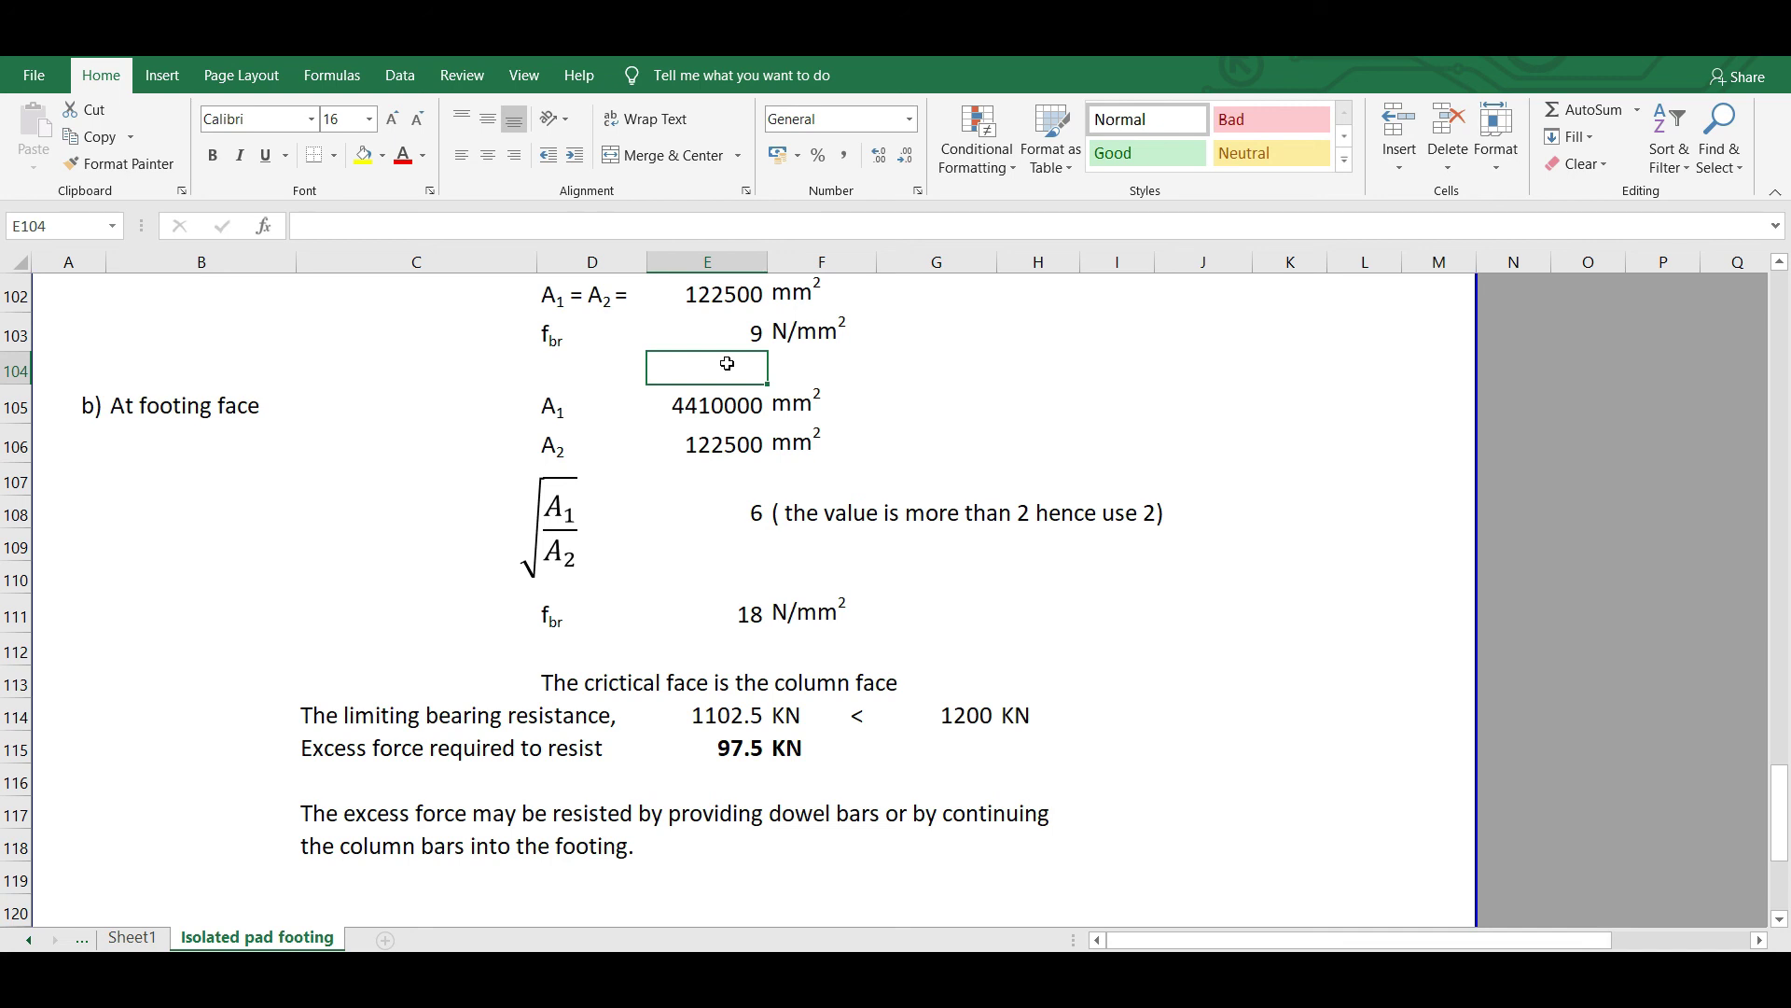
- Examine the limiting bearing resistance formula in E114, tracing the MIN(E103,E111) term and the column area in E102
click(721, 712)
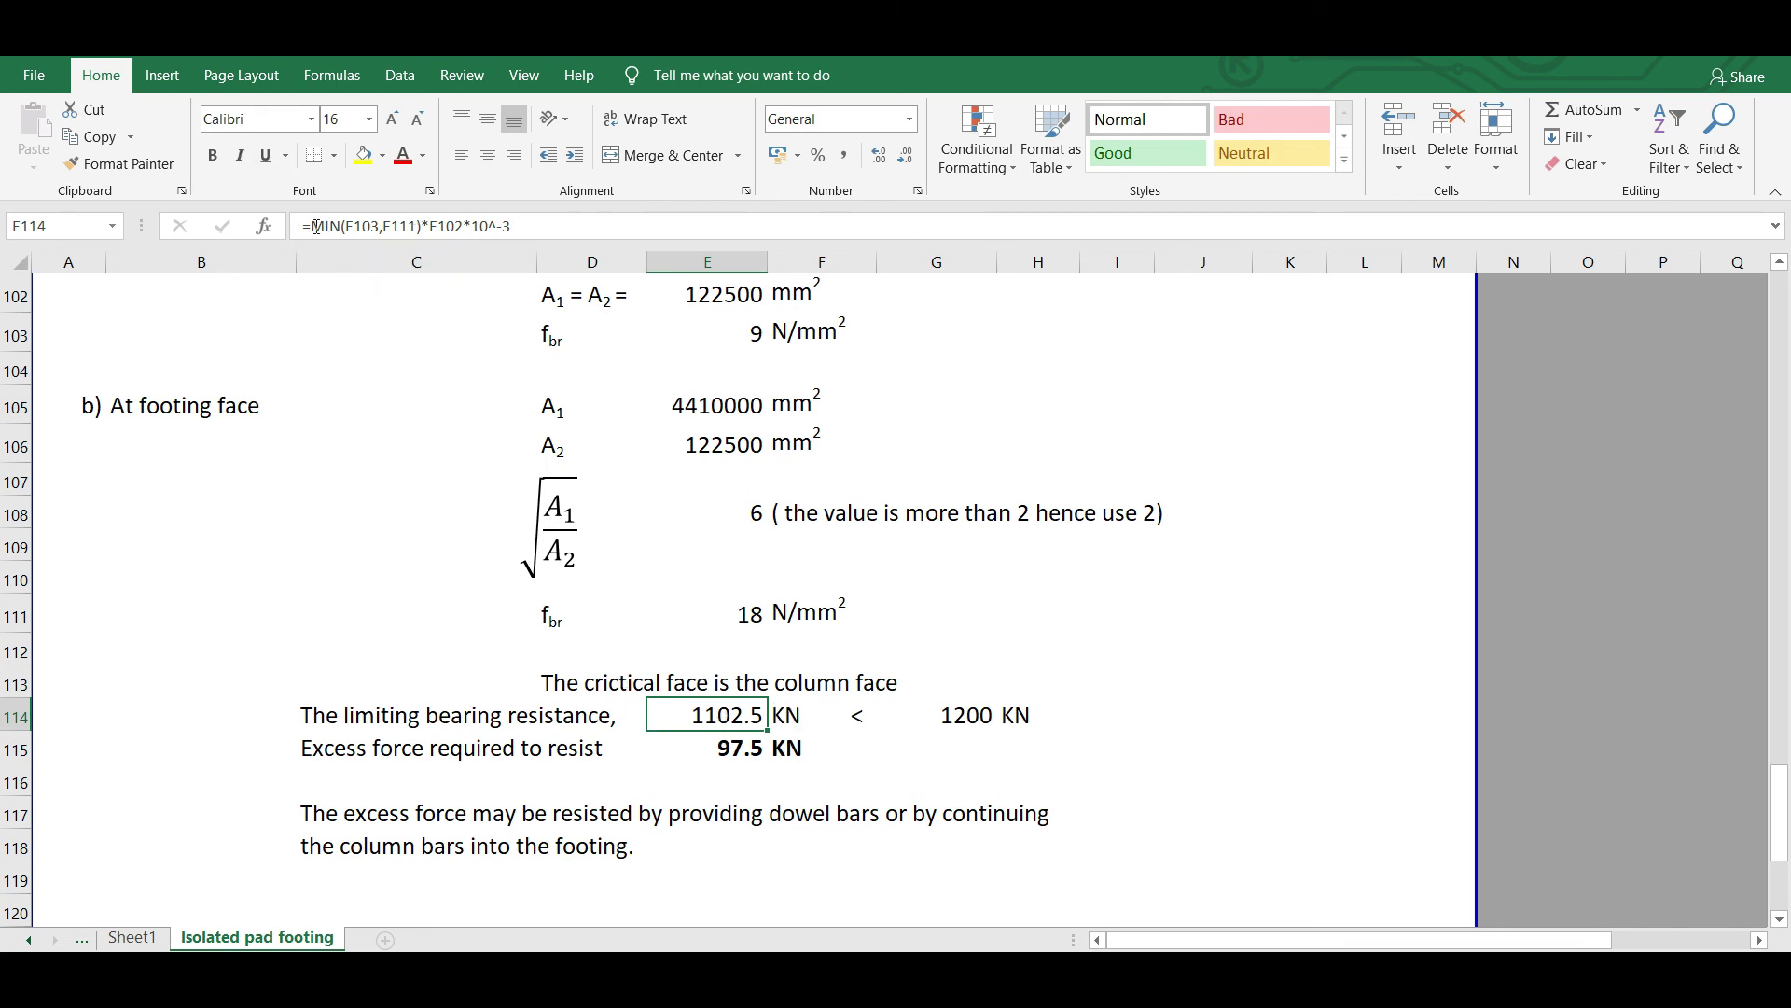
click(751, 334)
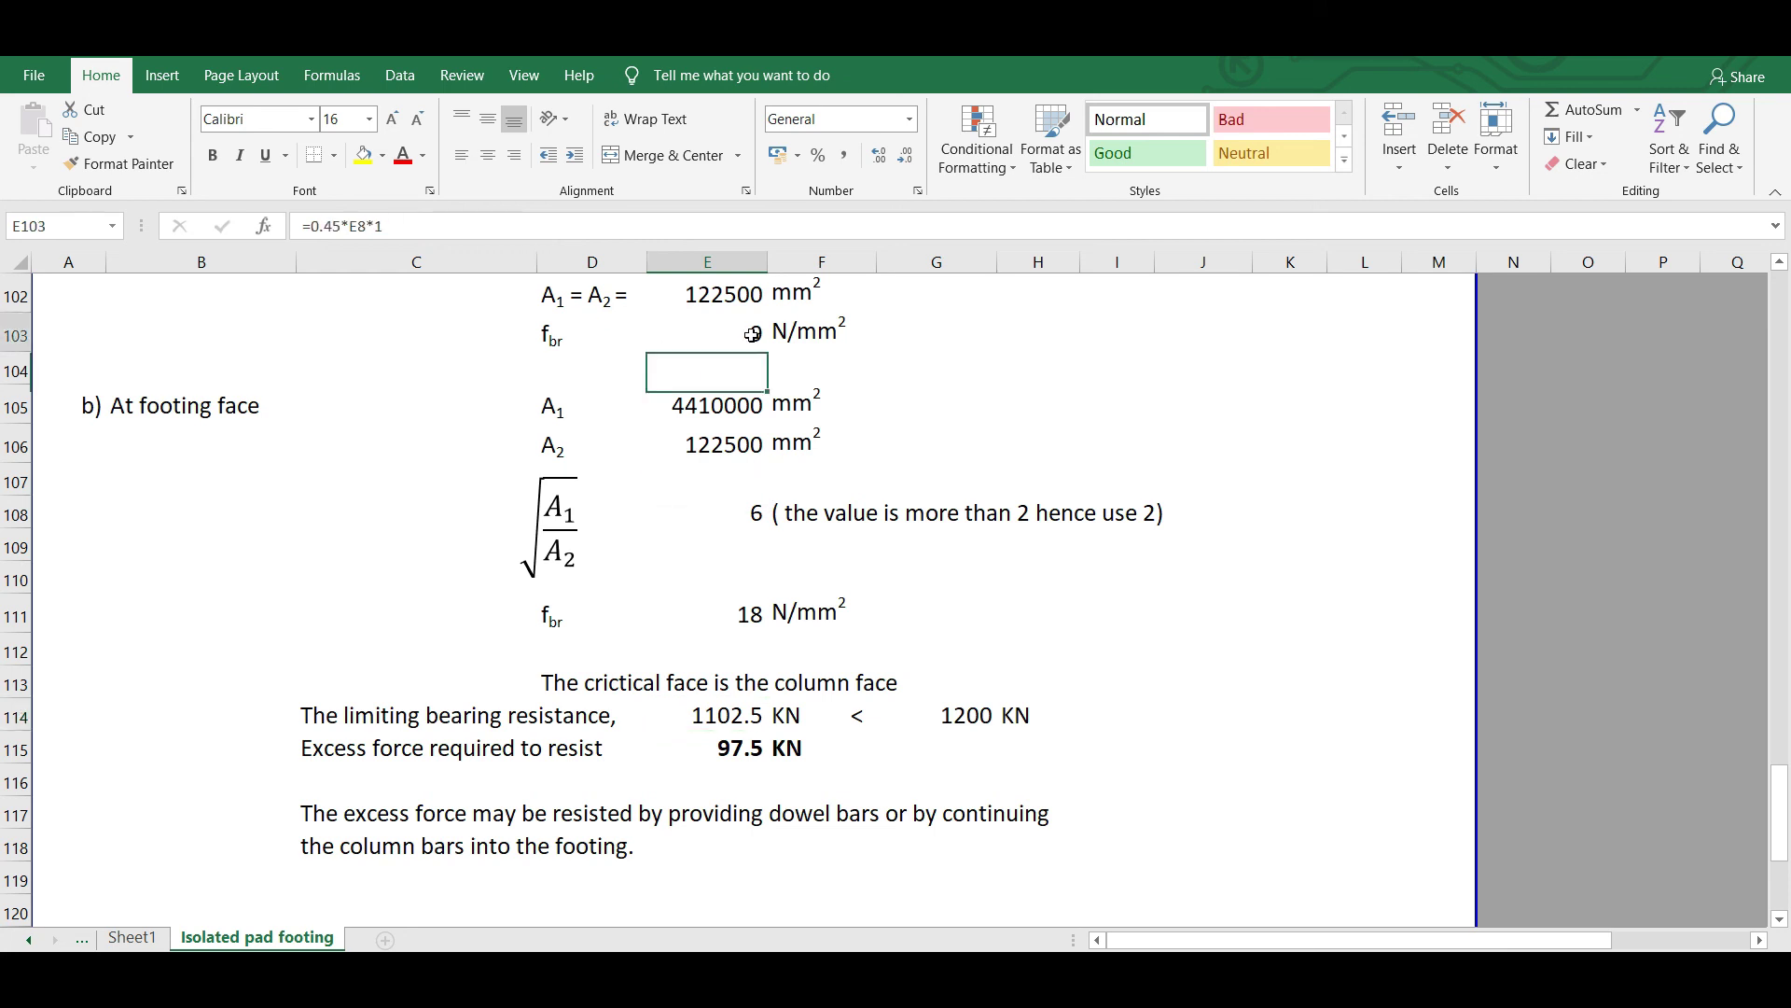
click(742, 720)
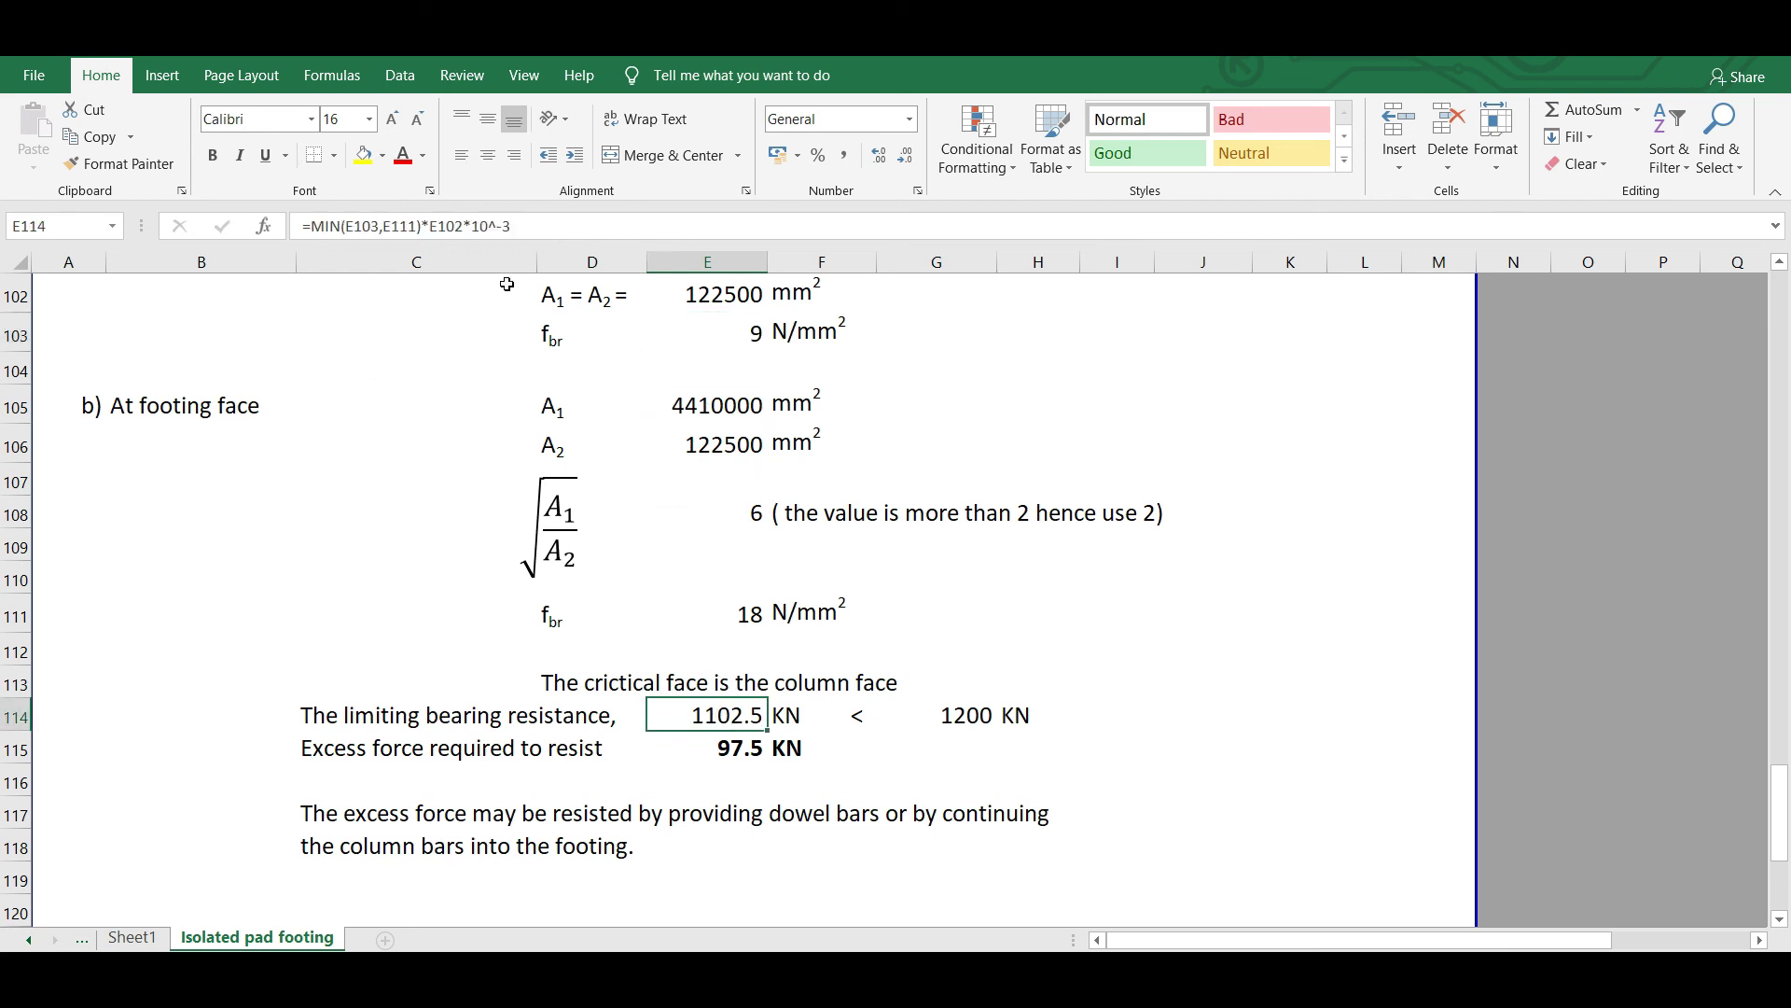
click(447, 226)
scroll(1063, 538, up, 1)
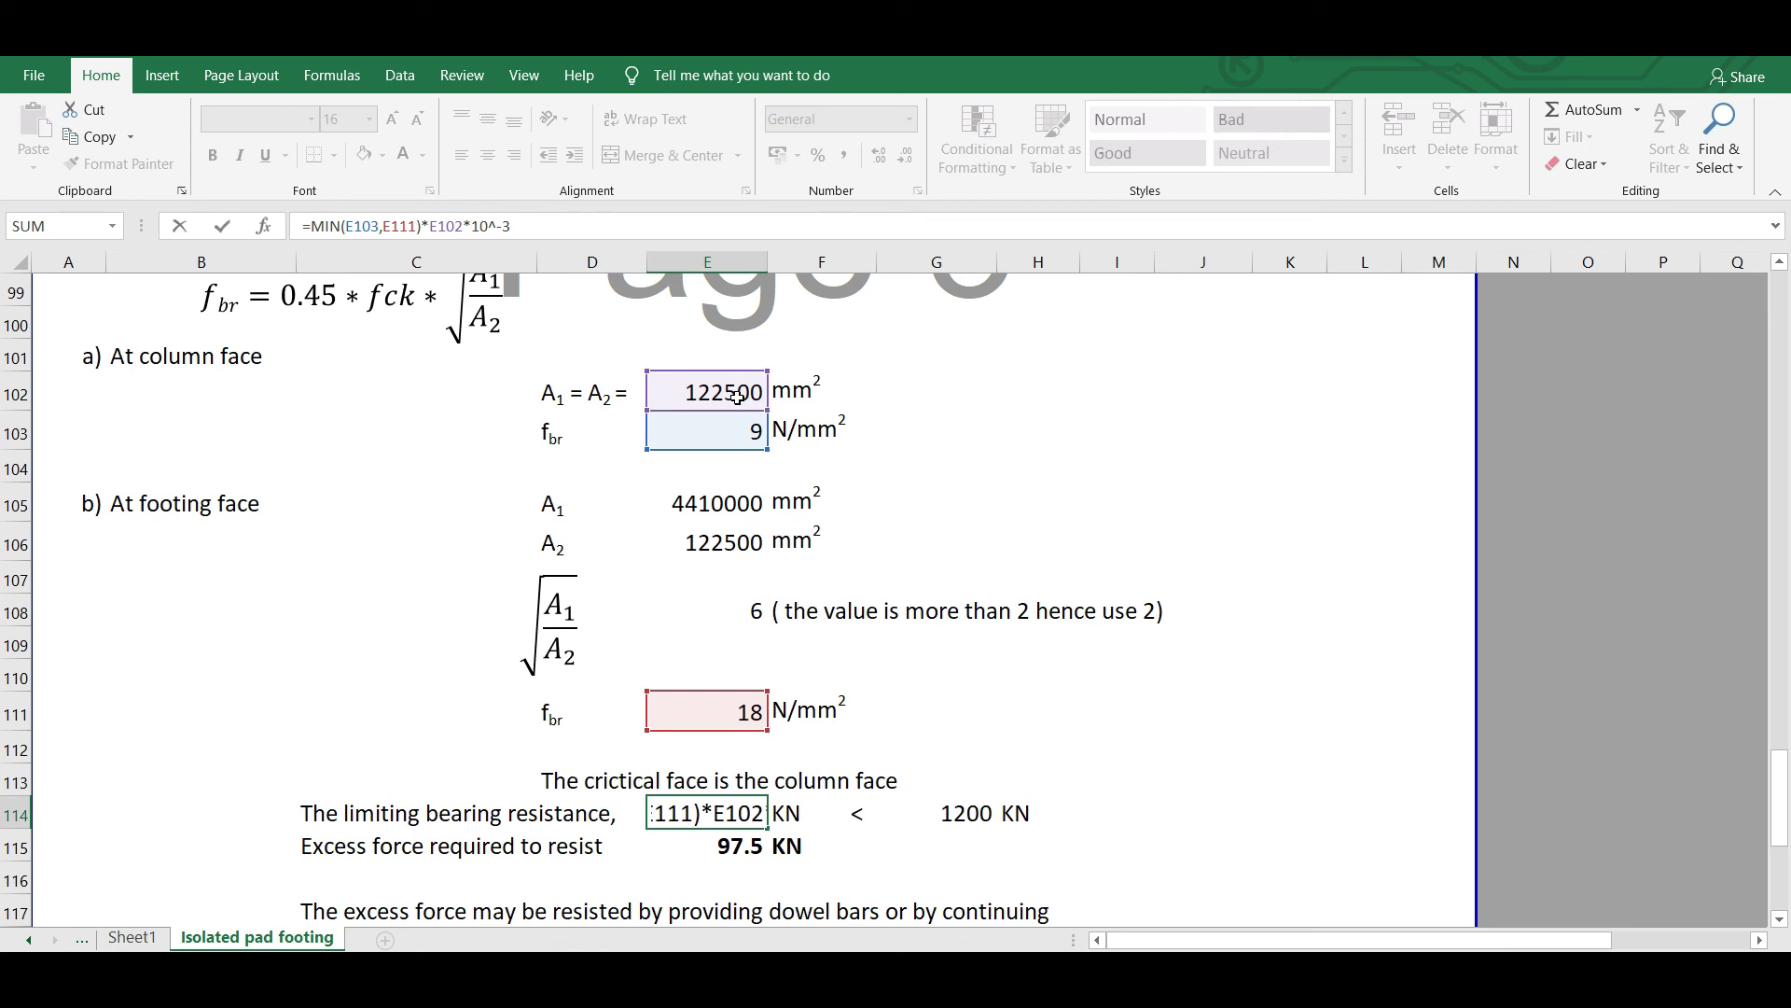
key(Return)
click(733, 811)
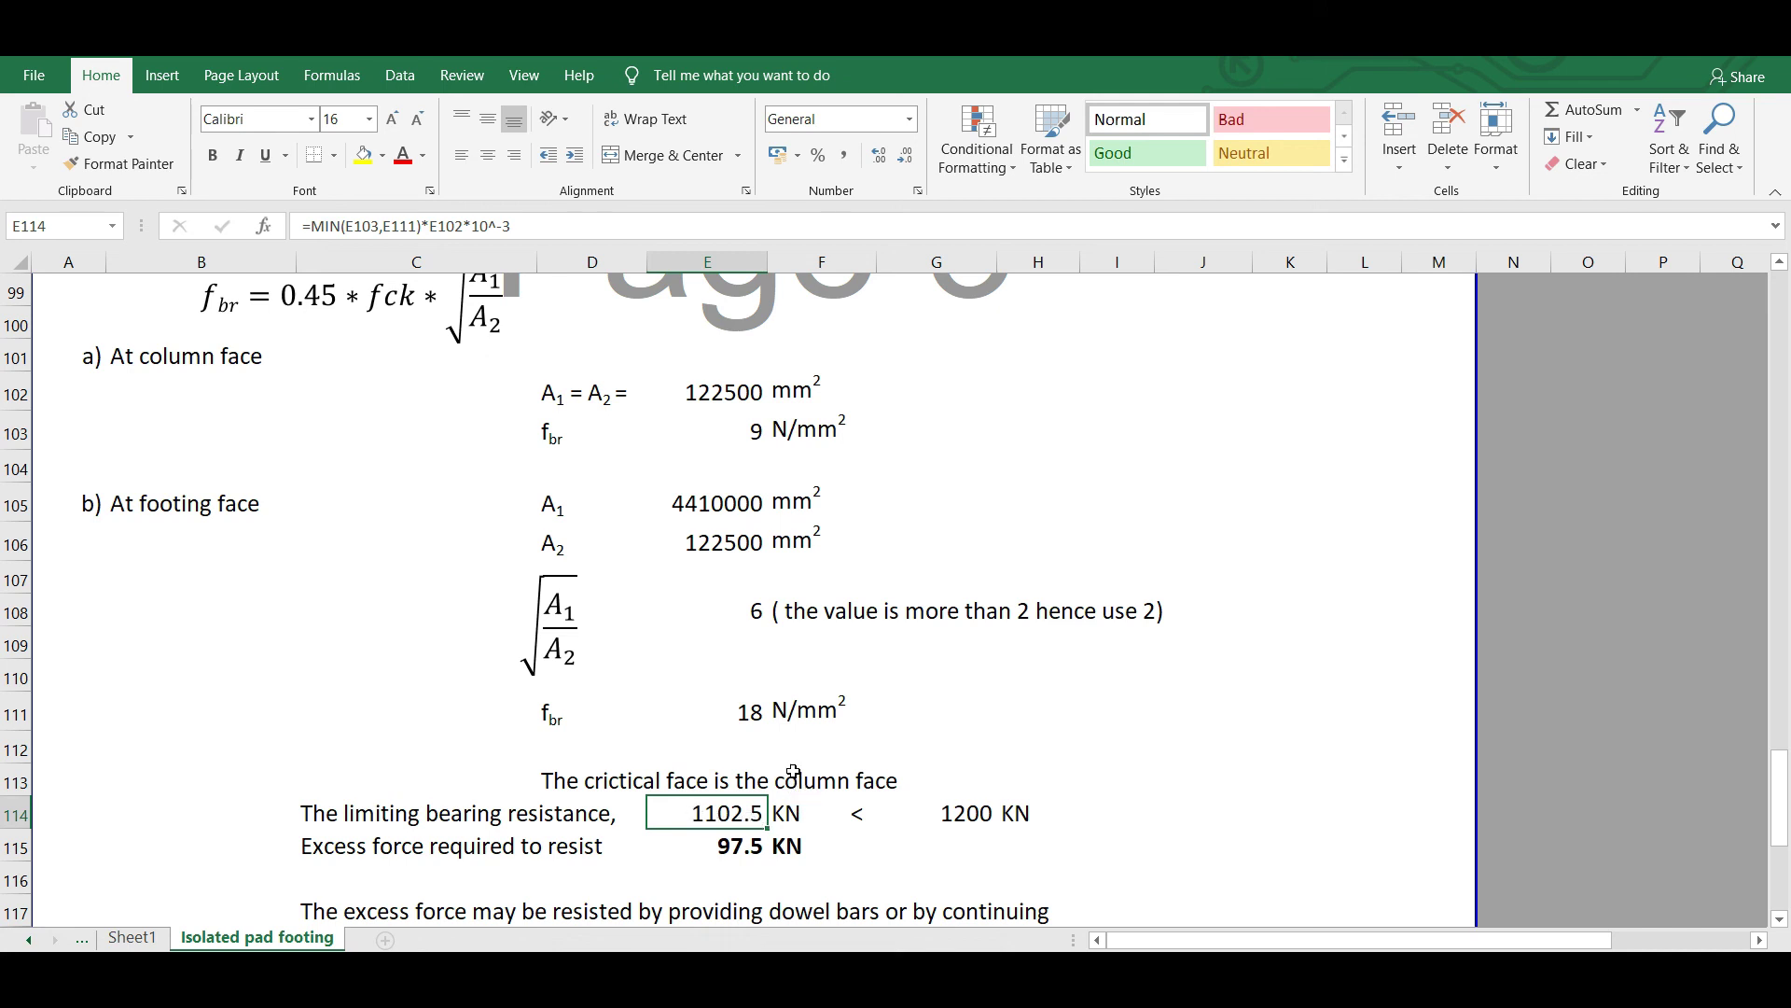
- Inspect the applied load reference in G114 and the excess force formula in E115, including the note on resisting that force
click(966, 817)
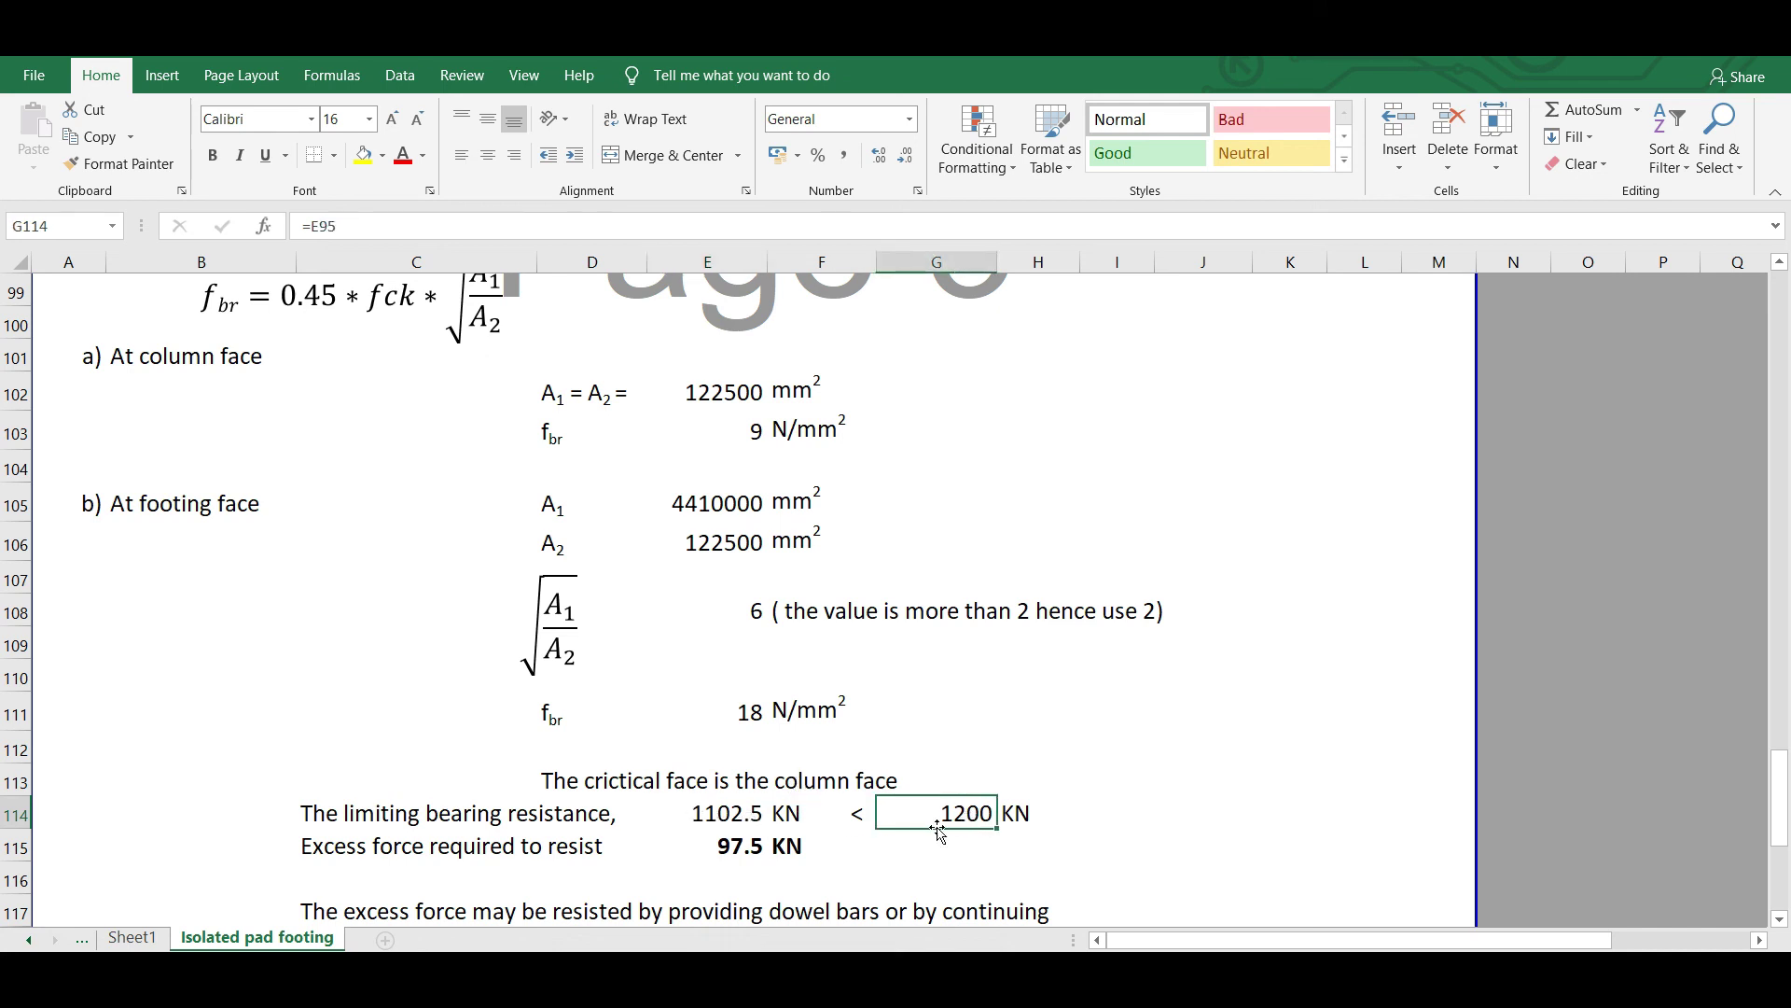
scroll(1079, 751, down, 1)
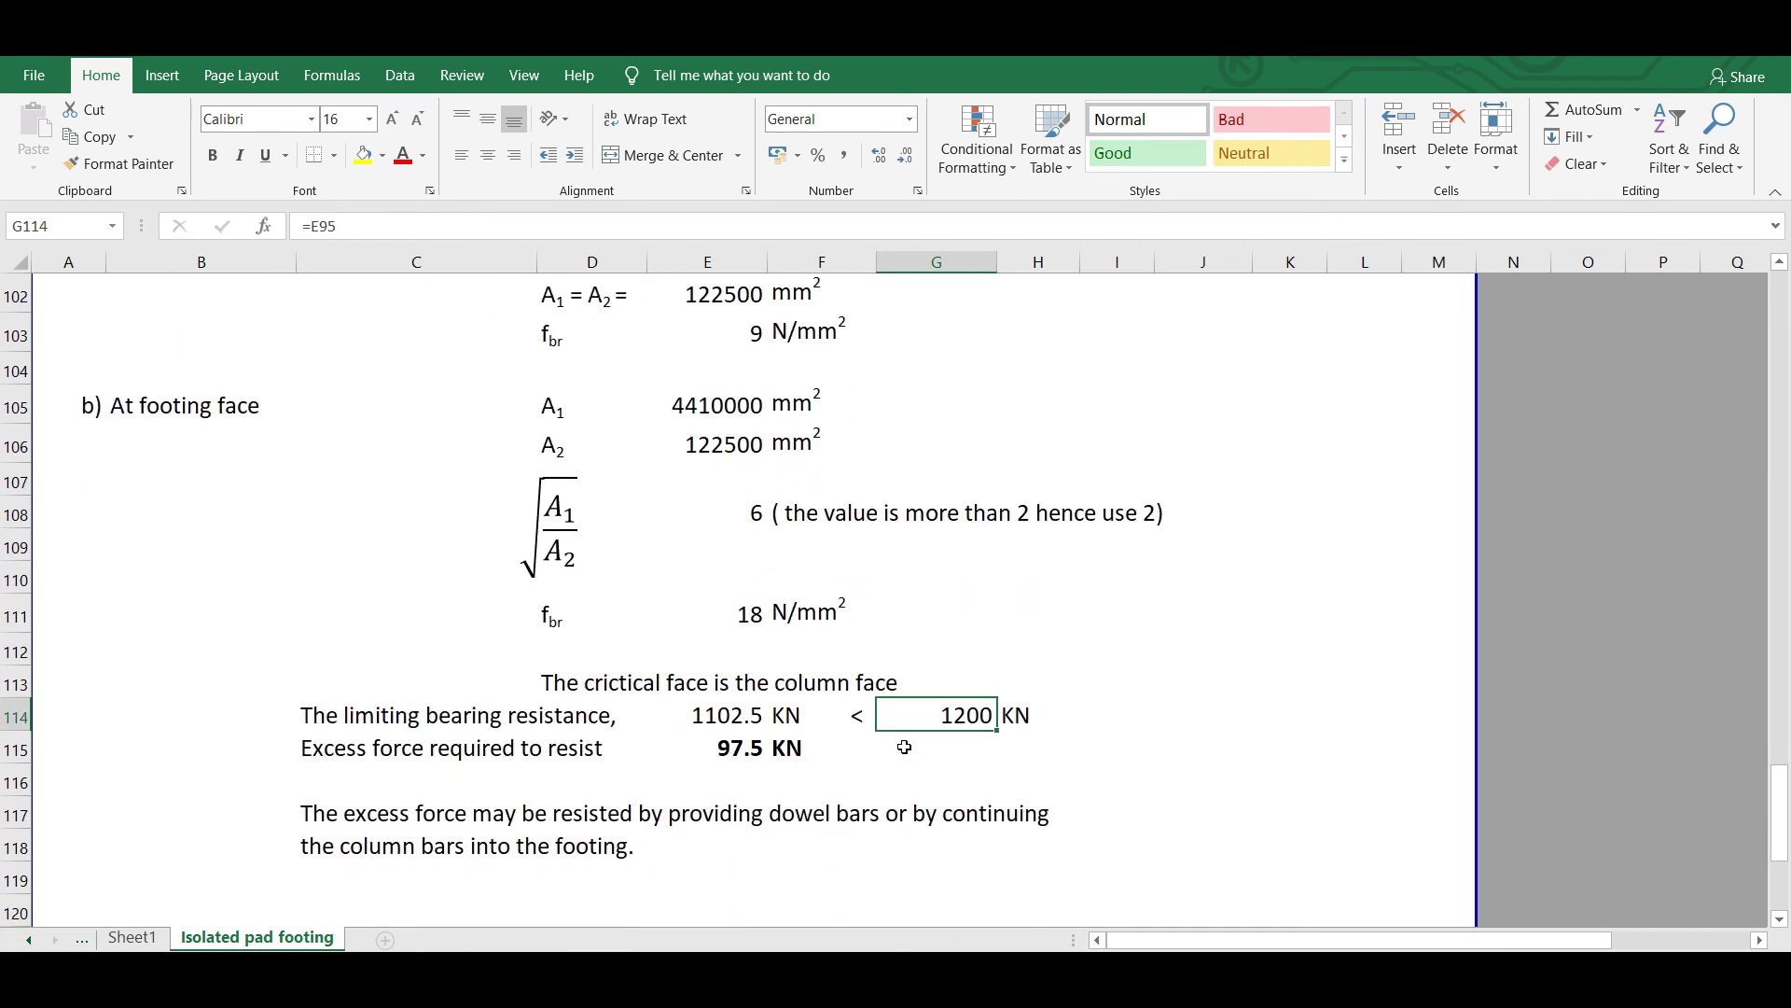
click(745, 756)
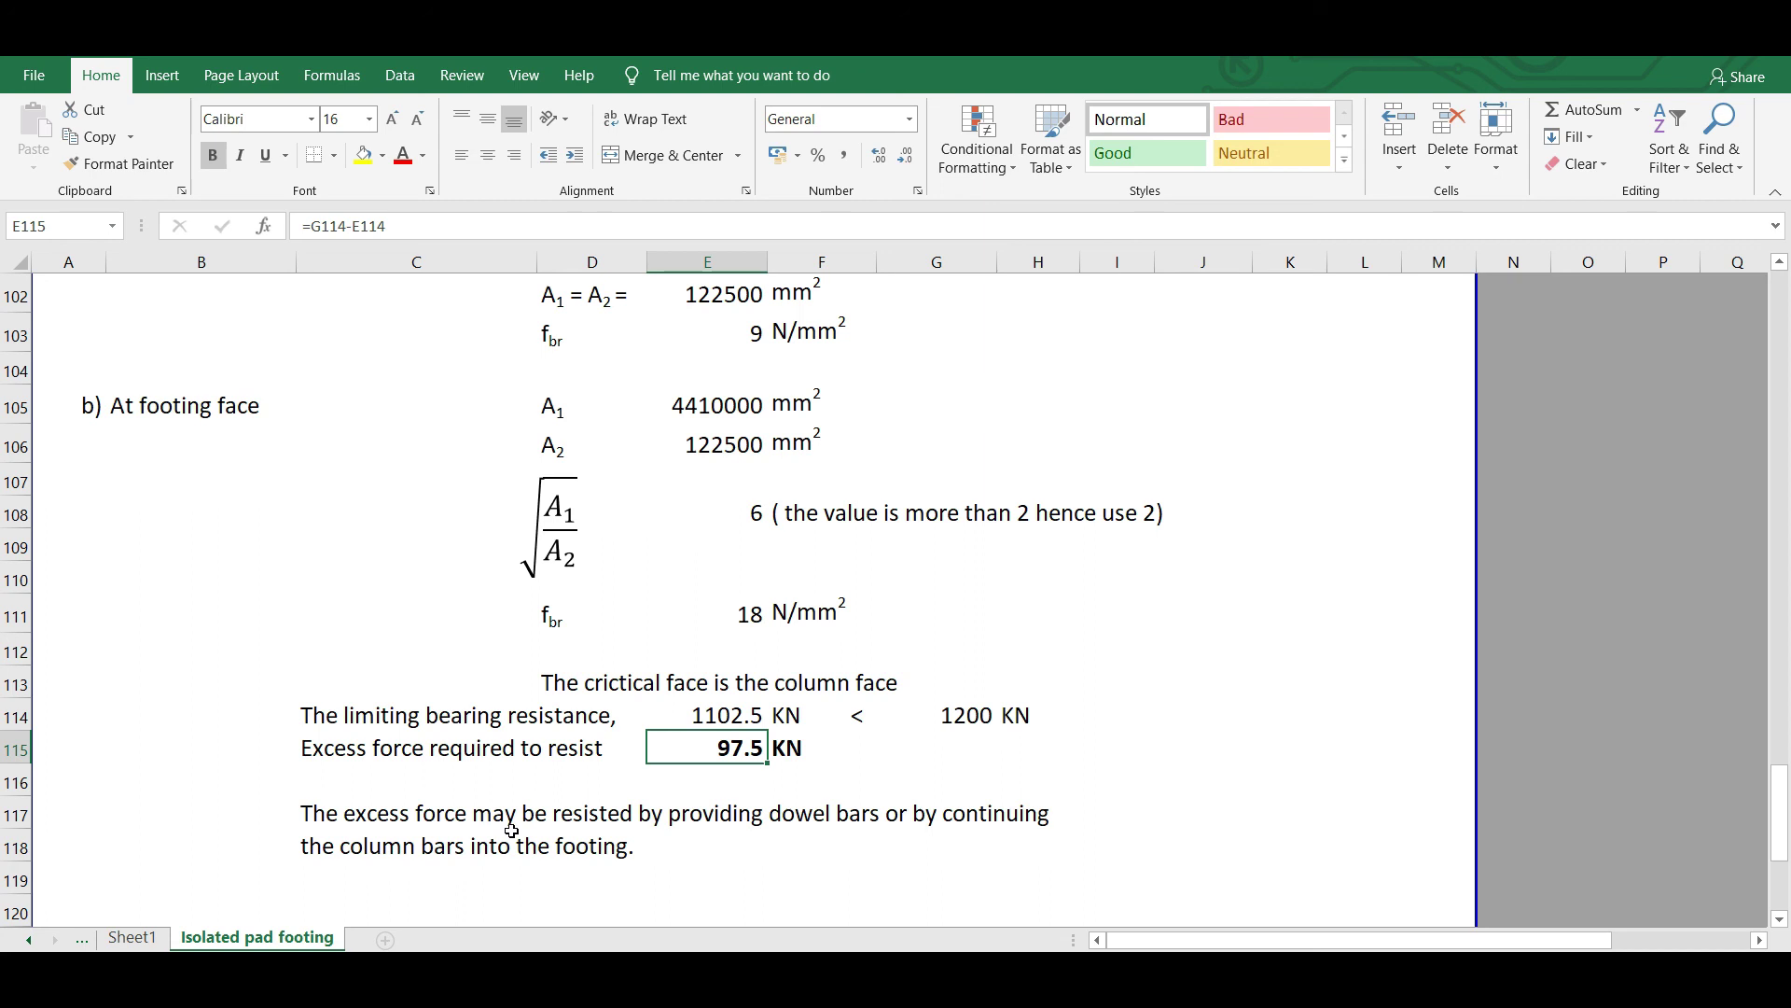
scroll(625, 754, down, 4)
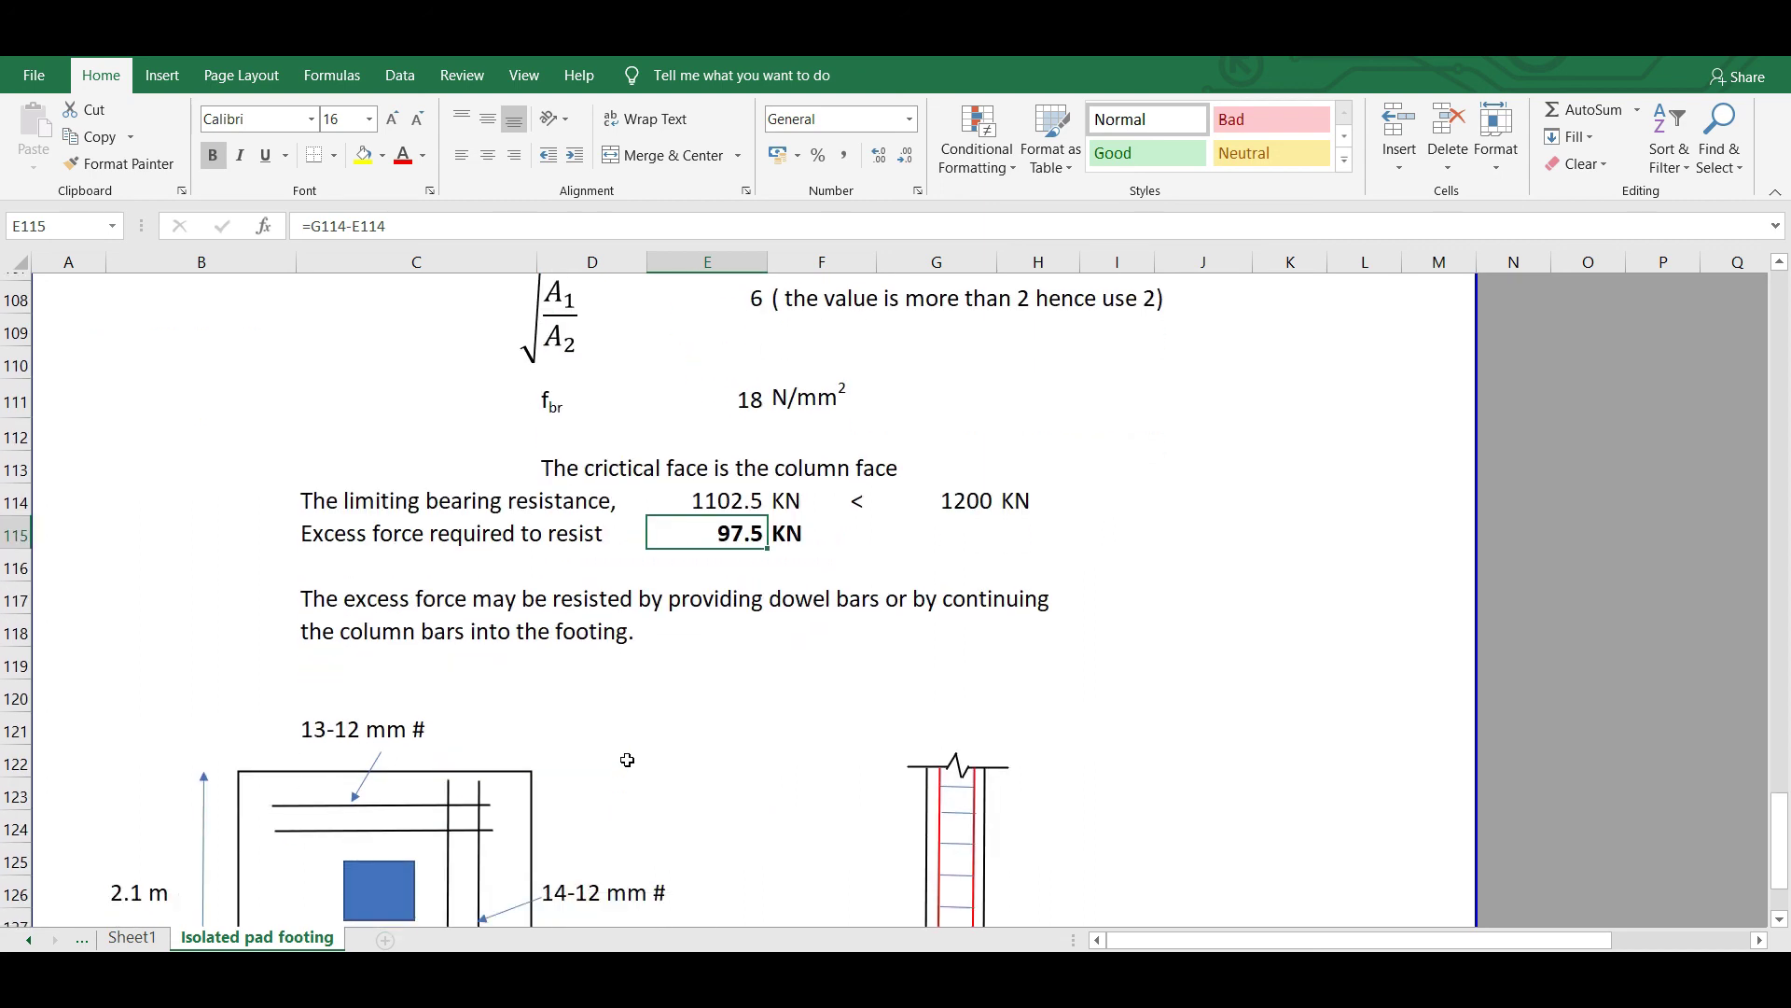